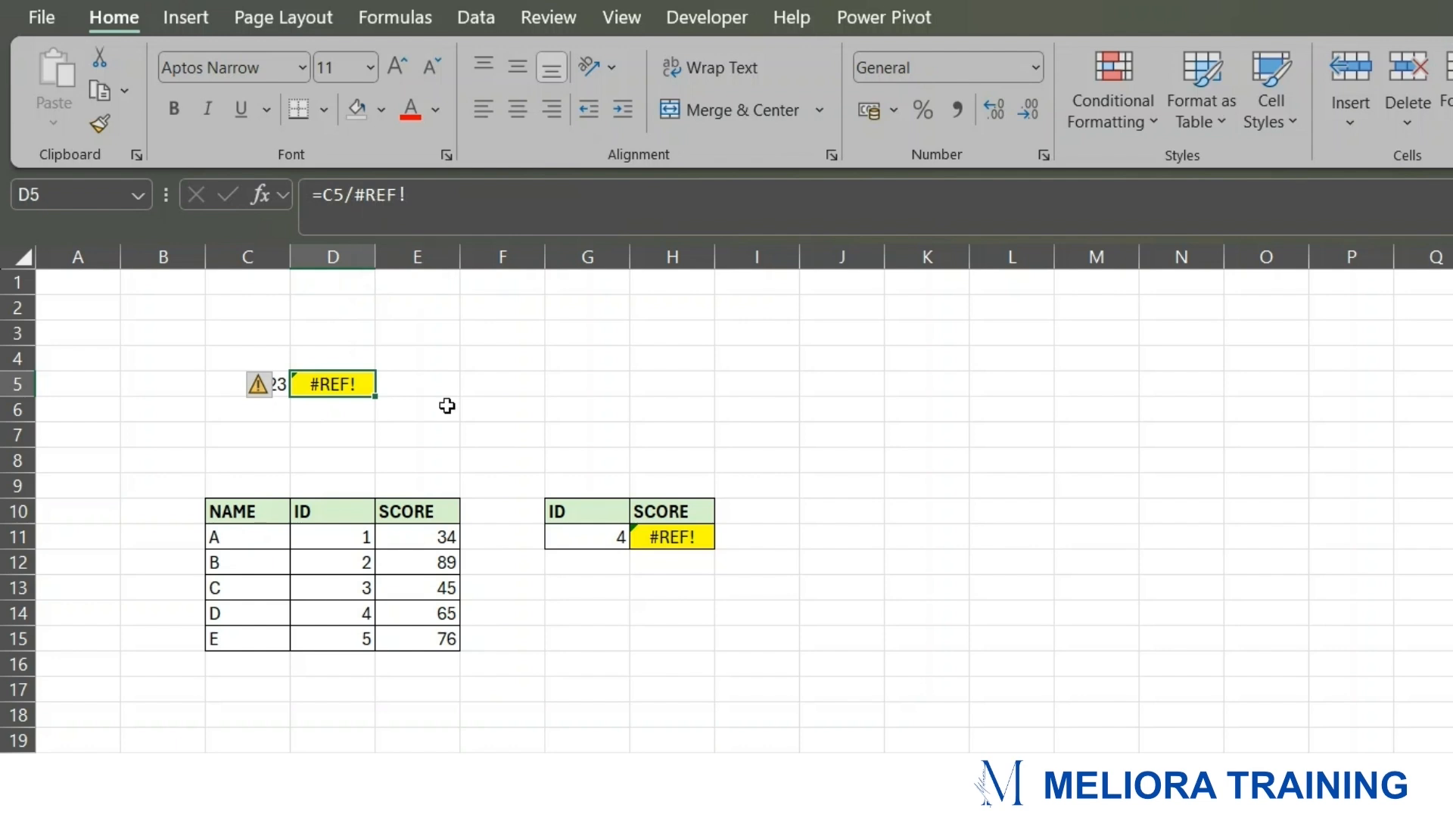
- Enter the missing divisor 7 in cell C6, below the 23
click(447, 406)
click(265, 403)
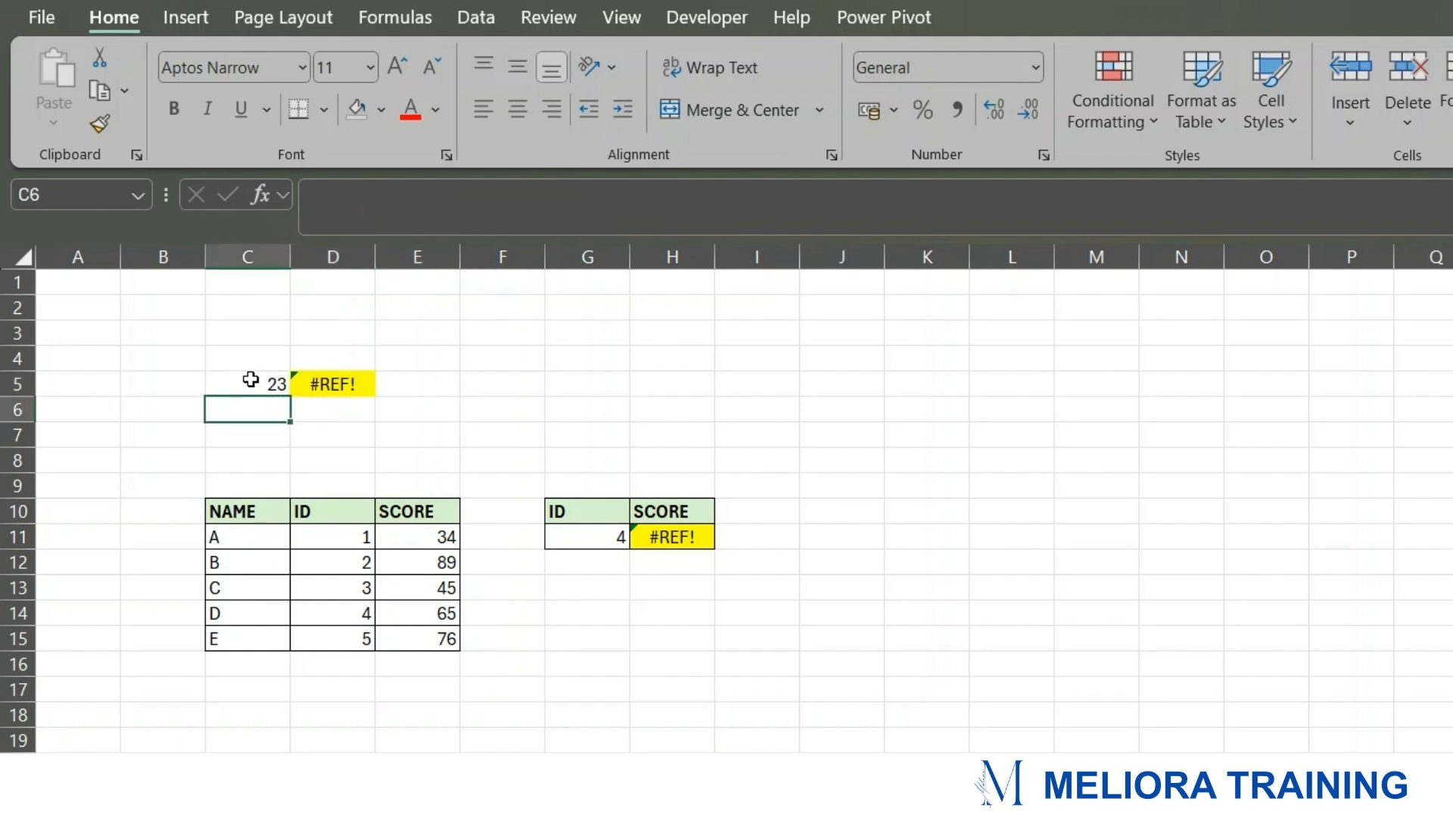
click(251, 380)
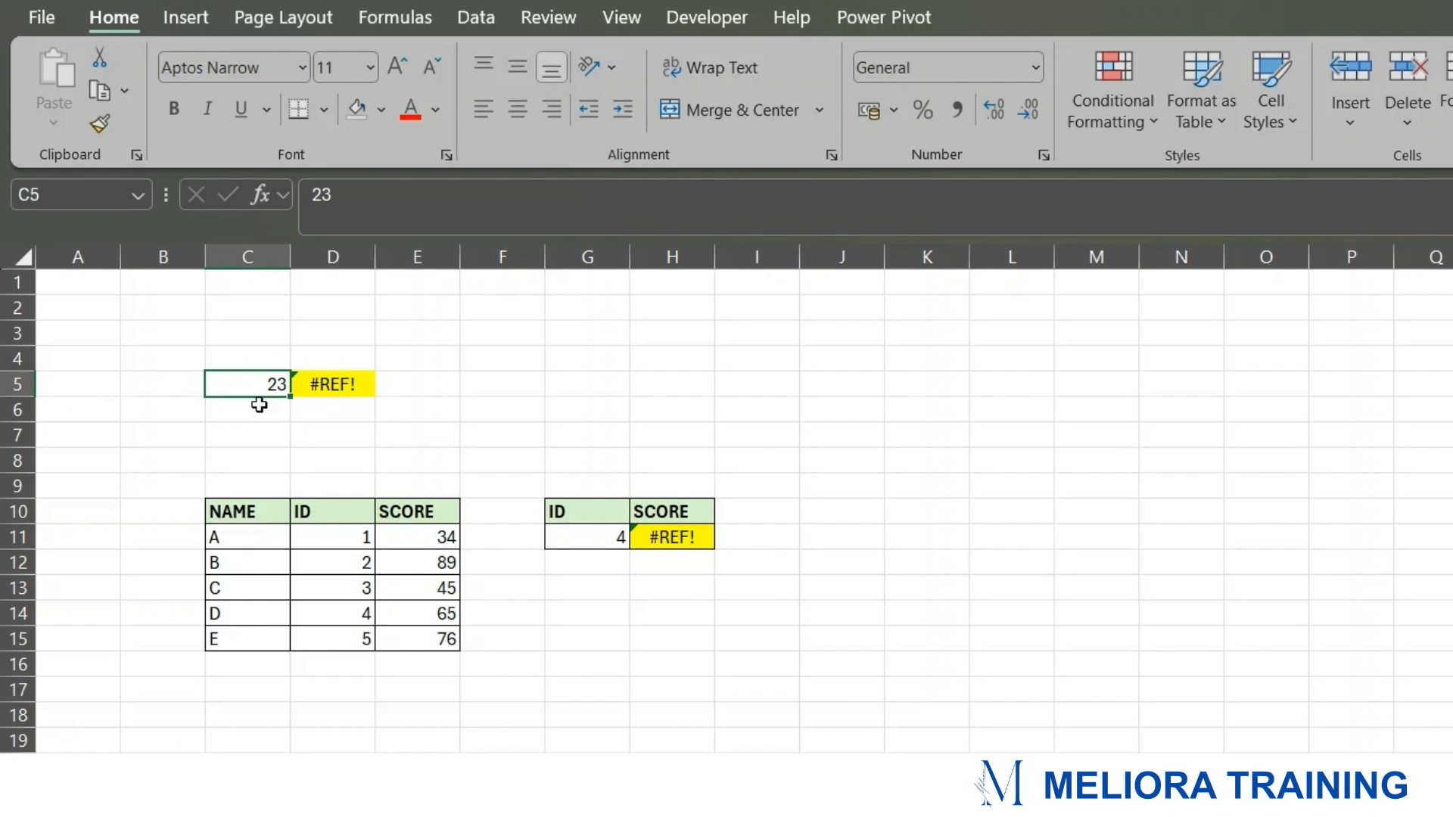
click(260, 405)
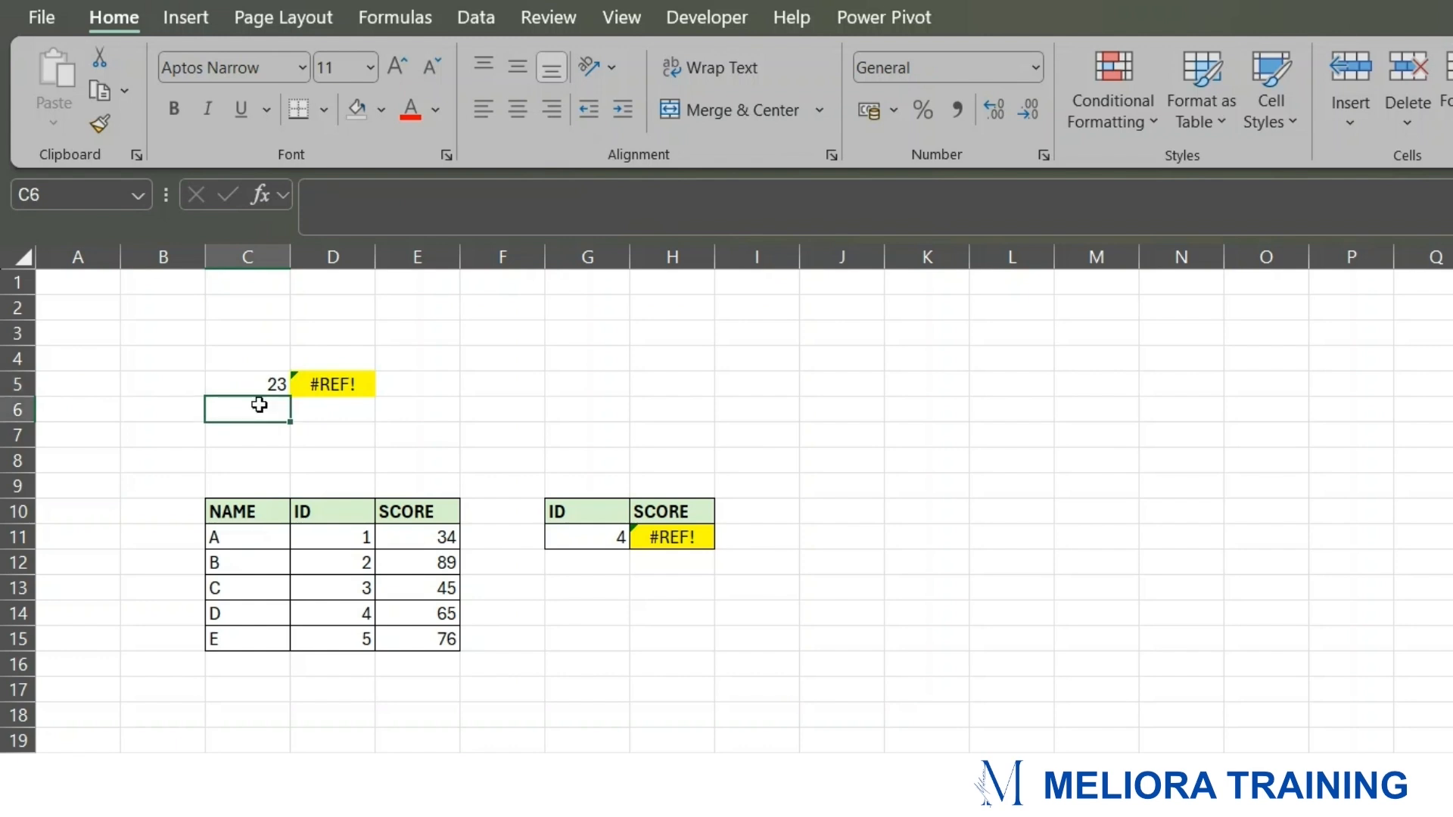
text(7)
click(402, 389)
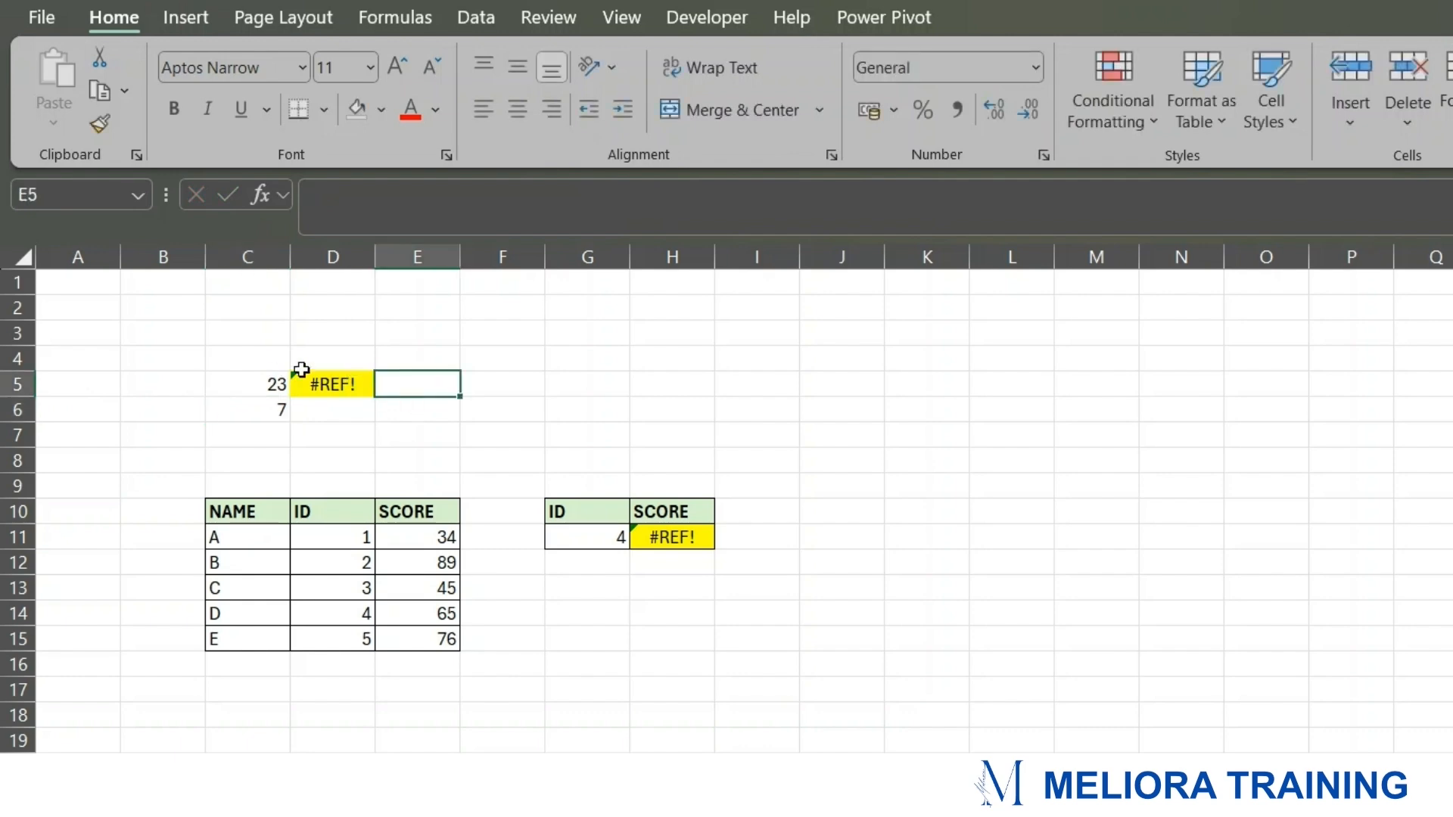
- Replace the broken reference in D5's division formula with C6 so it reads =C5/C6
click(343, 381)
click(409, 198)
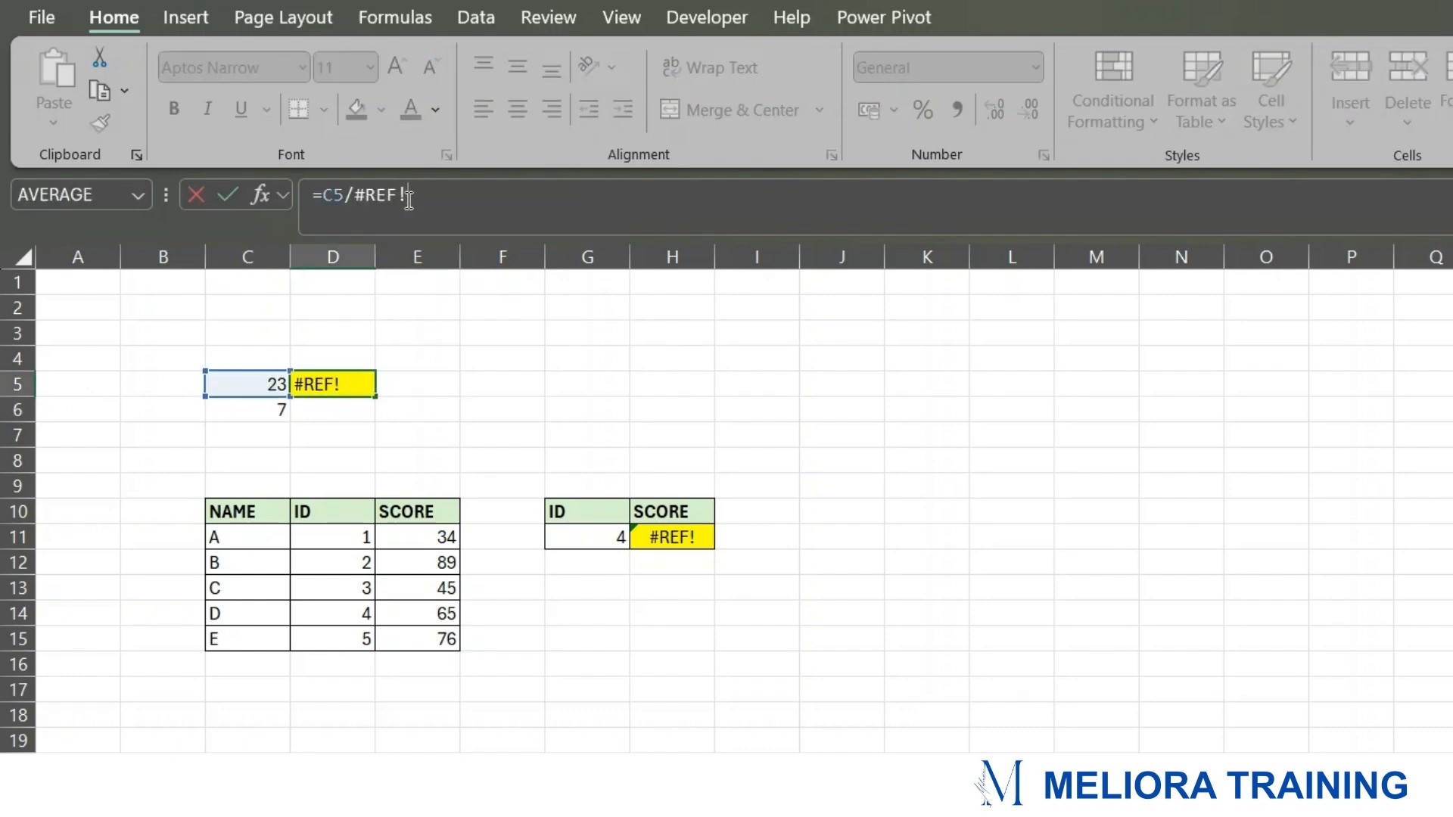
key(BackSpace)
key(BackSpace)
key(BackSpace)
key(BackSpace)
key(BackSpace)
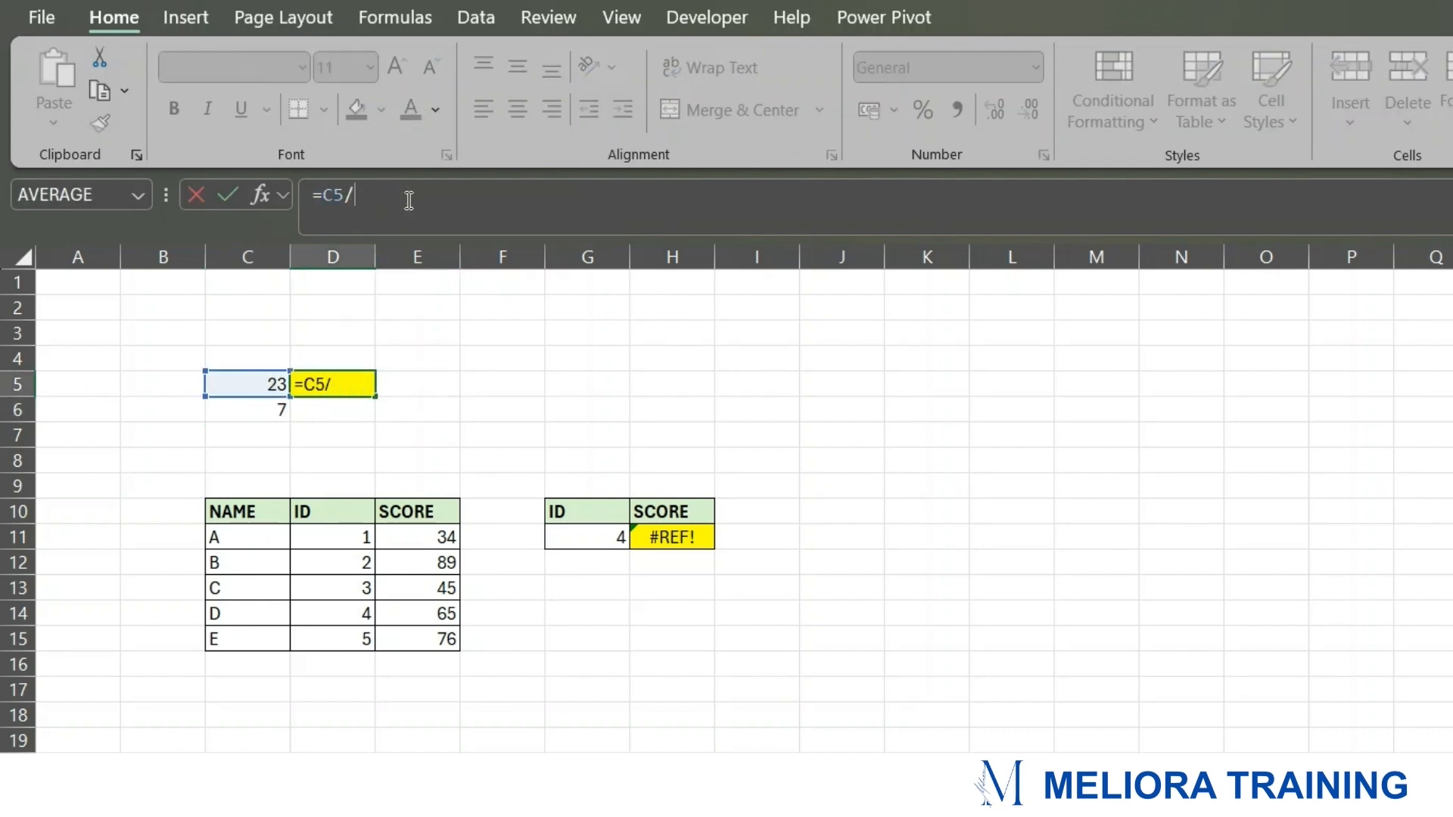
click(266, 415)
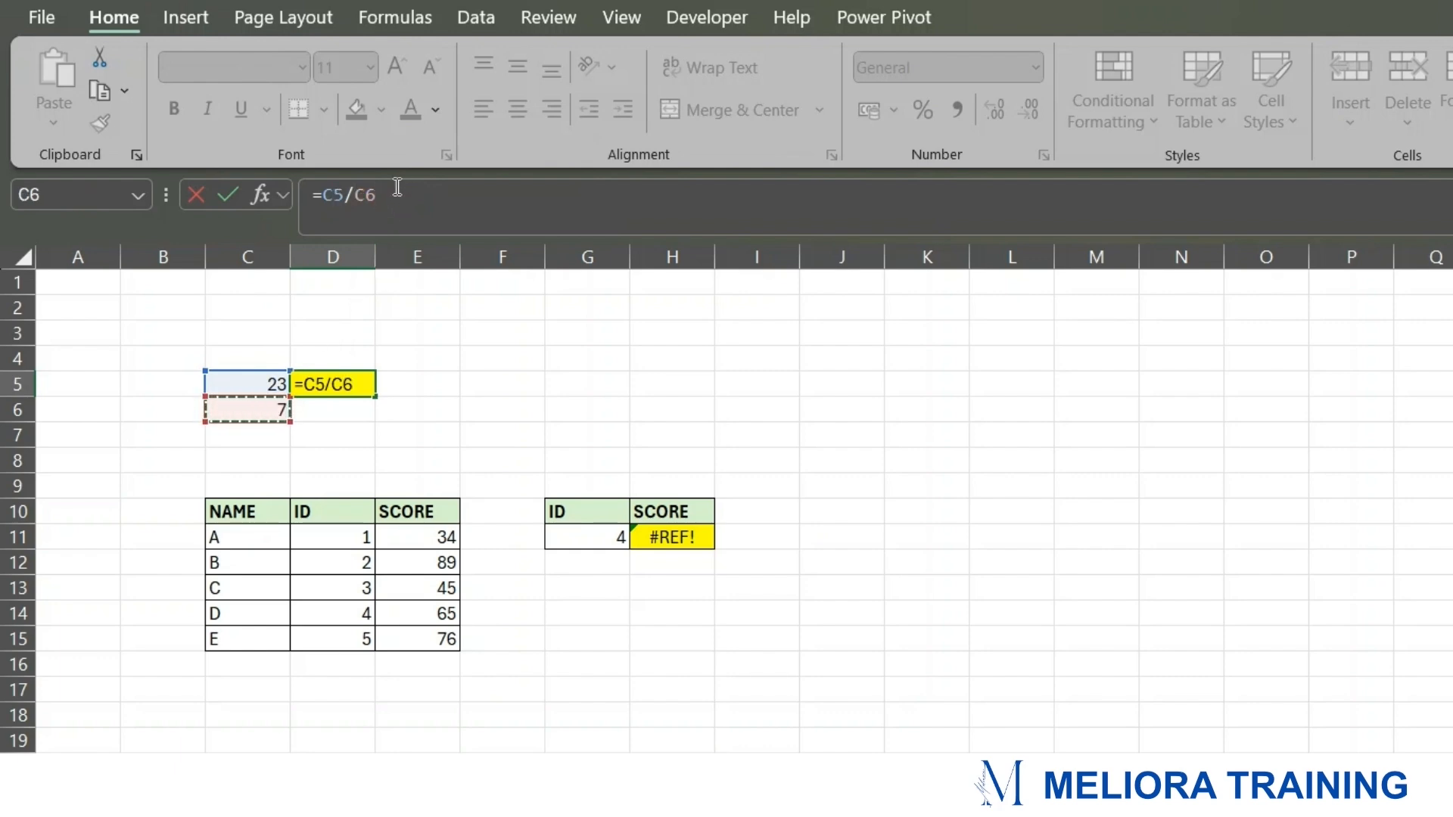
key(Return)
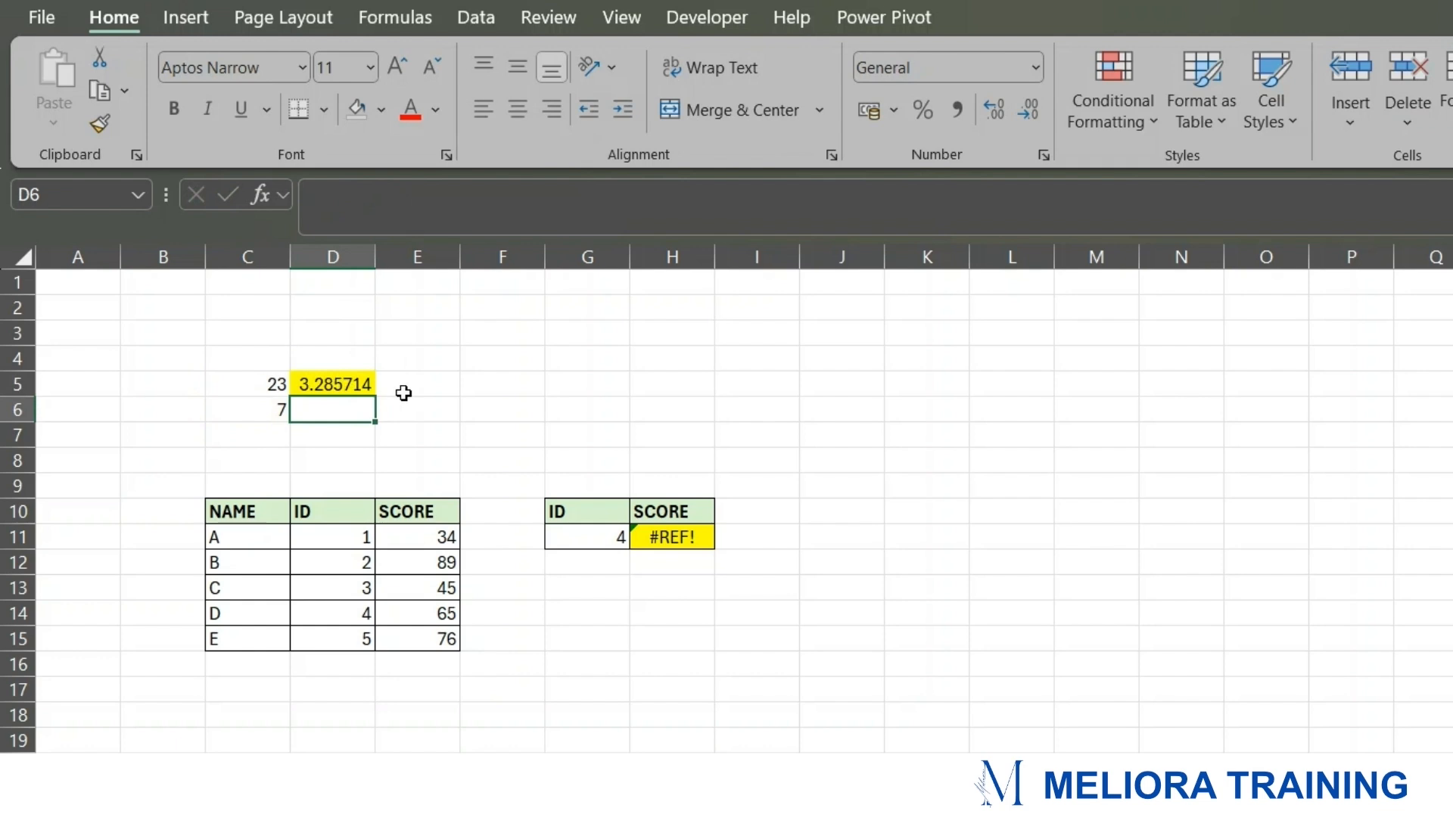
- Delete the whole of row 6 and check the effect on the formula in D5
click(13, 409)
right_click(12, 409)
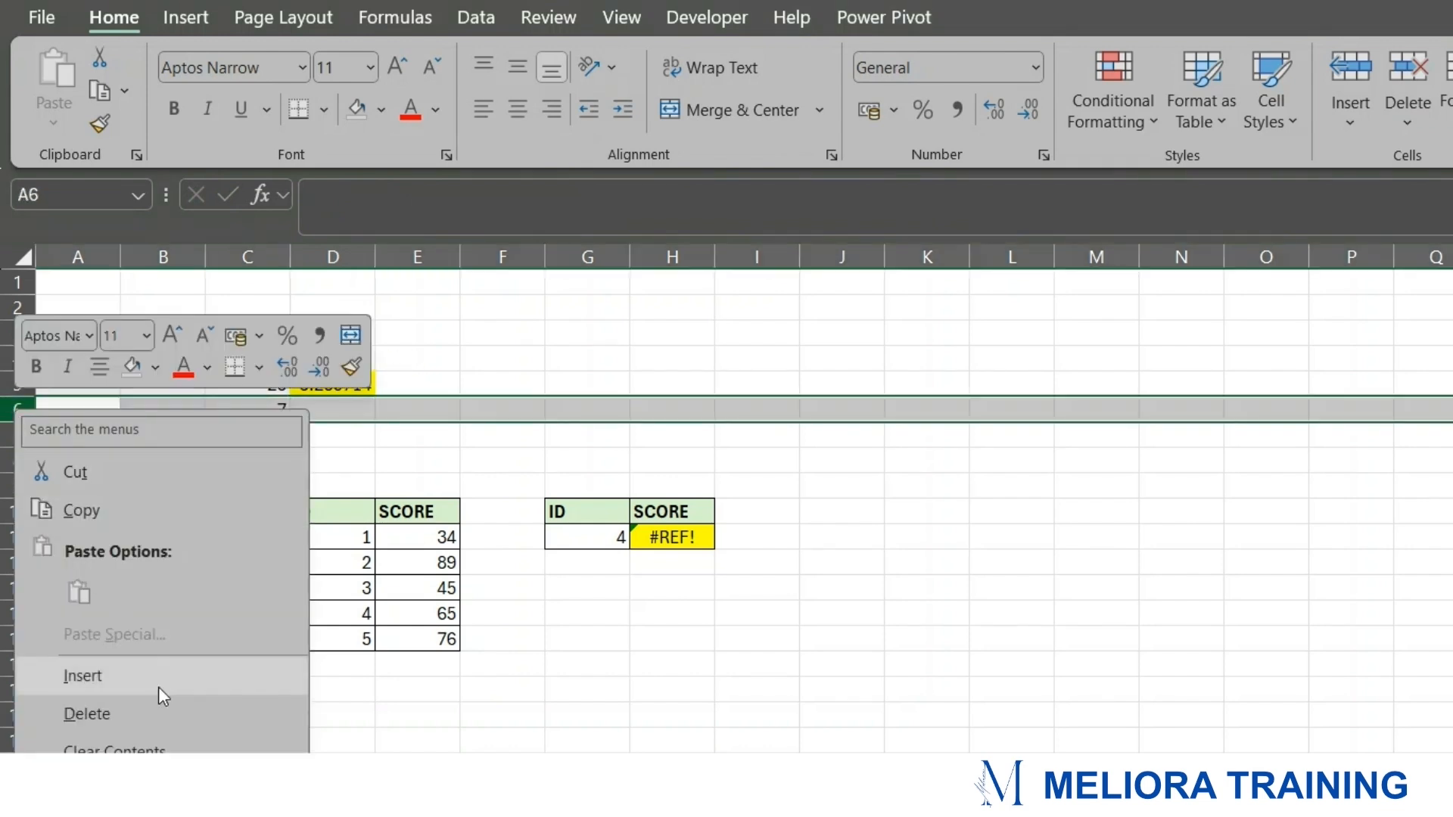
click(161, 709)
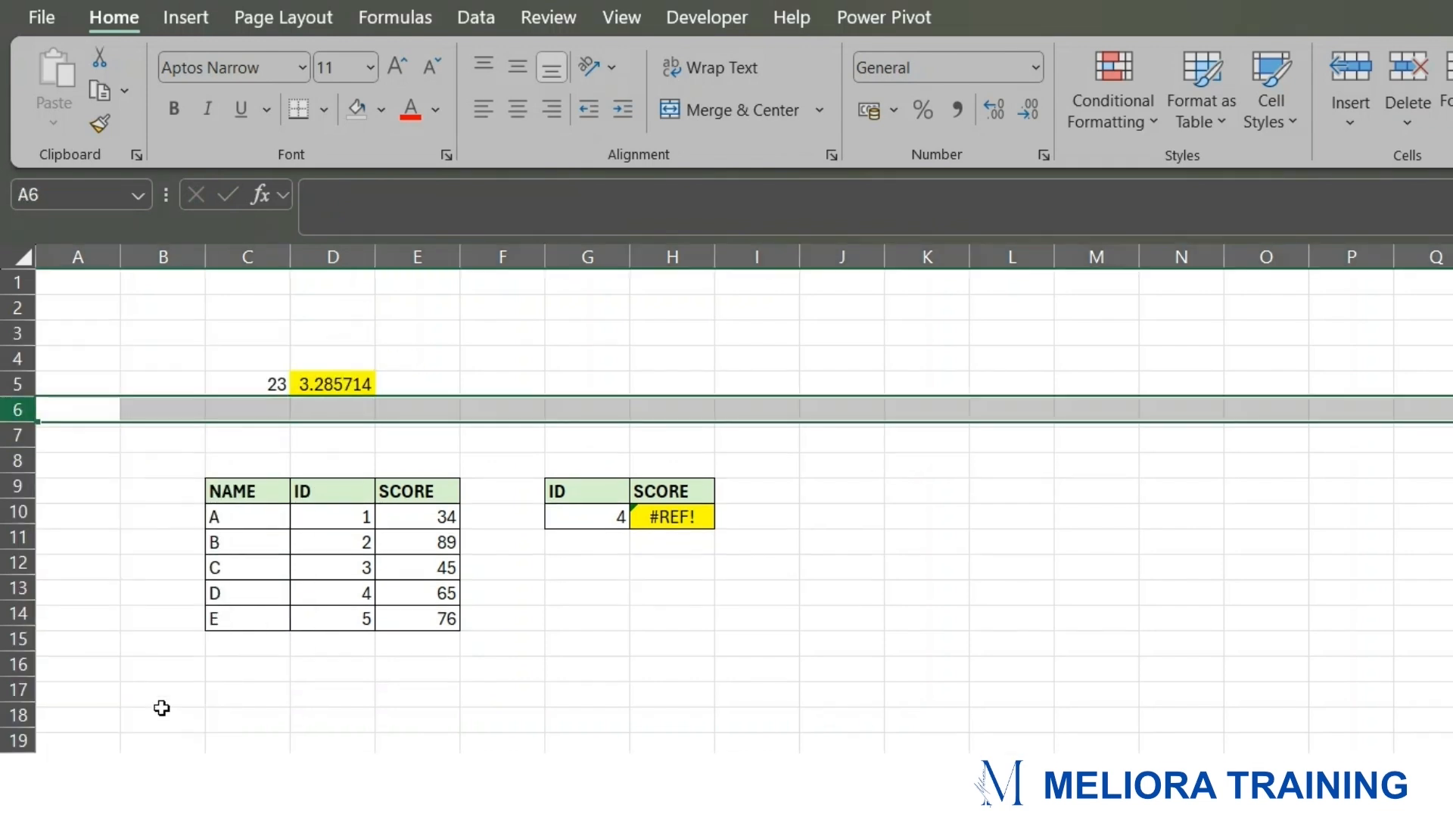
click(340, 386)
click(455, 390)
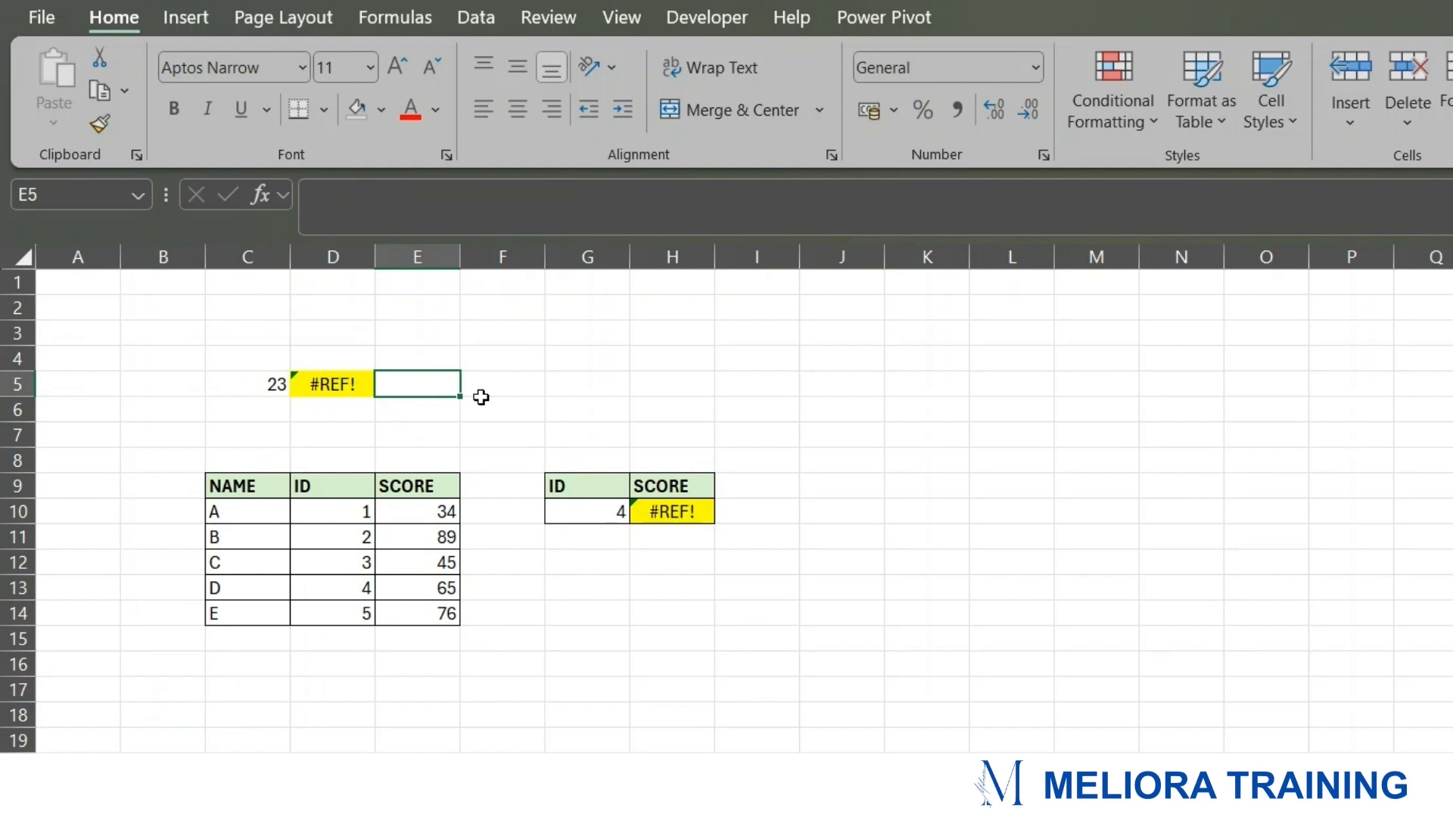
- Undo the deletion of row 6 and check the formula in D5
key(ctrl+z)
click(347, 382)
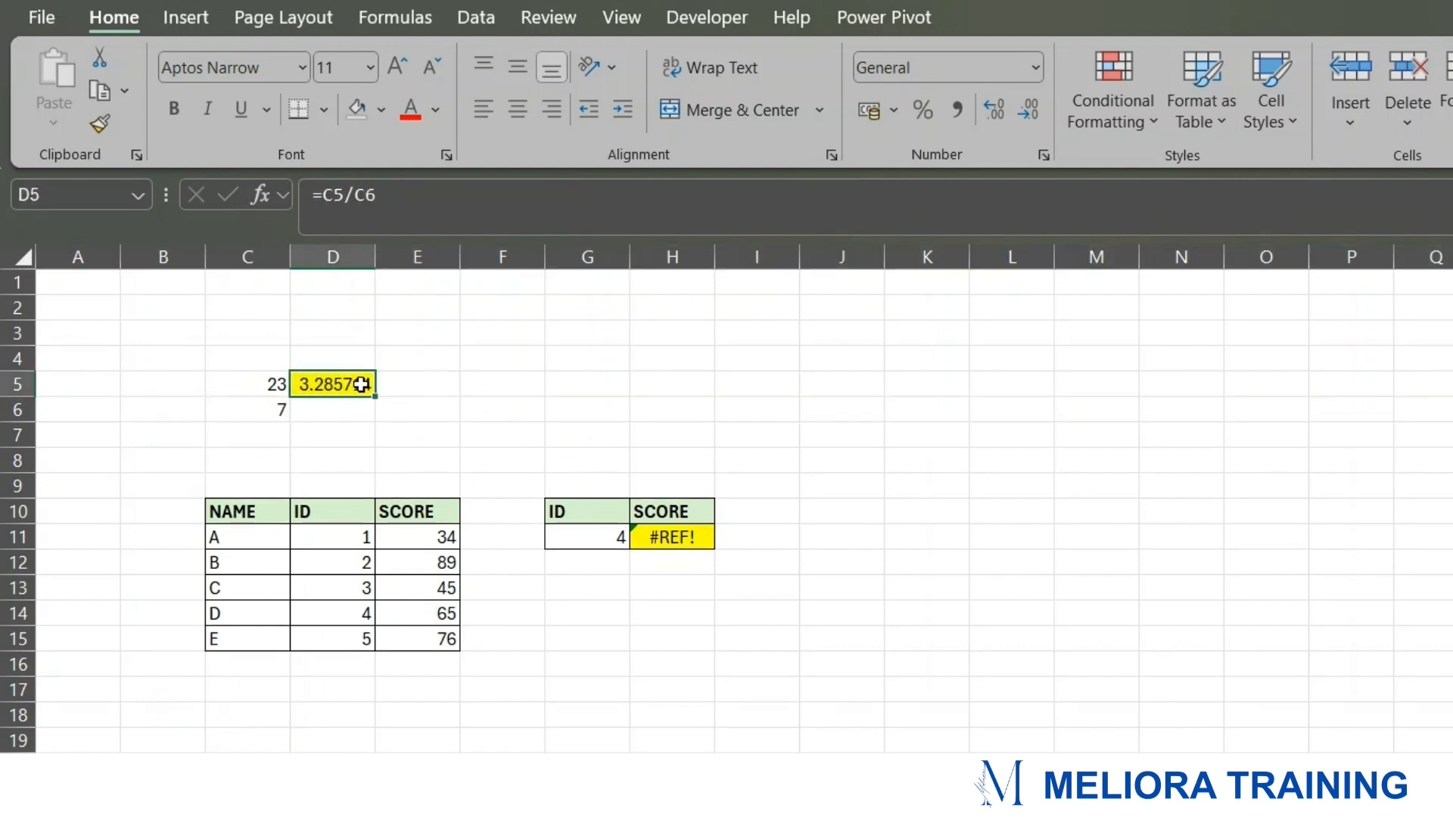
click(553, 387)
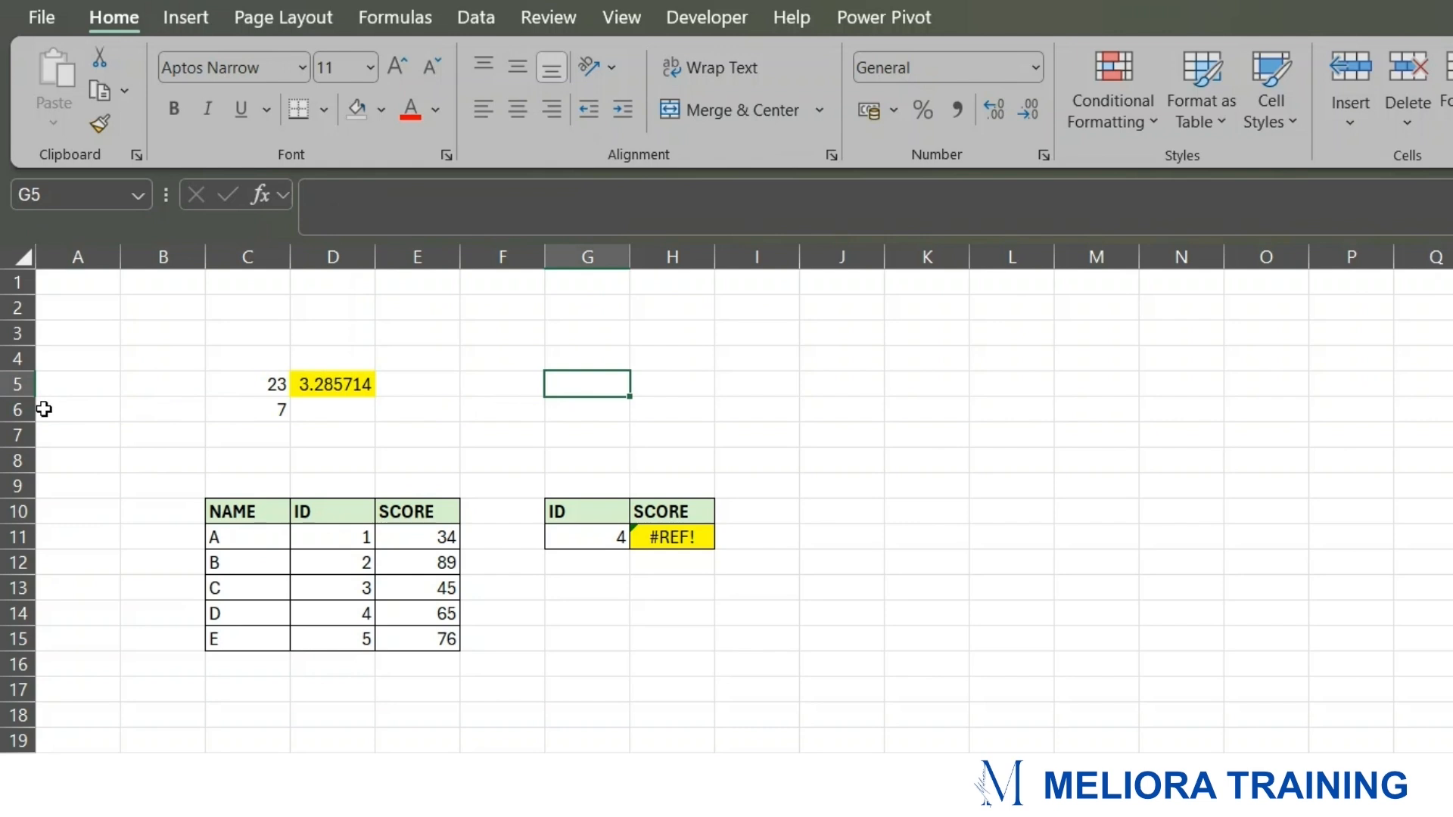
click(684, 416)
click(1007, 515)
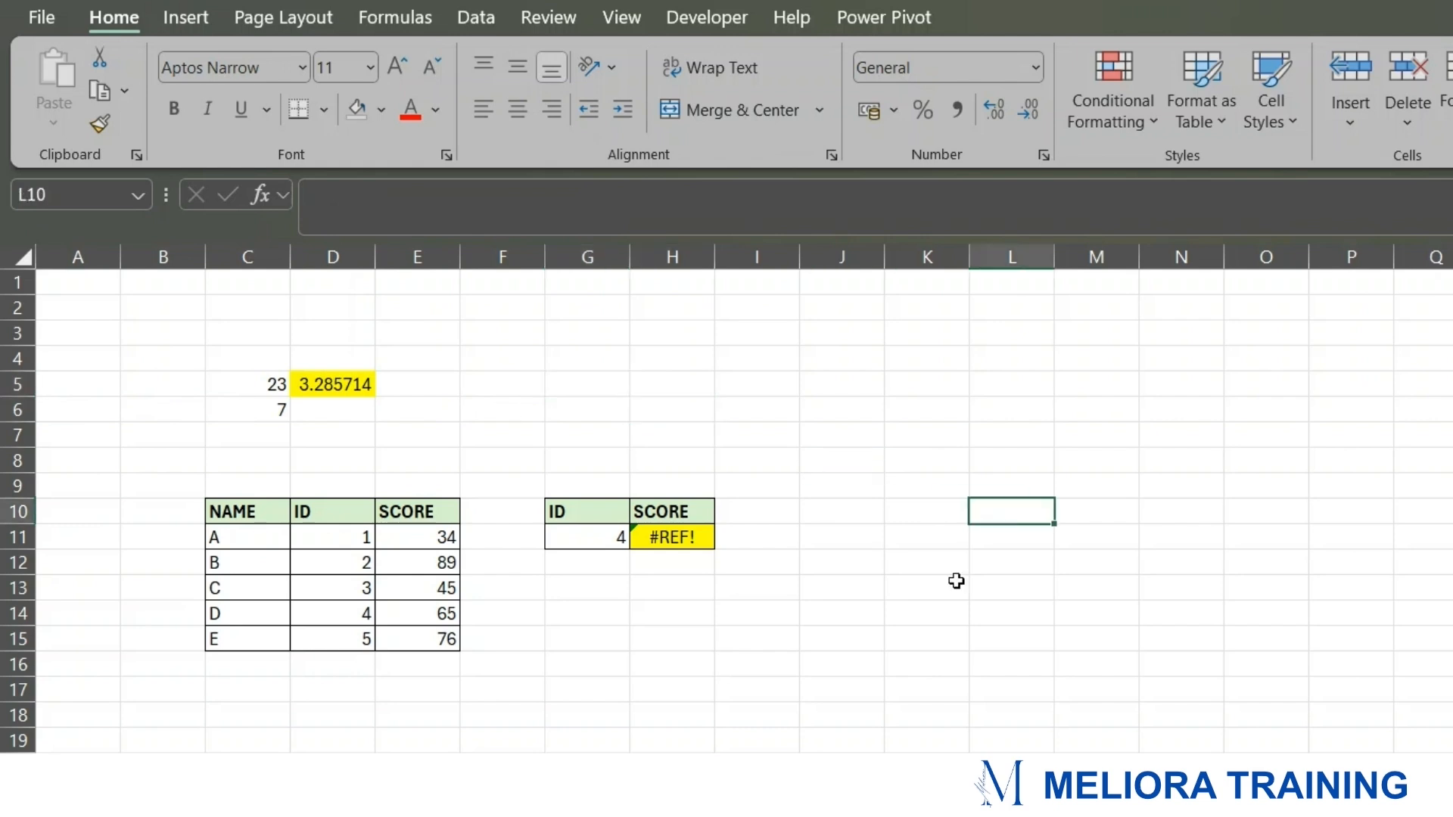
click(840, 665)
click(684, 454)
click(509, 382)
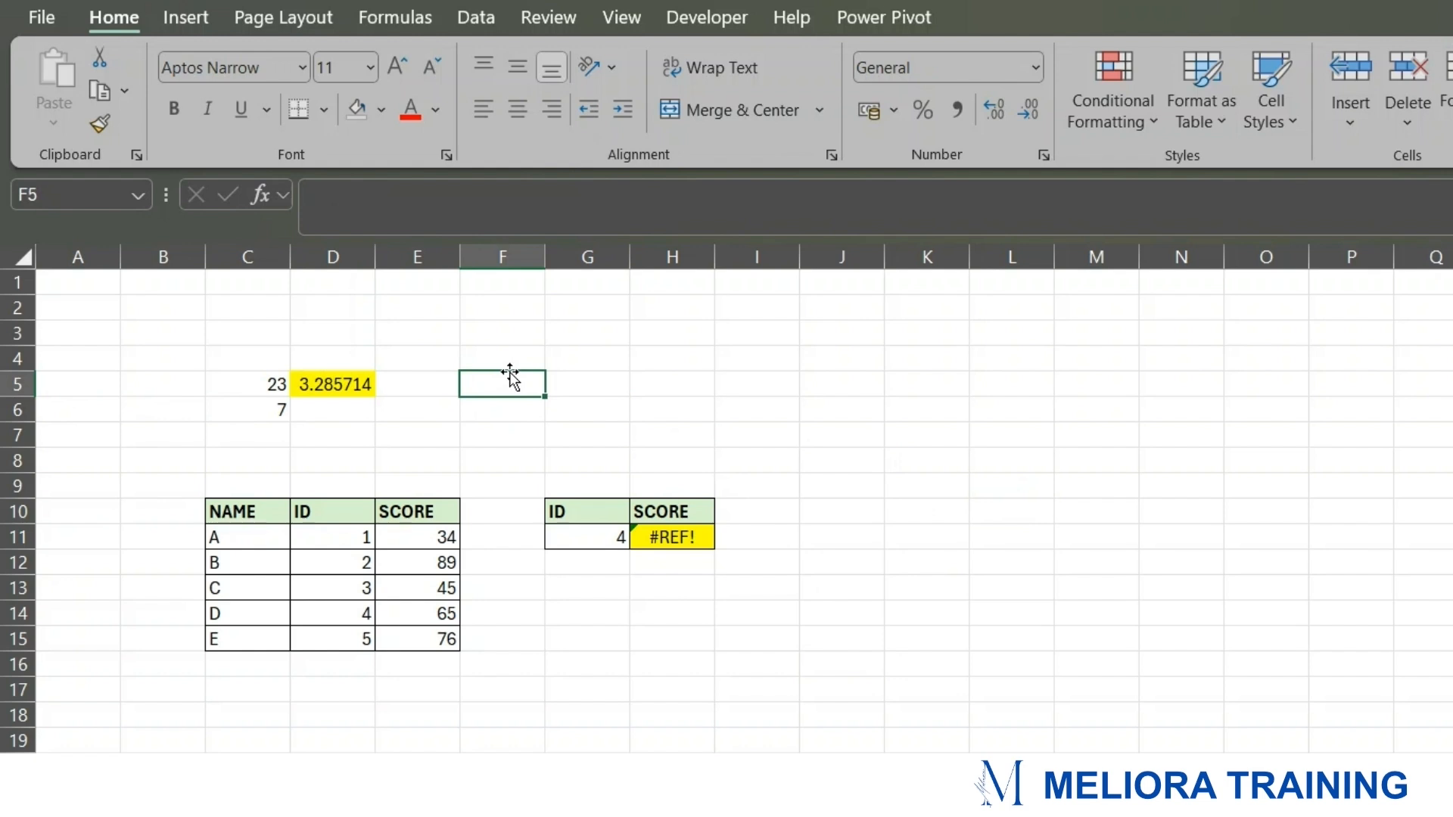
- Examine the VLOOKUP formula in H11, the lookup ID in G11 and the ID values in D11:D15
click(271, 510)
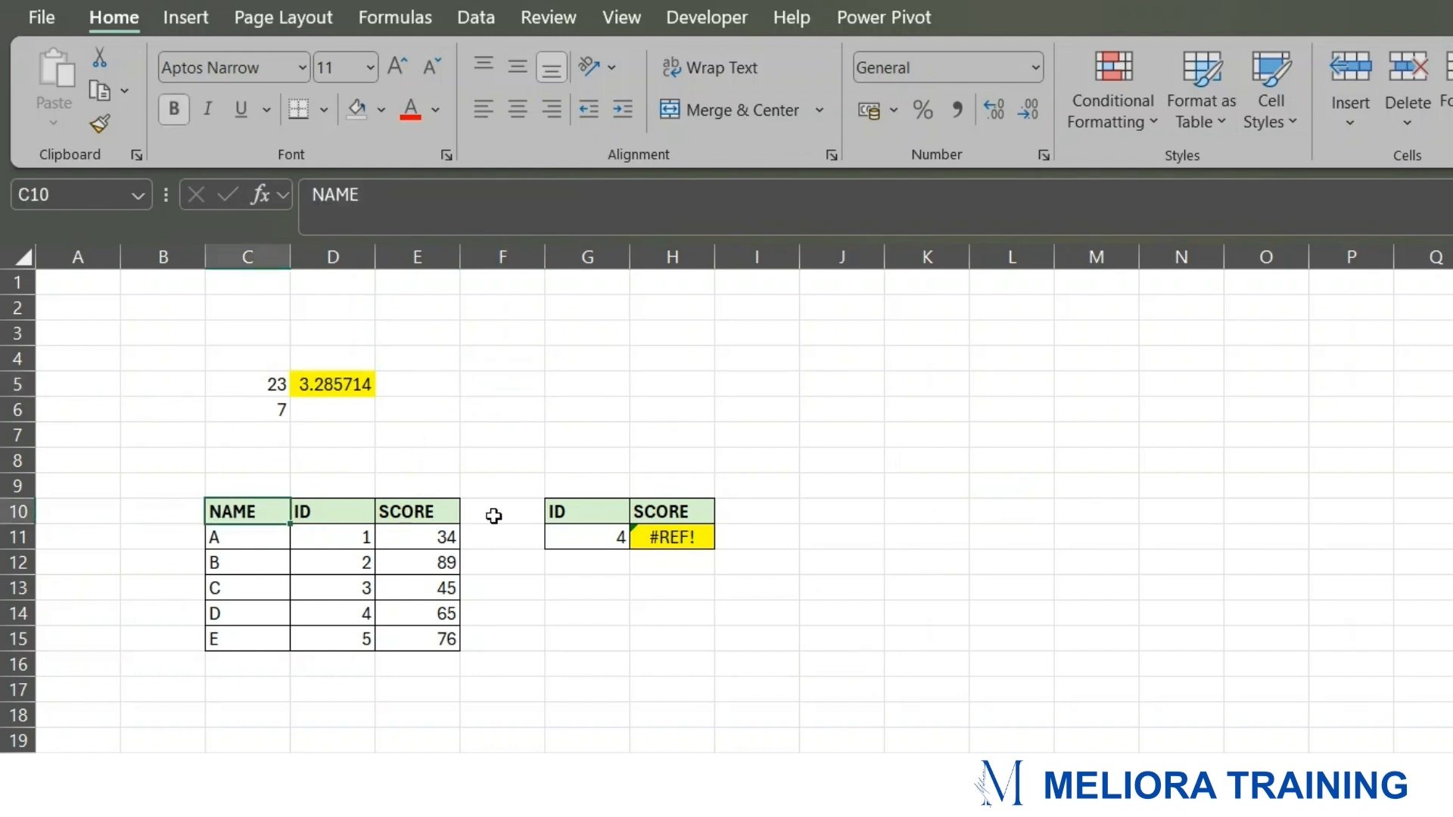
click(694, 530)
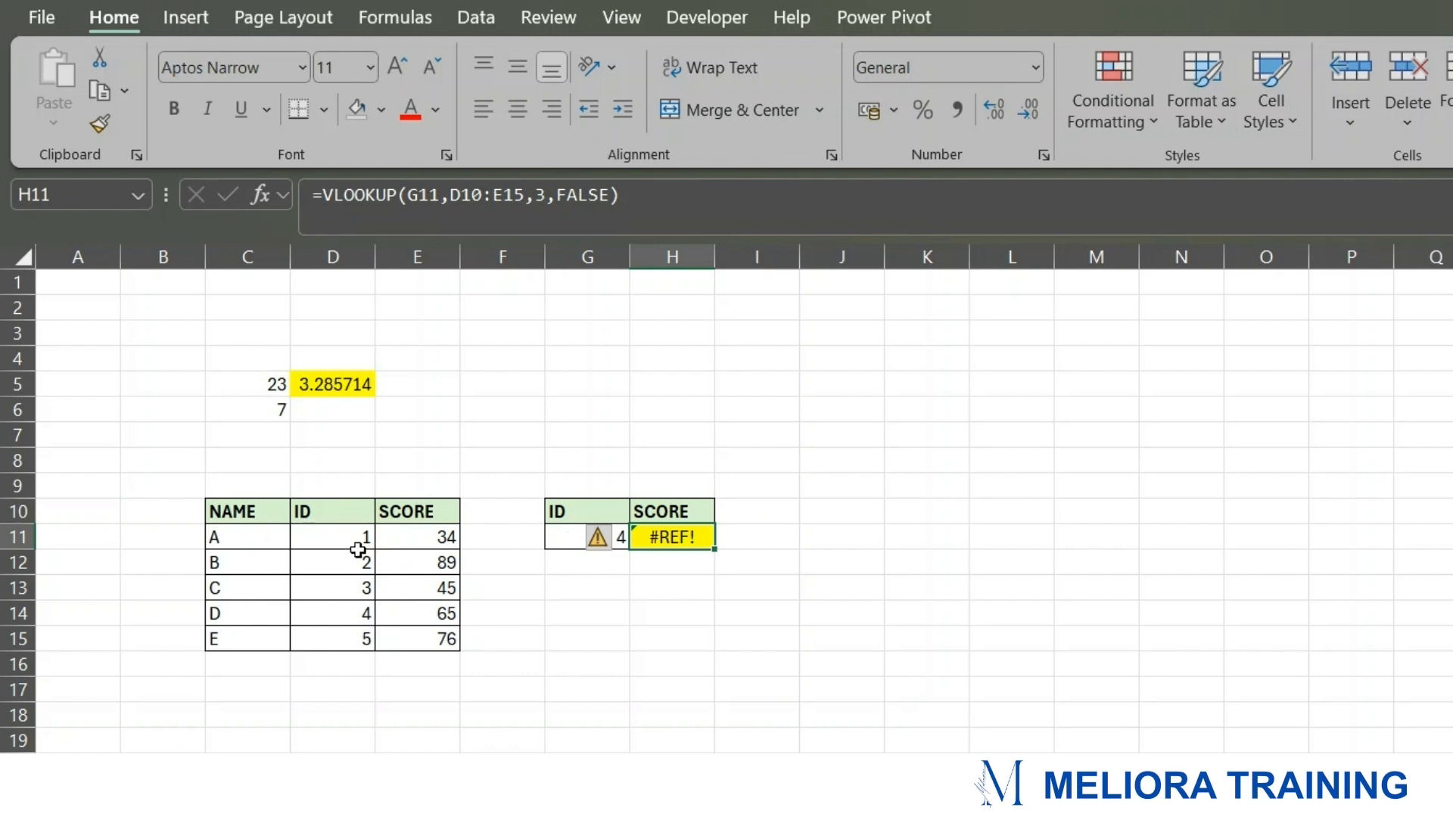
click(556, 510)
click(601, 544)
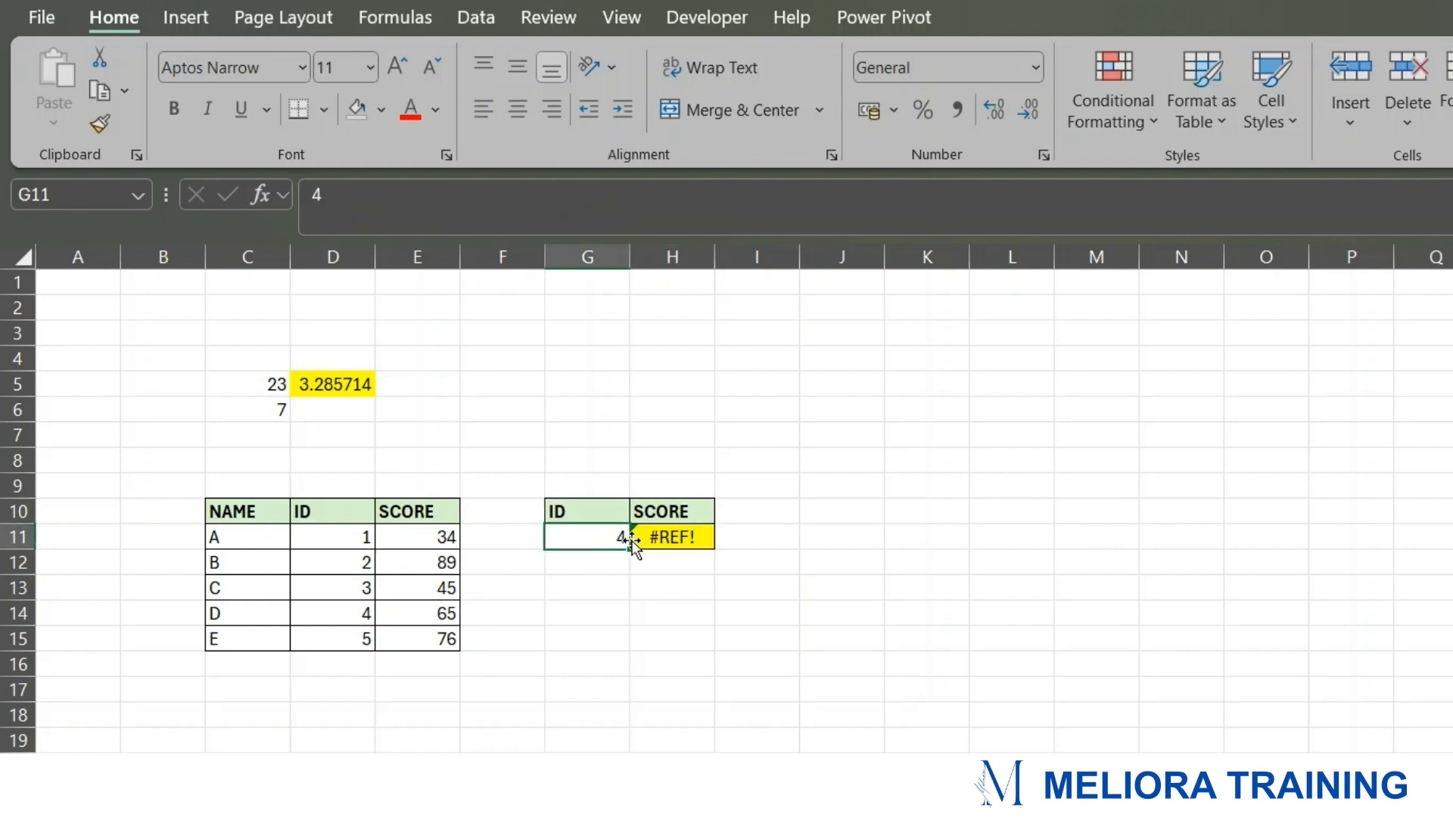
drag(323, 538, 315, 647)
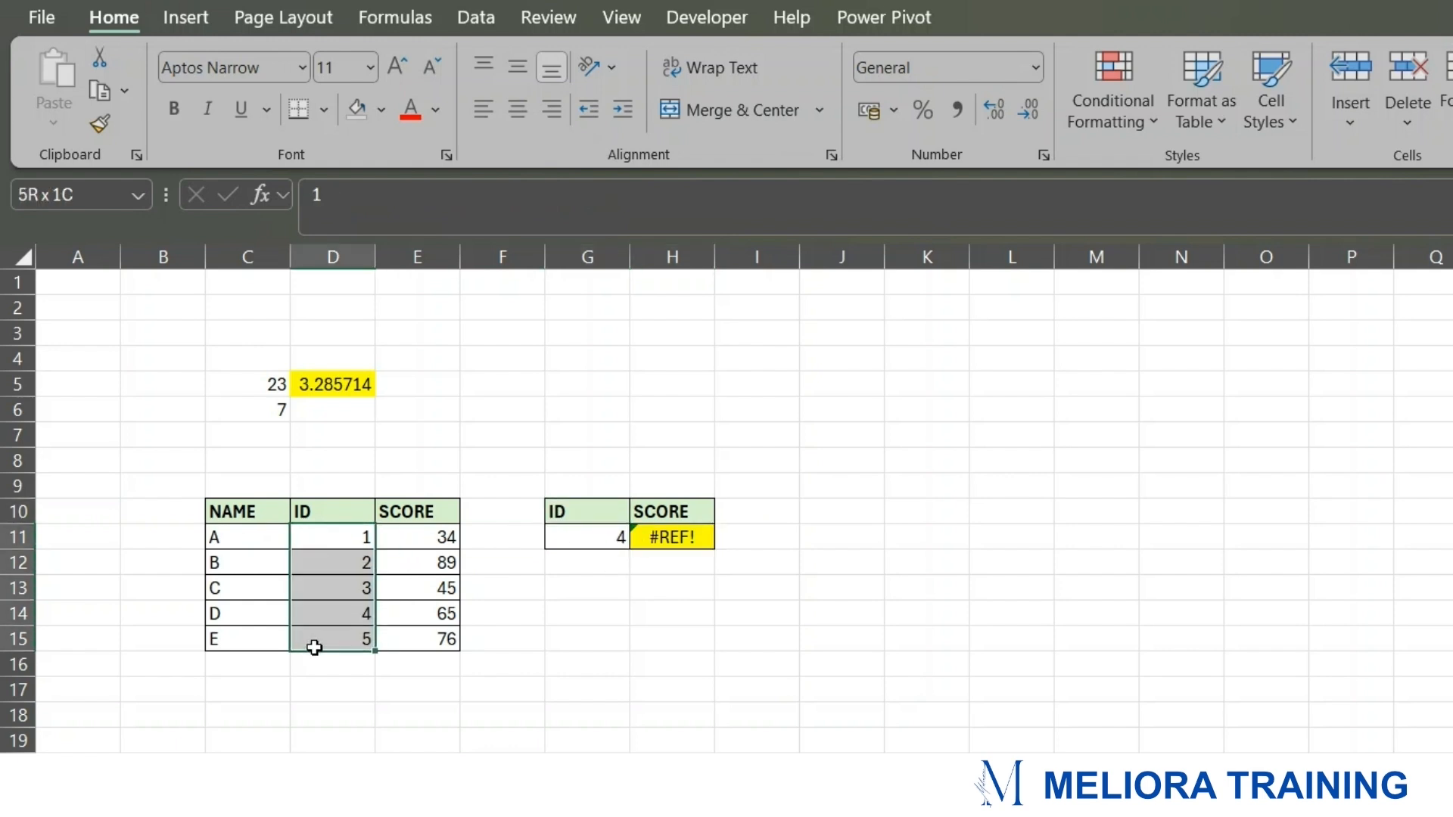
- Correct the VLOOKUP in H11 by setting its column index to 2, giving =VLOOKUP(G11,D10:E15,2,FALSE)
click(697, 535)
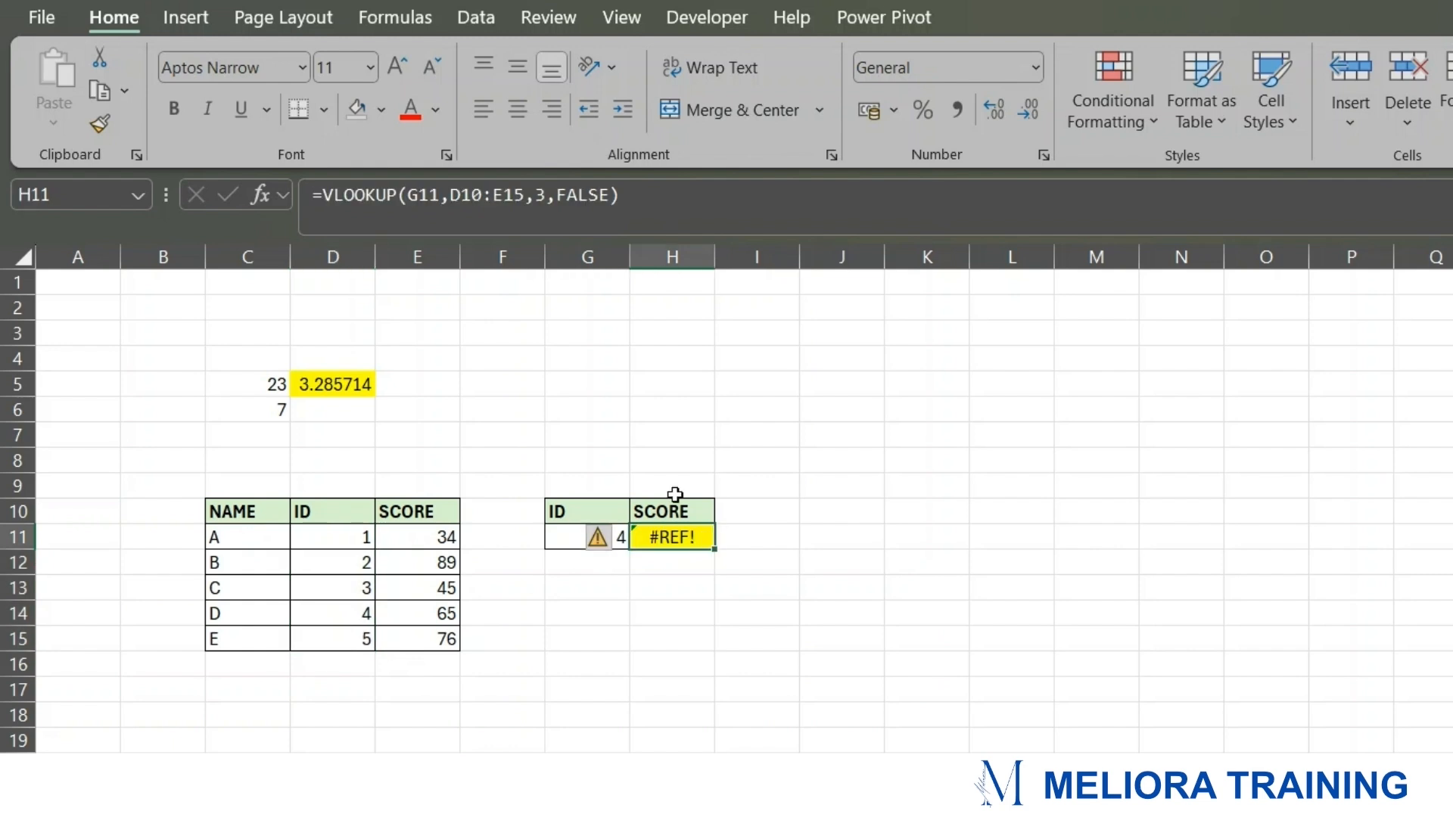
click(428, 195)
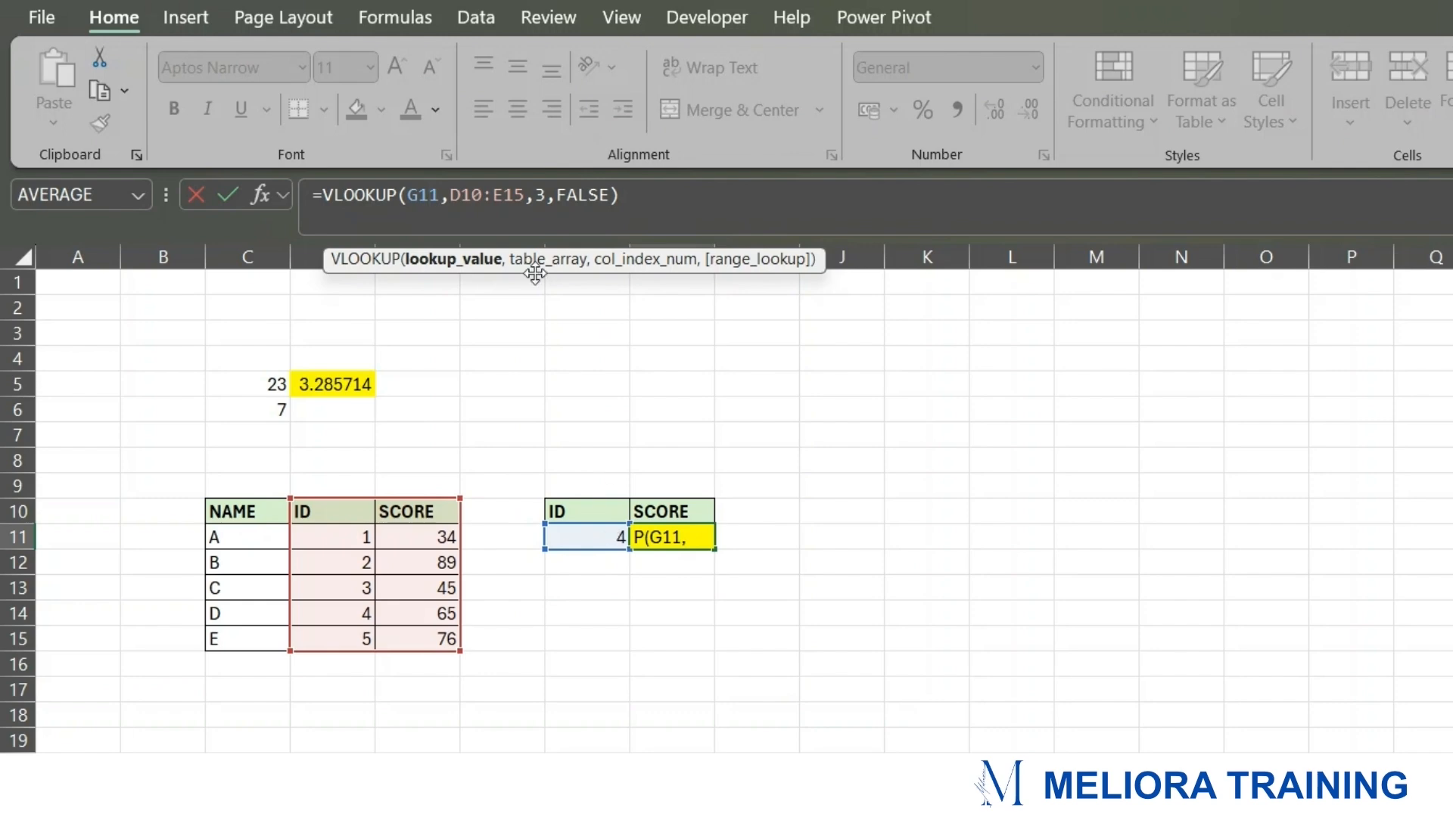
click(507, 196)
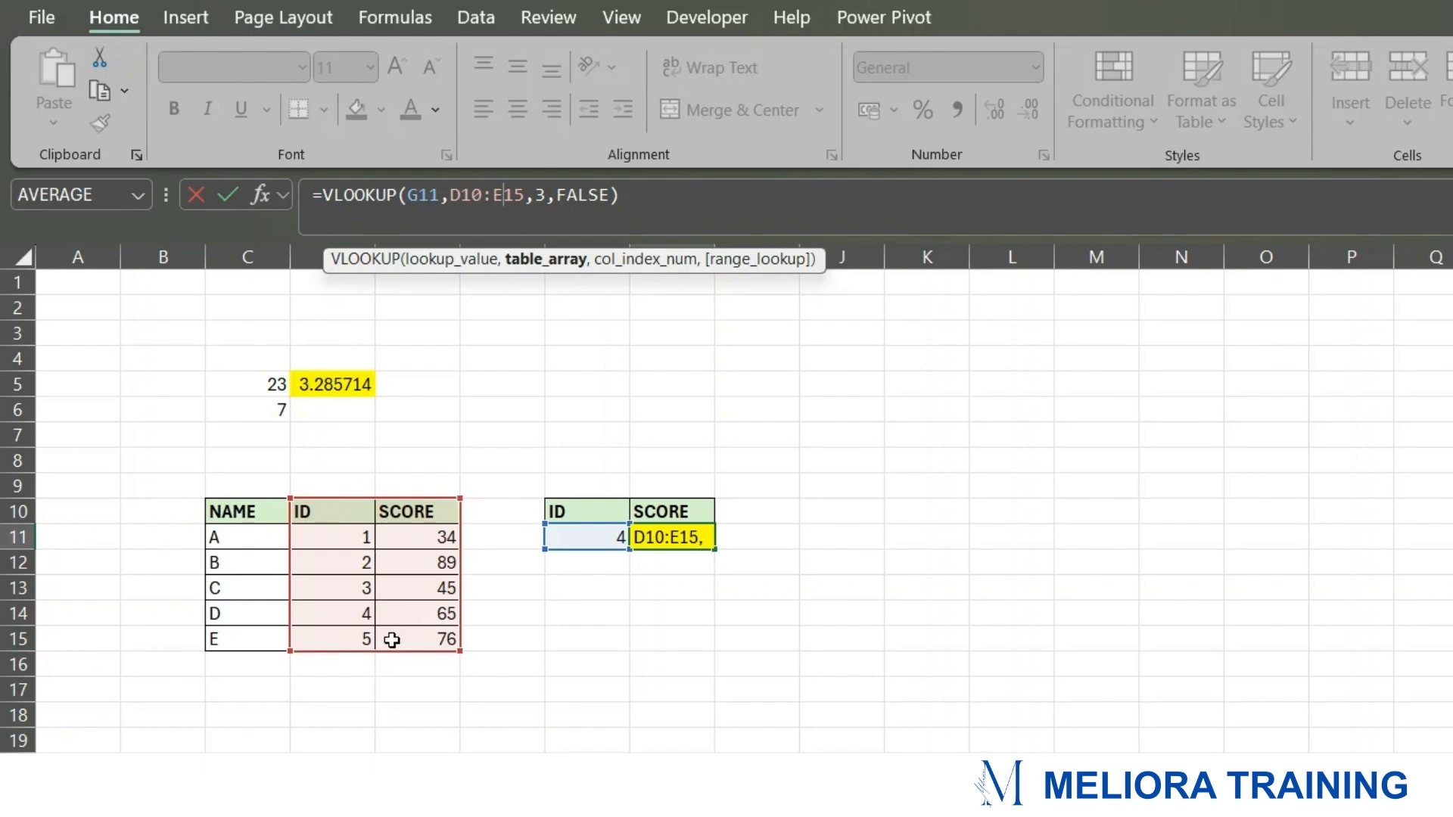
click(550, 194)
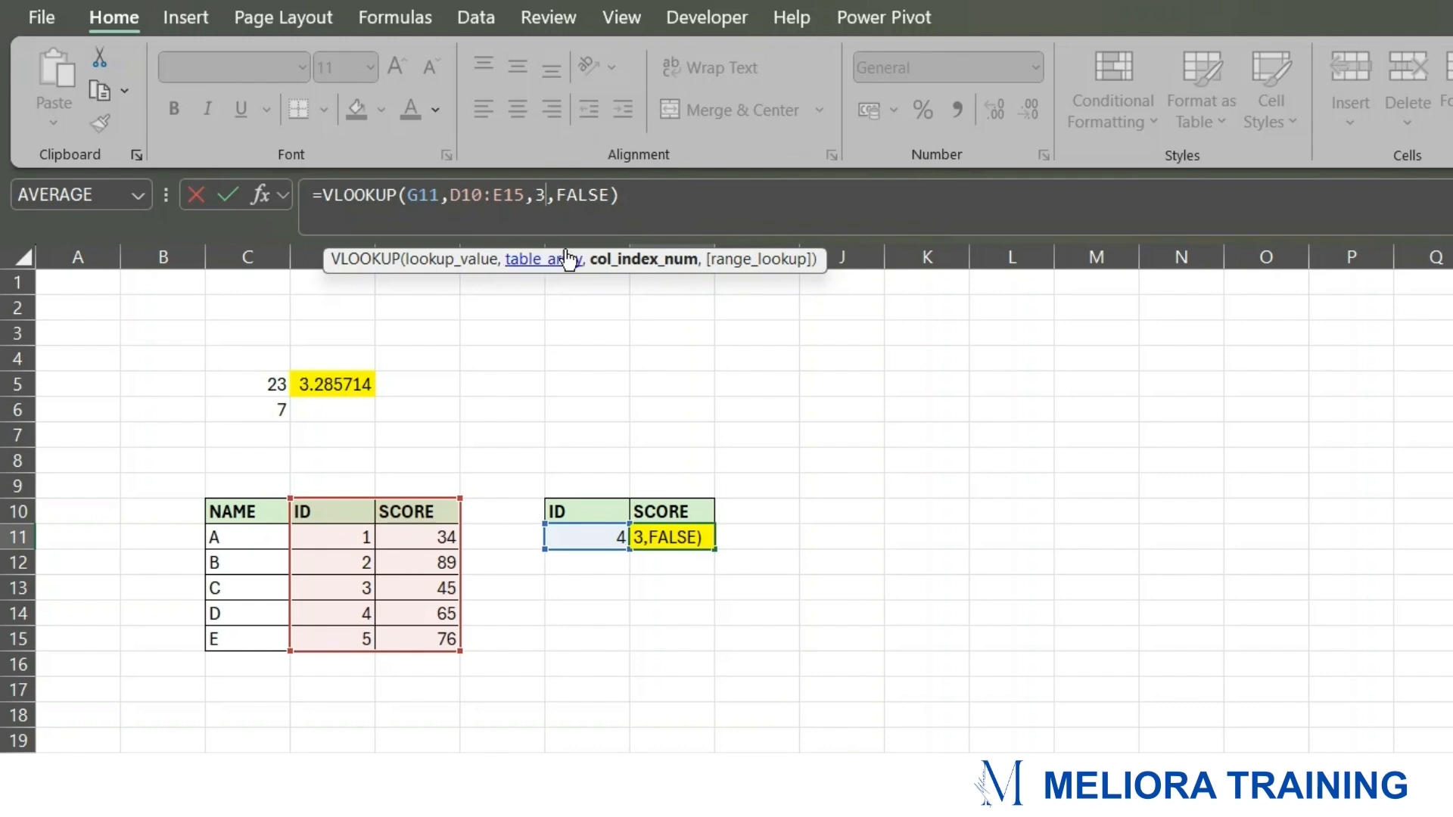
click(549, 194)
key(BackSpace)
text(2)
click(648, 193)
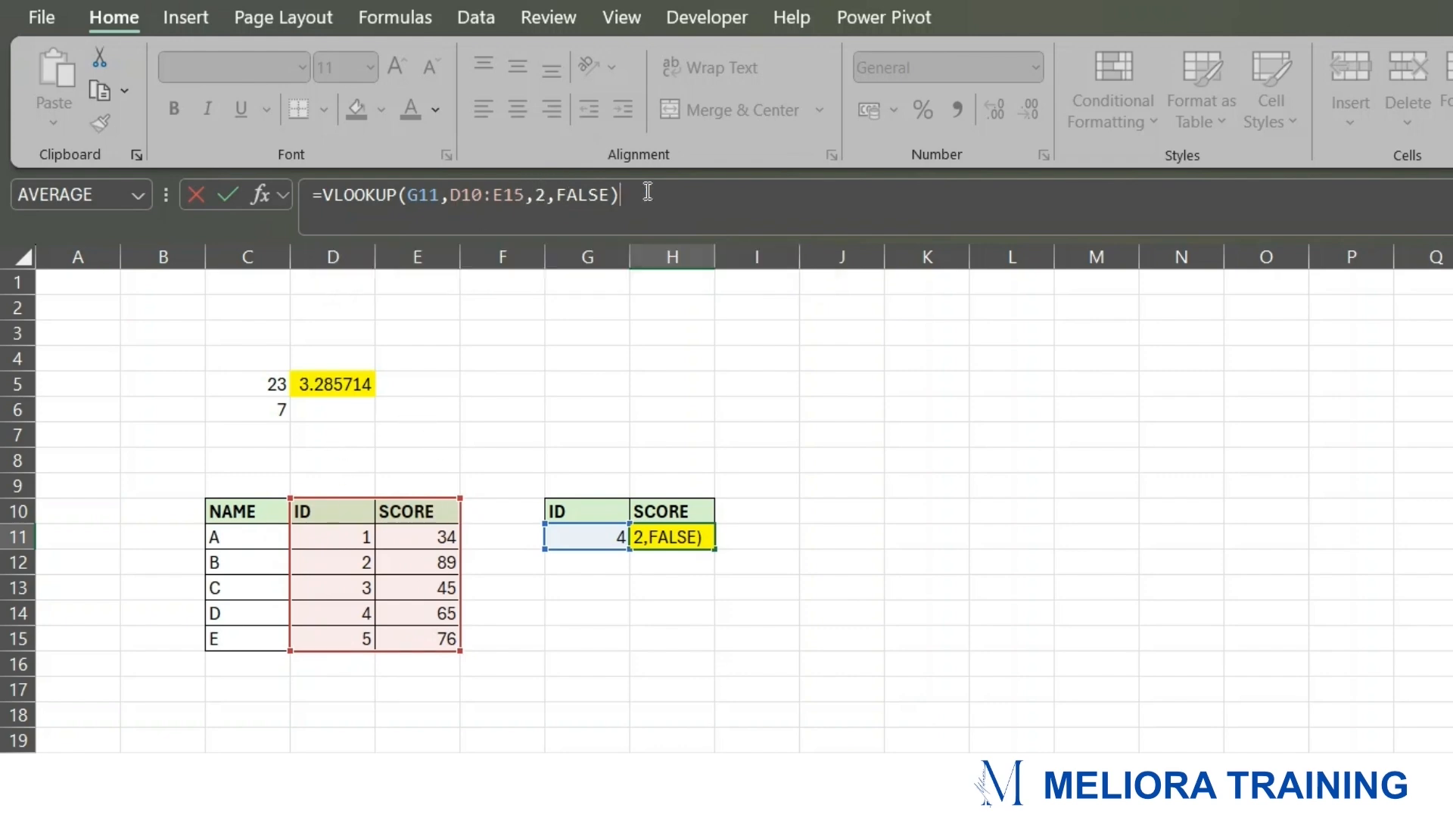
key(Return)
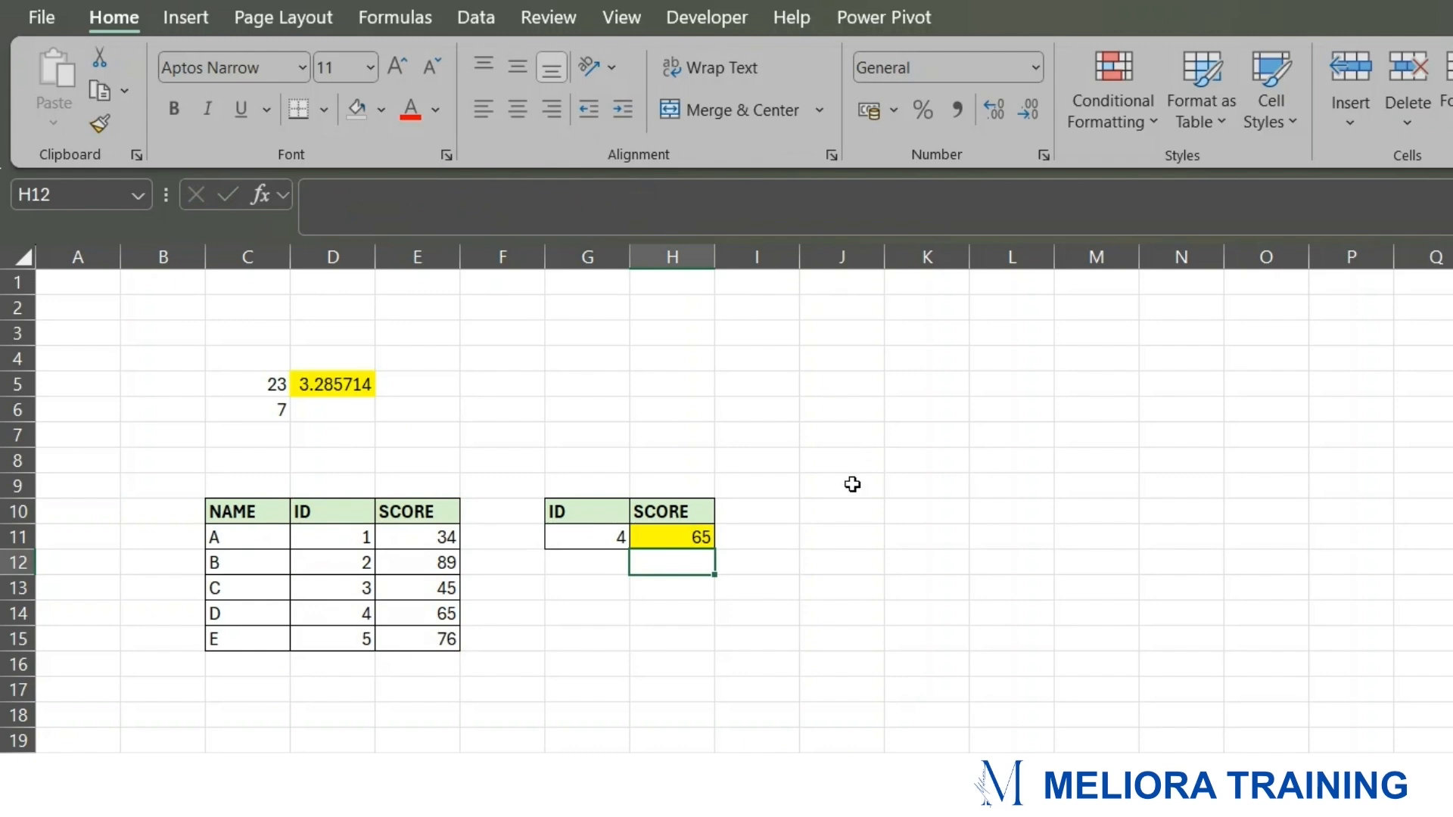
click(679, 536)
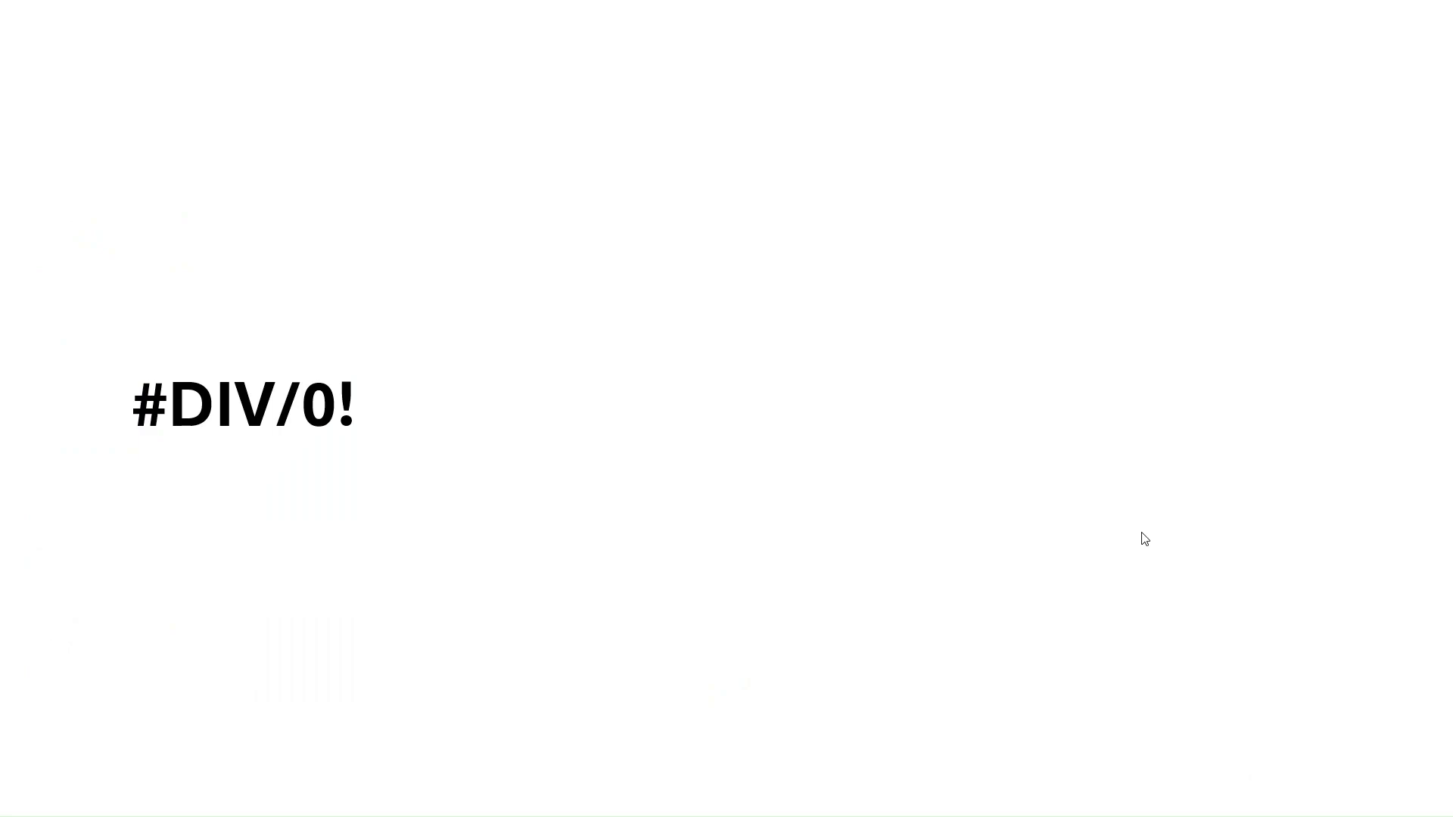
click(952, 457)
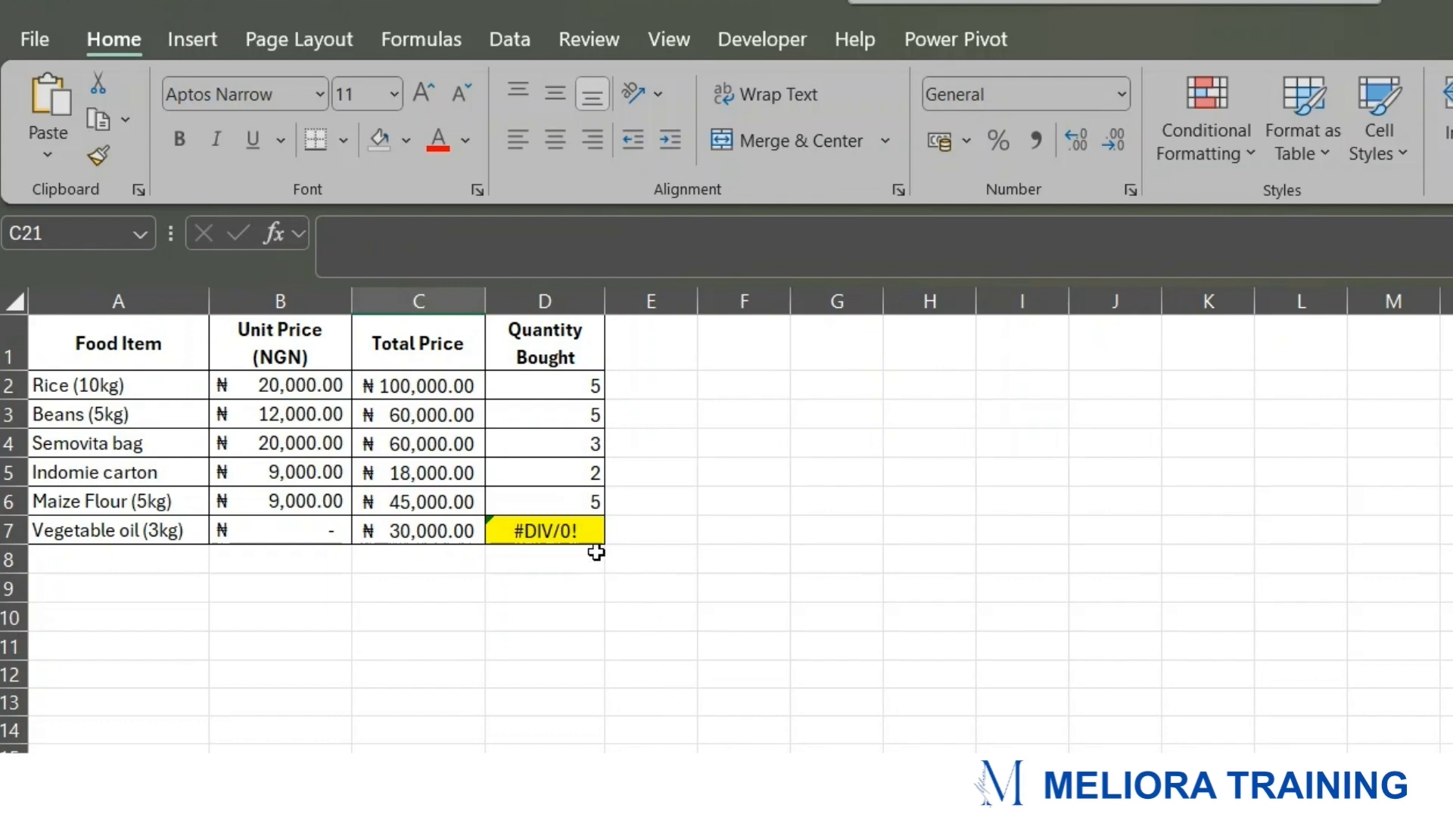
- Examine the quantity formula in D2 and the Food Item, Unit Price, Total Price and Quantity Bought columns
click(571, 386)
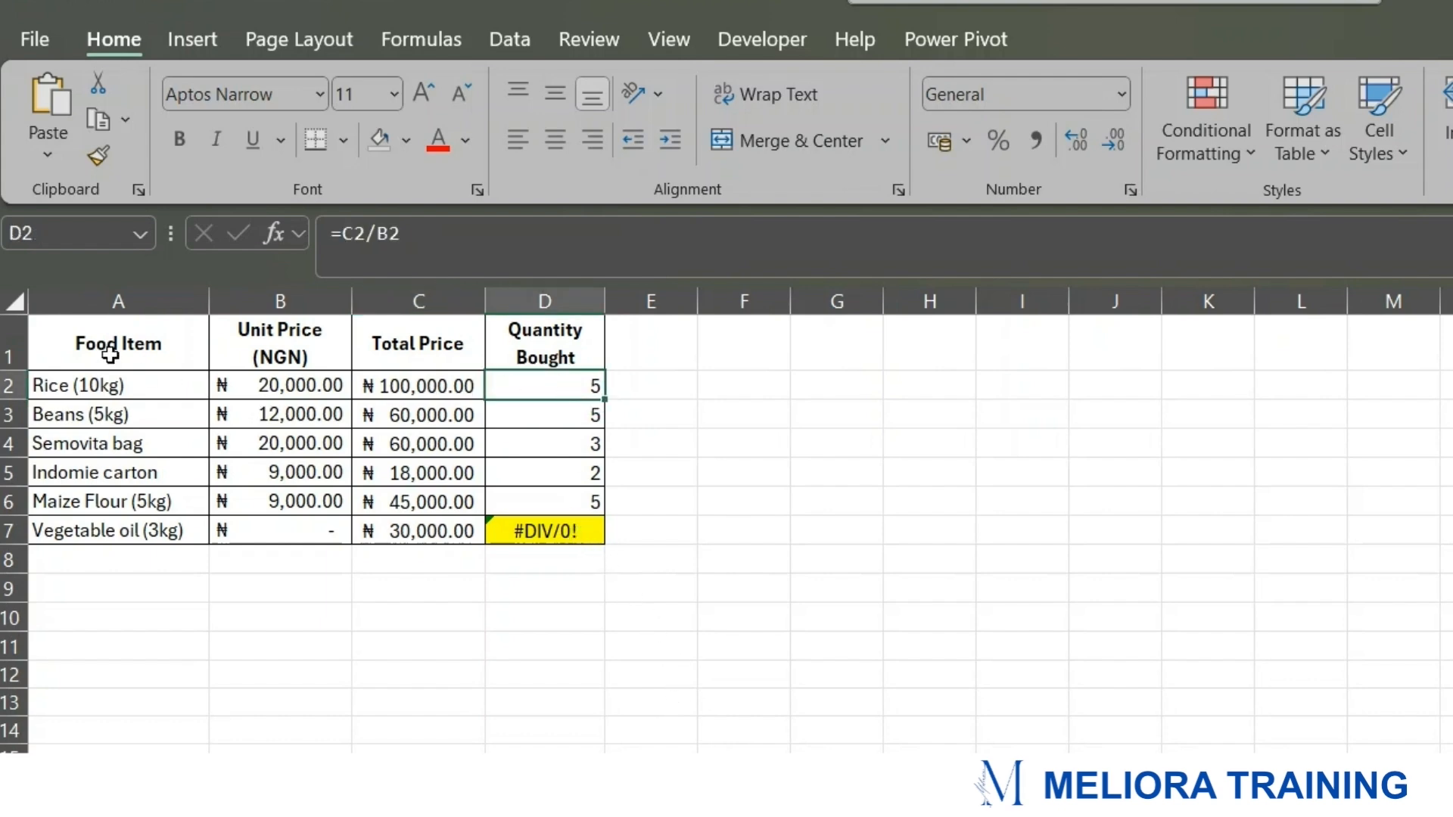
click(137, 342)
drag(138, 342, 99, 505)
drag(285, 334, 326, 501)
drag(431, 344, 426, 520)
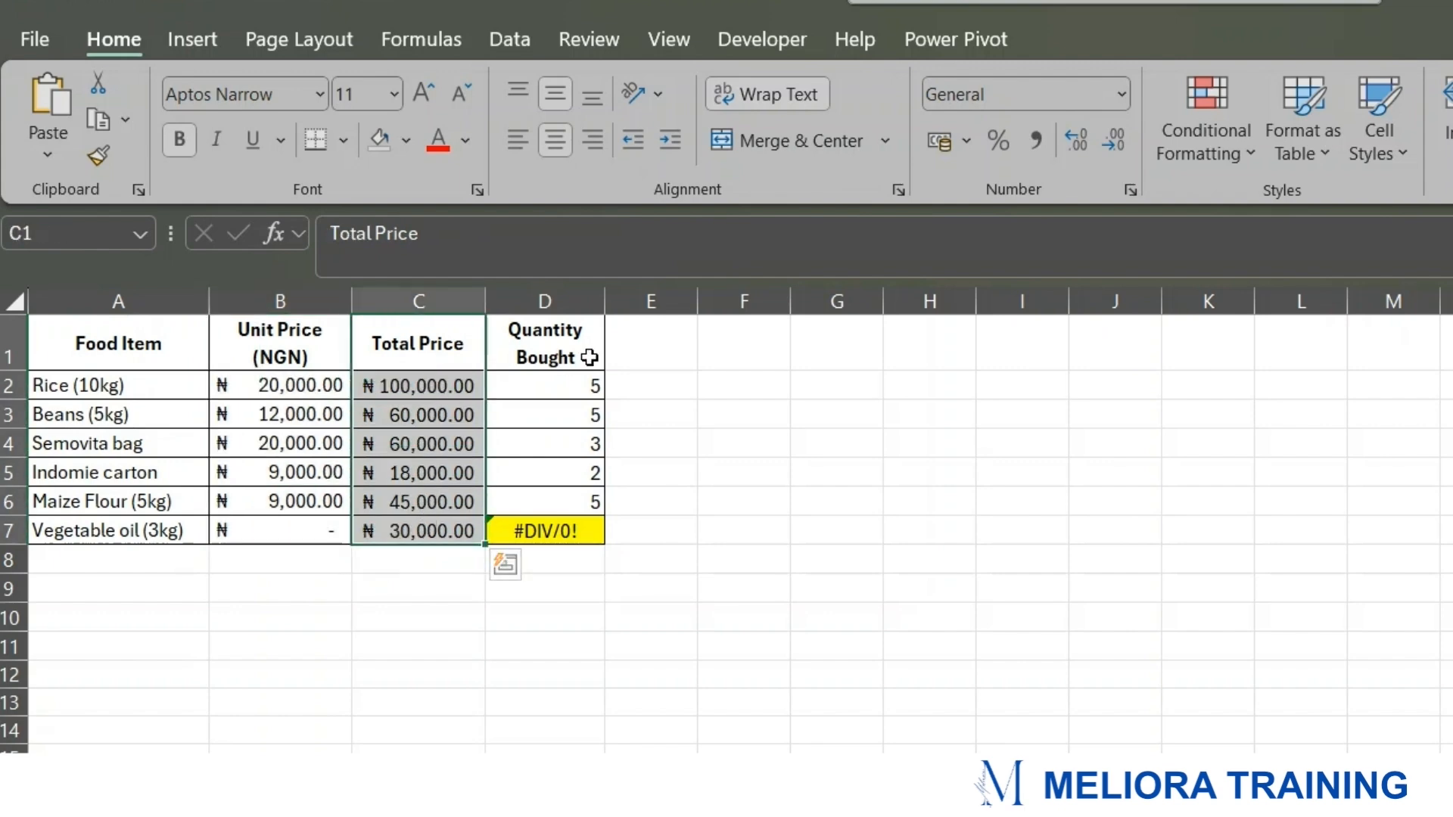
drag(587, 357, 557, 529)
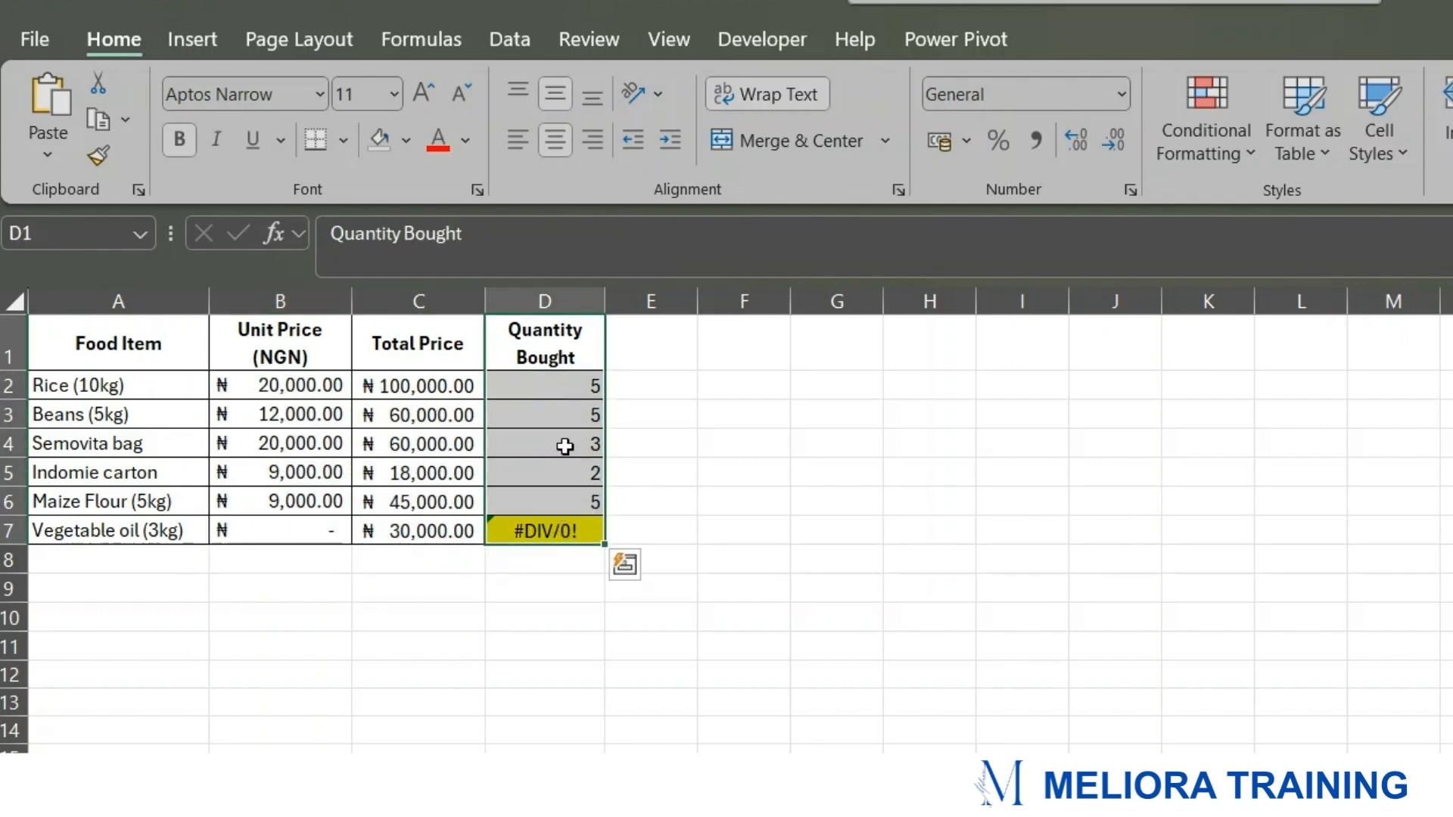
- Compare the Rice row's quantity formula and its inputs with the unit price and quantity formula of Vegetable oil
click(539, 378)
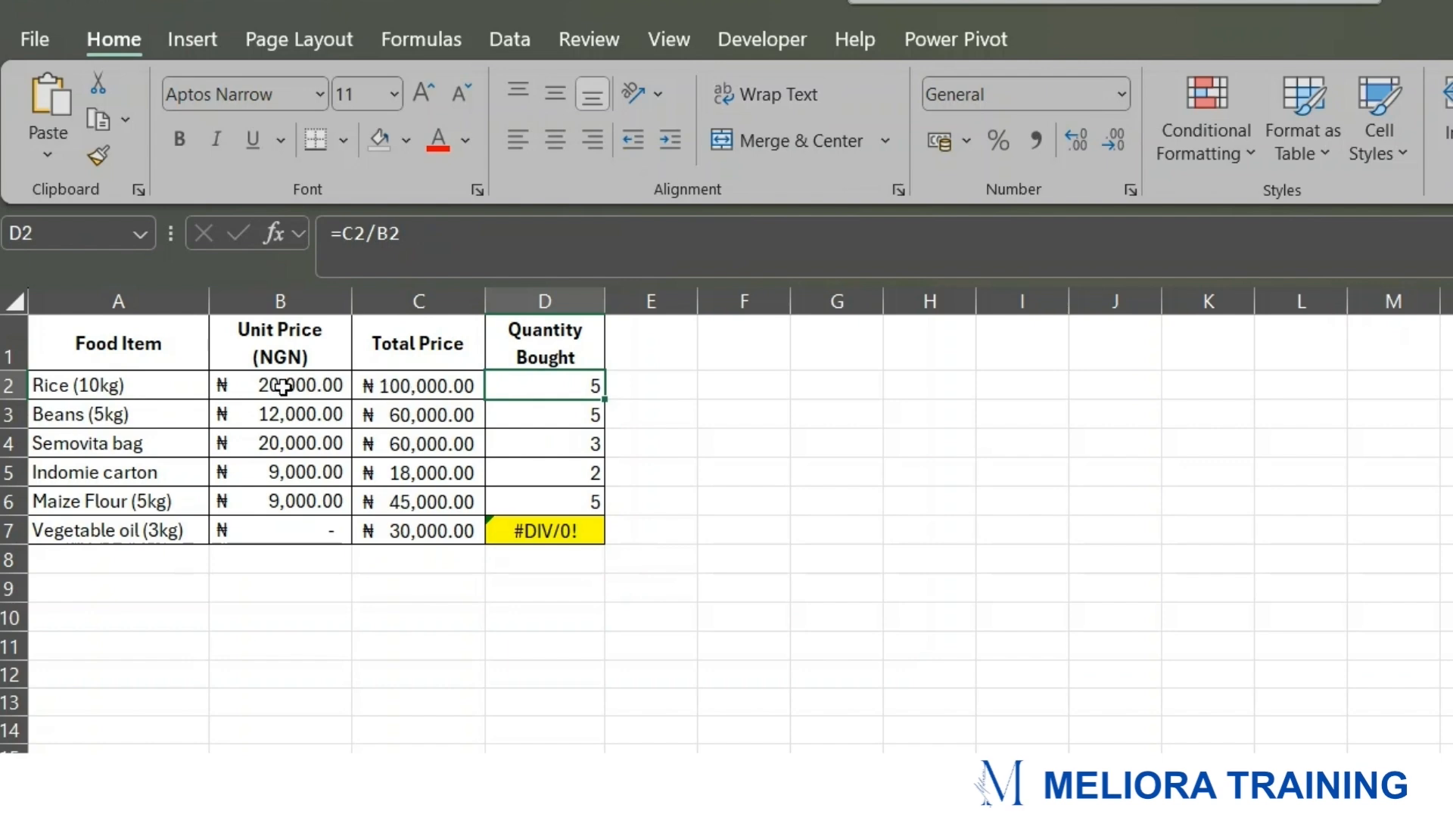
click(428, 387)
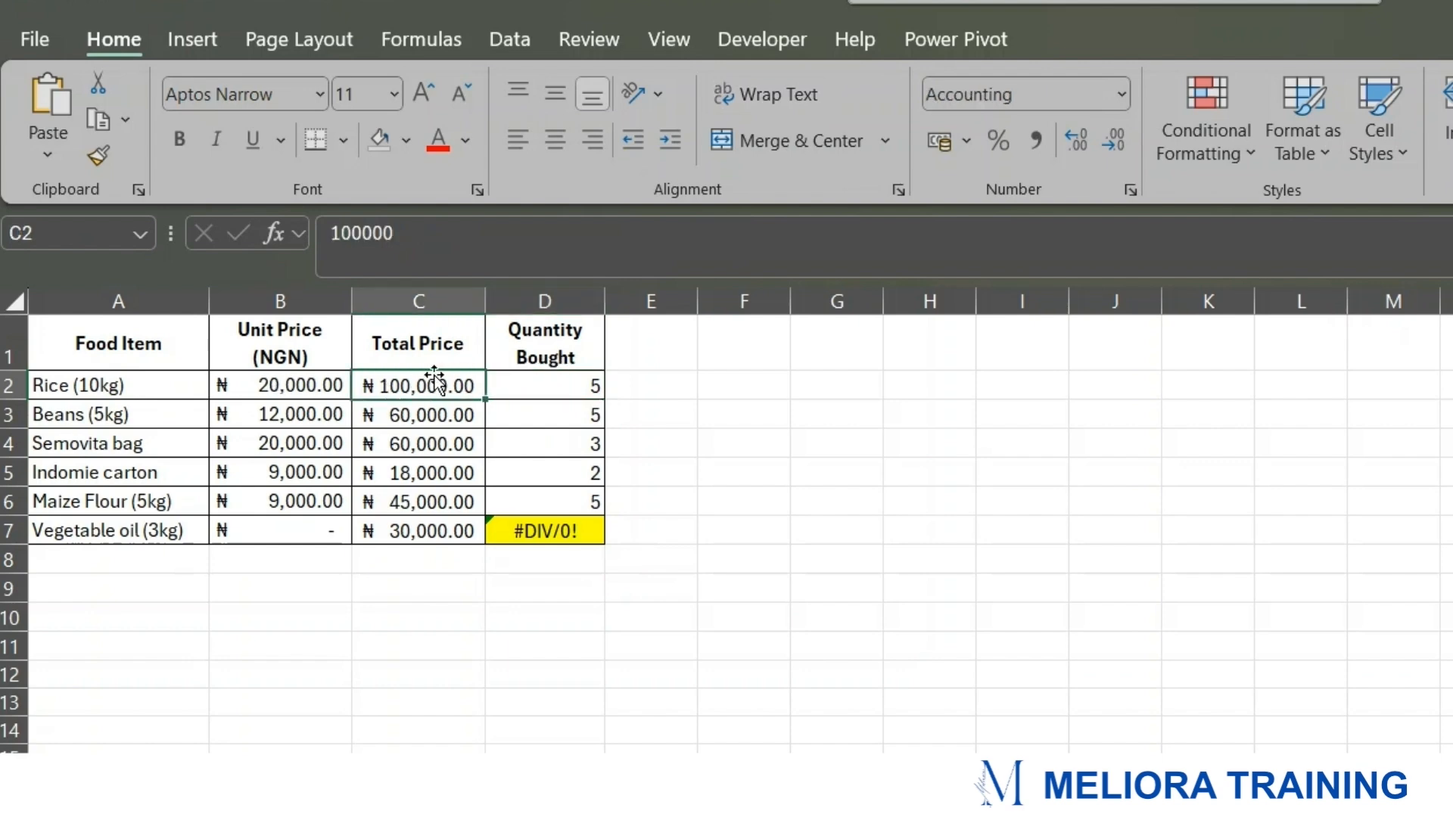
click(270, 374)
click(583, 384)
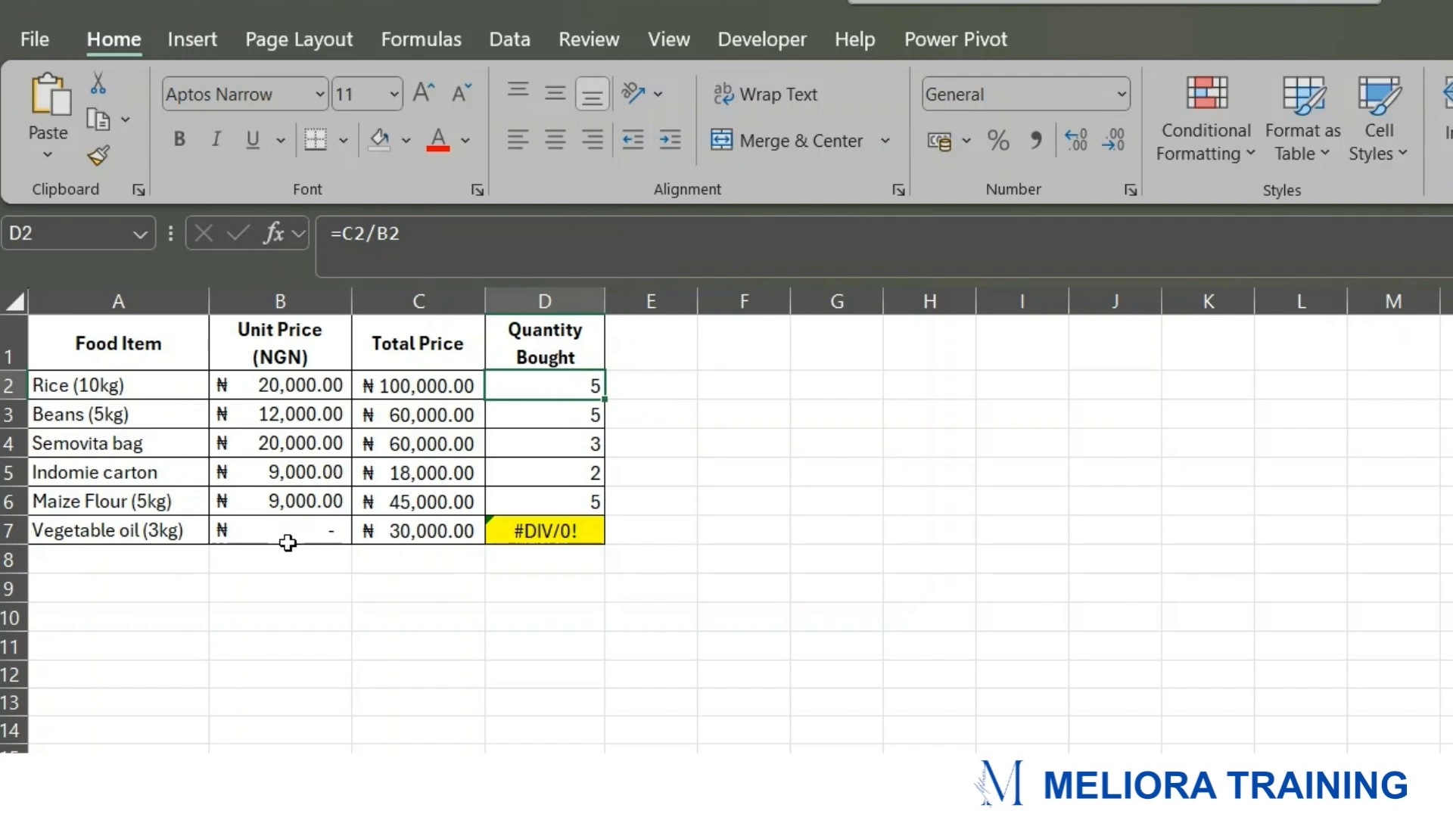
click(288, 542)
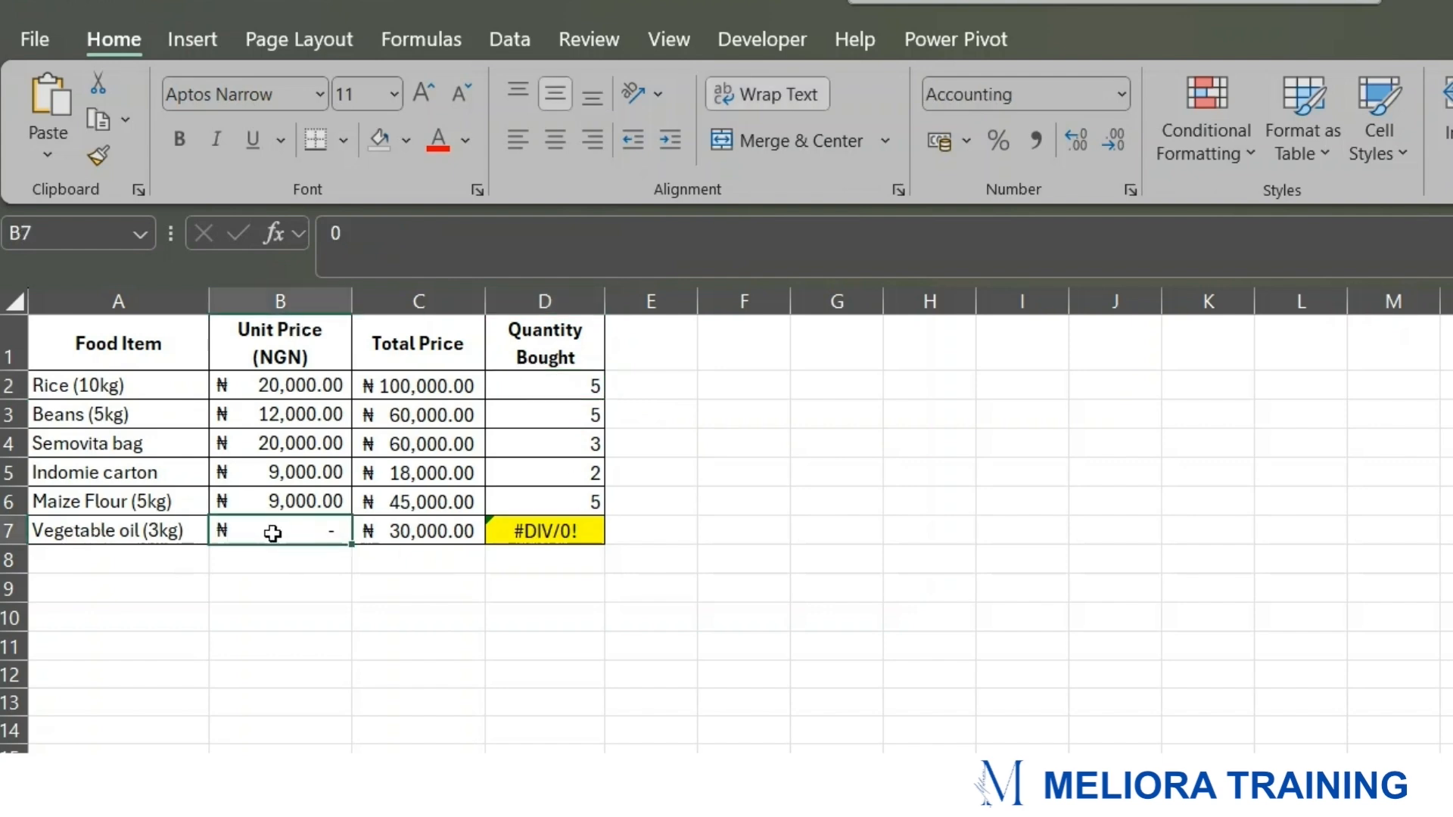
click(572, 531)
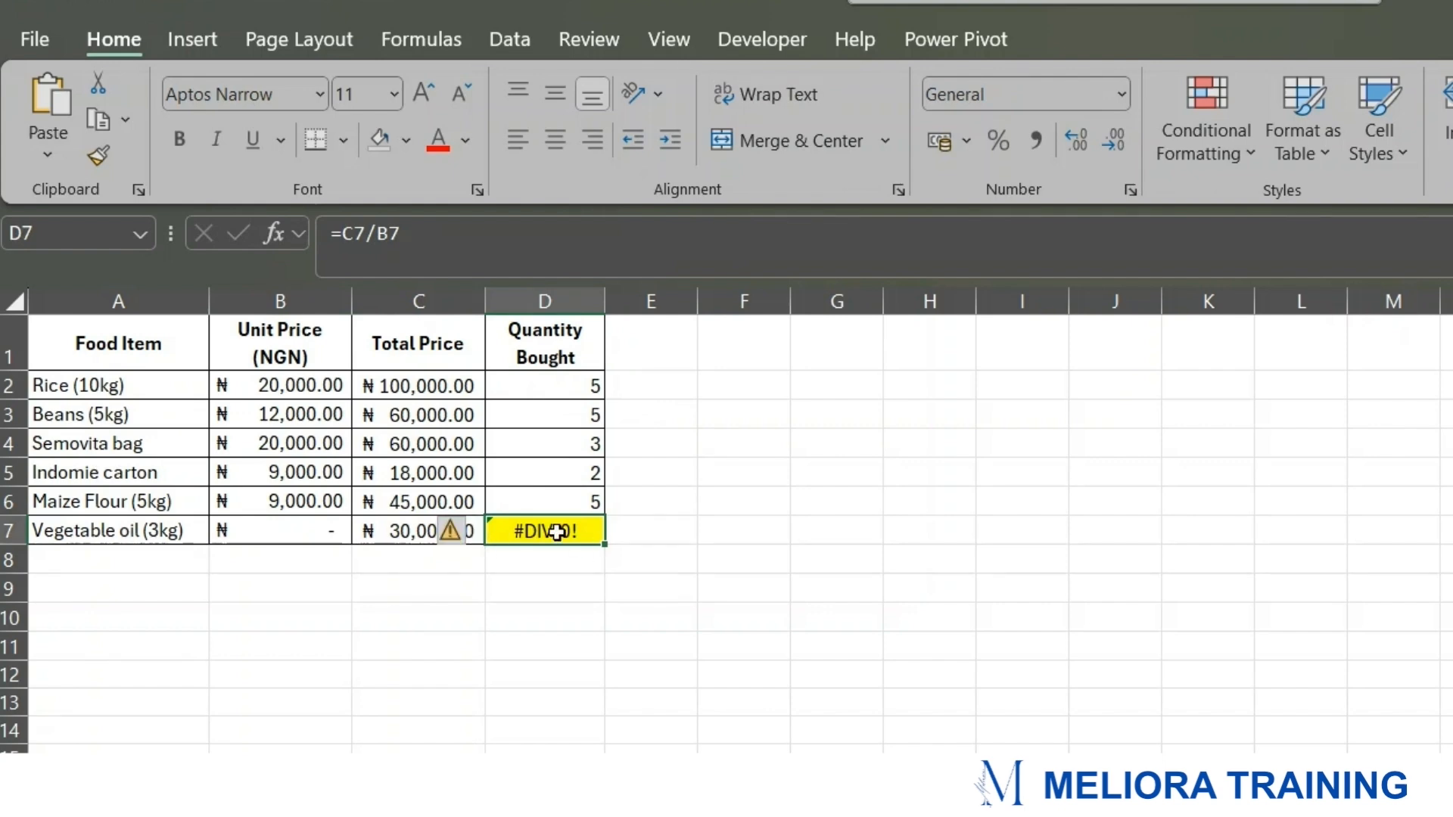
- Fix the division error in the Vegetable oil row by setting its unit price in B7 to 15000, and check the quantity in D7
click(389, 531)
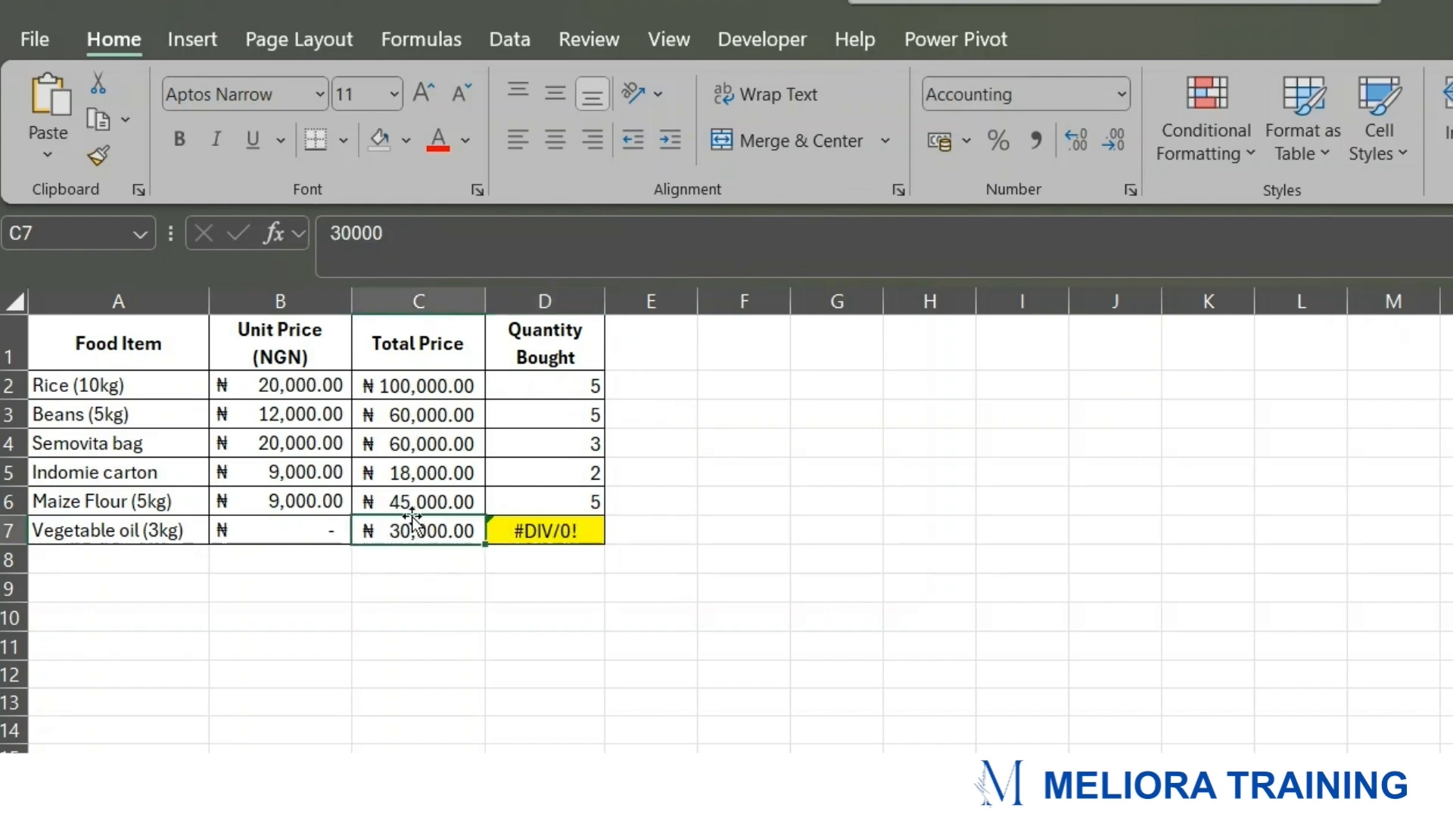
click(279, 532)
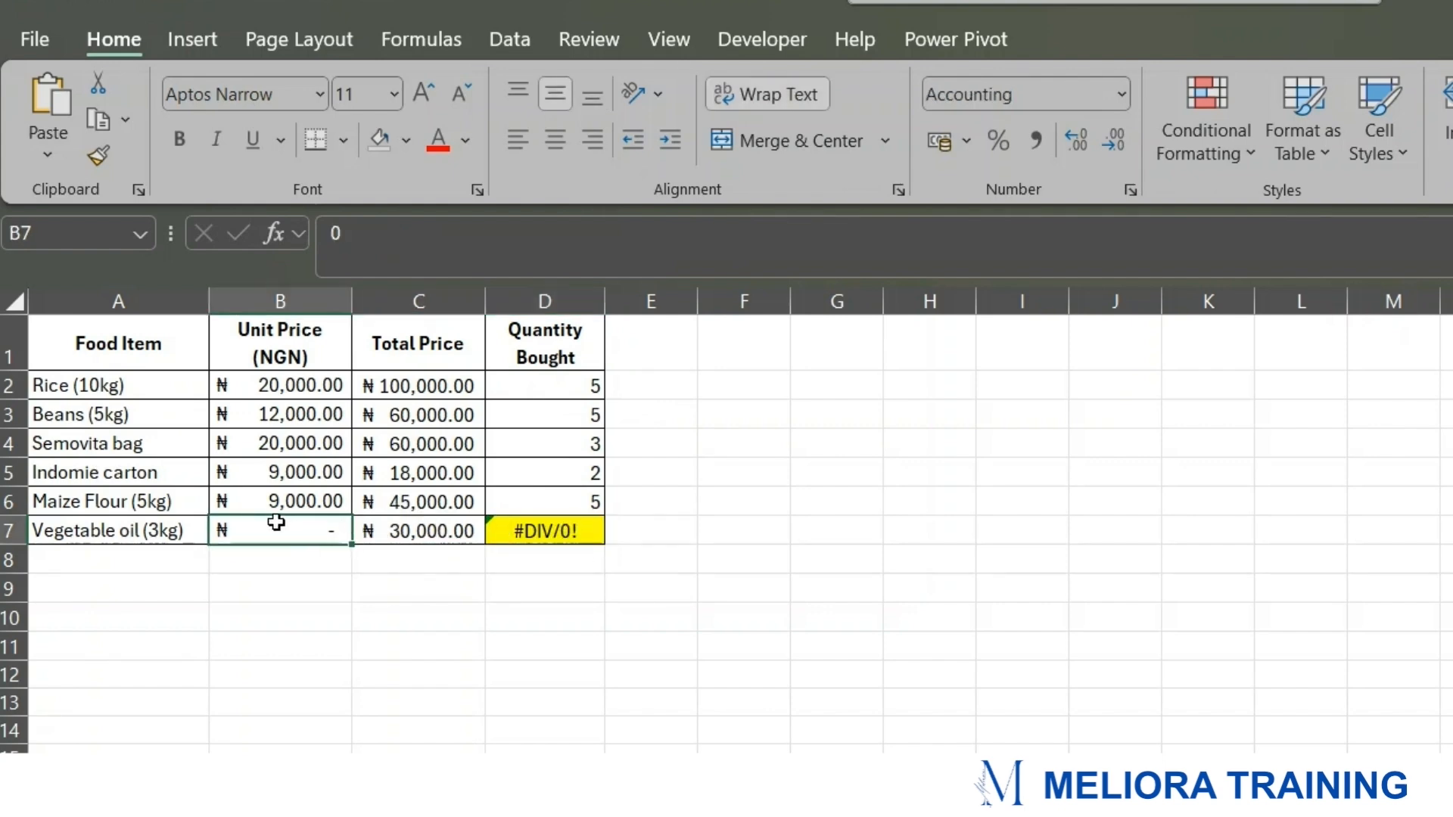
click(548, 534)
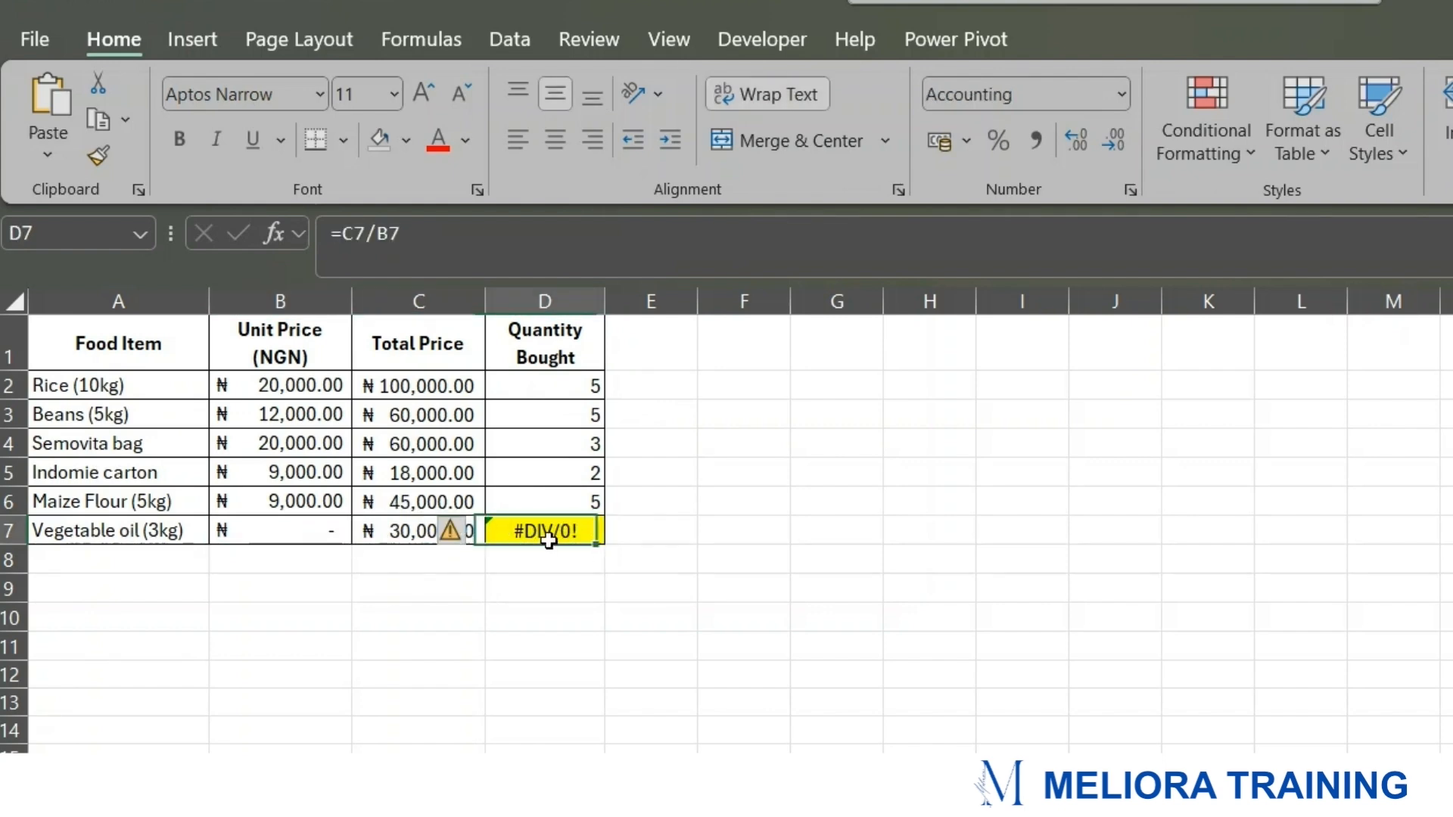
click(761, 611)
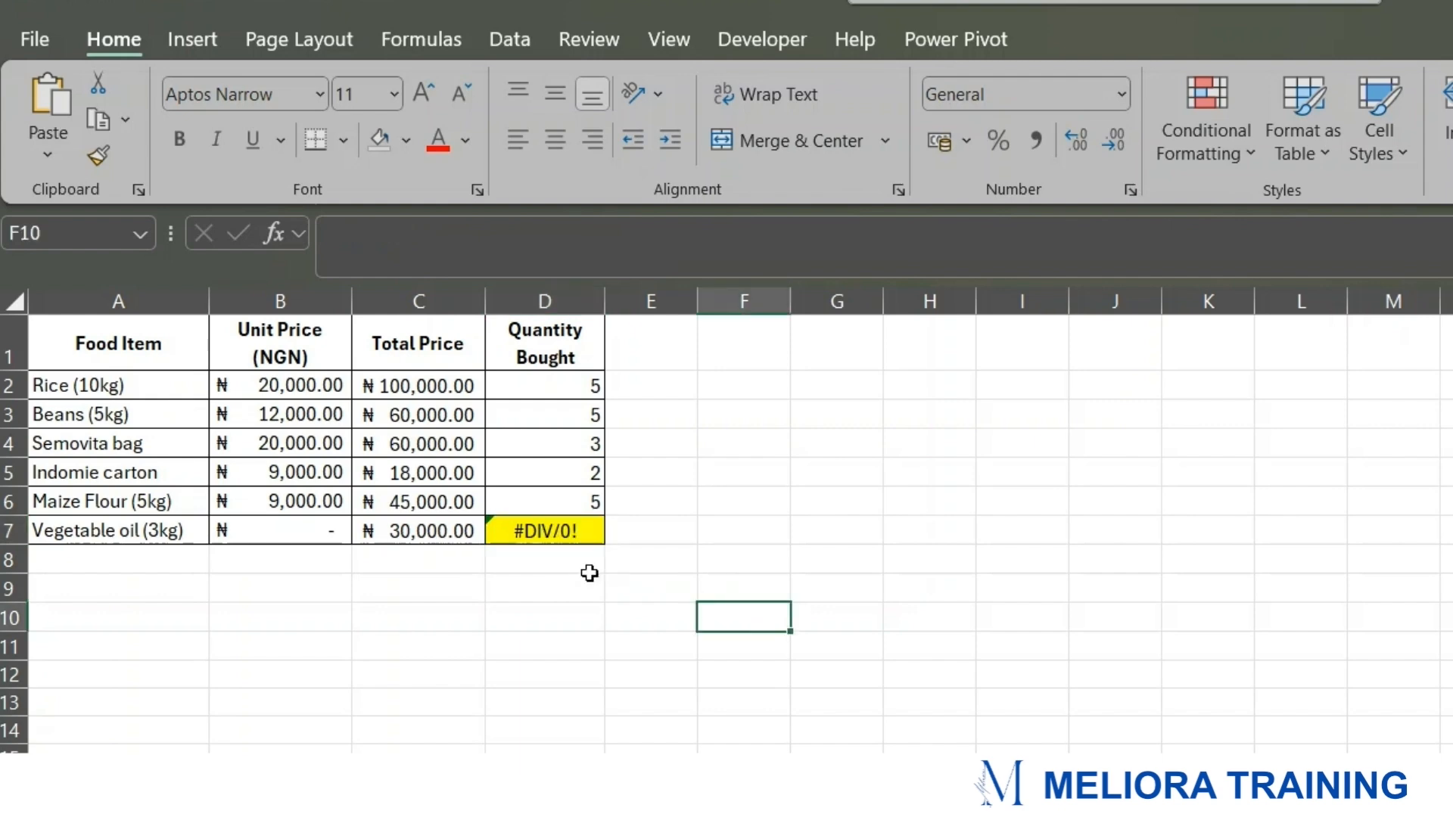
click(304, 530)
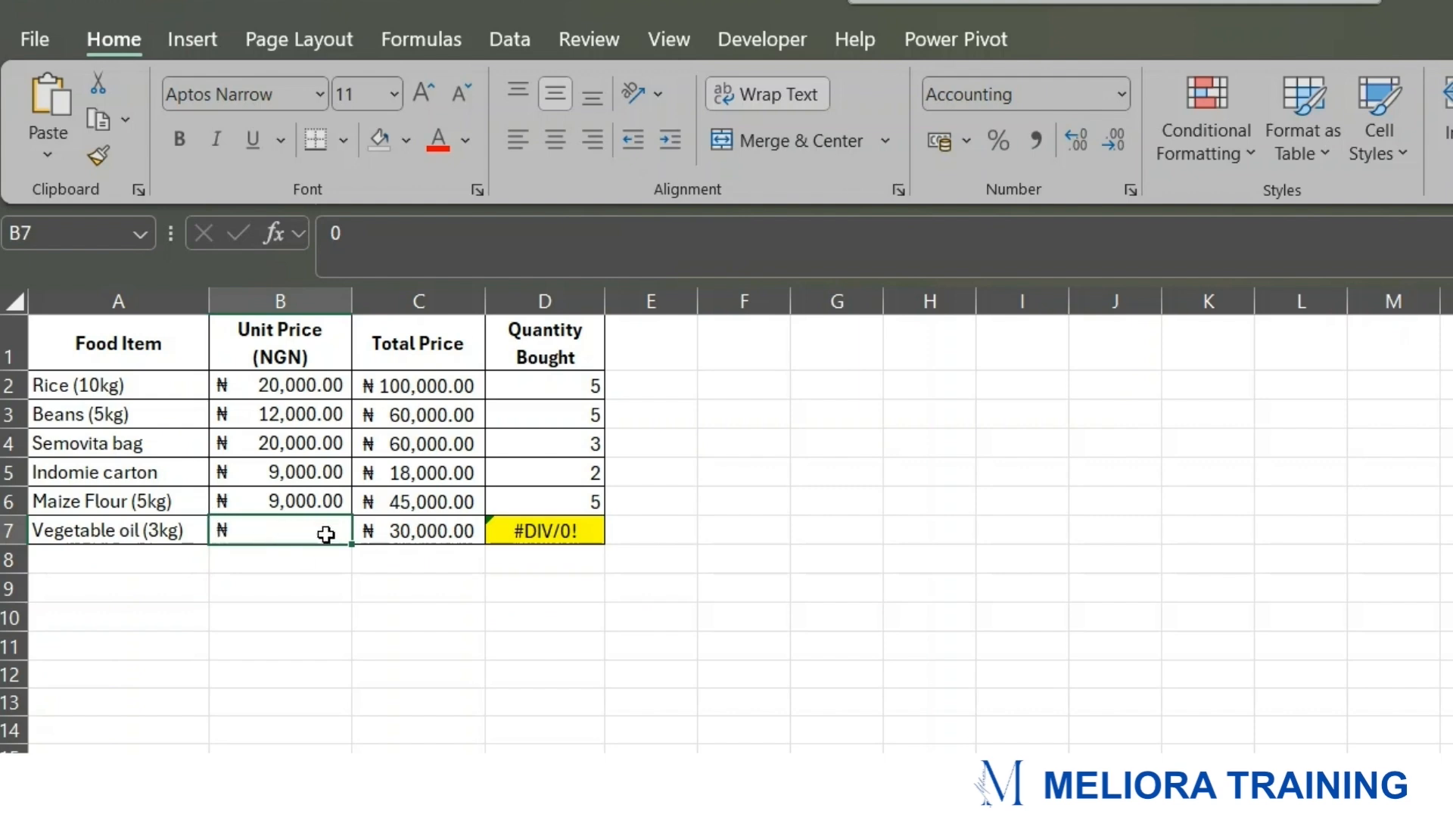
text(15)
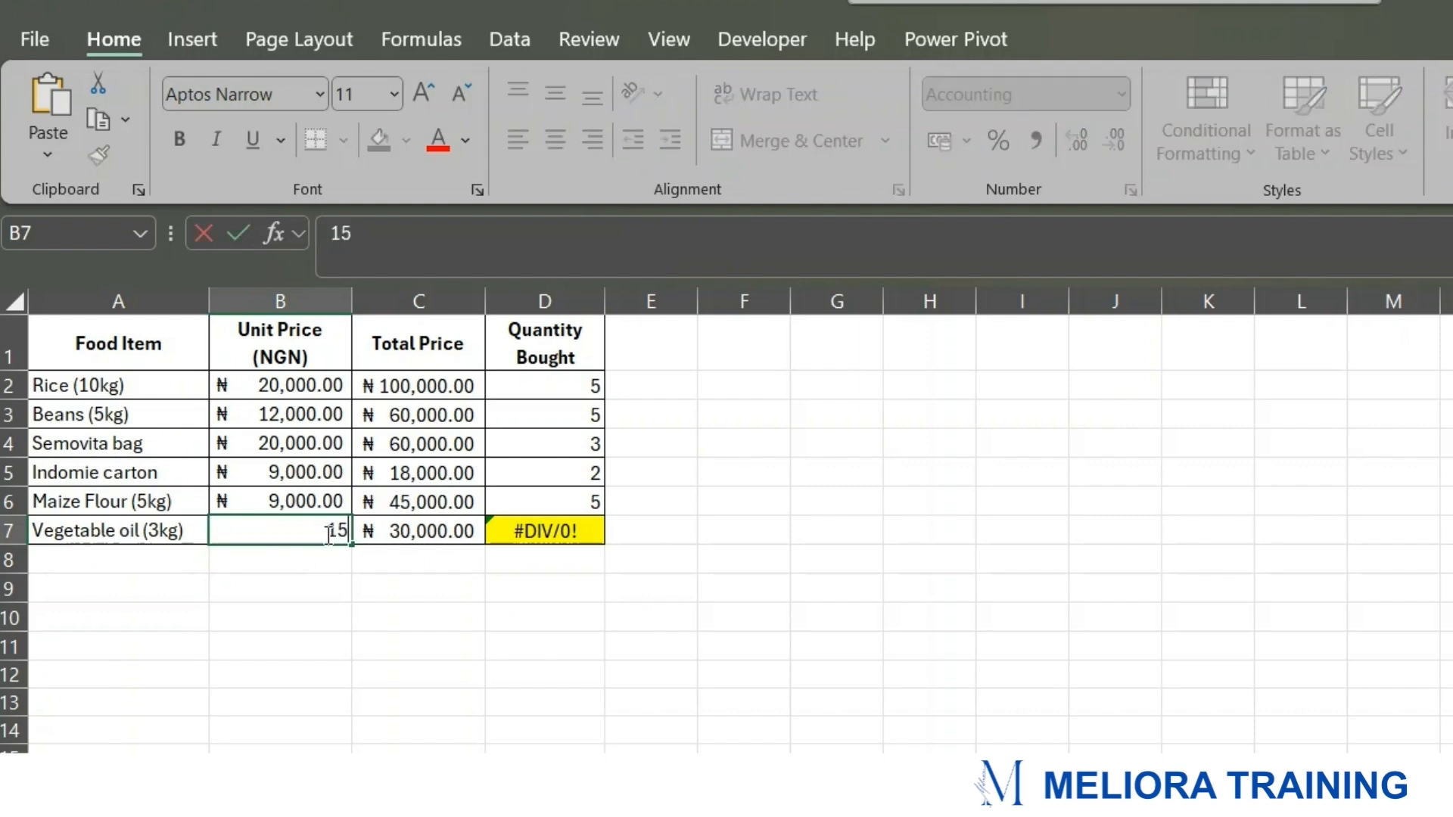
text(000)
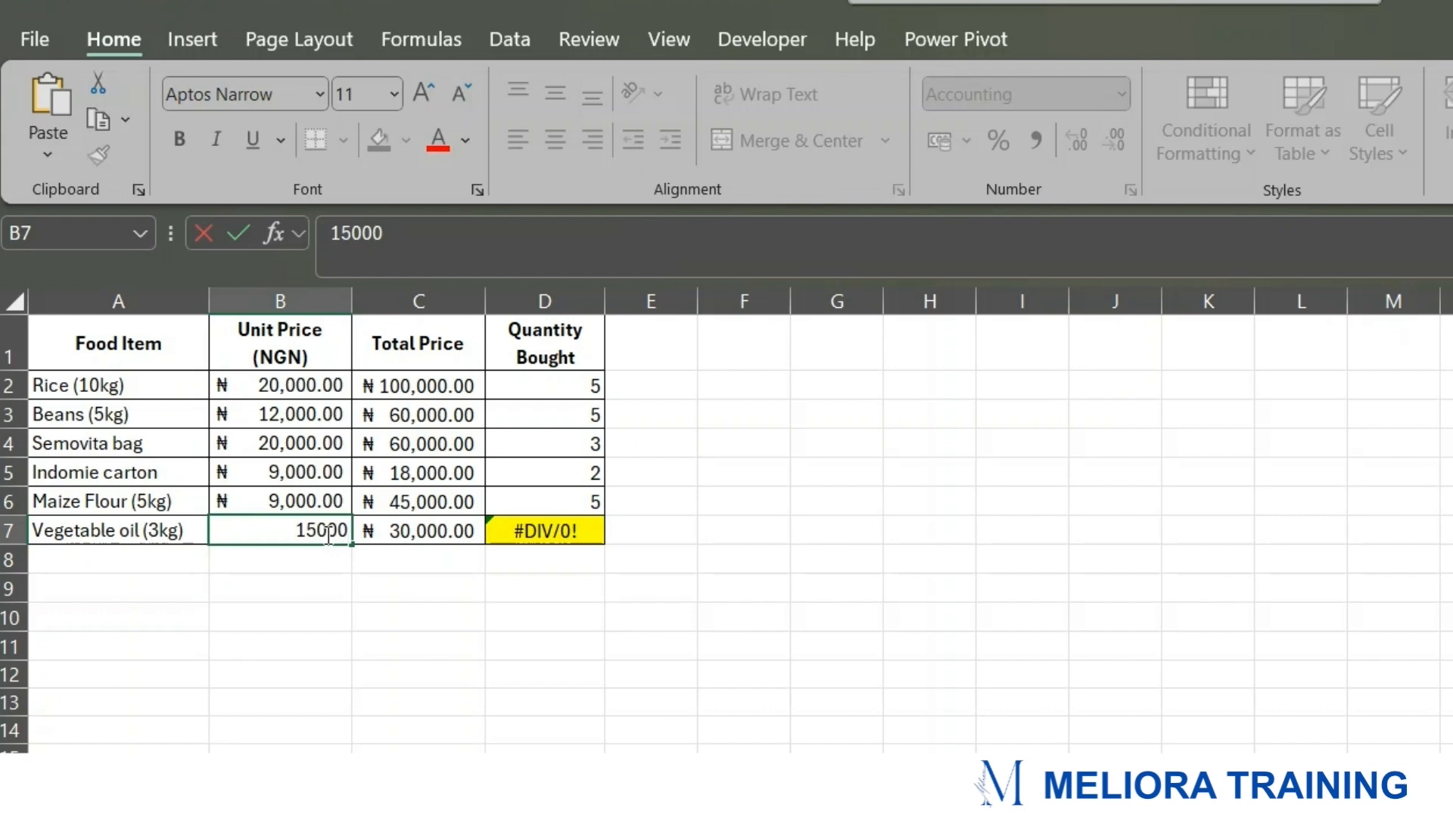
click(325, 603)
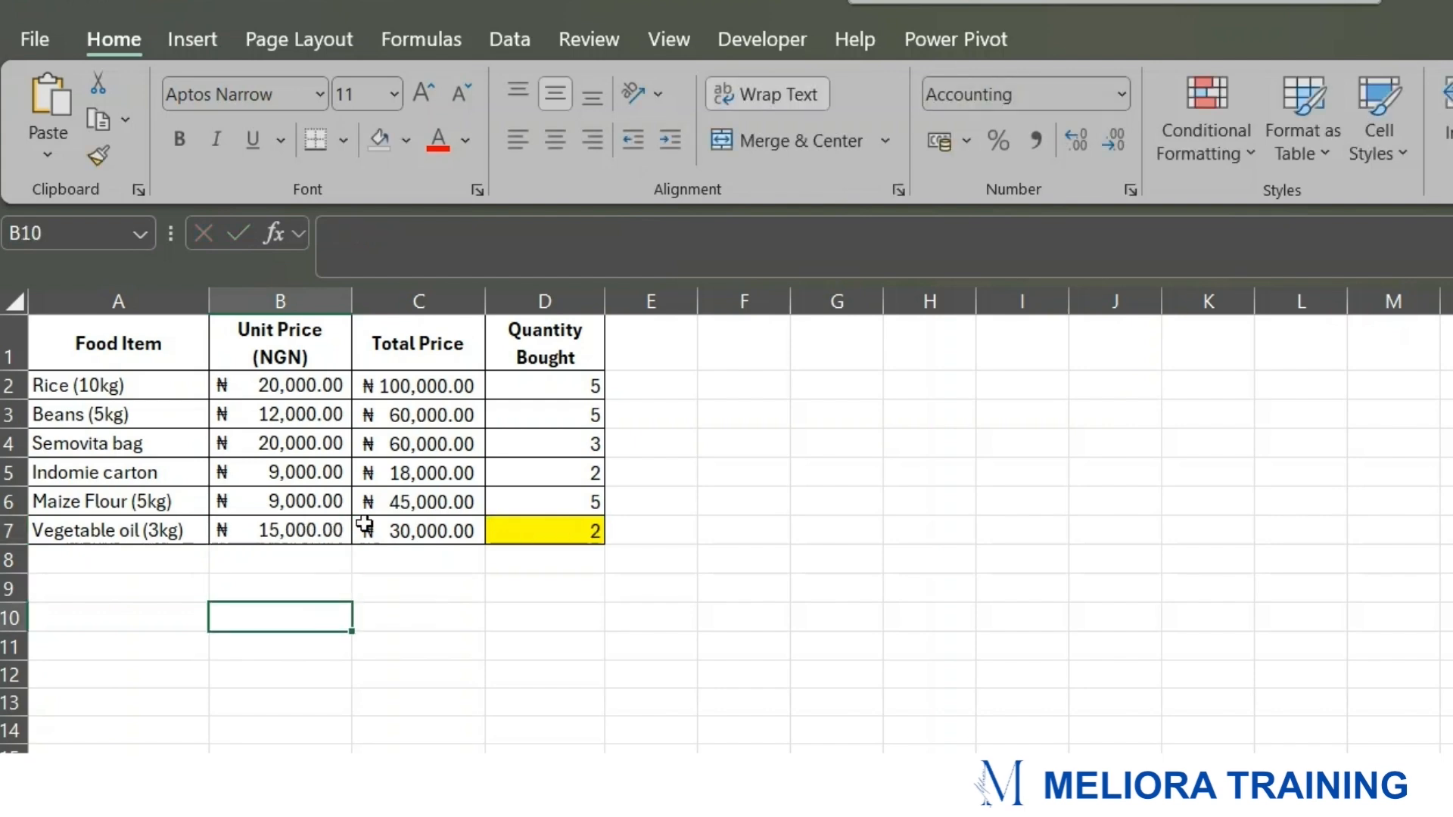
click(539, 535)
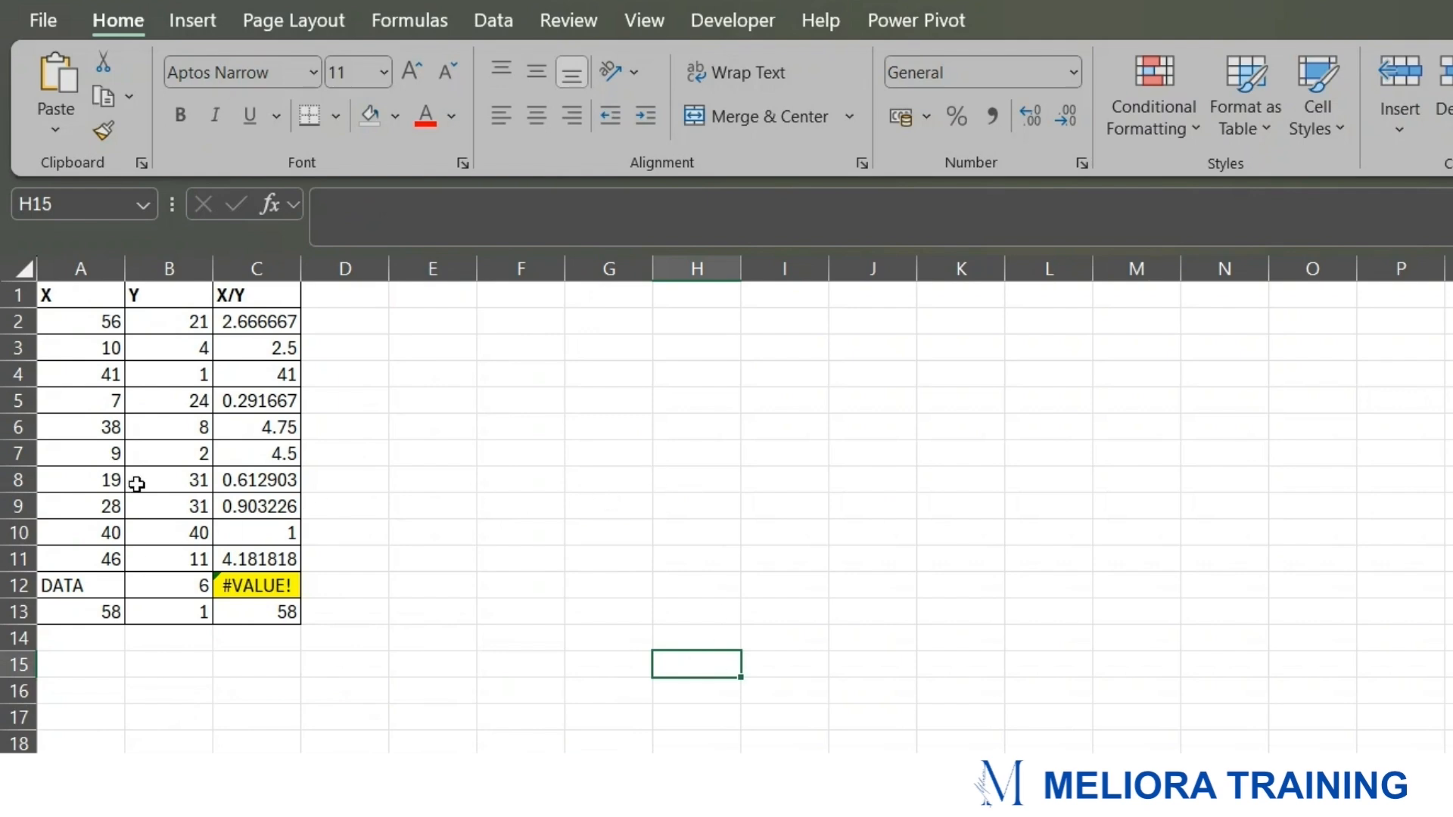
- Examine the X, Y and X/Y columns and compare the division formulas above with C12 and its input in A12
click(91, 303)
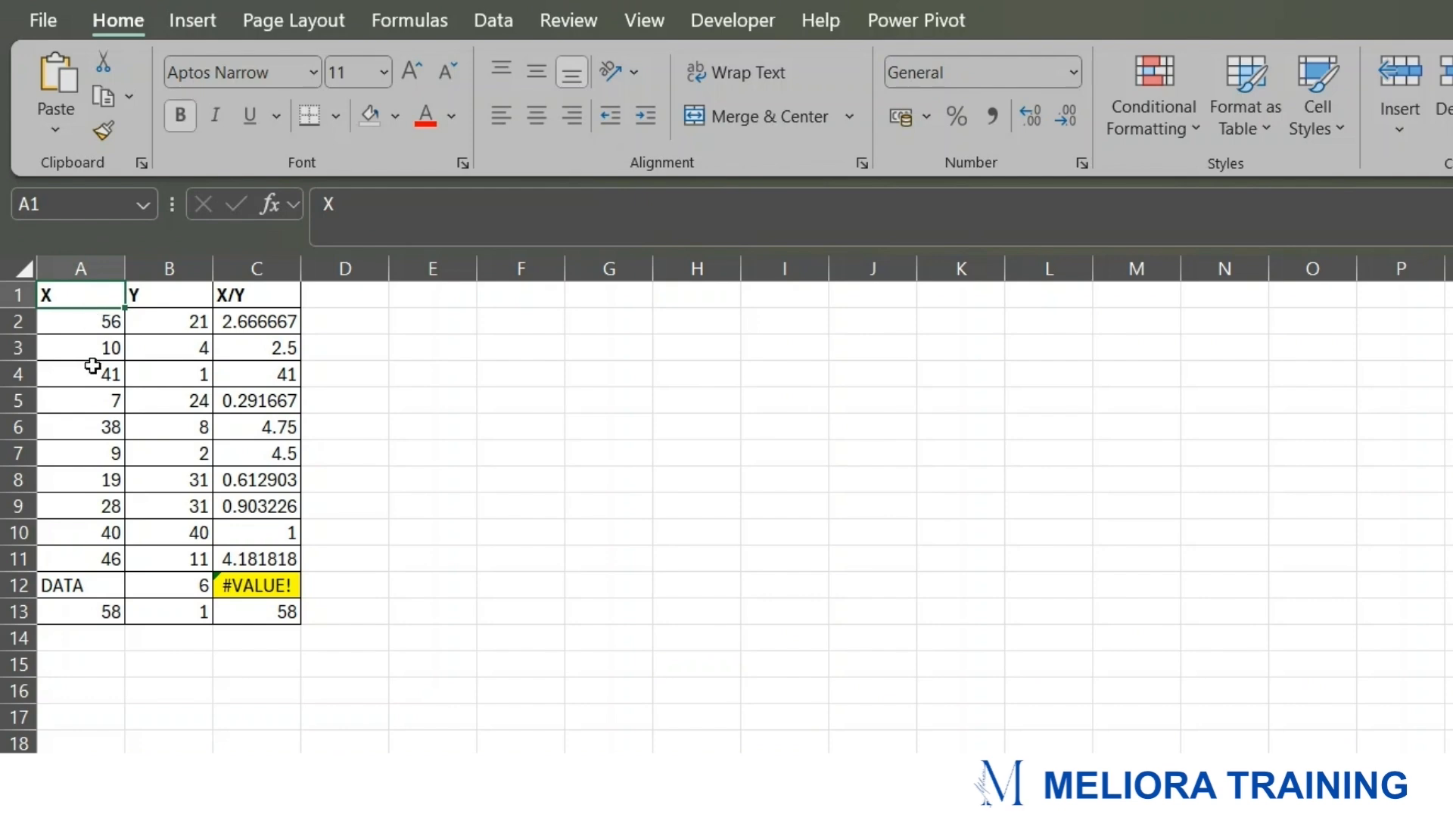
drag(82, 299, 91, 613)
click(162, 301)
drag(164, 319, 156, 626)
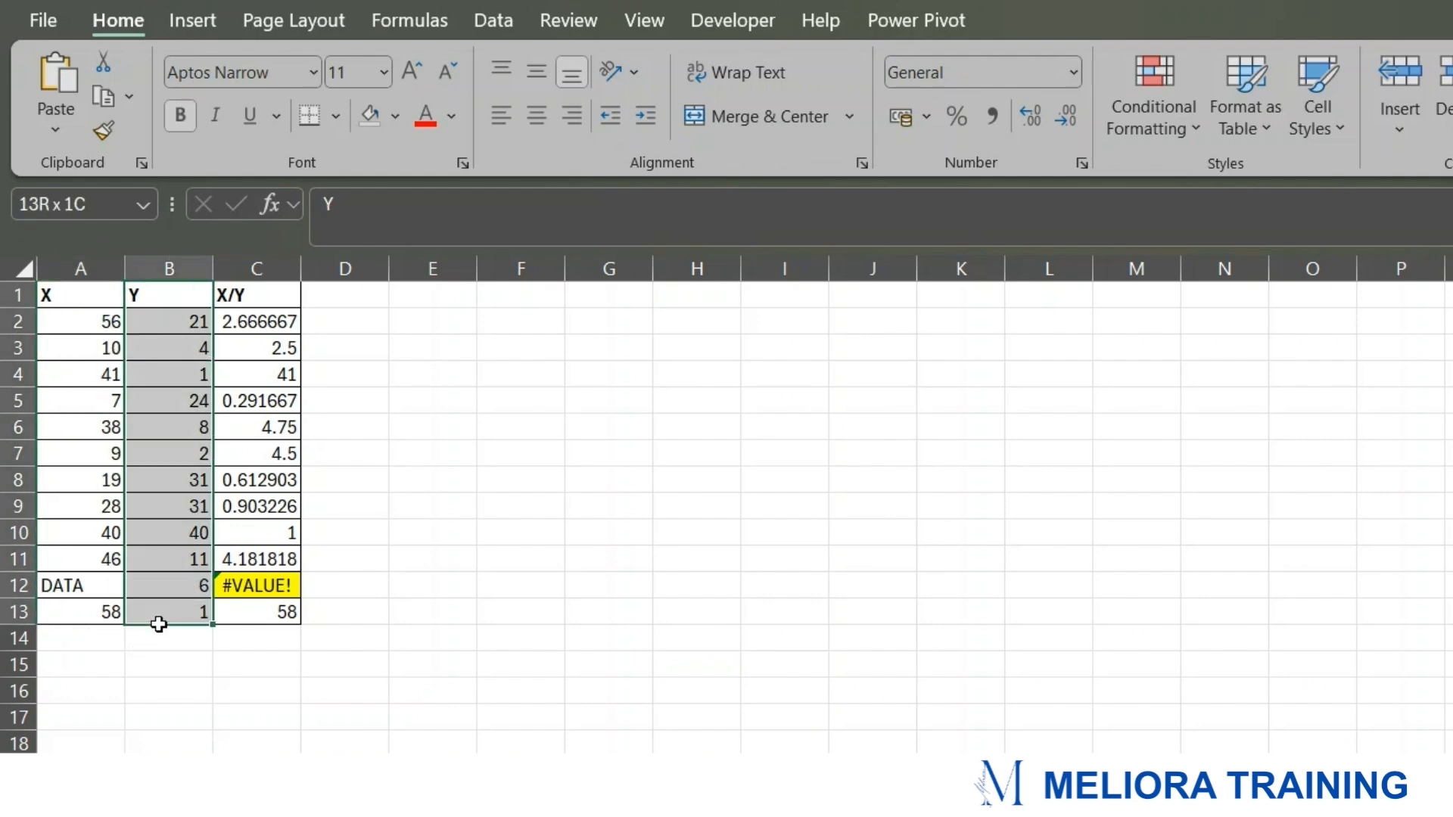
click(266, 292)
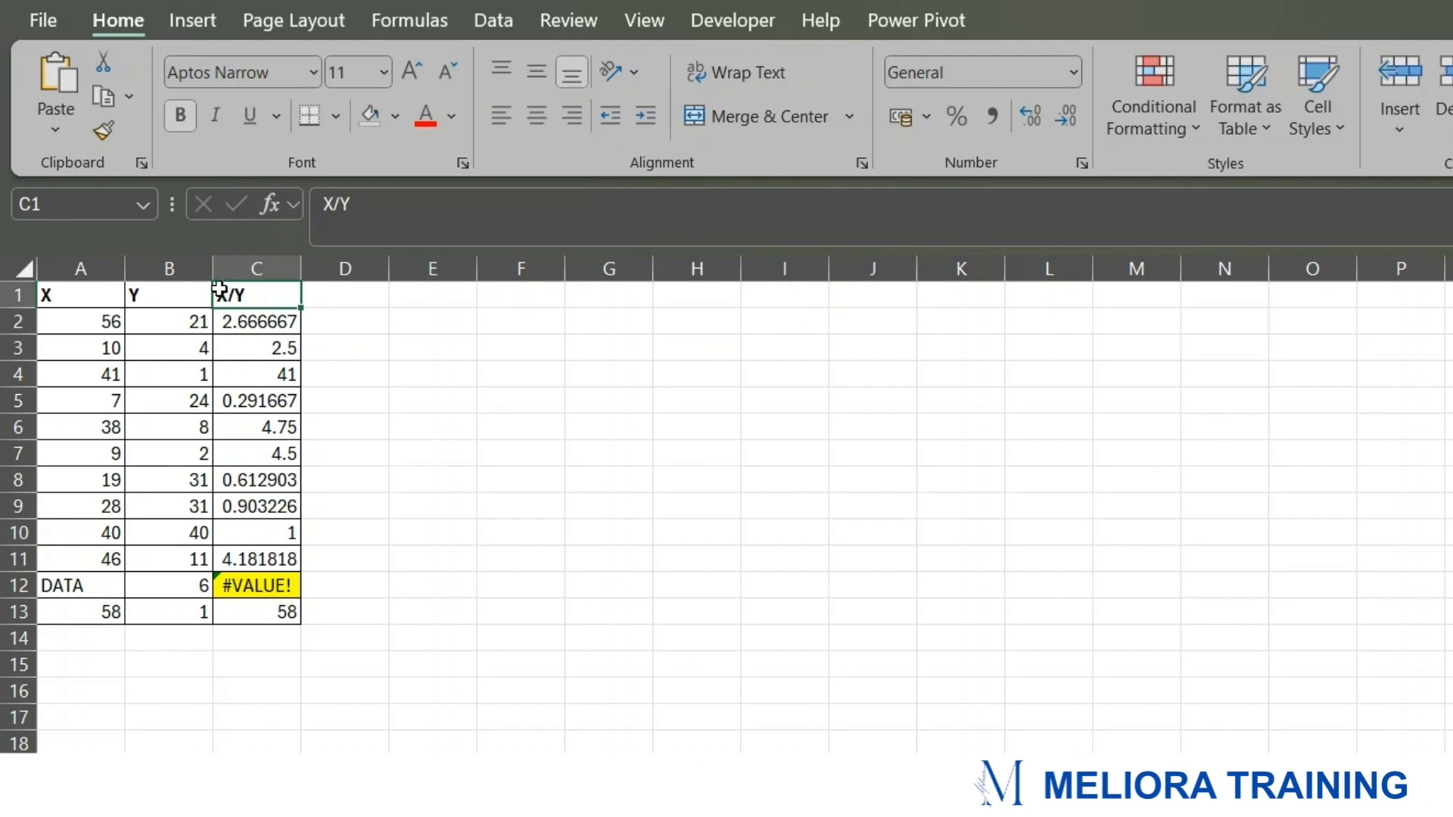
click(258, 348)
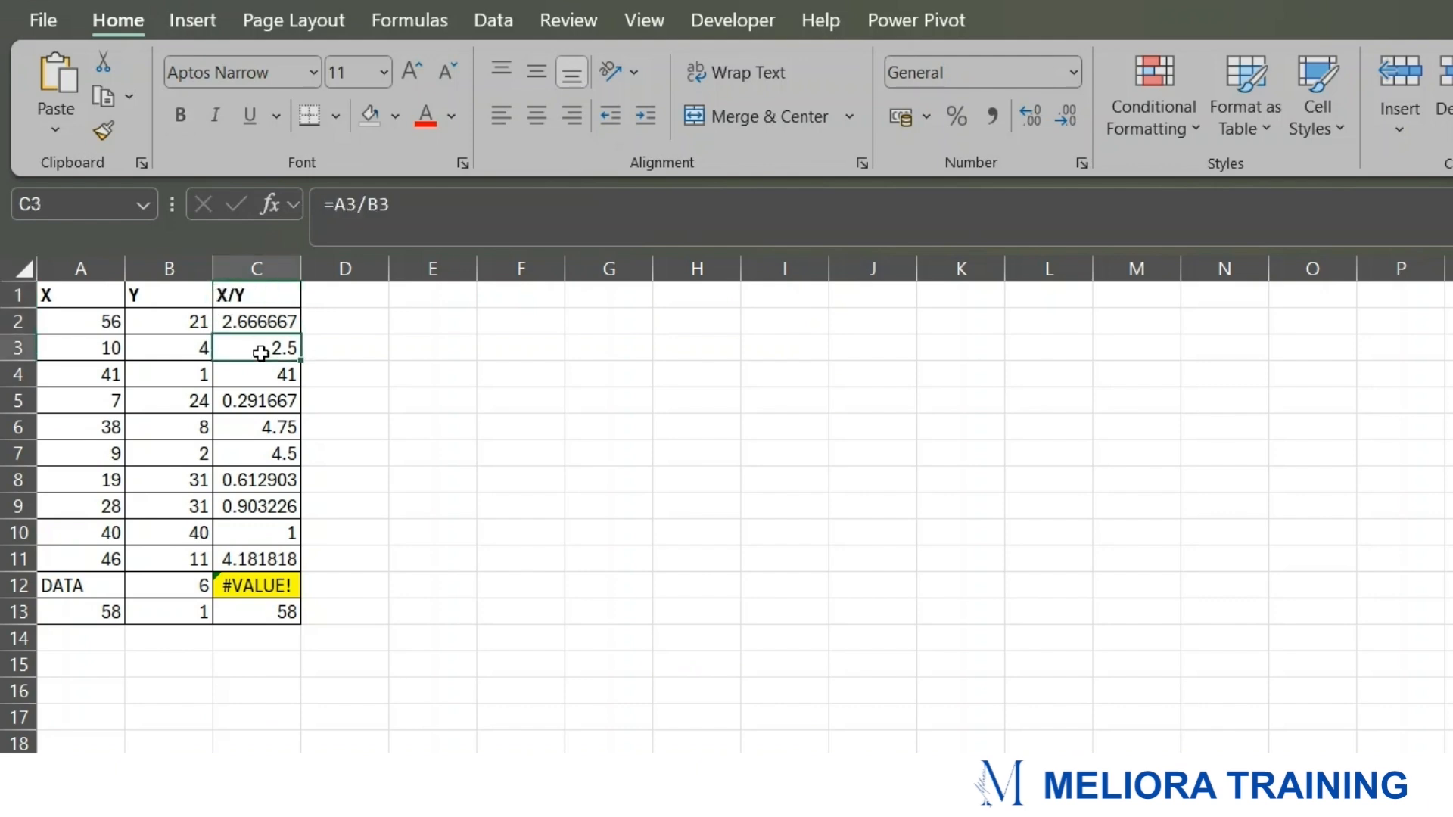
click(258, 401)
click(257, 506)
click(251, 587)
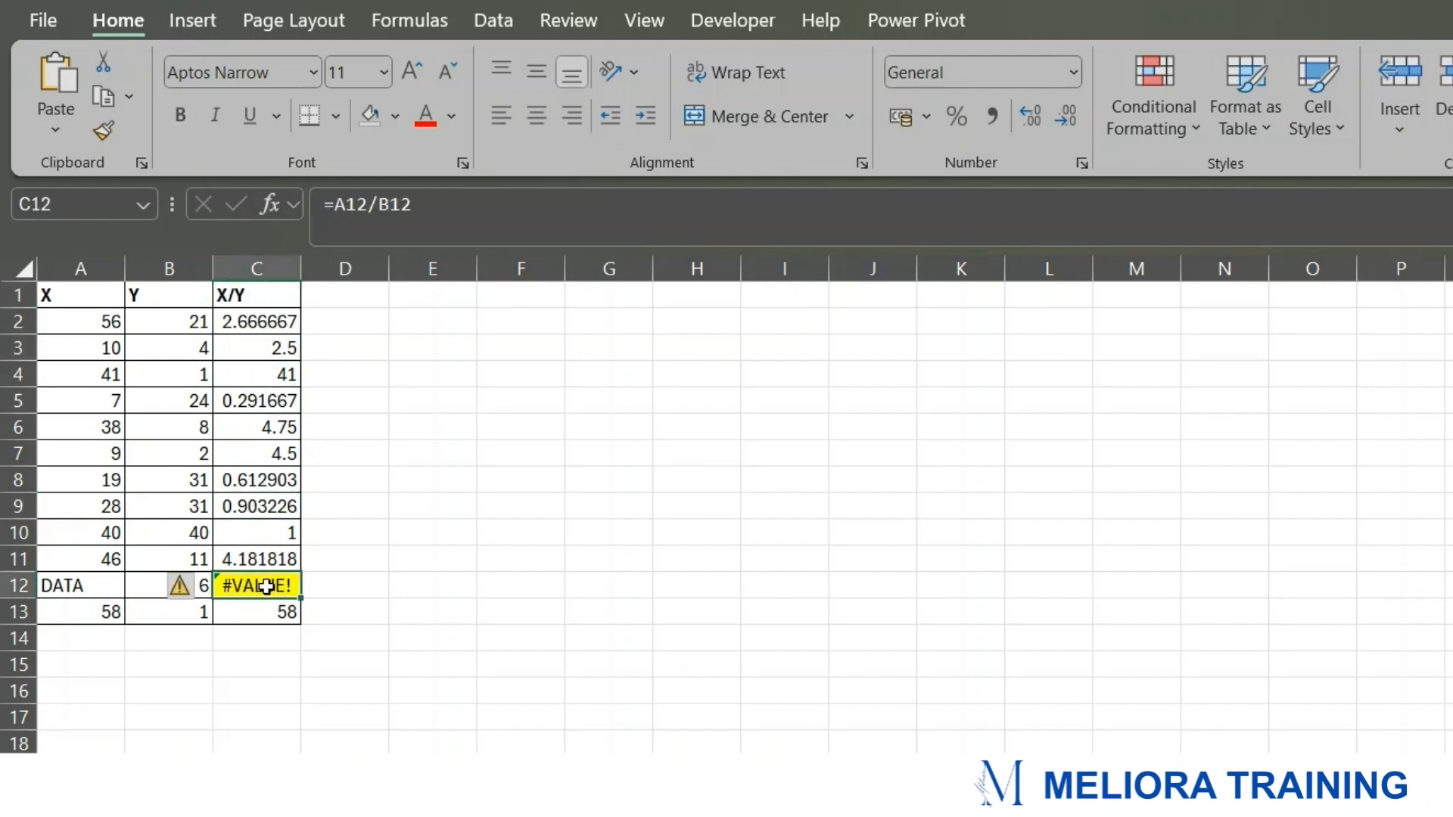
click(83, 588)
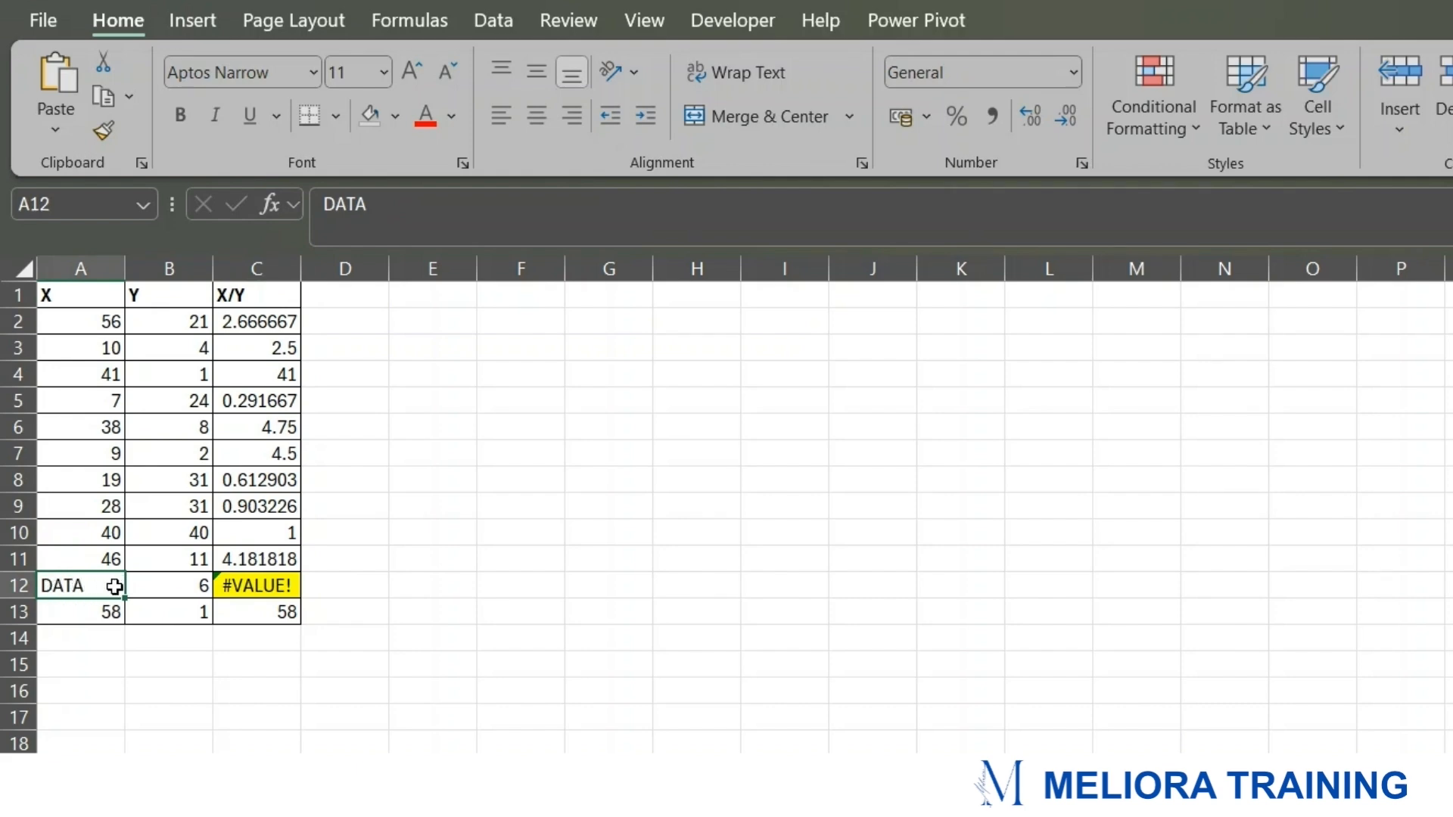
click(231, 586)
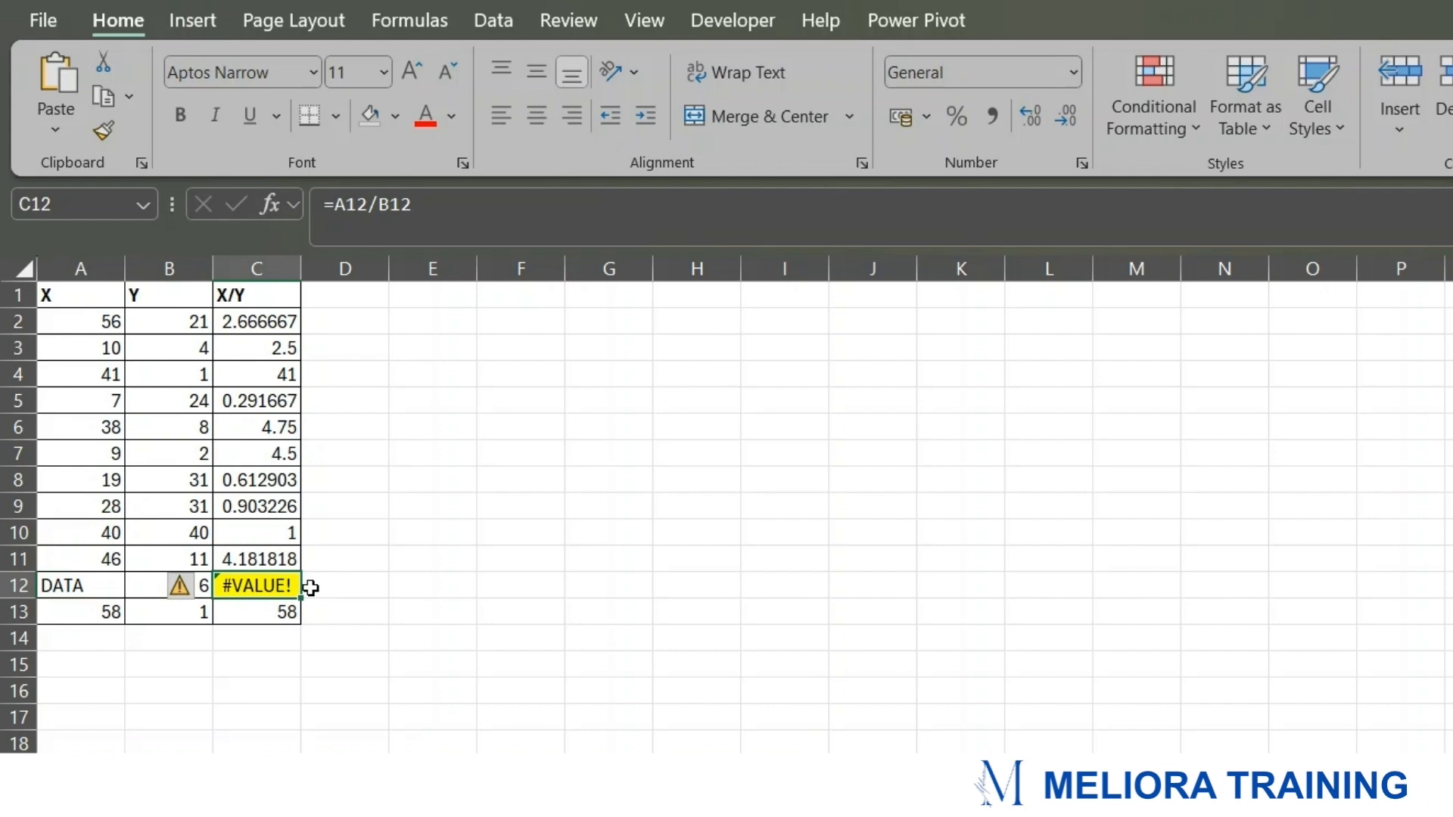
- Replace the text in A12 with the number 36 and check the row's X/Y formula against its inputs
click(85, 585)
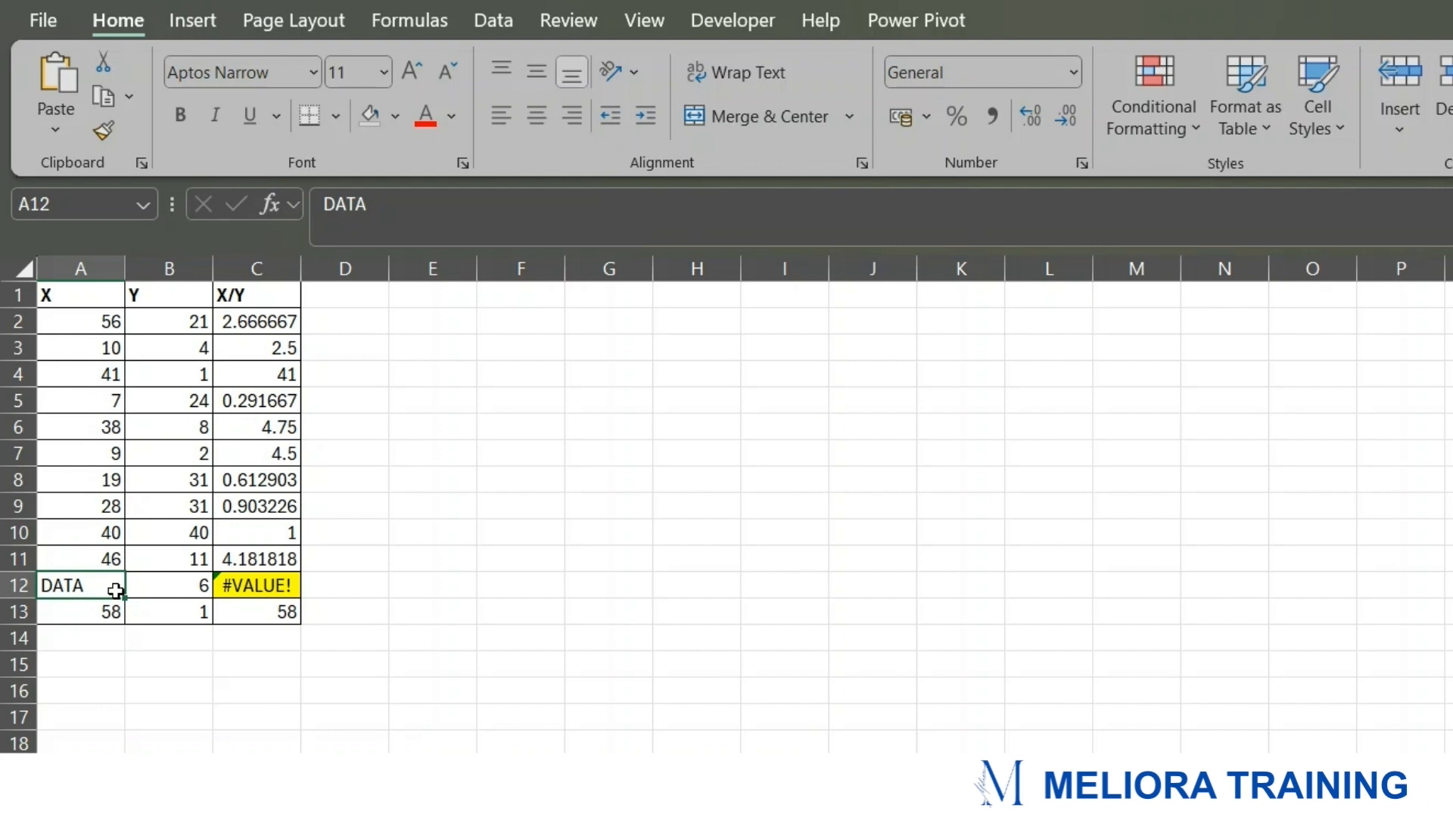
key(BackSpace)
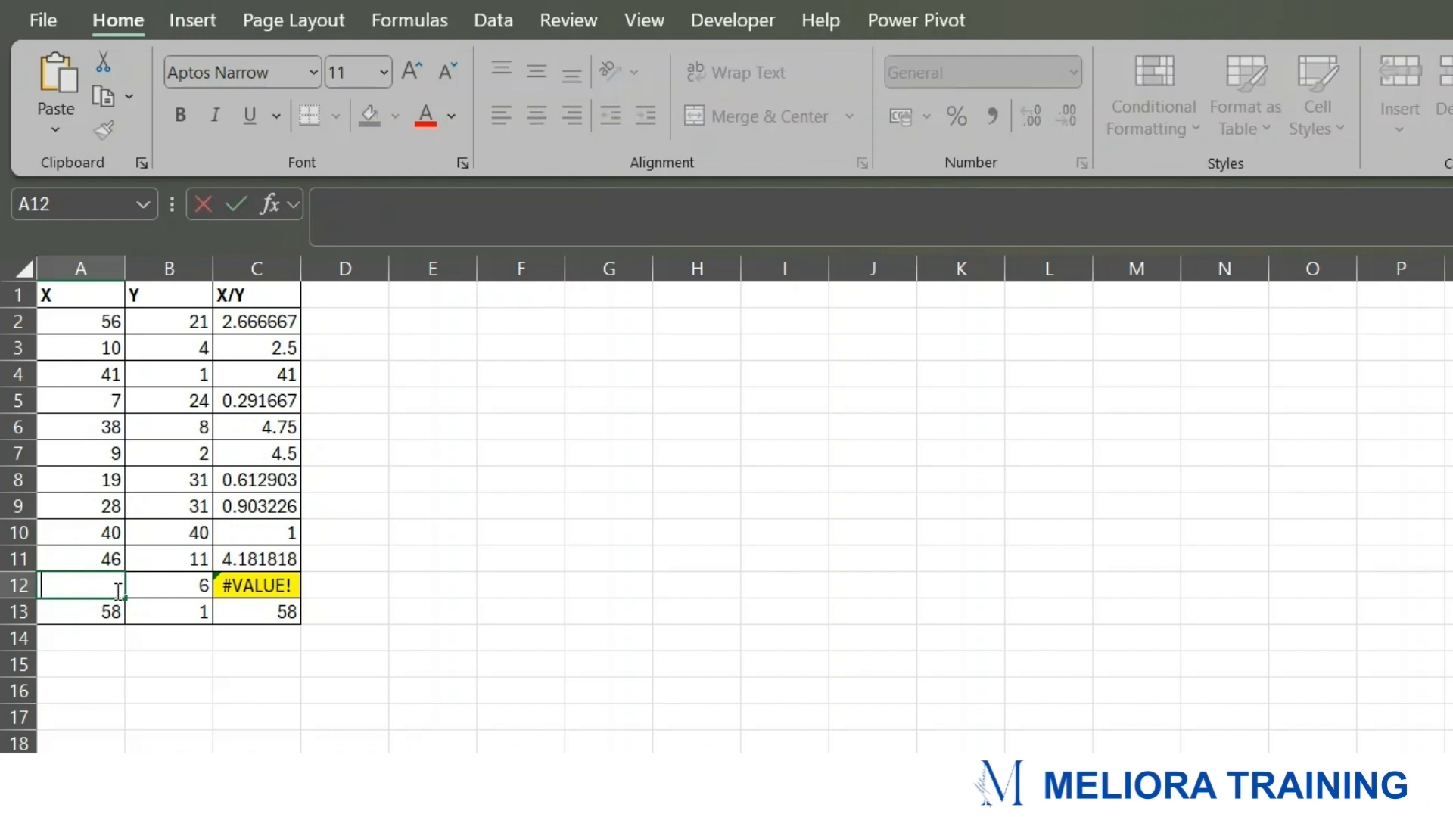
text(36)
click(438, 585)
click(265, 587)
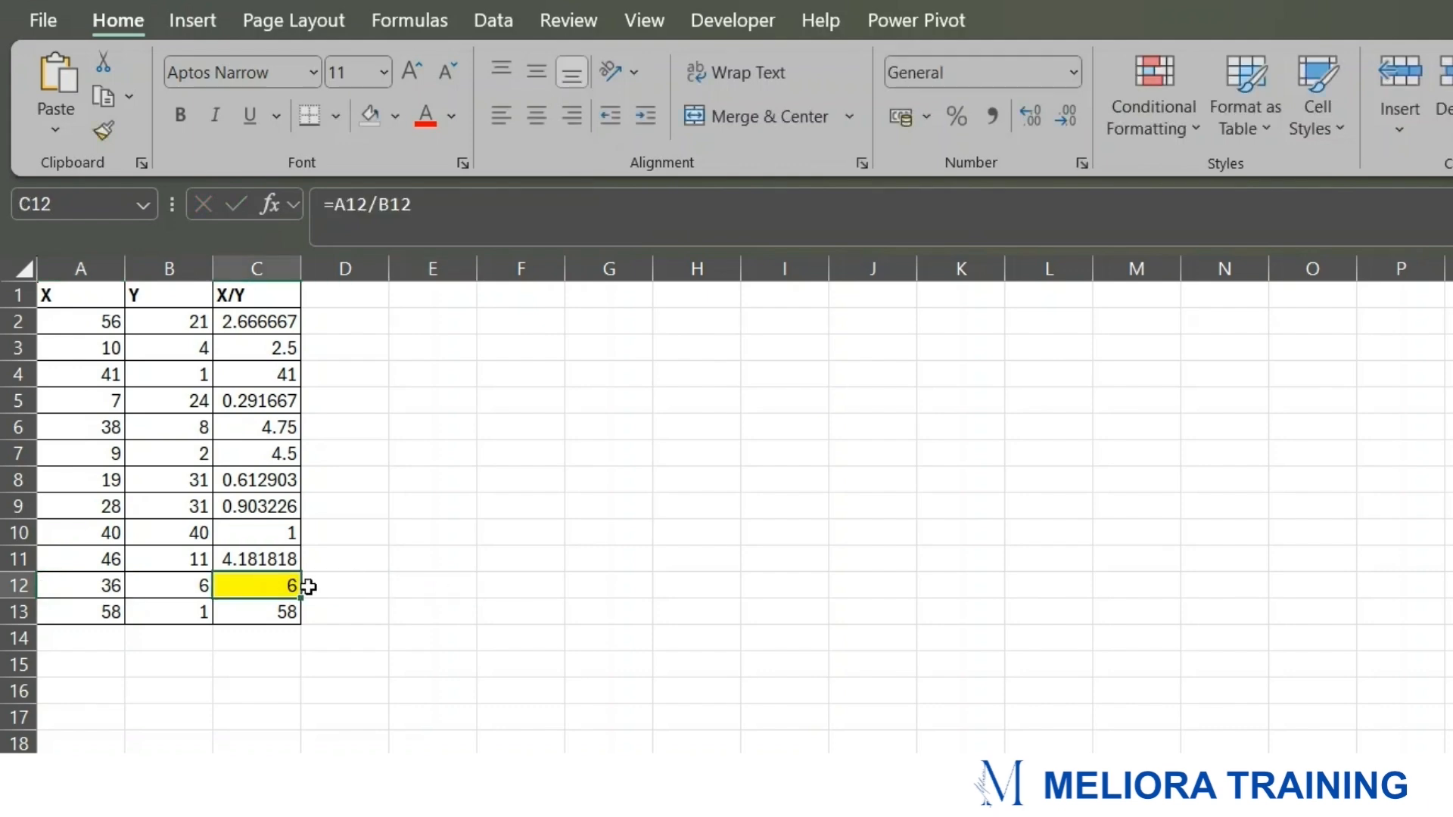
click(107, 587)
click(178, 587)
click(264, 590)
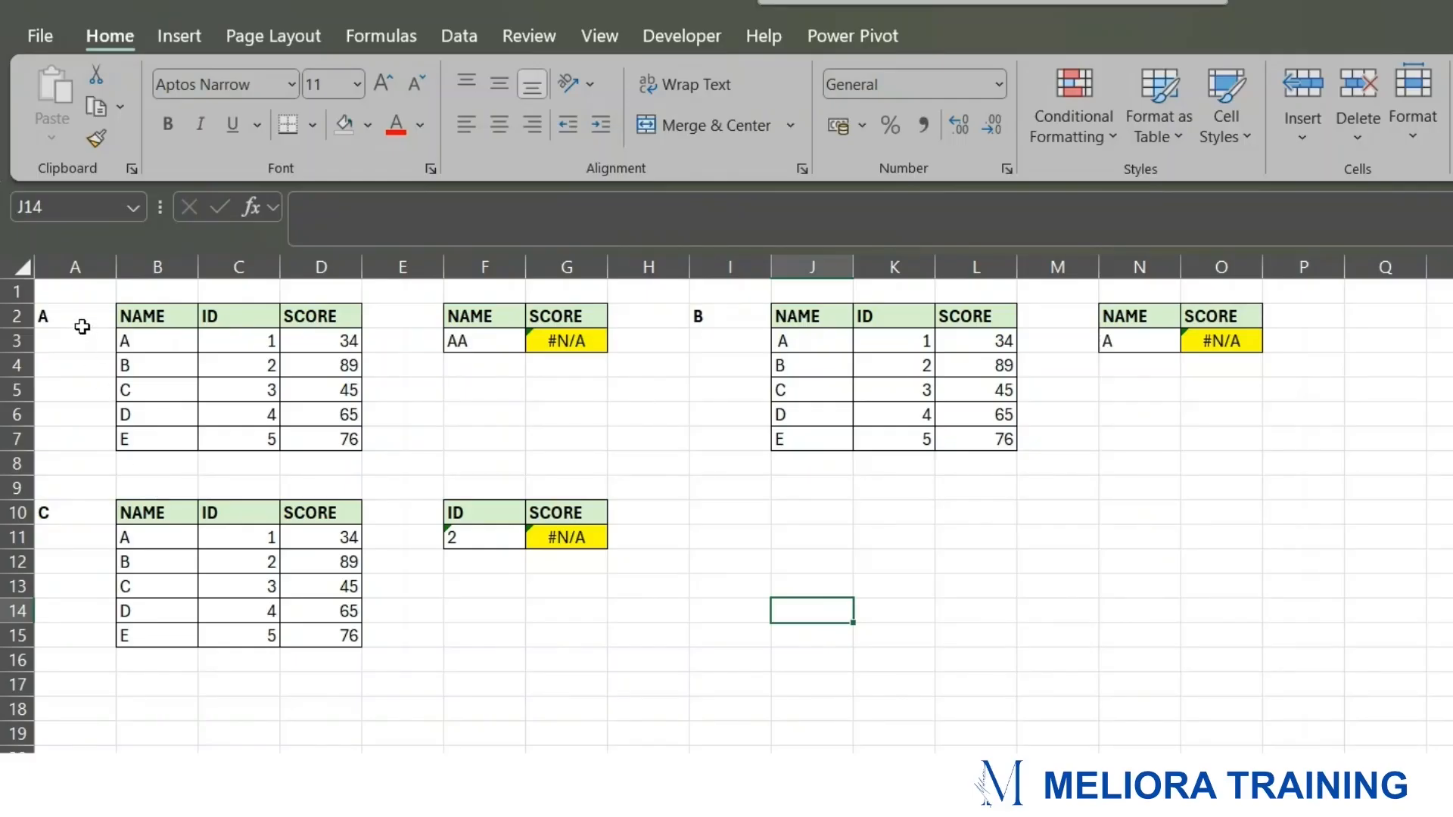
- Look over the three lookup examples A, B and C with their source tables and lookup cells
drag(69, 310, 584, 439)
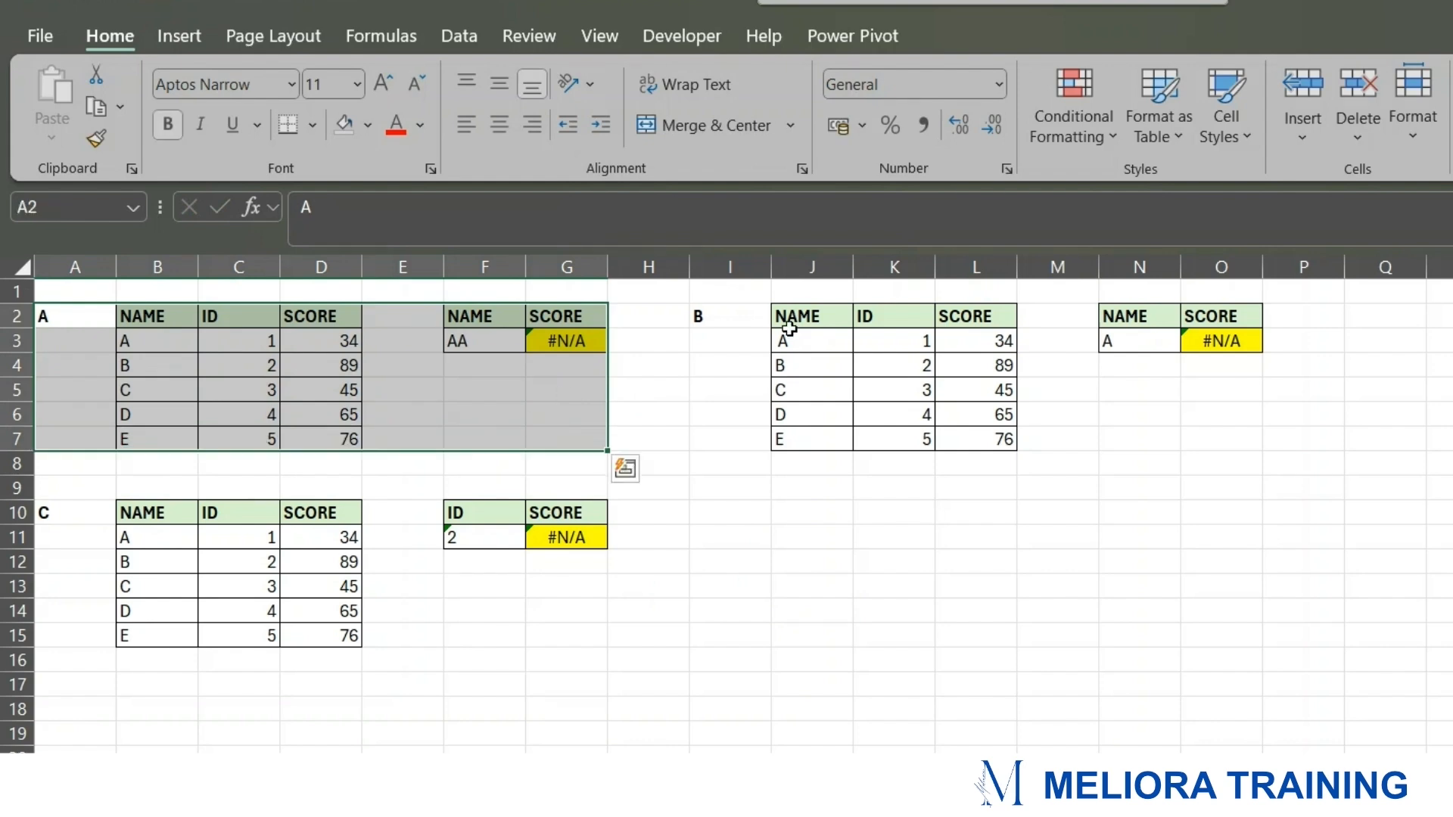
click(766, 316)
drag(800, 310, 1196, 435)
drag(45, 512, 598, 678)
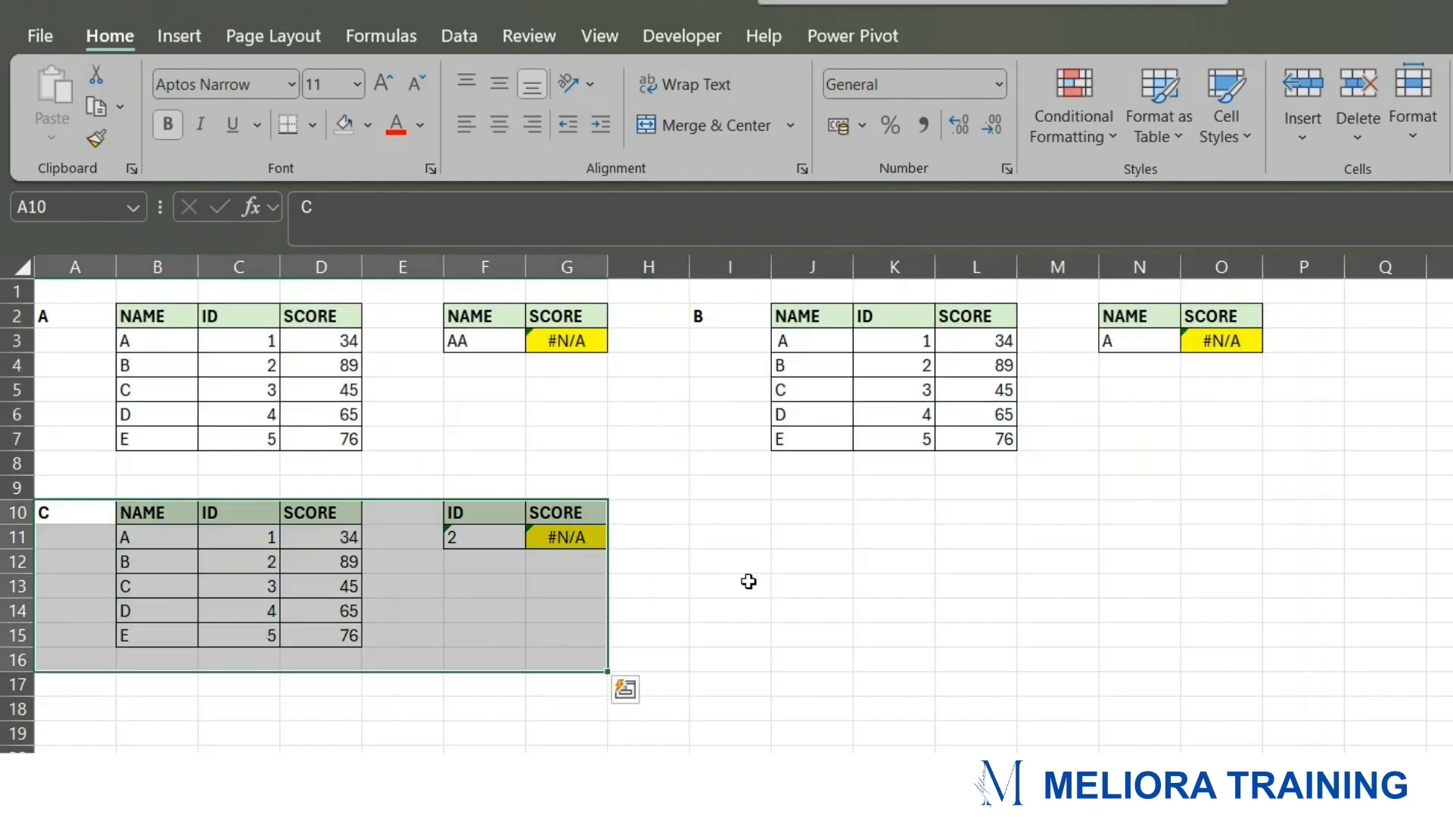
click(812, 585)
- Compare example A's lookup name in F3 and the VLOOKUP in G3 with the NAME column in B2:B7
click(479, 340)
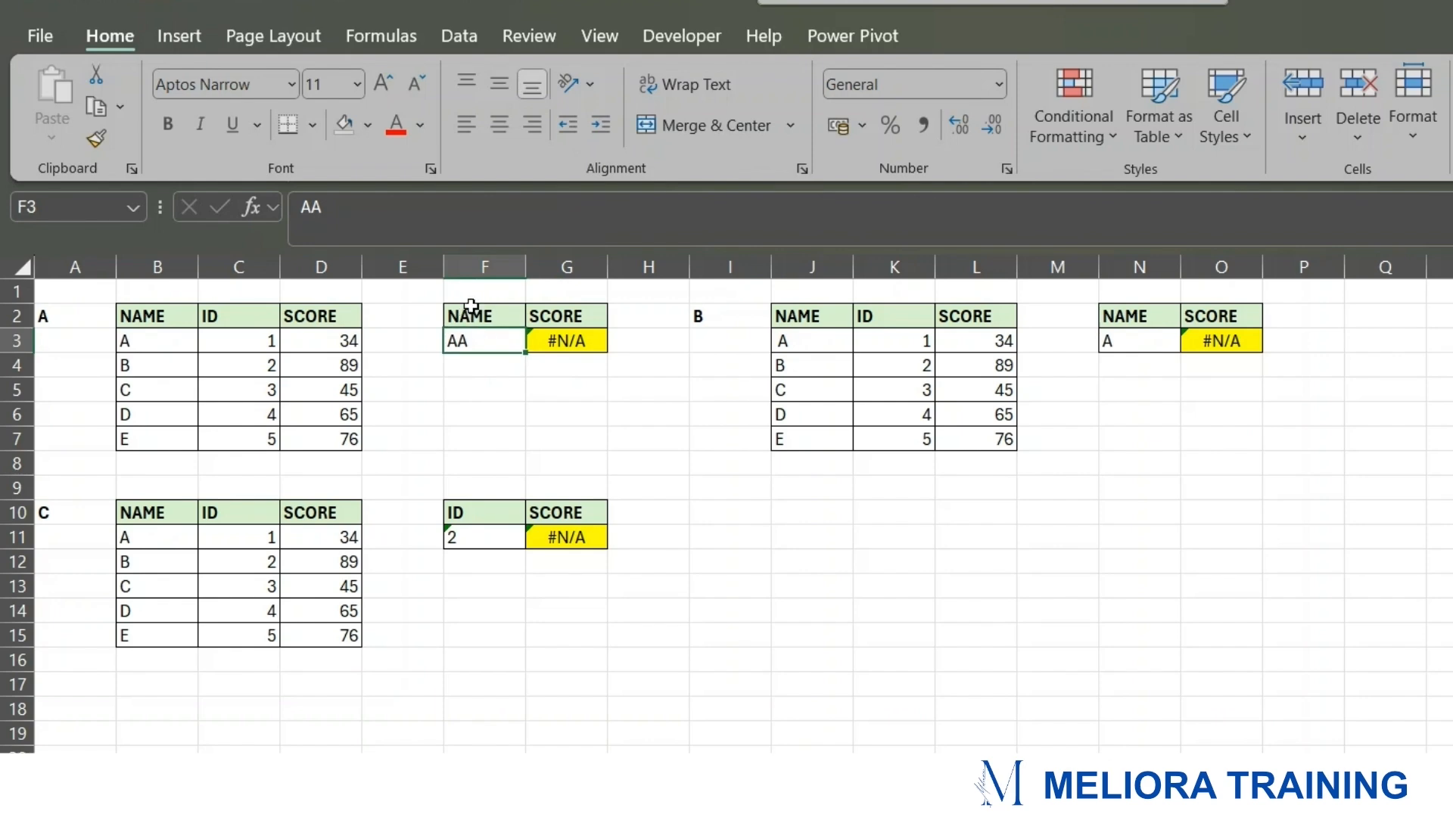
drag(169, 316, 160, 435)
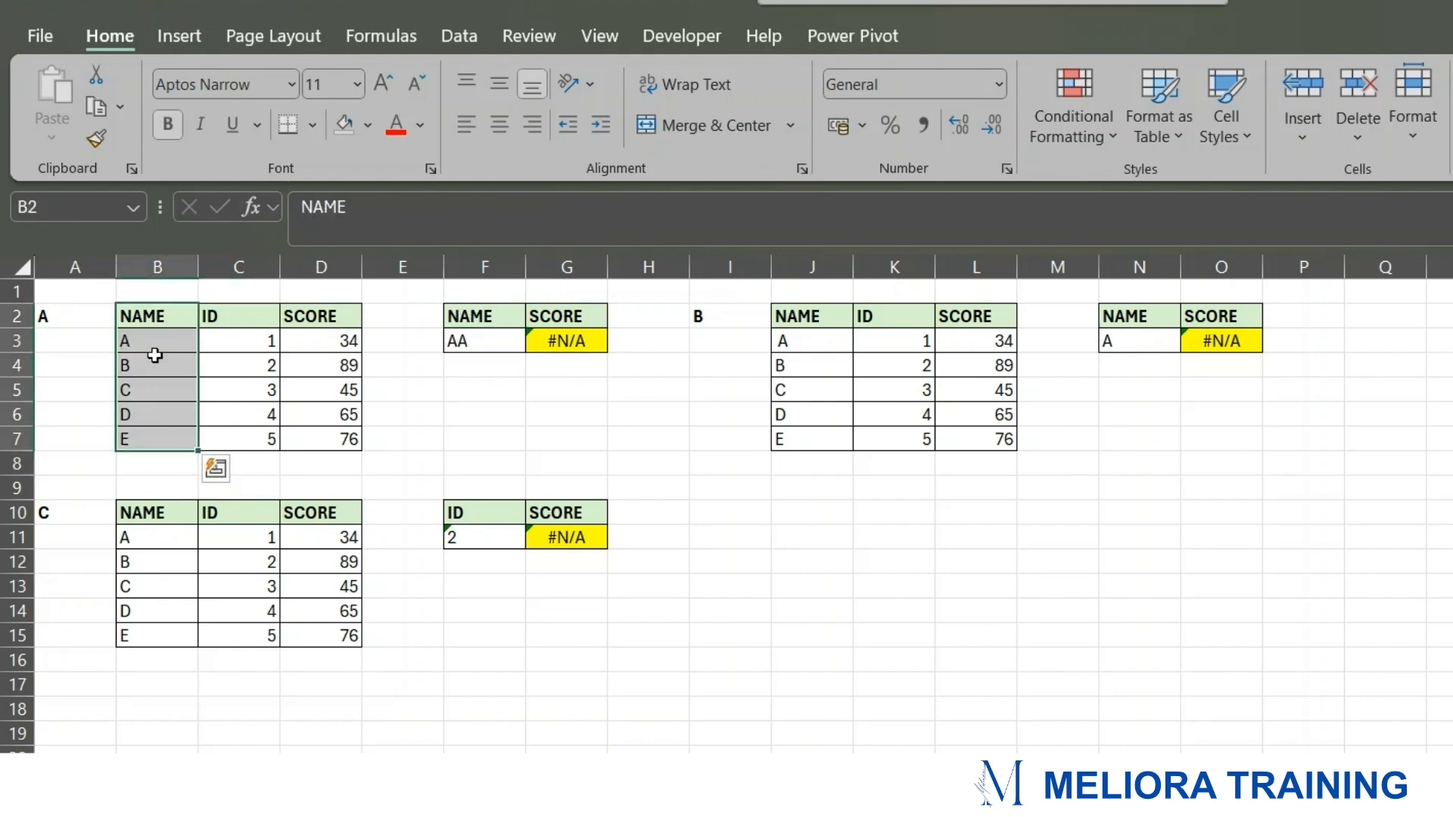
click(513, 346)
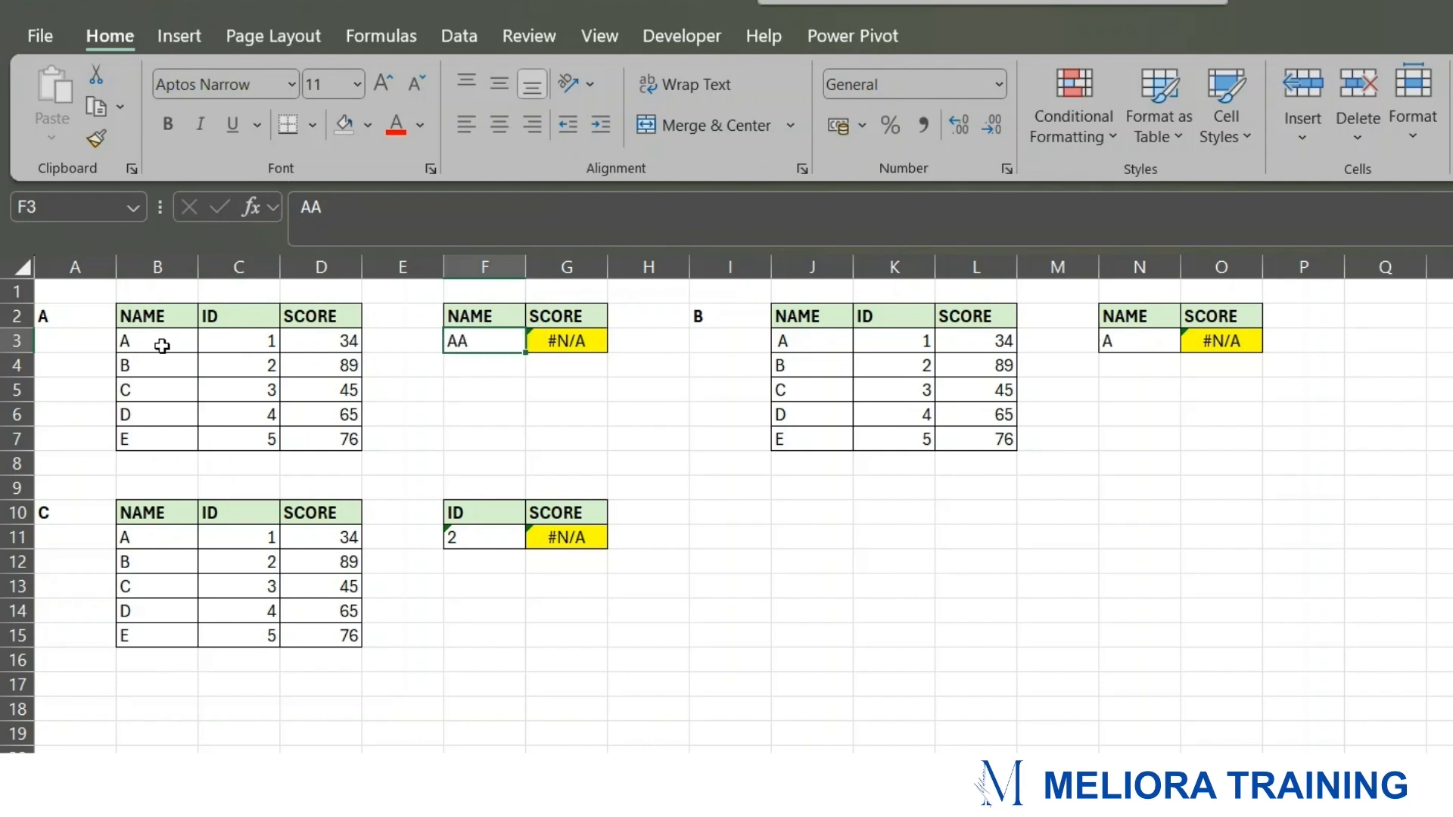
drag(162, 340, 175, 439)
drag(143, 315, 159, 422)
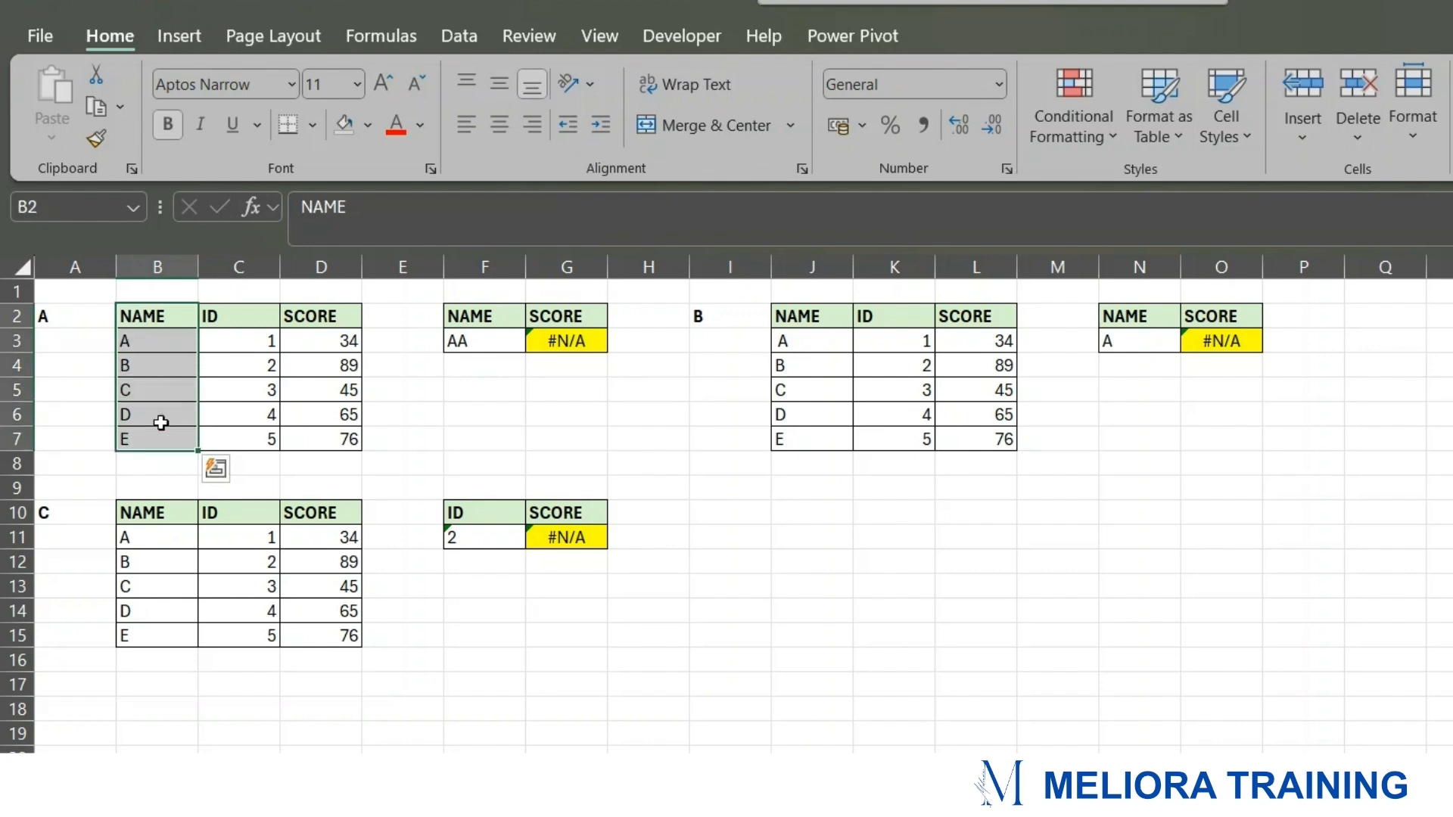
click(537, 334)
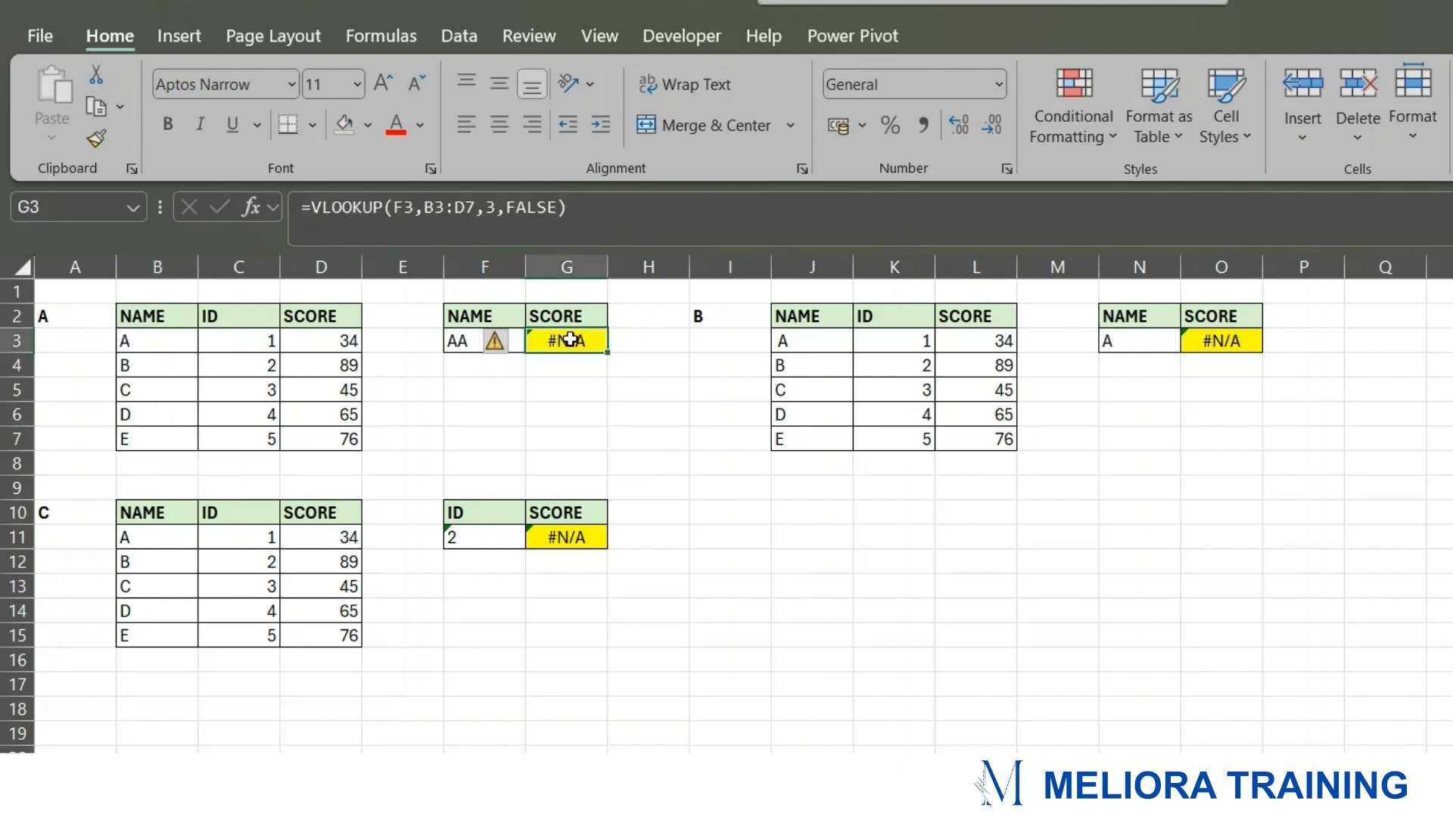
drag(153, 316, 155, 442)
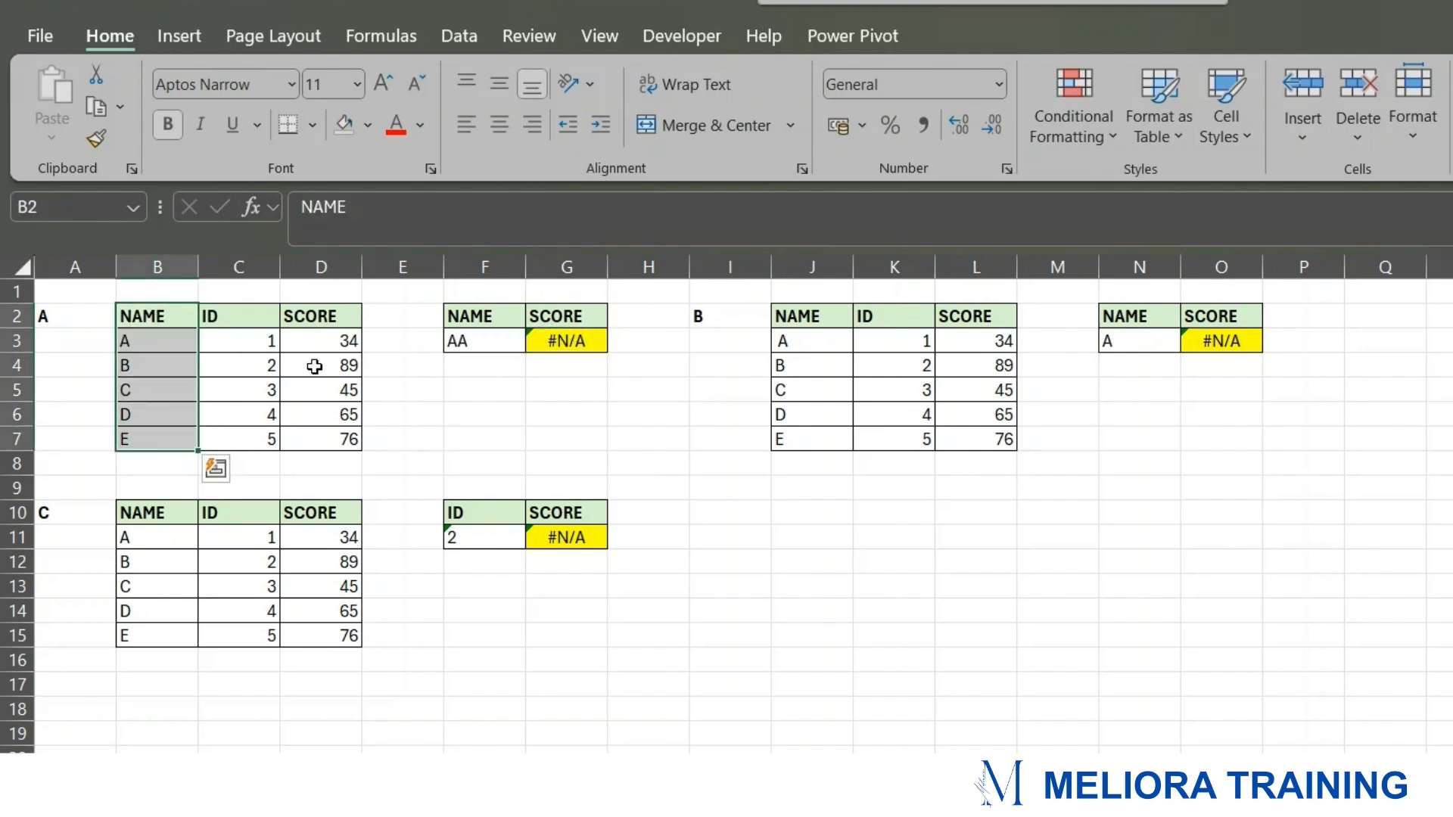
- Correct example A's lookup name in F3 to A and compare the score in G3 with D3
click(485, 338)
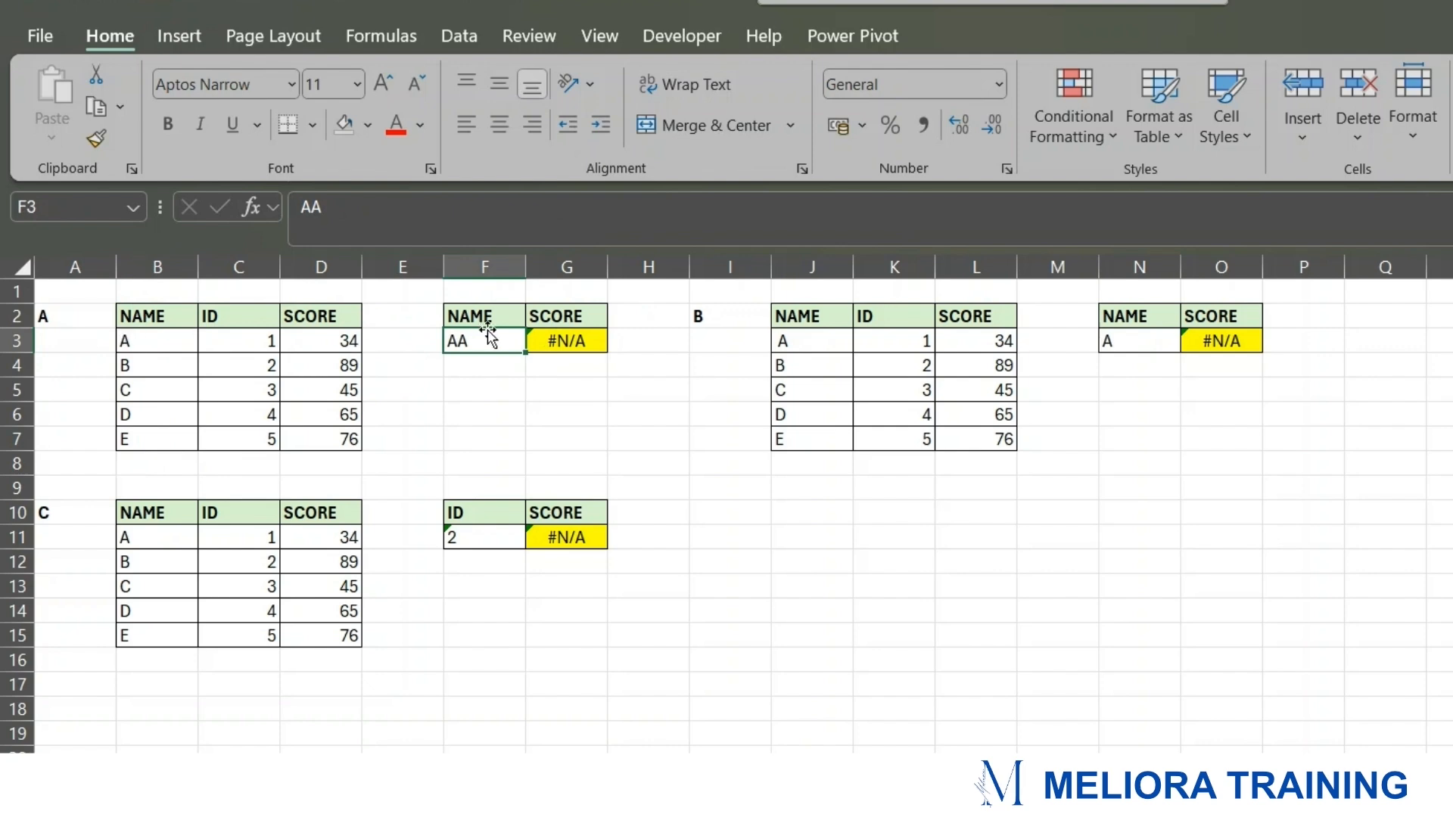
click(369, 214)
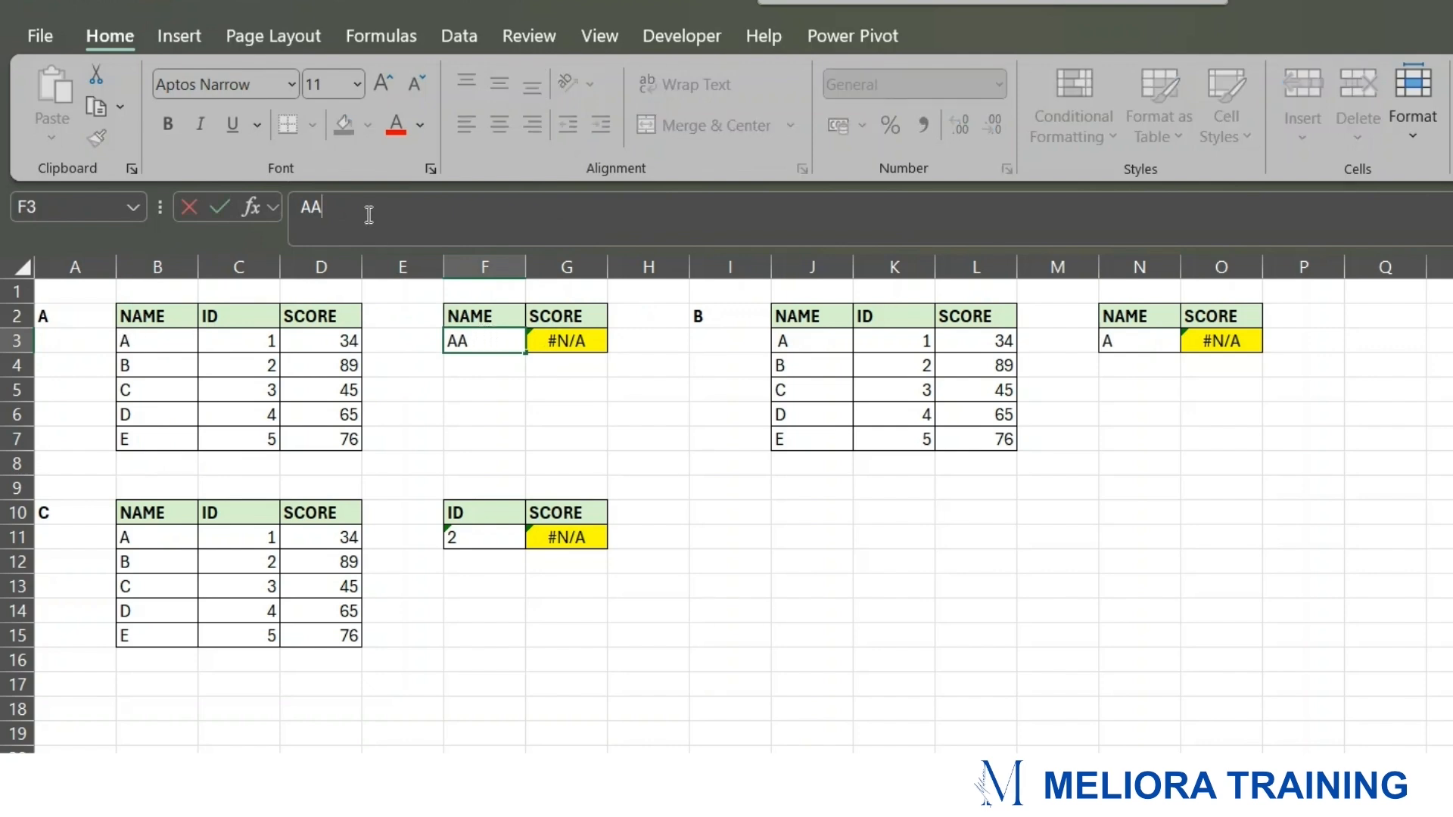
key(BackSpace)
key(Return)
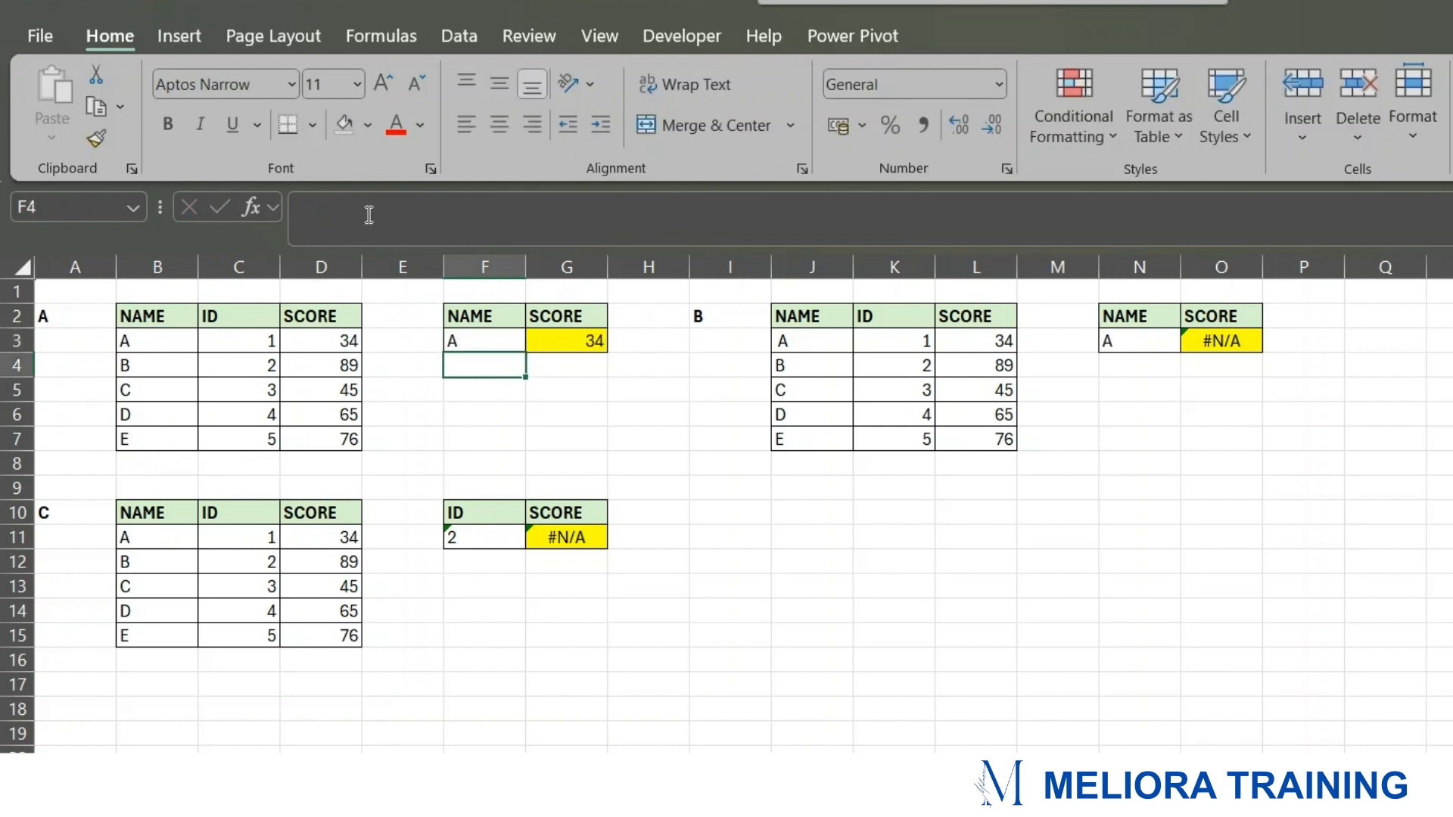
click(540, 340)
click(309, 348)
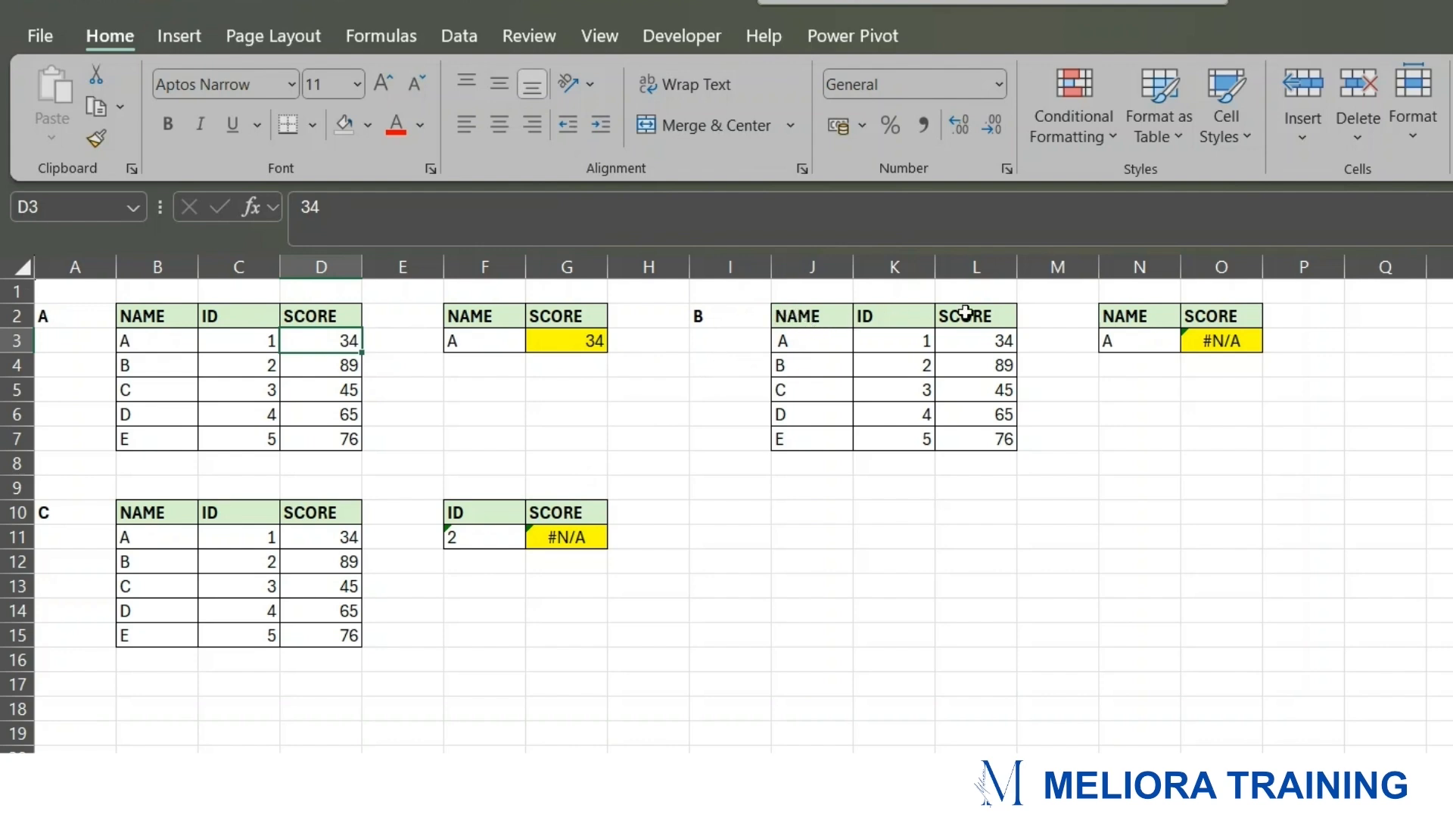
- Examine example B's lookup name in N3, the VLOOKUP in O3 and the source table in J2:L7
click(1159, 348)
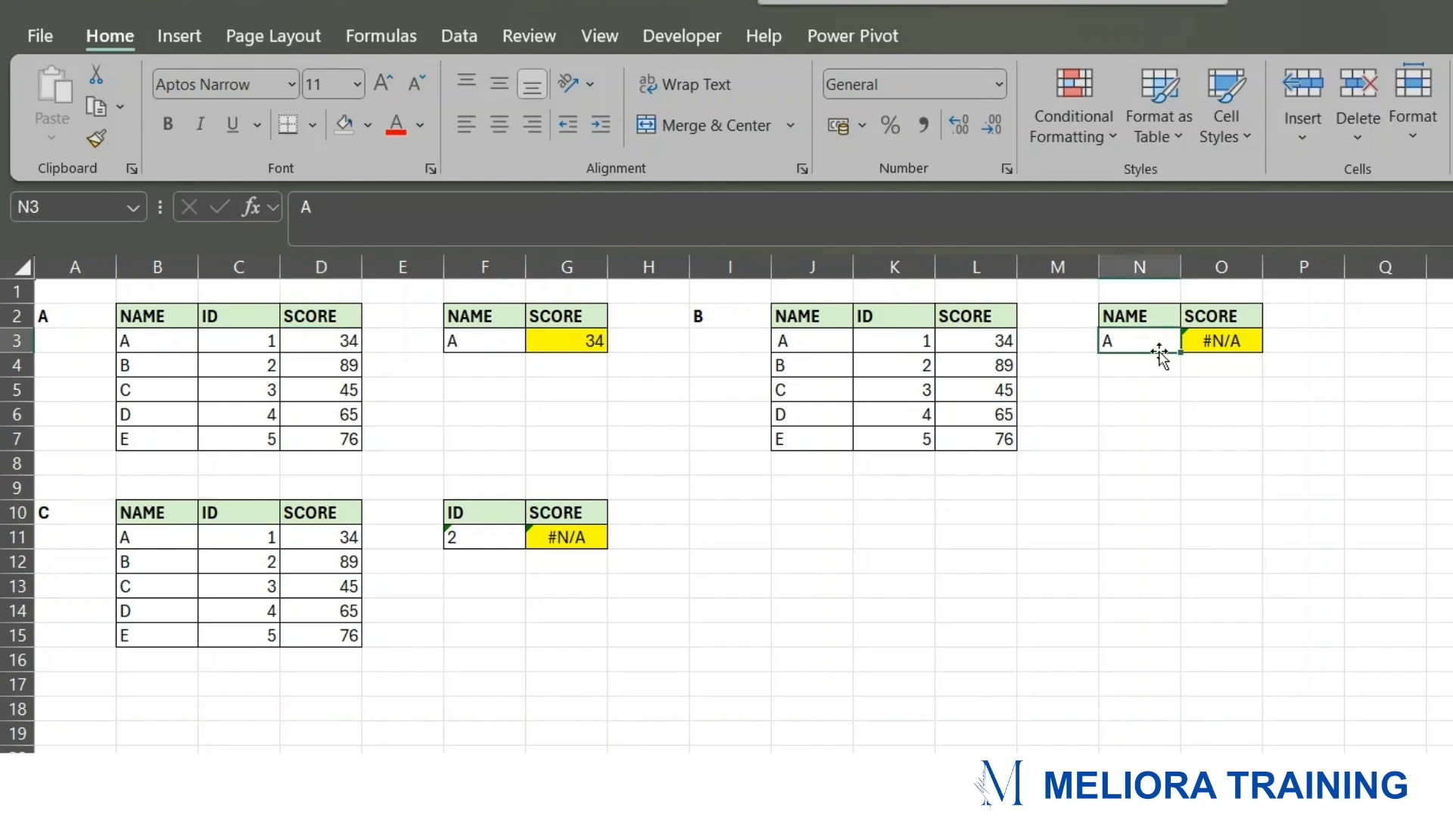
click(1225, 343)
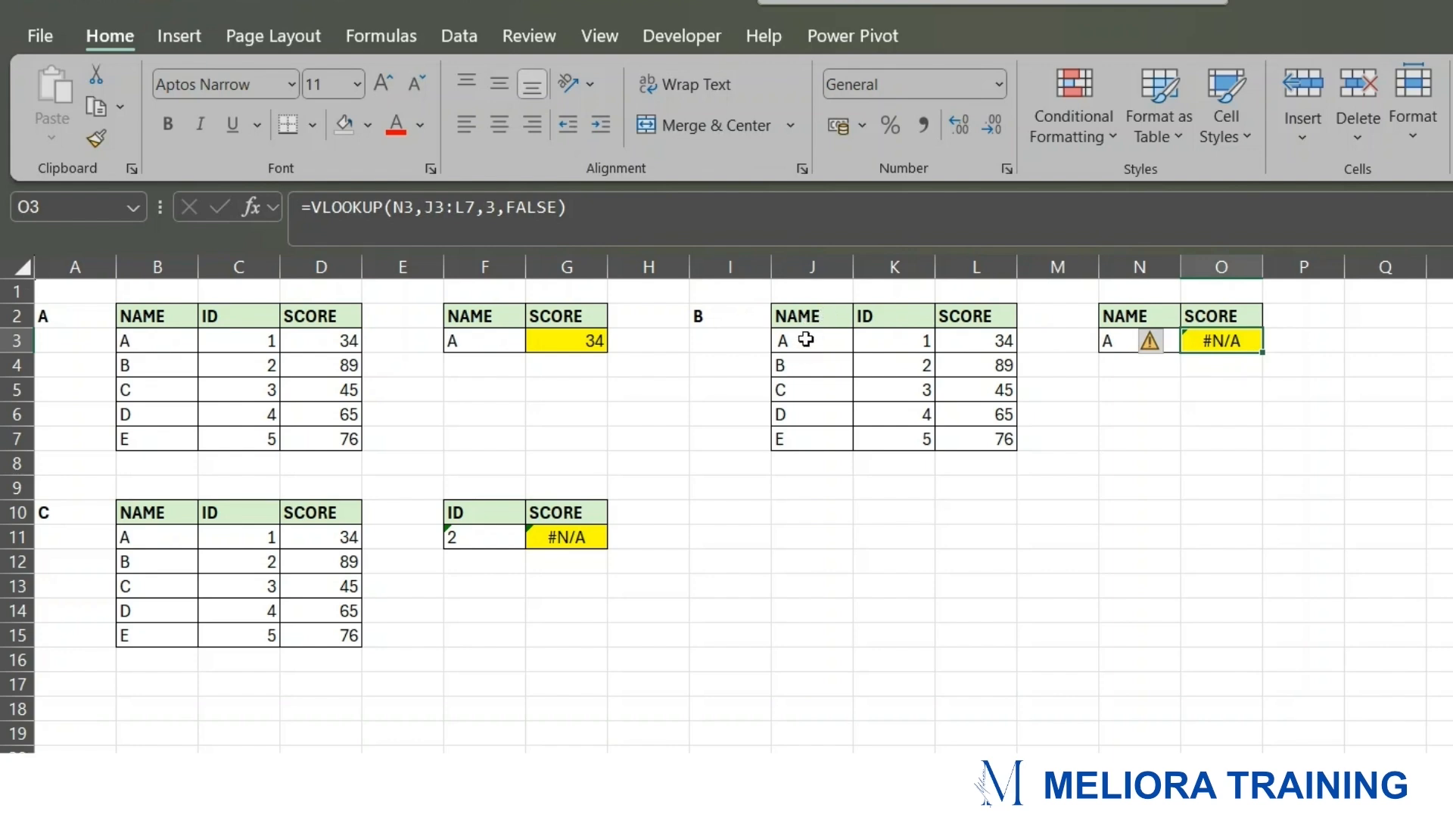
drag(795, 318, 993, 444)
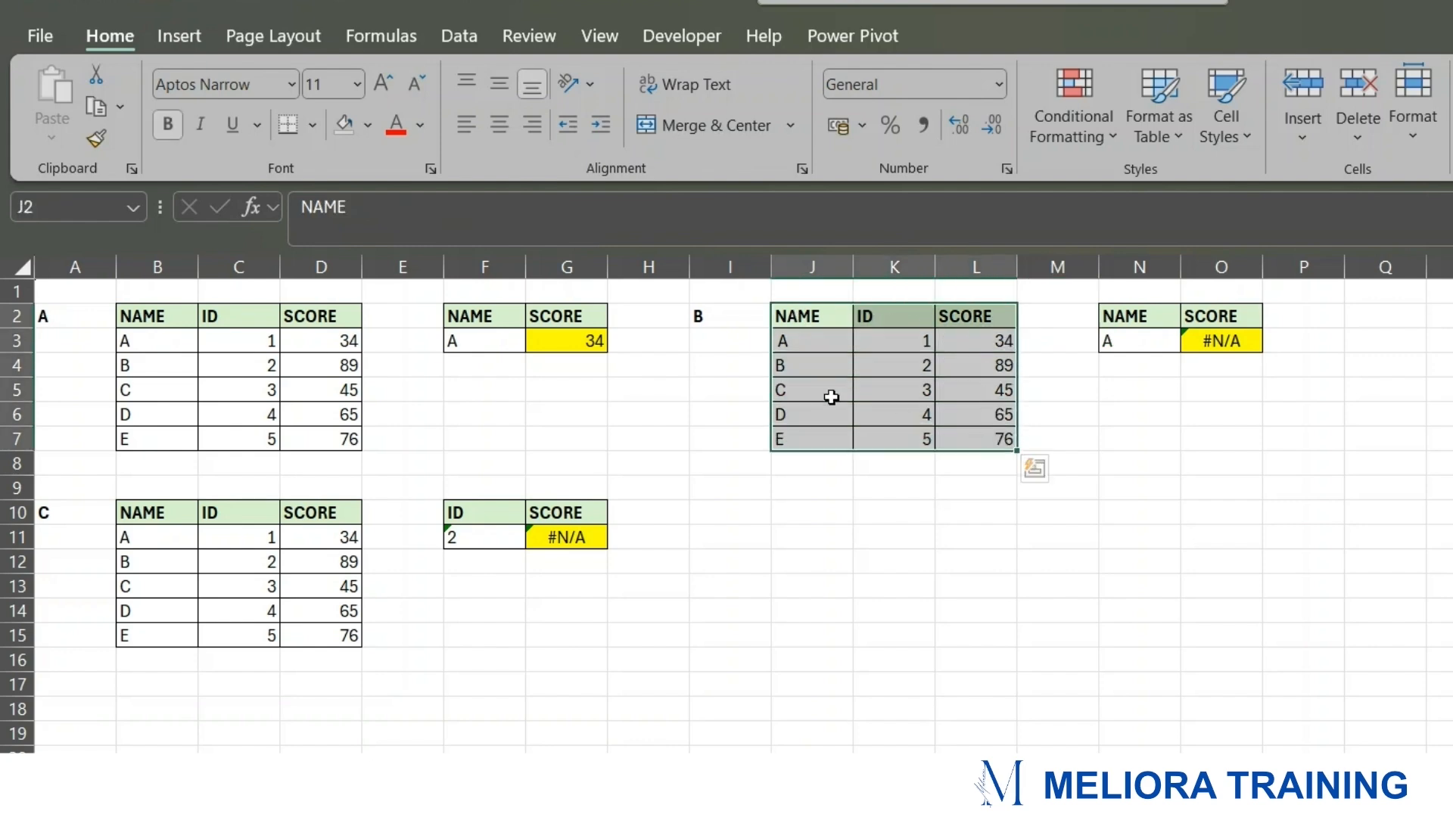
- Examine the names in example B's NAME column J2:J7, paying attention to the entry in J3
click(796, 365)
click(808, 340)
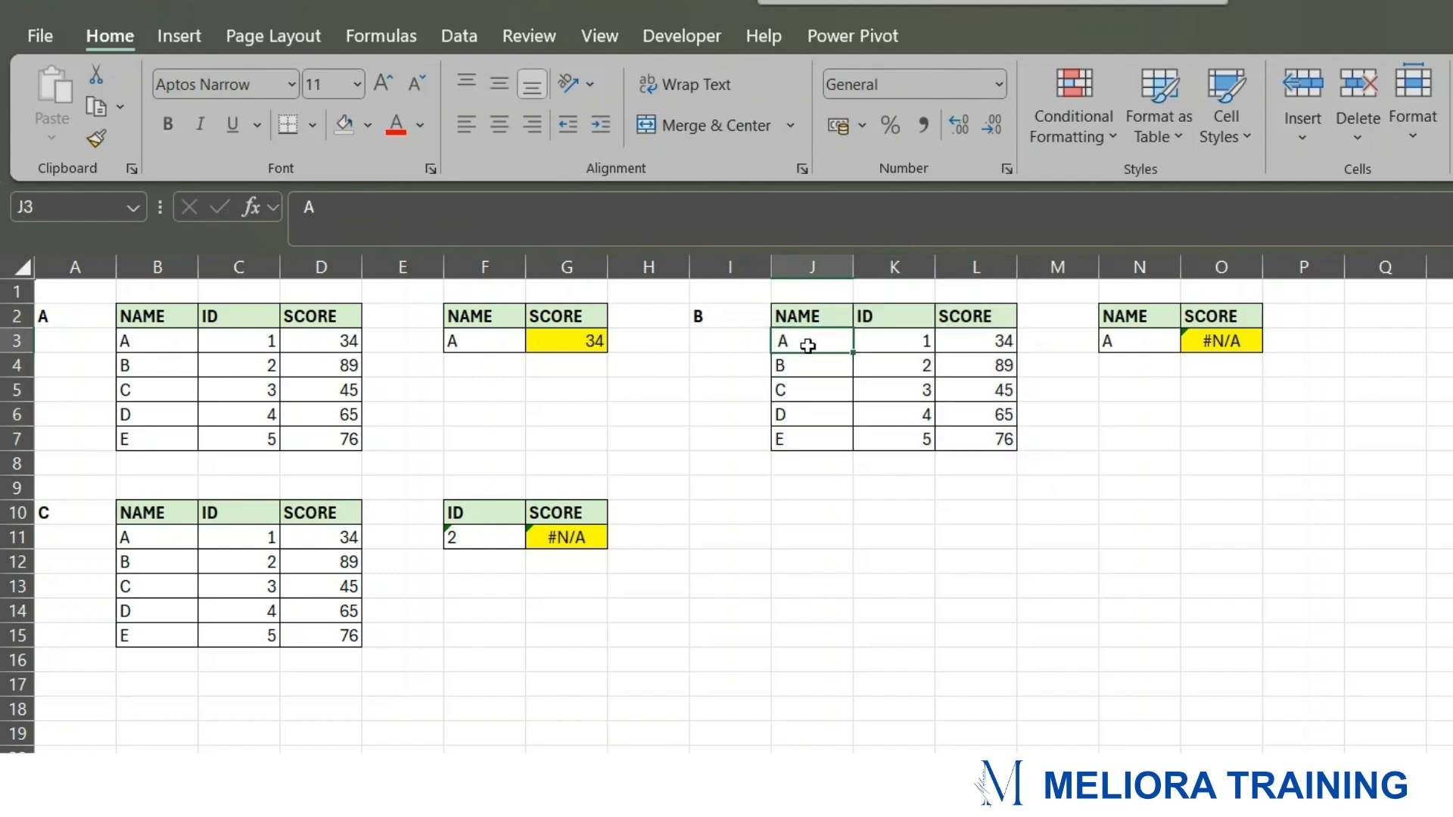
drag(808, 345, 810, 367)
drag(814, 316, 810, 440)
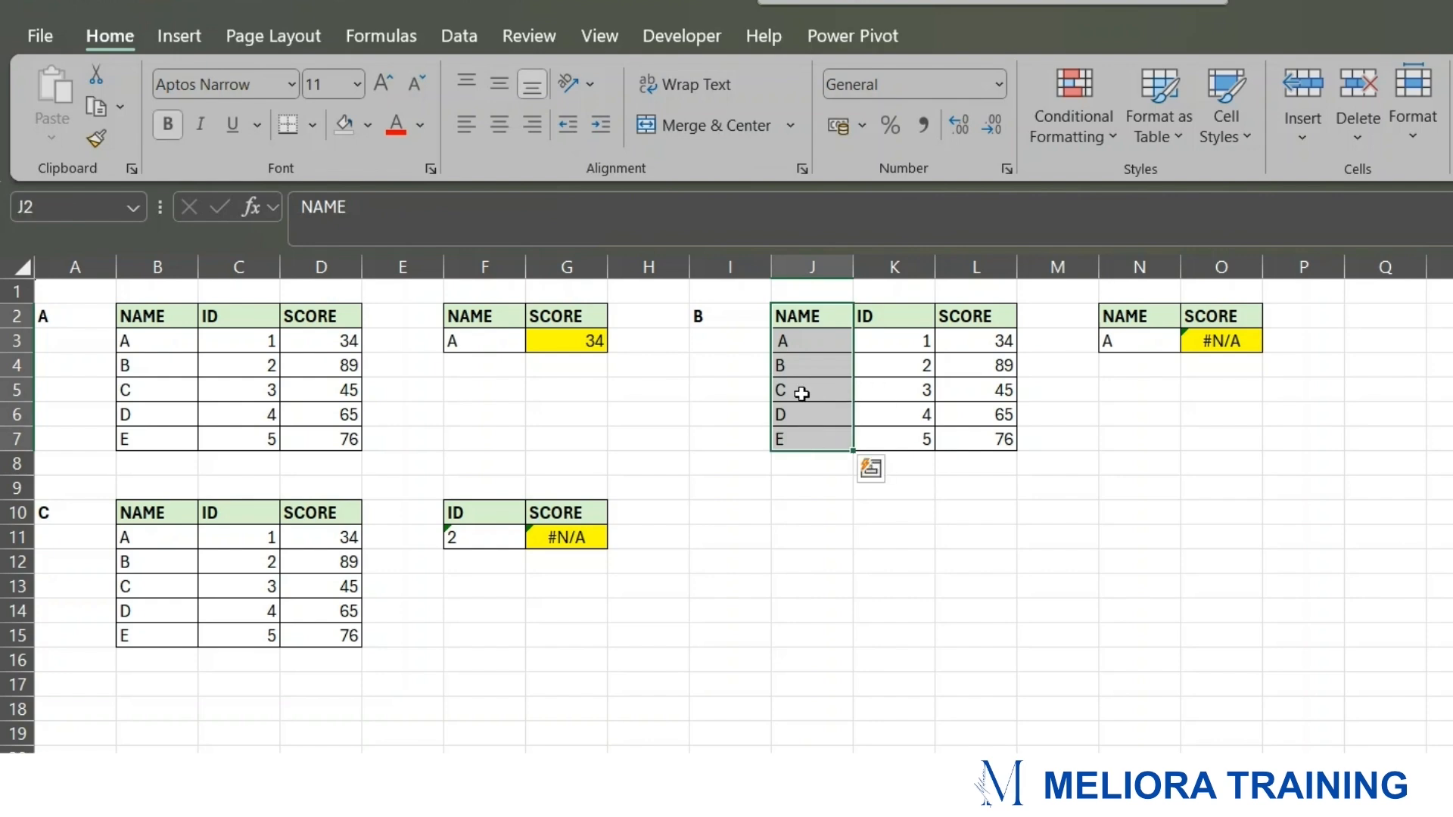
- Remove the leading space from the name in J3 so it reads exactly A
click(791, 345)
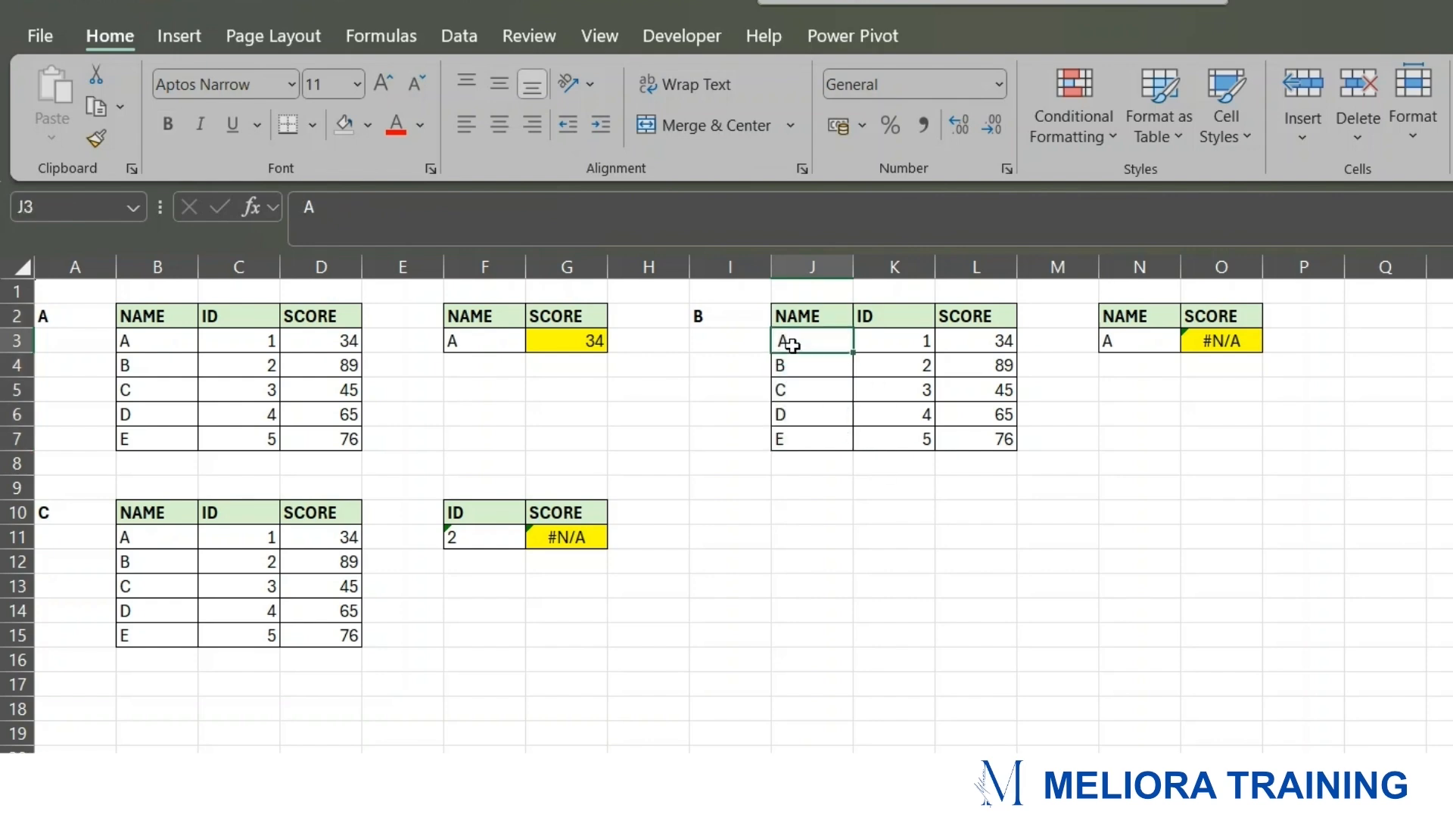
click(306, 213)
key(BackSpace)
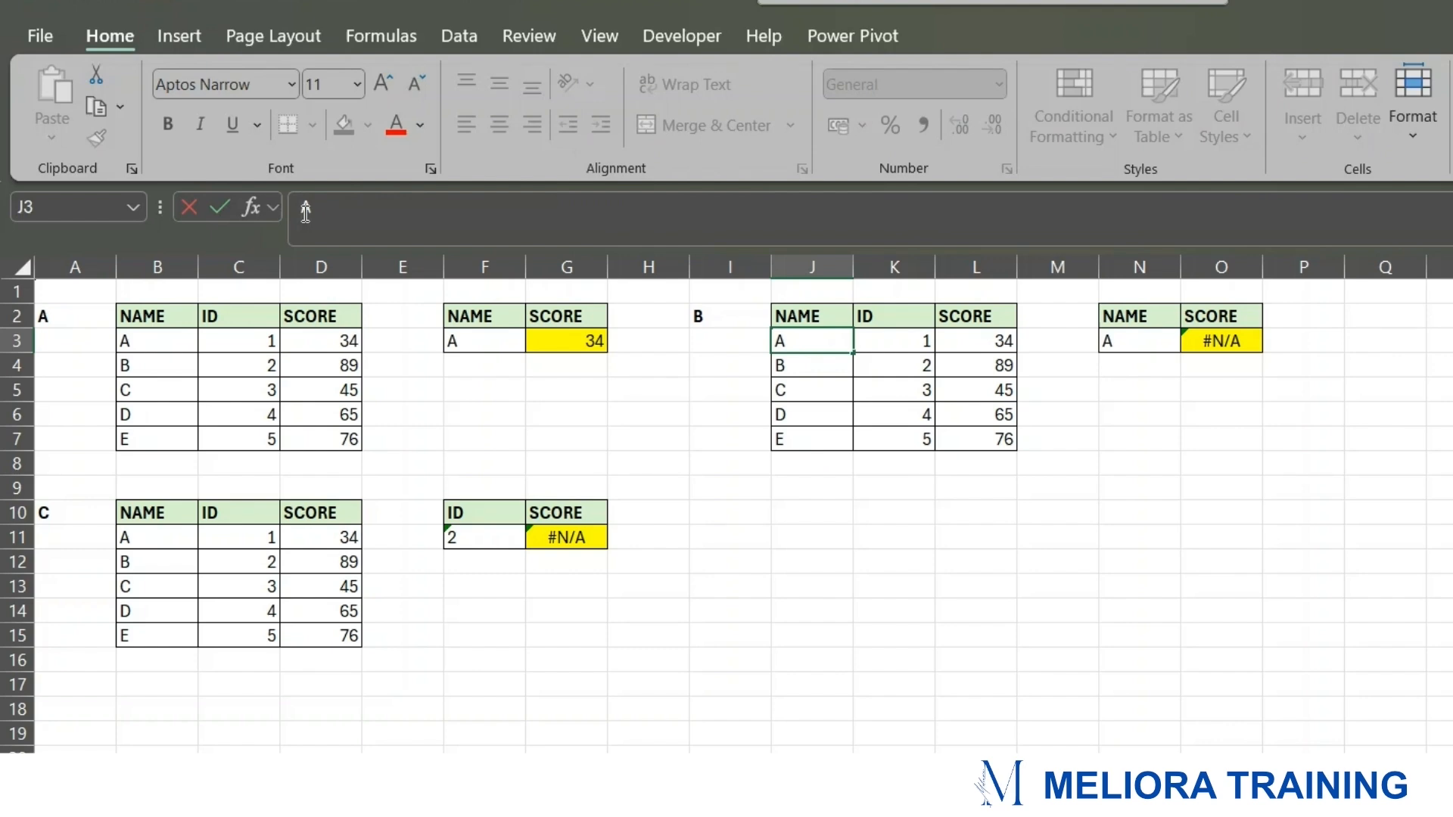
text(\)
key(Return)
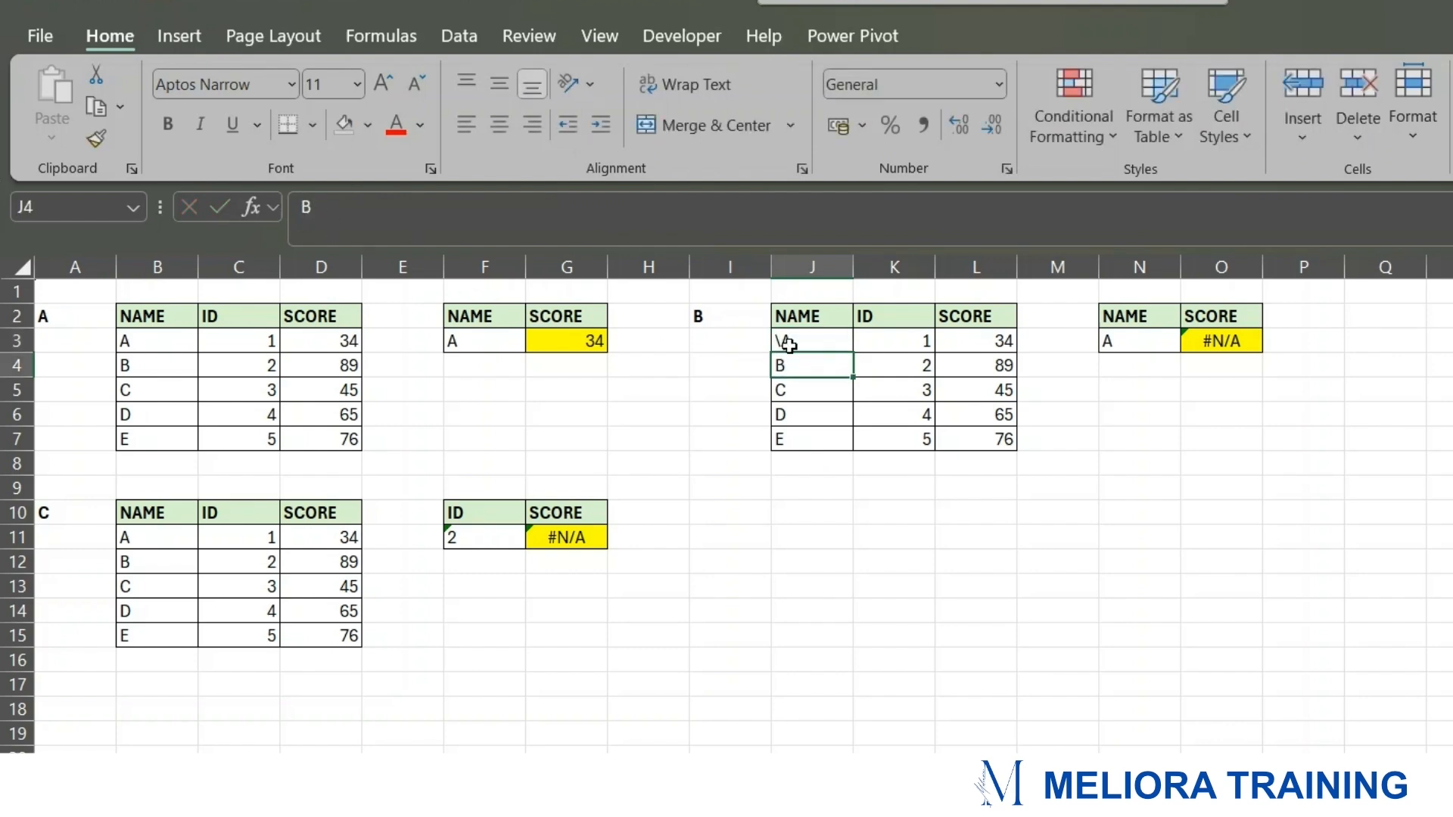
click(785, 342)
click(308, 212)
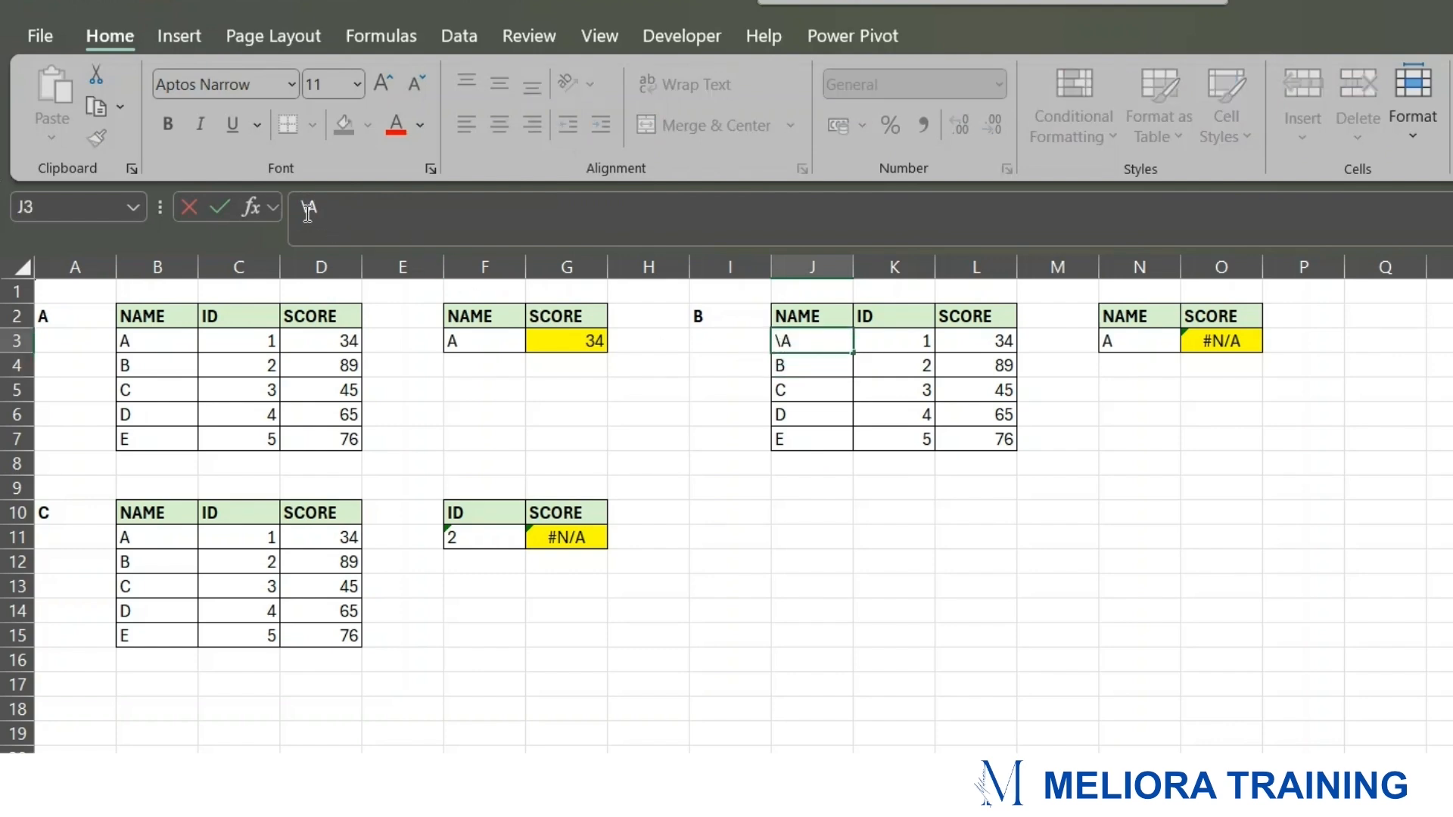
key(BackSpace)
key(Return)
- Compare example B's VLOOKUP score in O3 with the source row J3:L3
click(1224, 344)
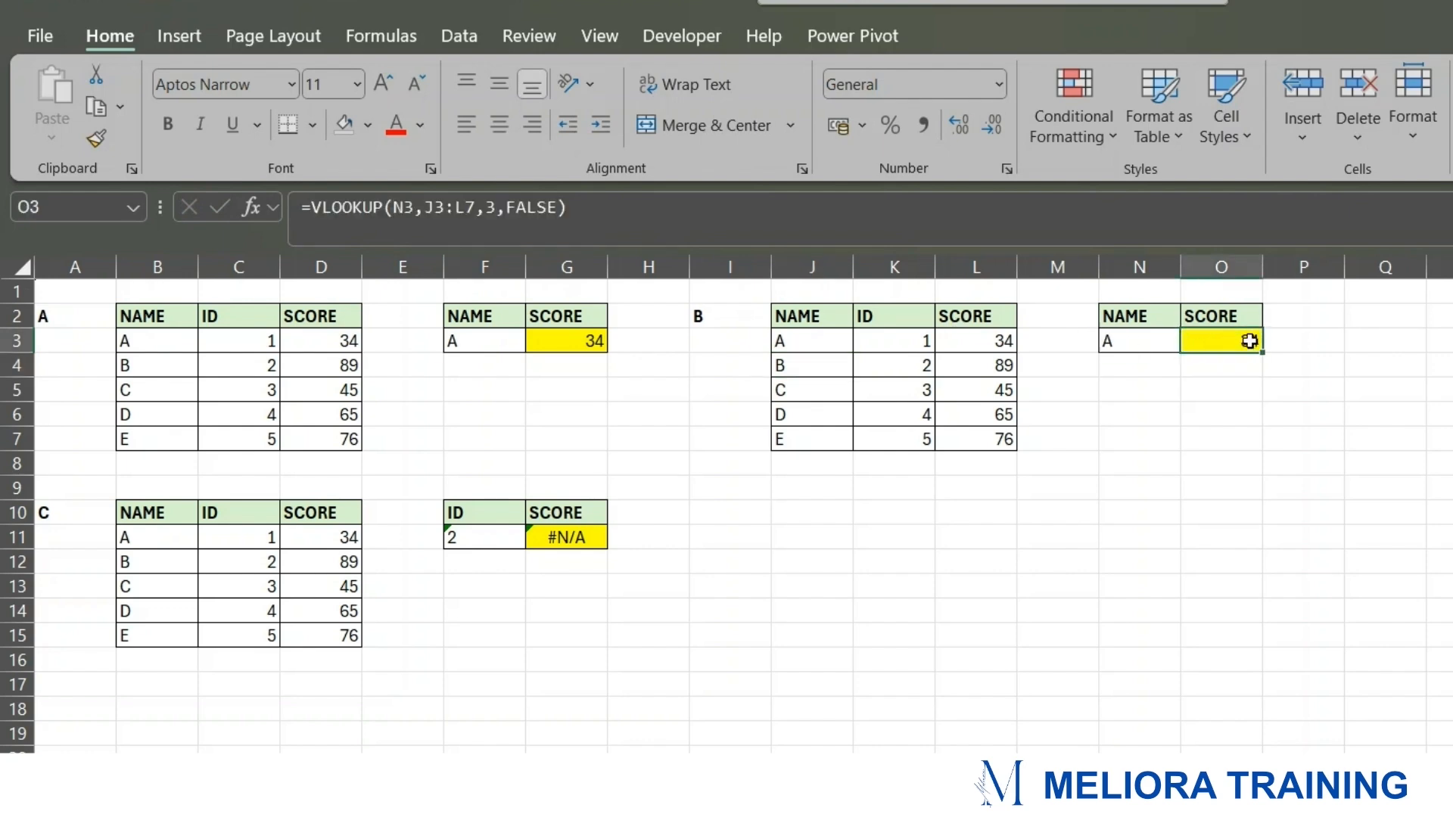
drag(807, 355, 1002, 338)
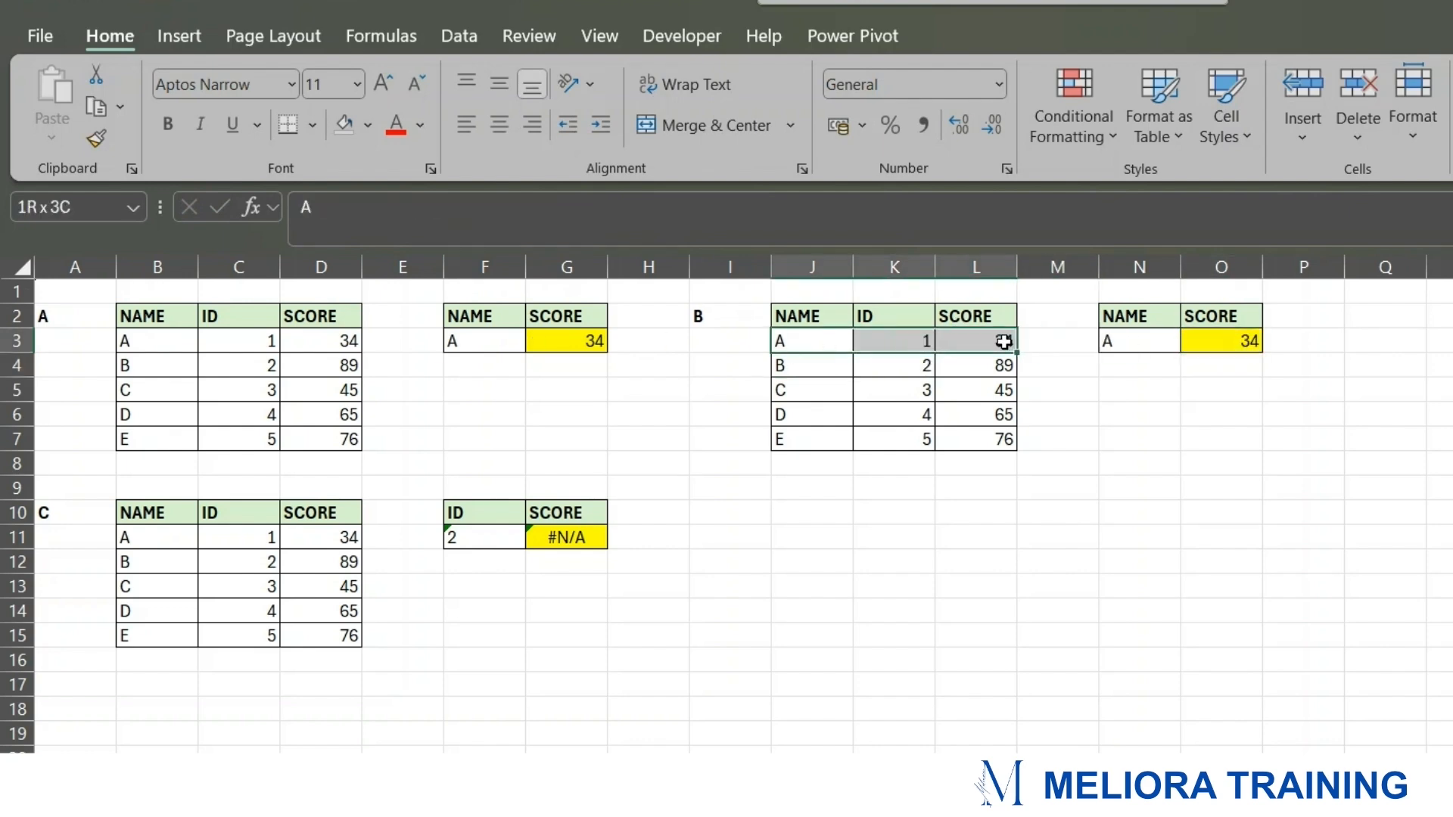
click(1205, 341)
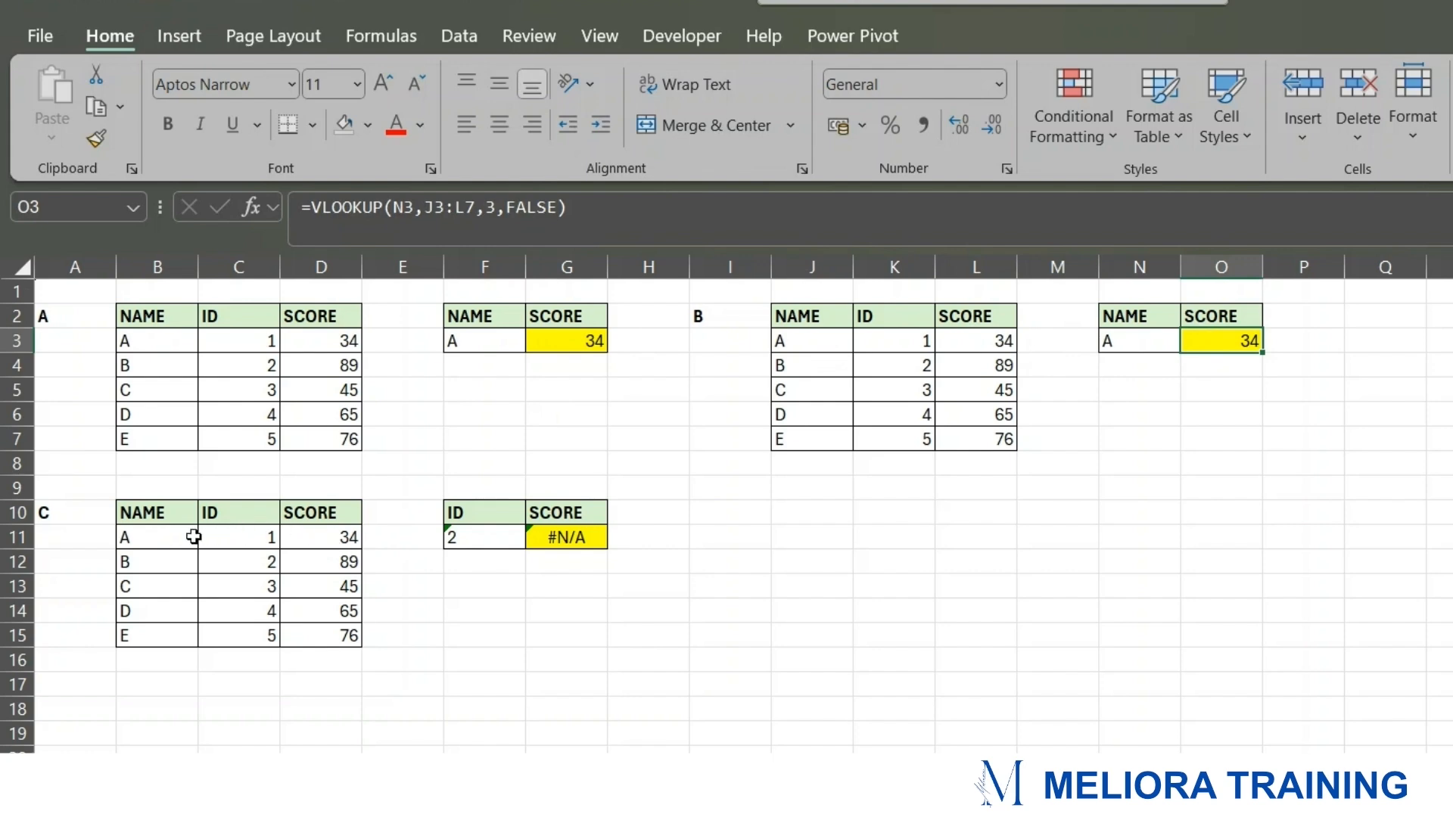
- Examine example C's VLOOKUP in G11, the lookup ID in F11 and the source IDs in C10:C15
drag(143, 513, 578, 626)
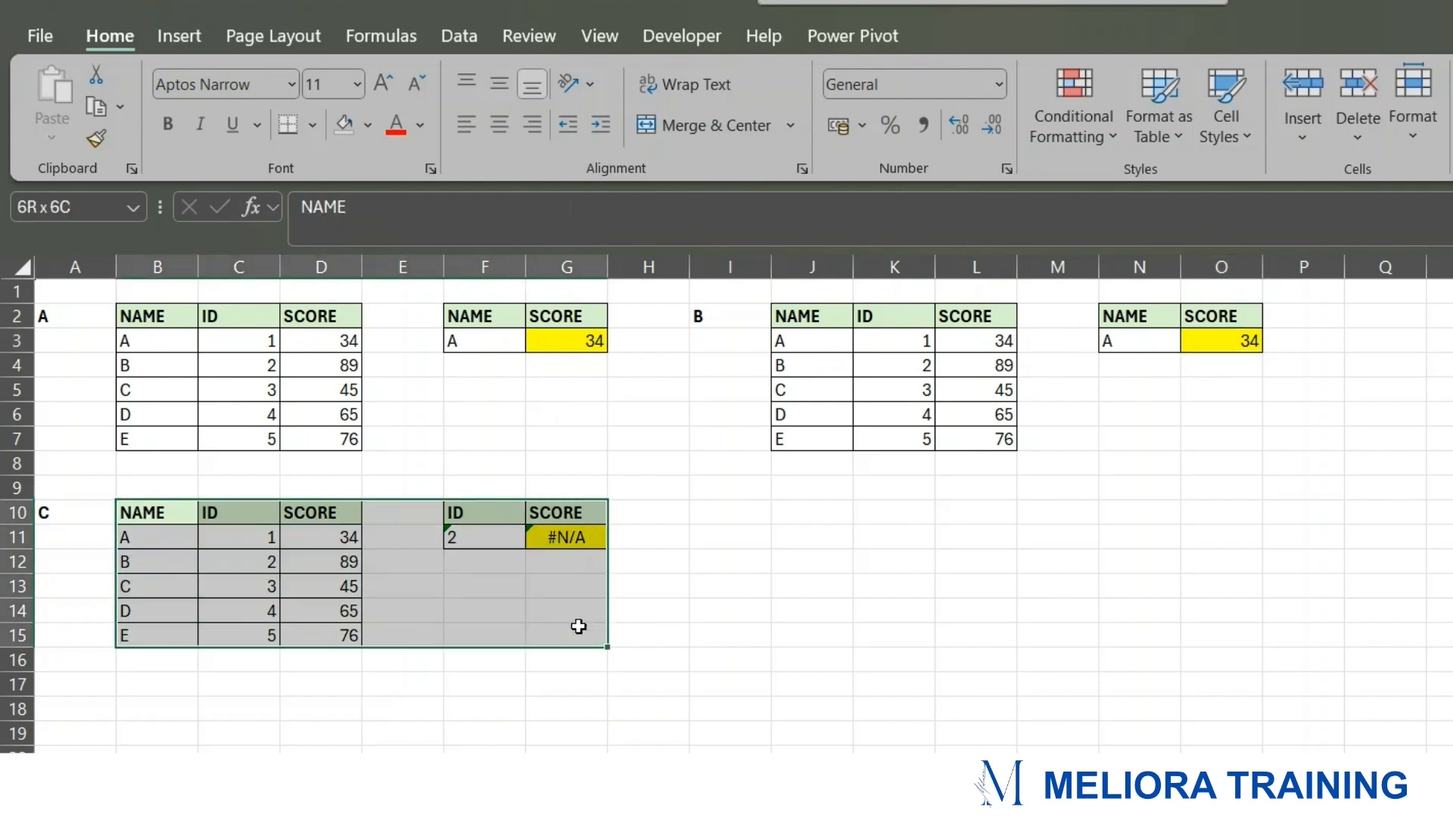
click(577, 540)
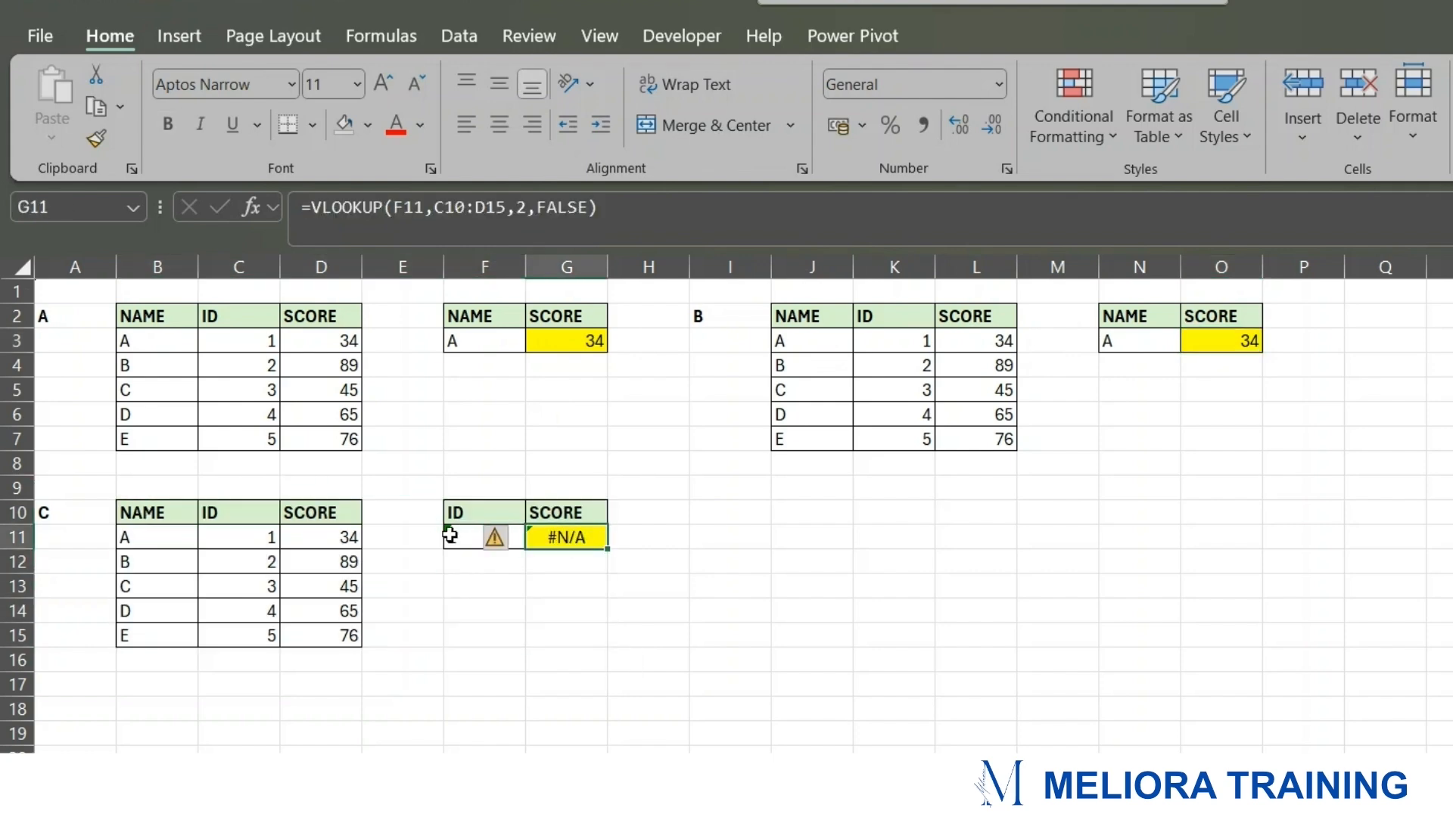
click(470, 519)
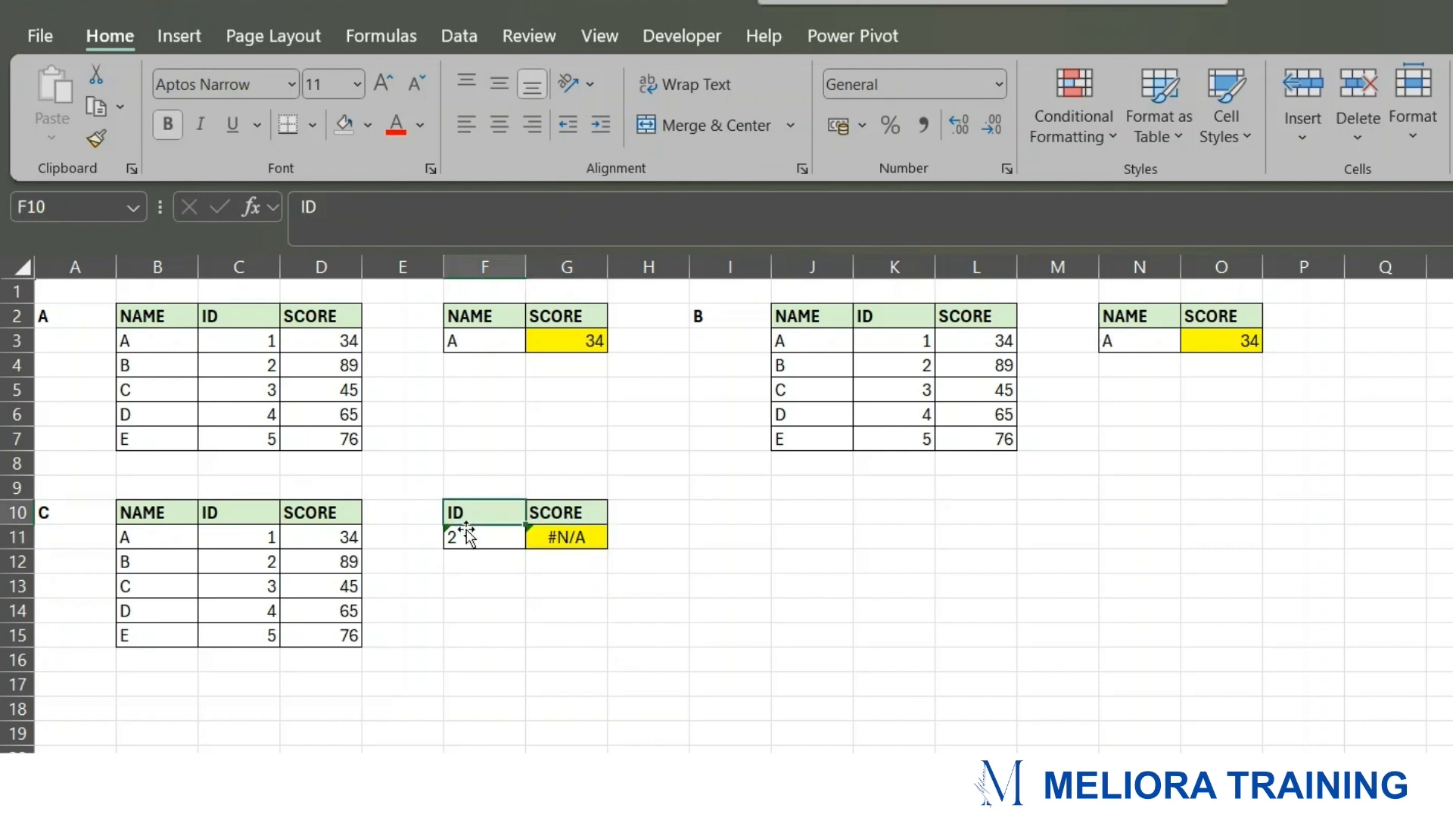
click(465, 539)
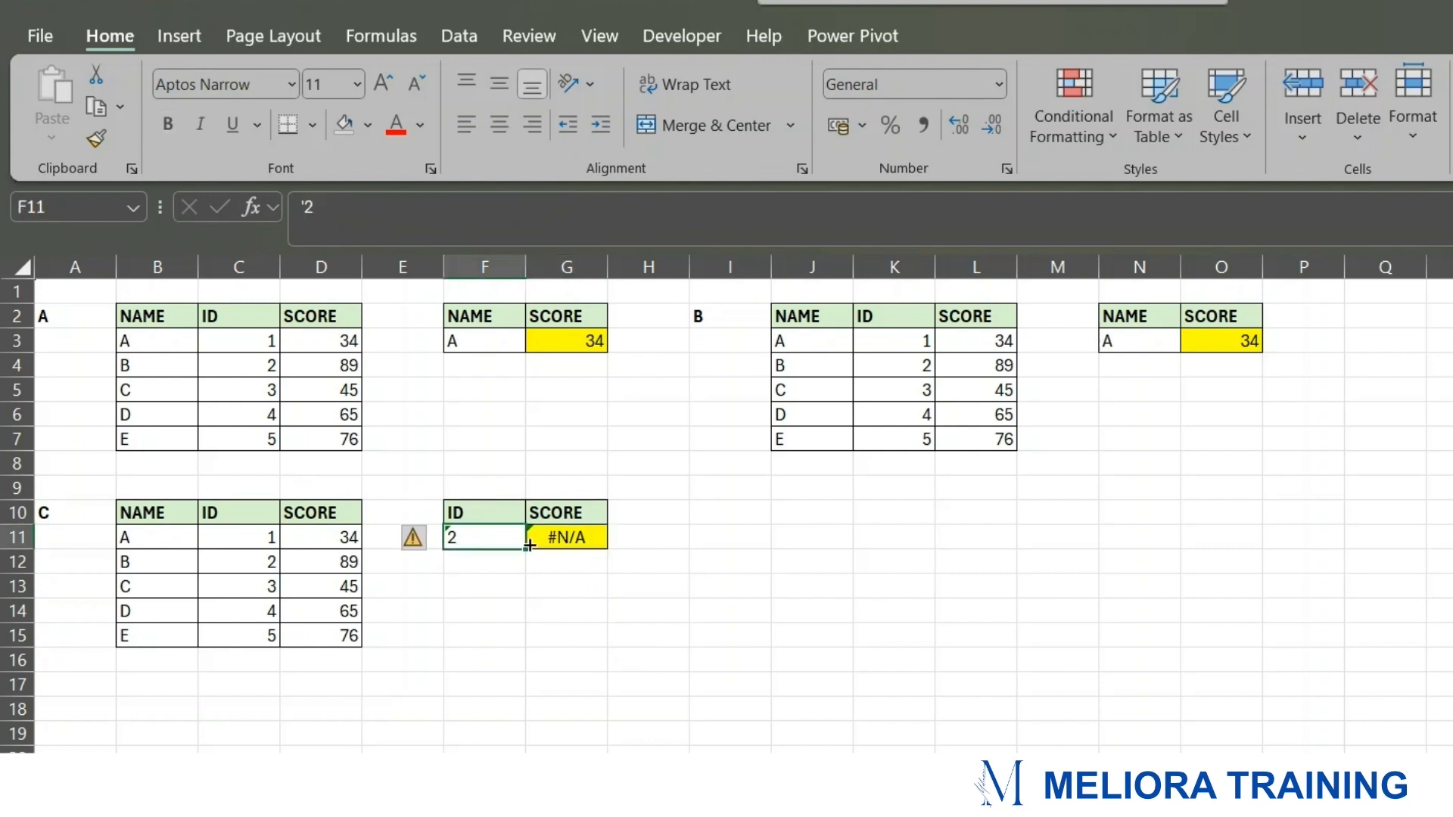
click(589, 536)
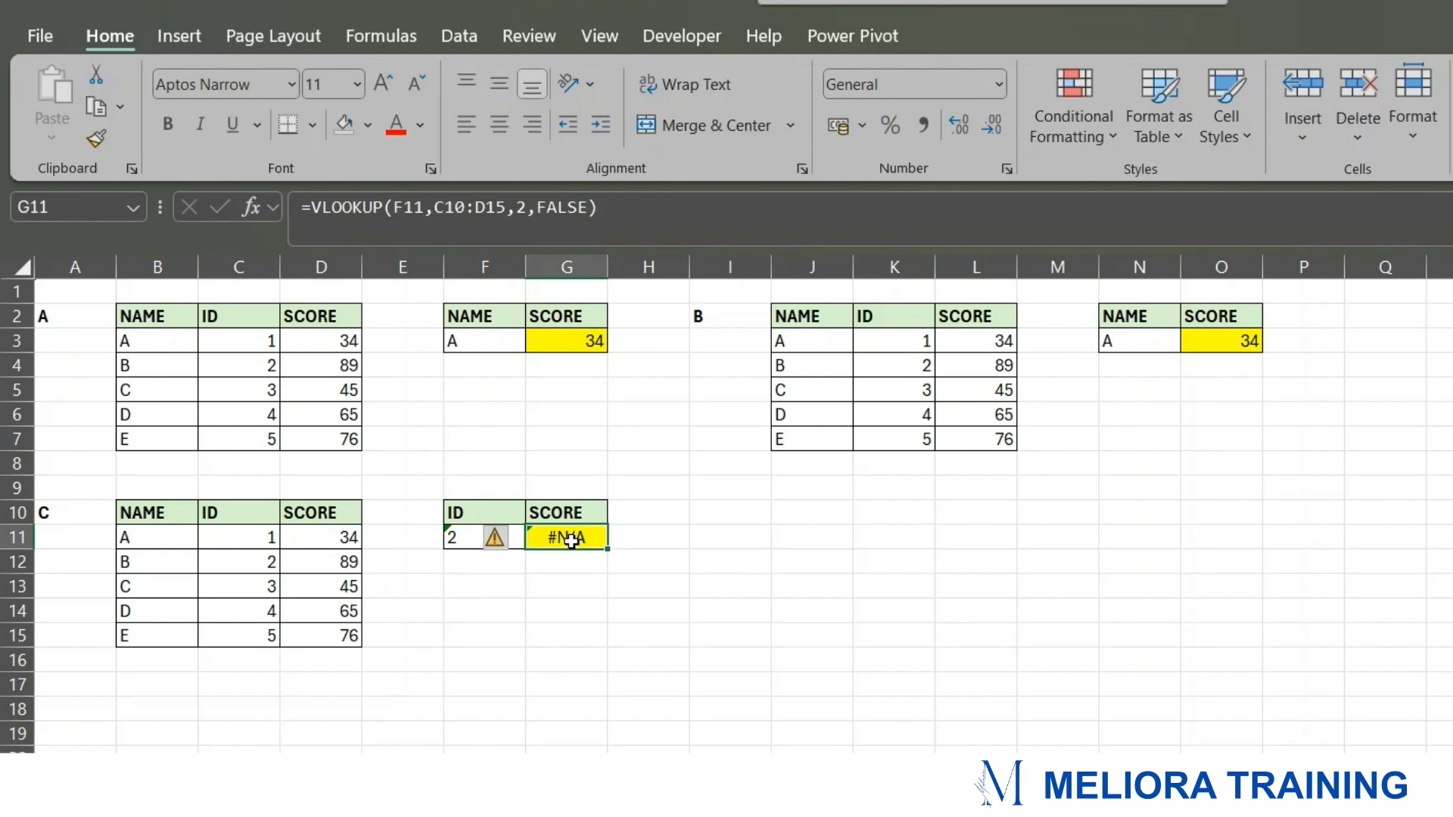
drag(218, 512, 225, 630)
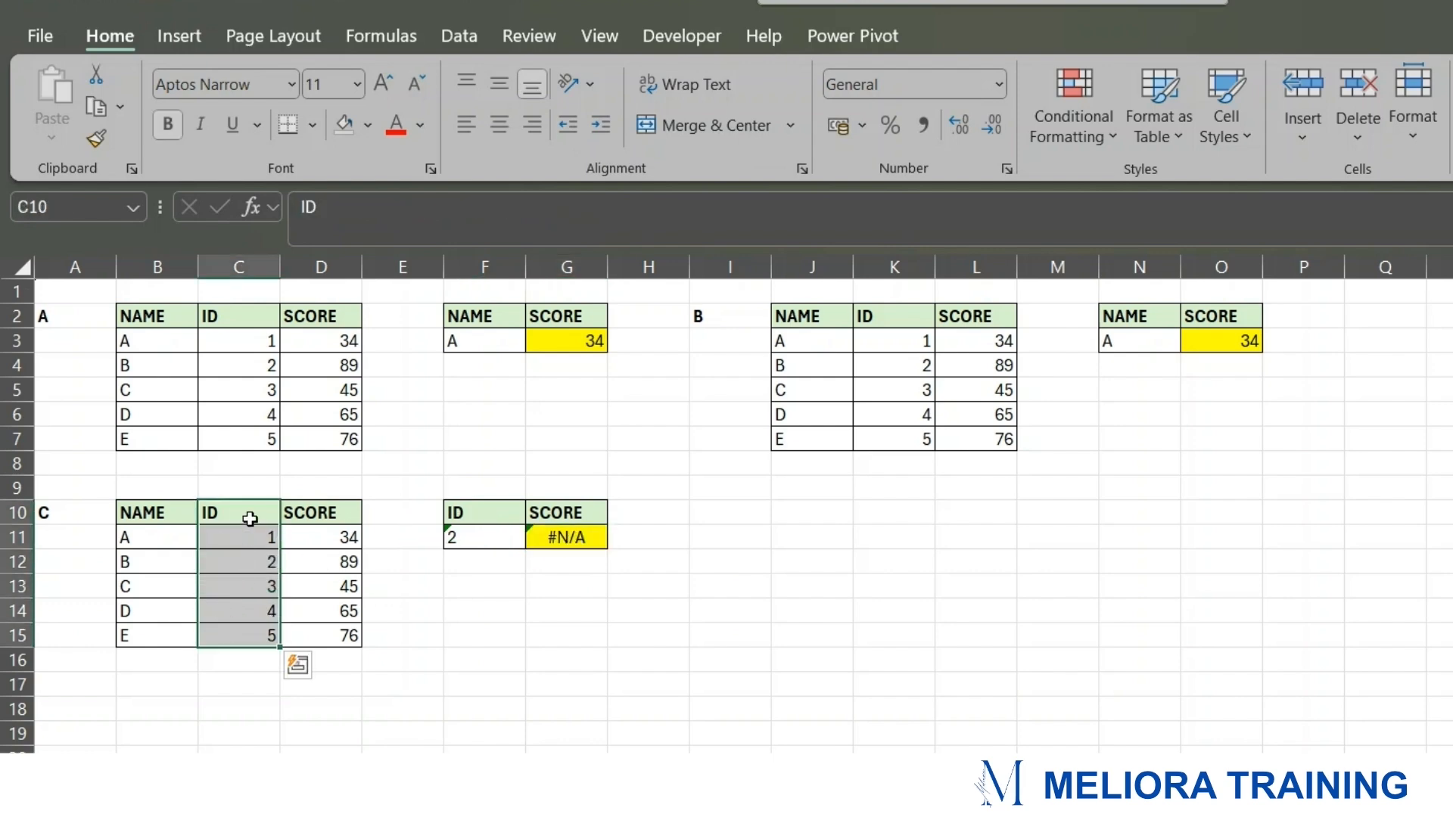
drag(220, 542, 249, 636)
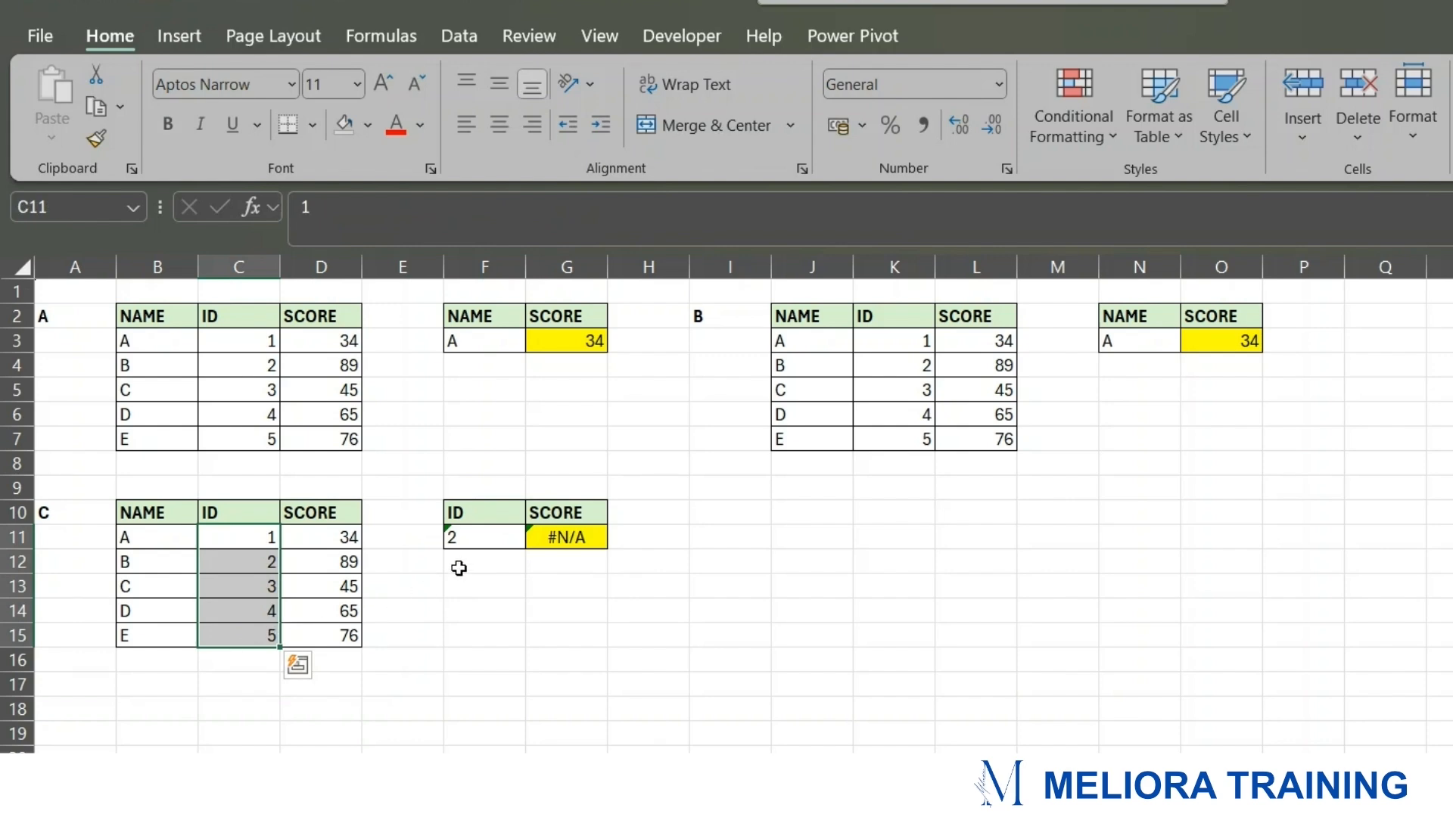
- Remove the leading apostrophe from example C's lookup ID in F11 to store it as the number 2, and check the score in G11
click(470, 537)
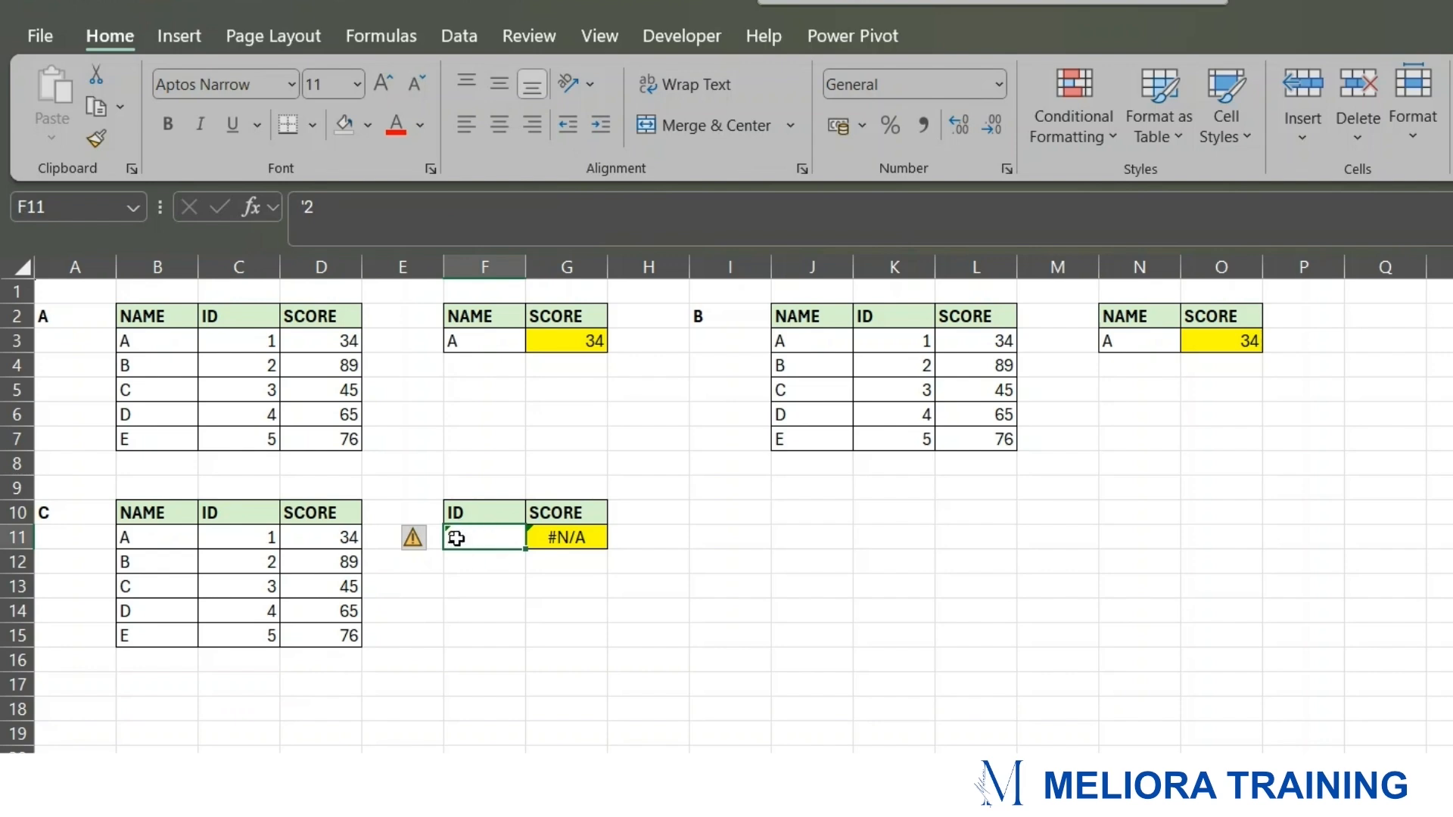
mouse_move(420, 545)
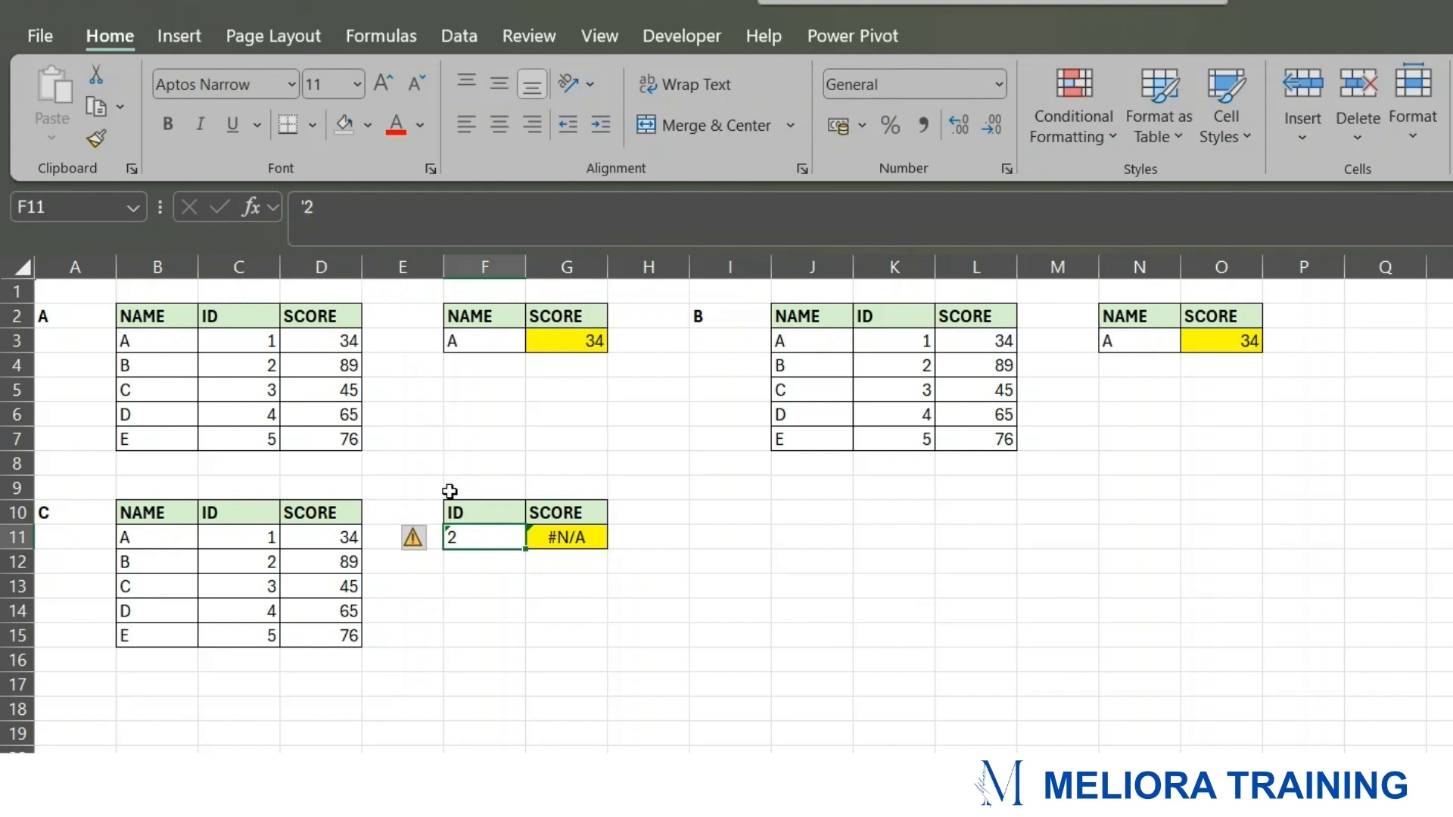
click(309, 205)
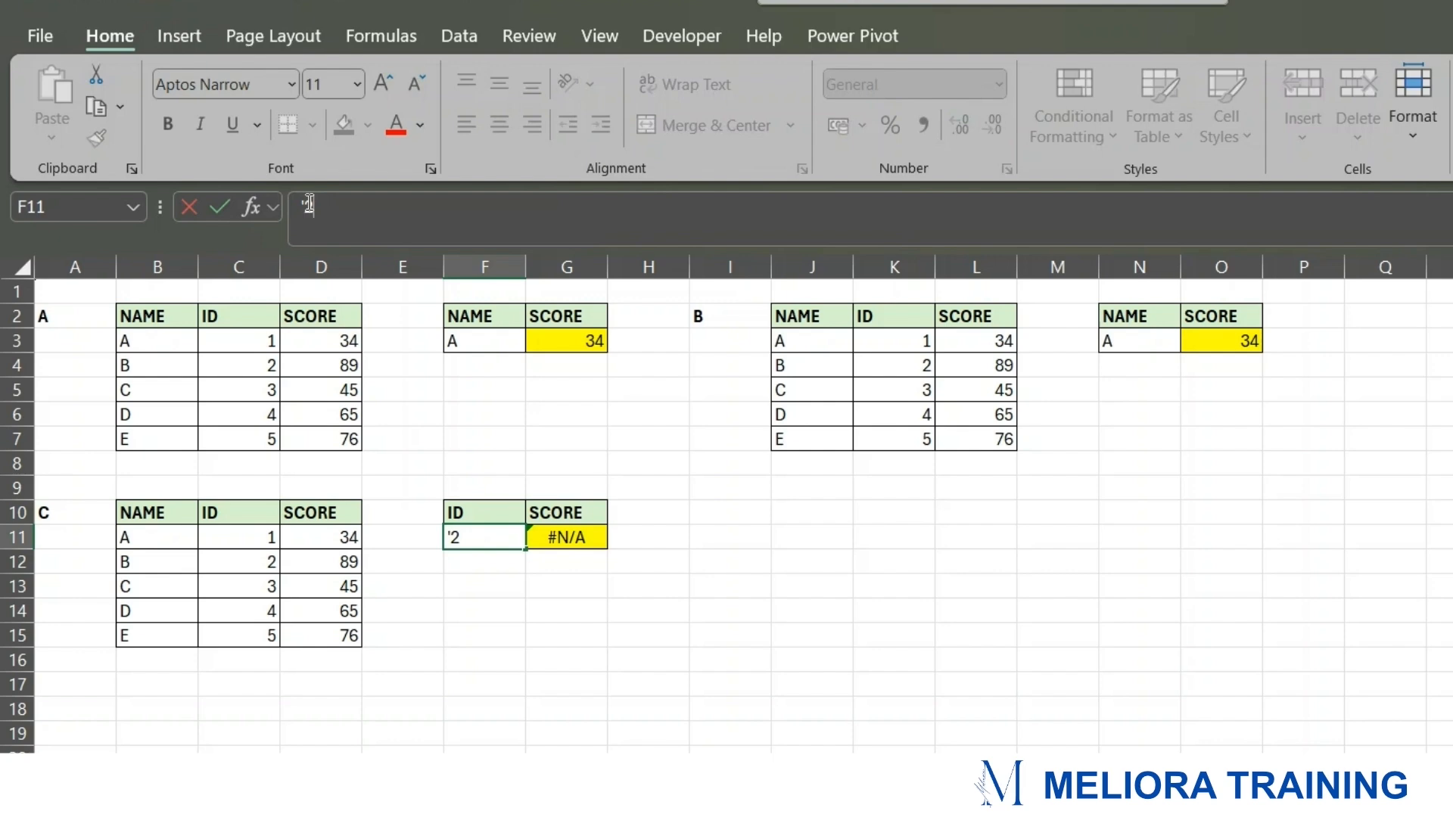
key(BackSpace)
key(Return)
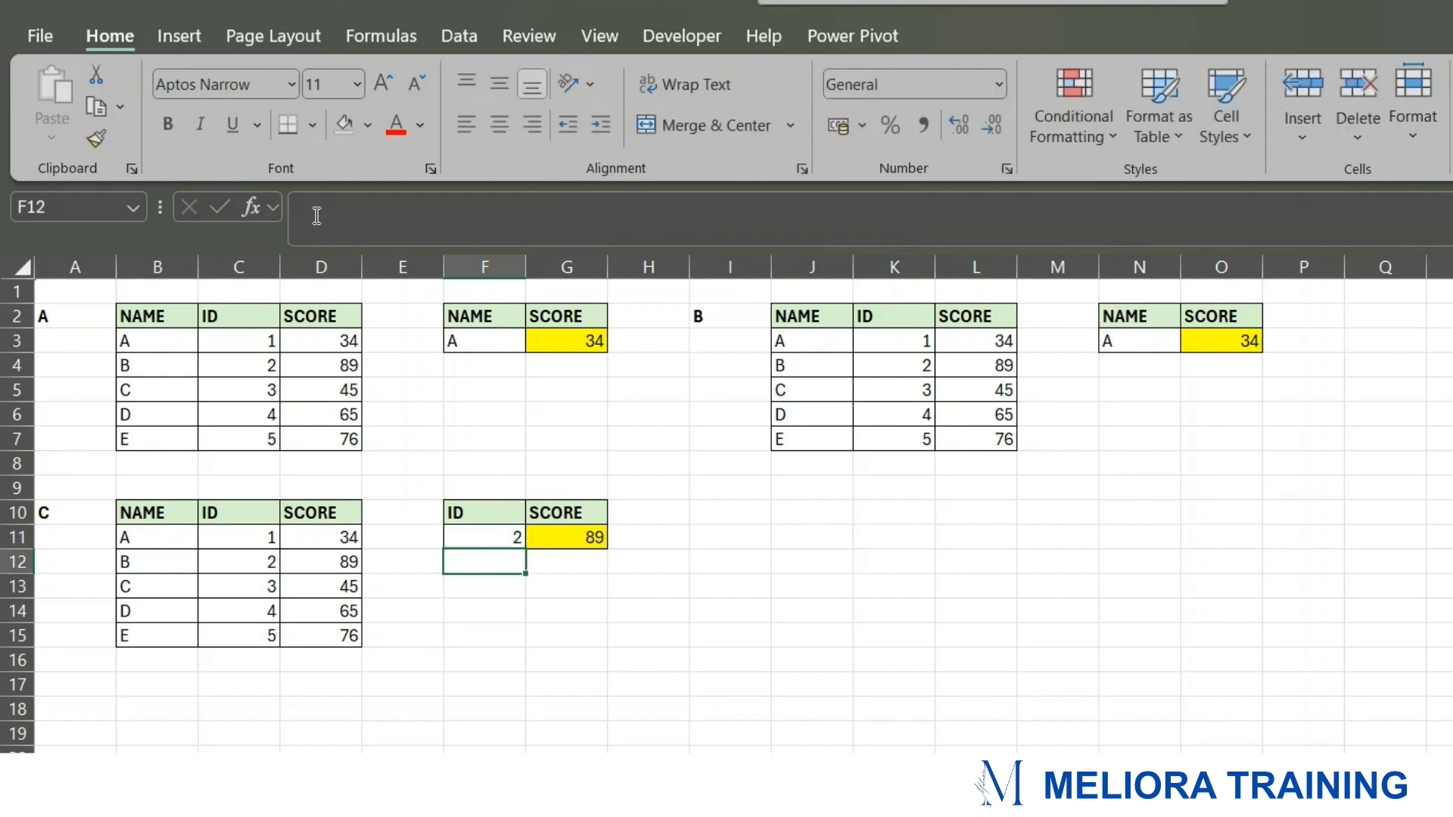
click(485, 538)
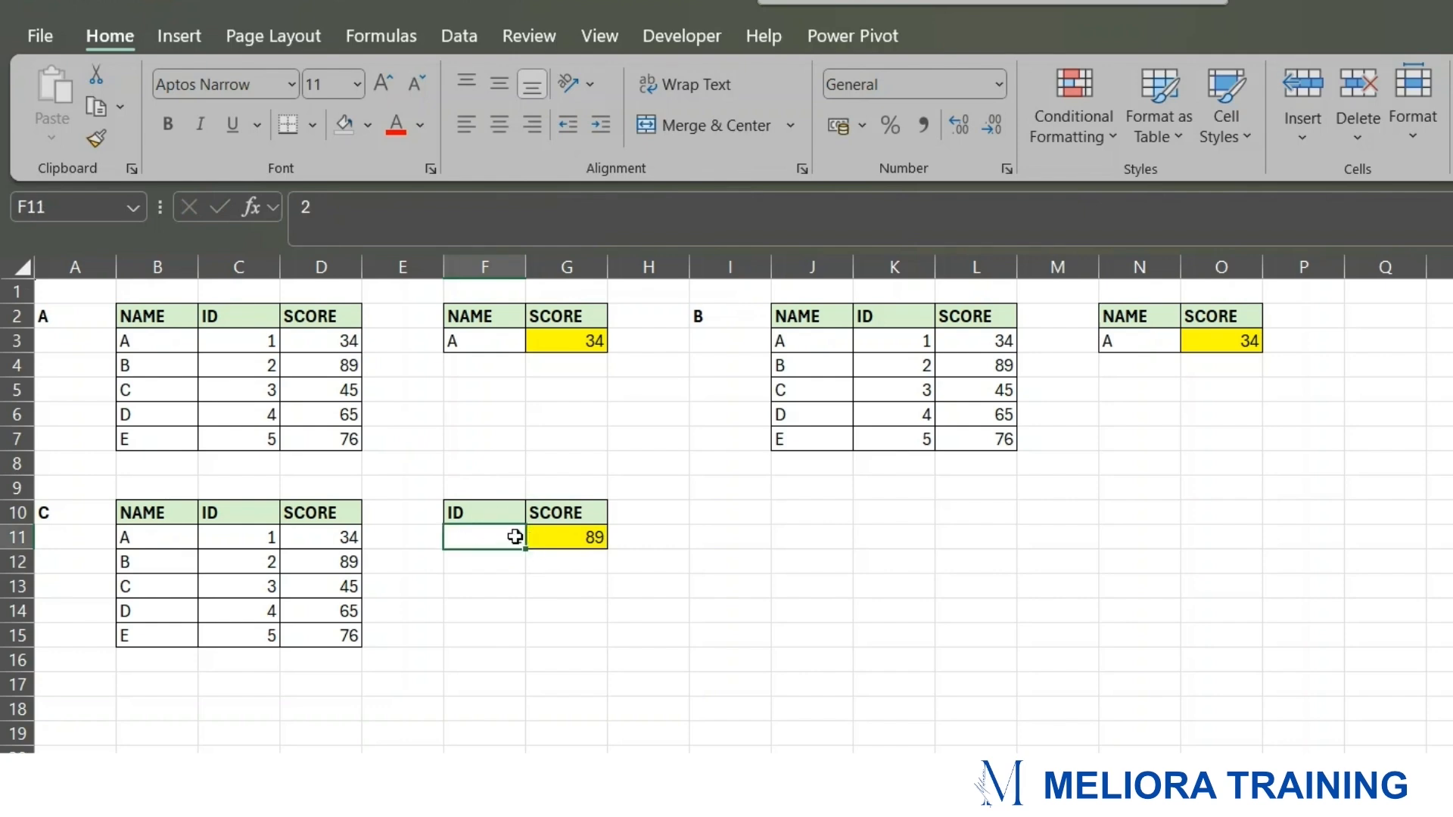
click(589, 537)
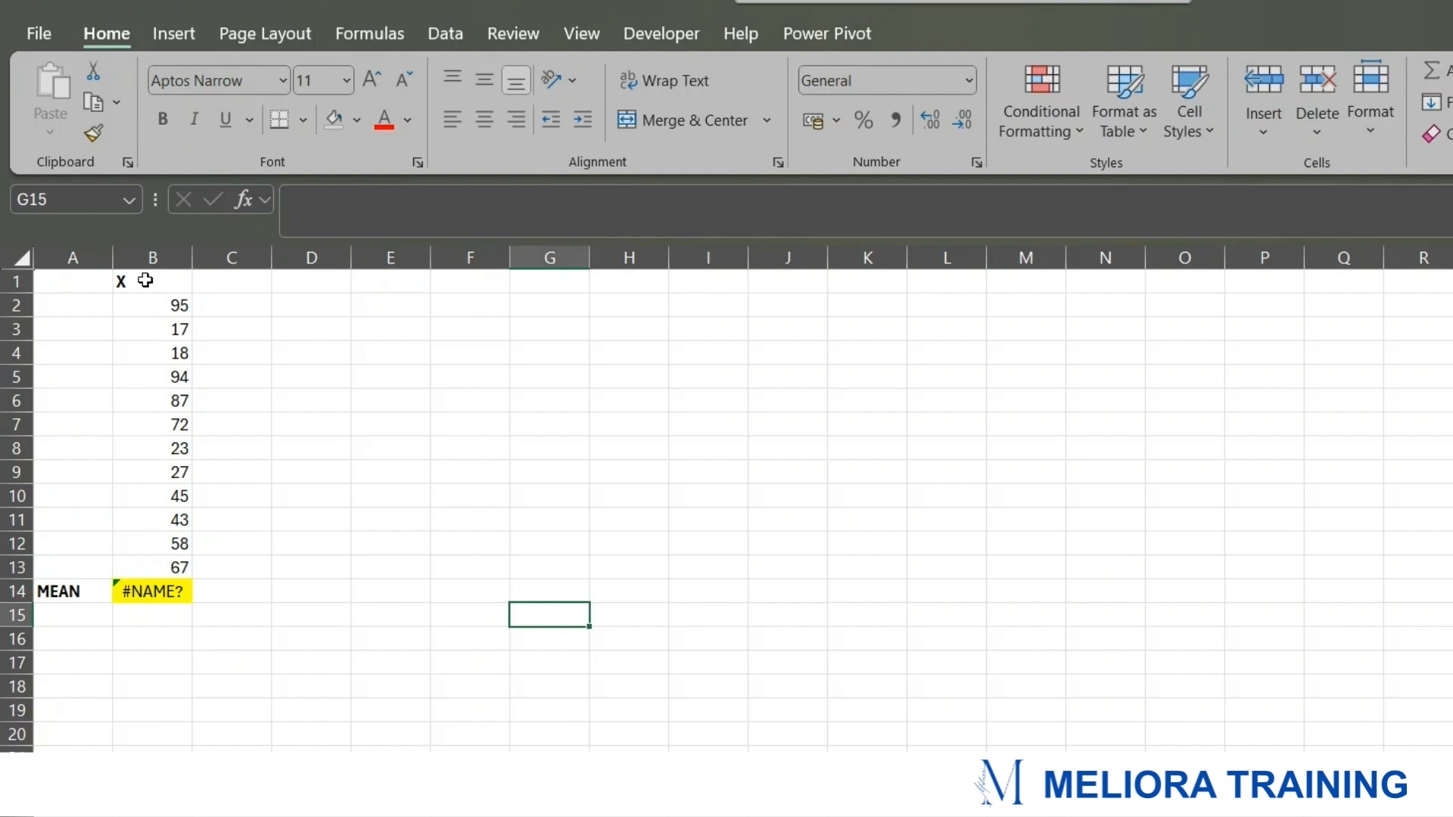
- Examine the X column in B1:B13 and the MEAN formula in B14 of the #NAME? example
drag(146, 281, 129, 568)
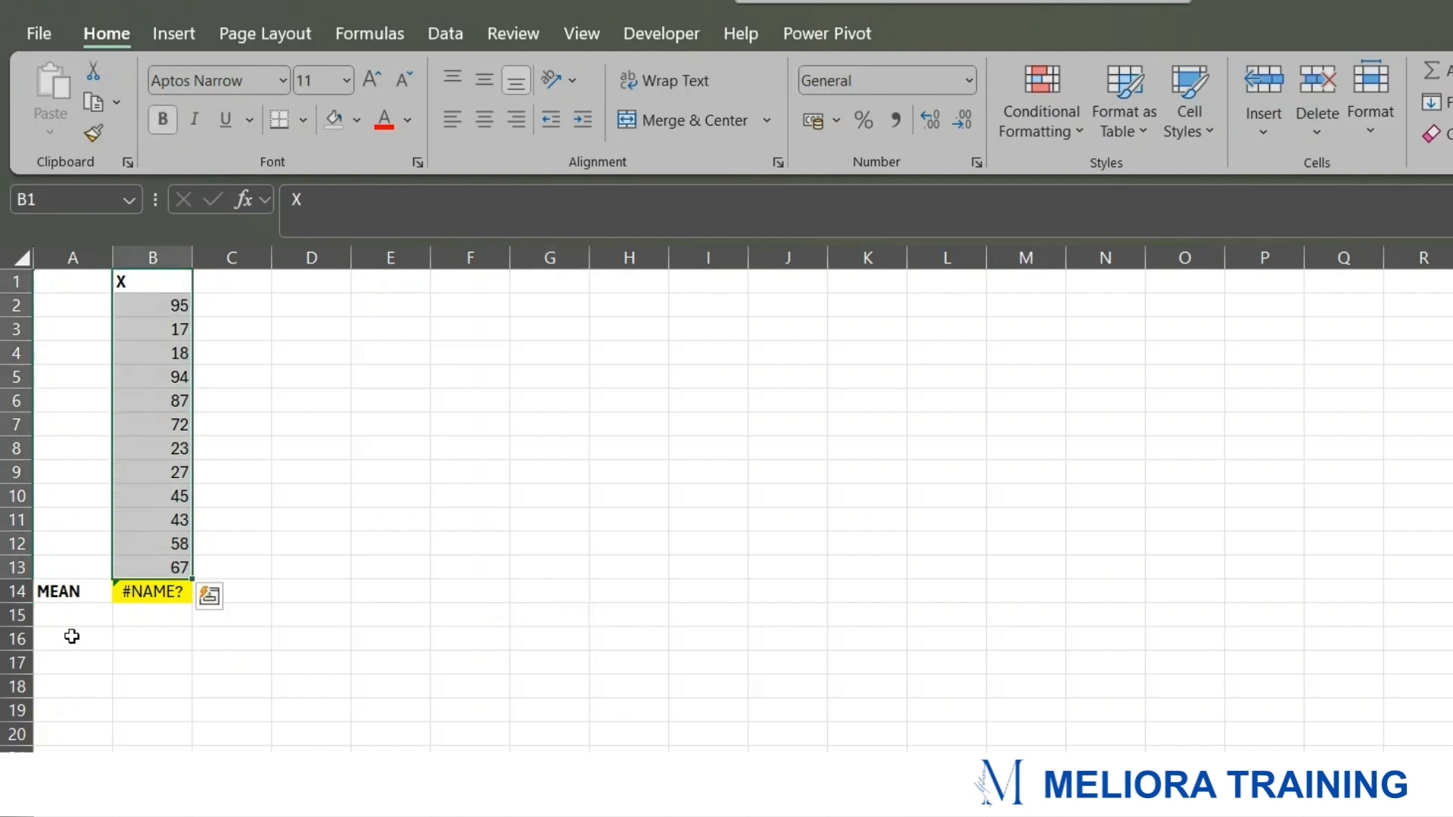
click(67, 591)
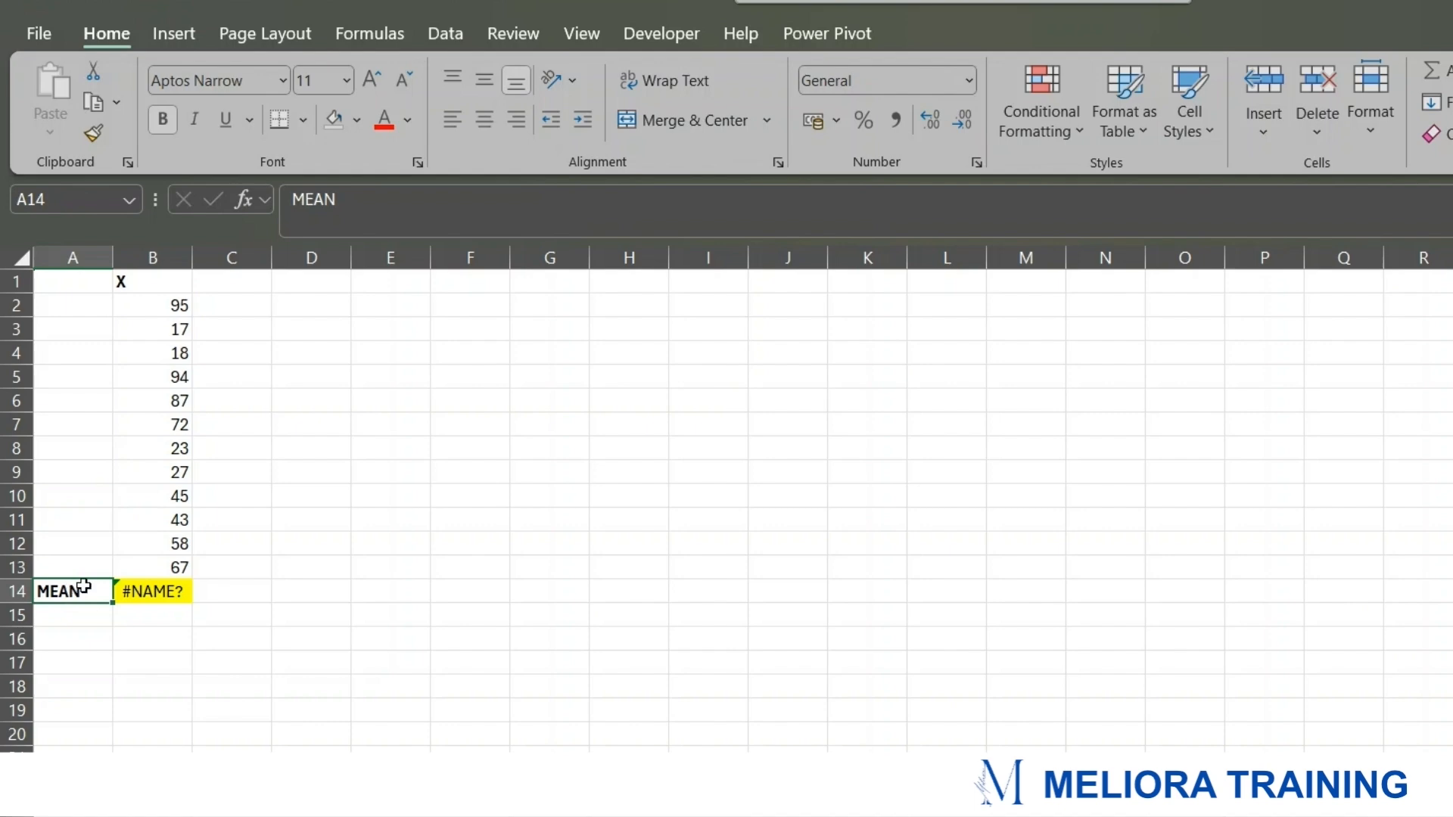
click(147, 591)
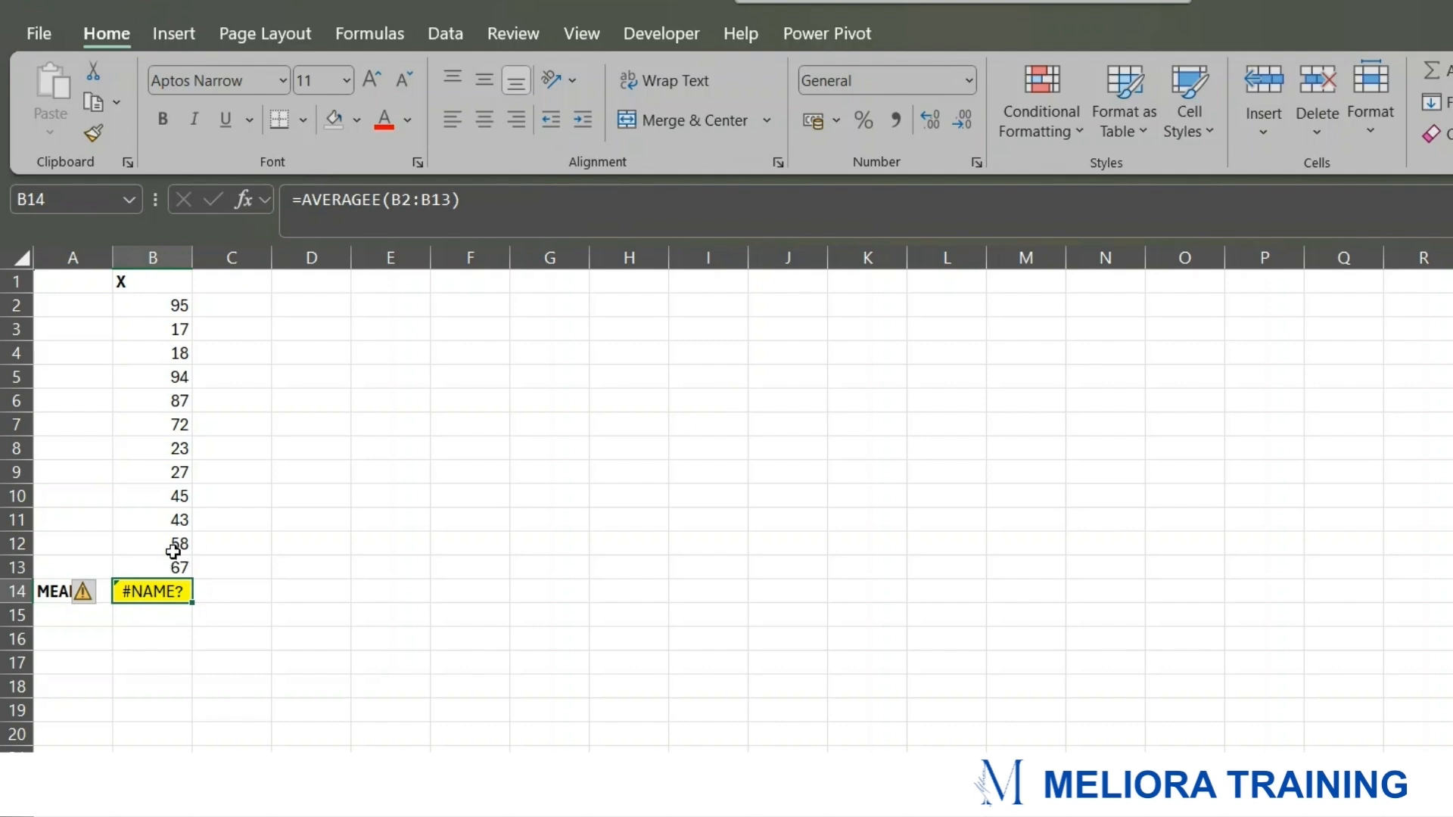
- Correct the misspelled function name in B14 so the formula reads =AVERAGE(B2:B13)
click(383, 205)
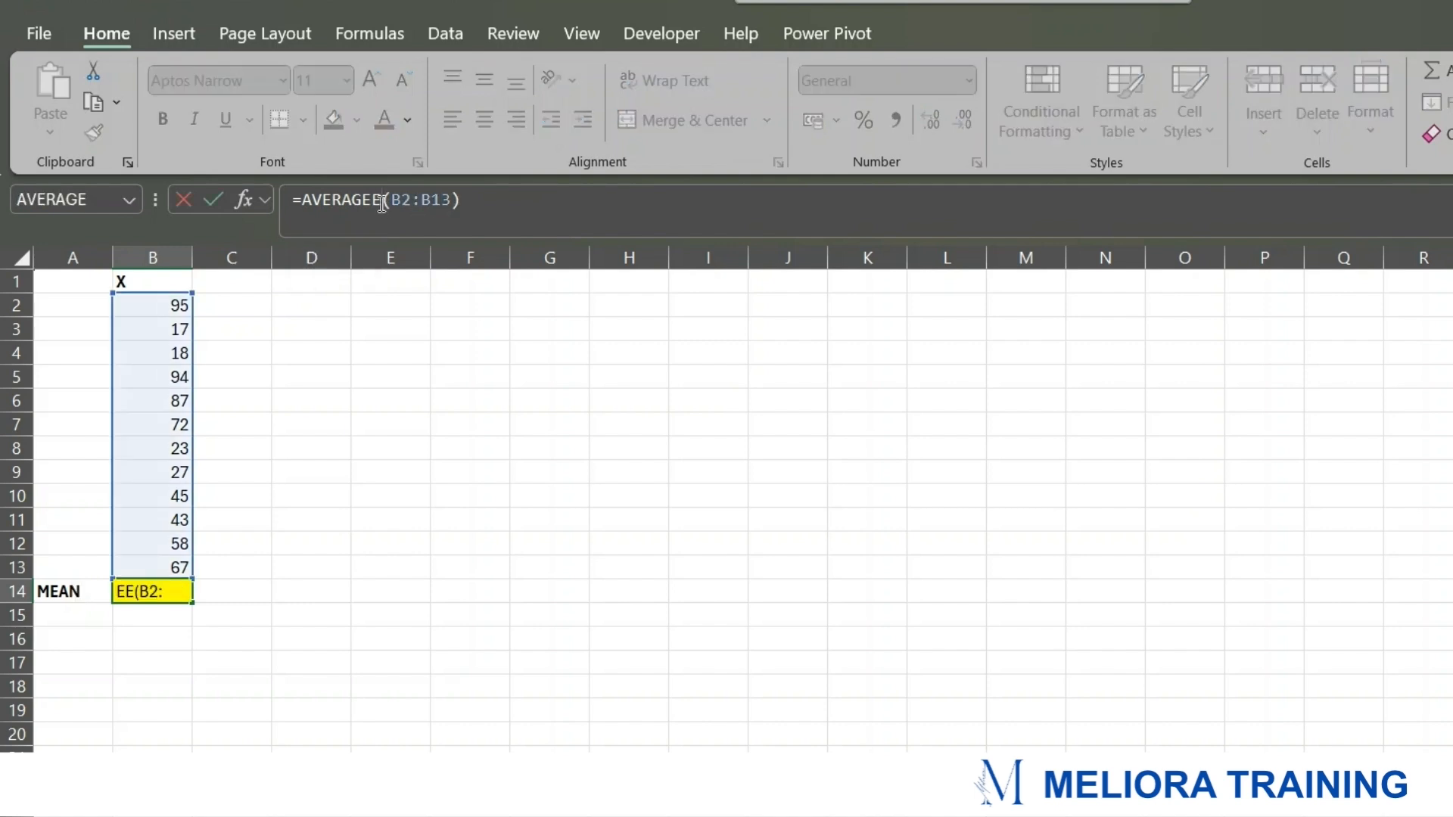
key(BackSpace)
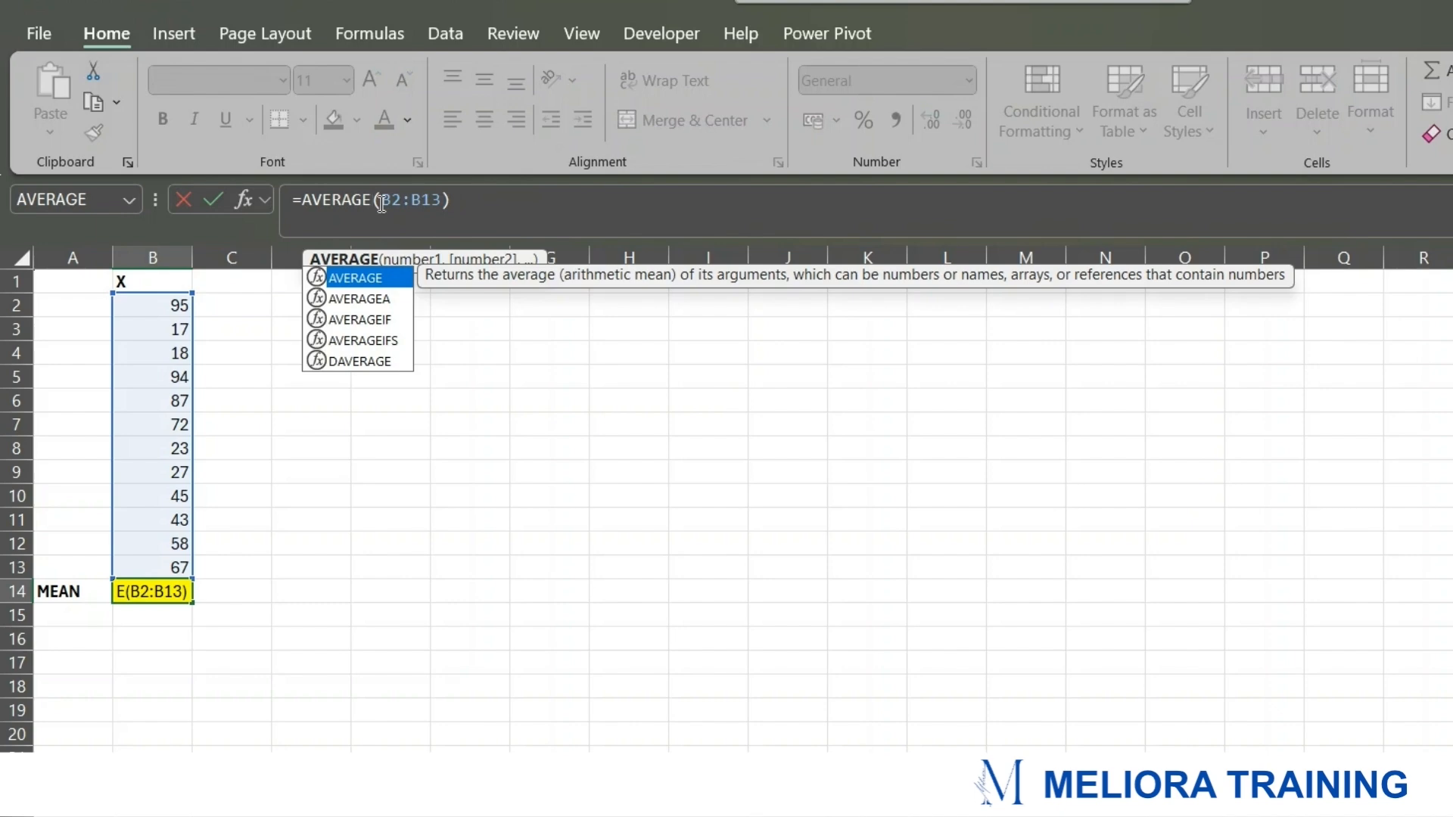
click(370, 280)
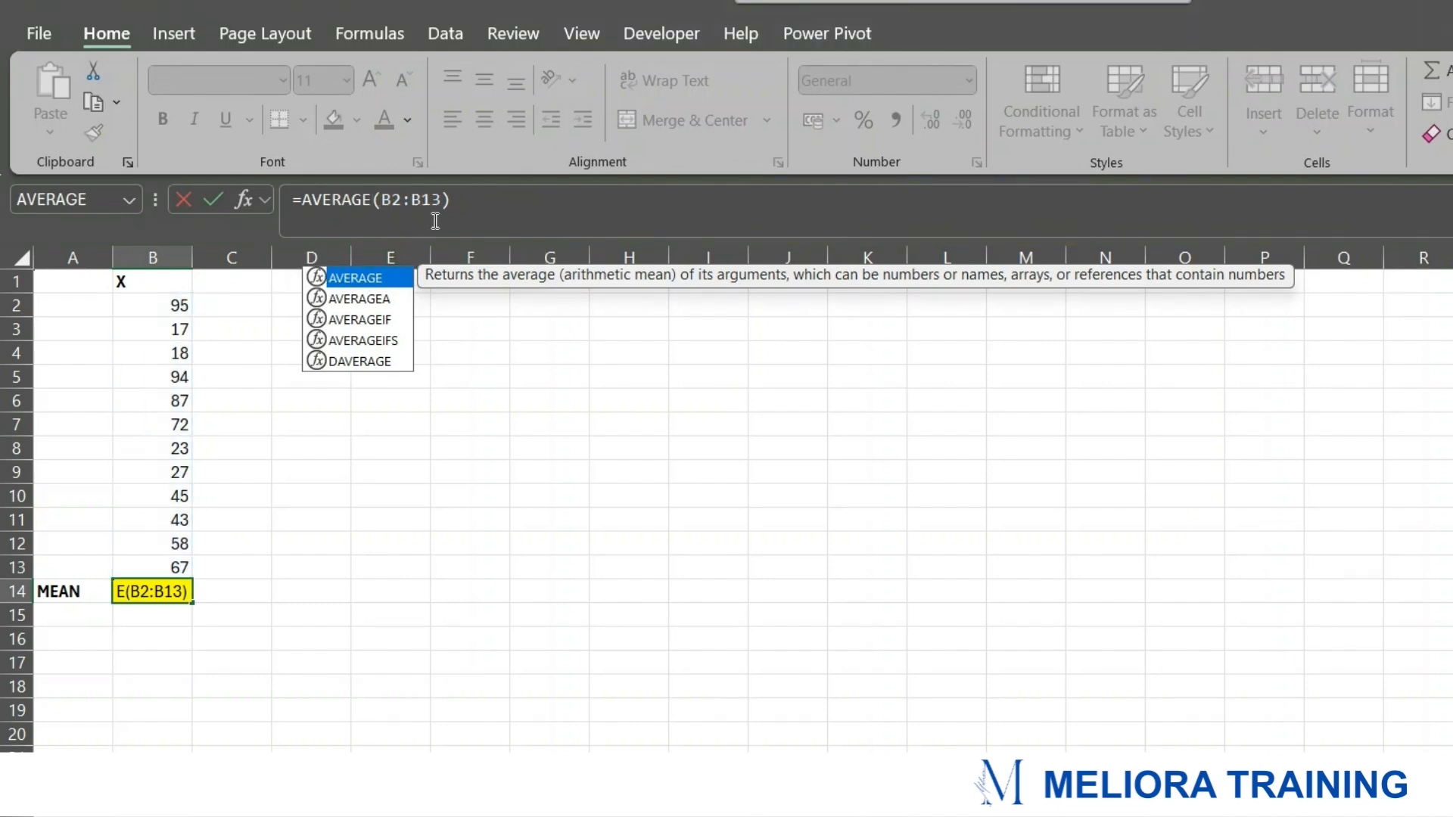
click(459, 207)
key(Return)
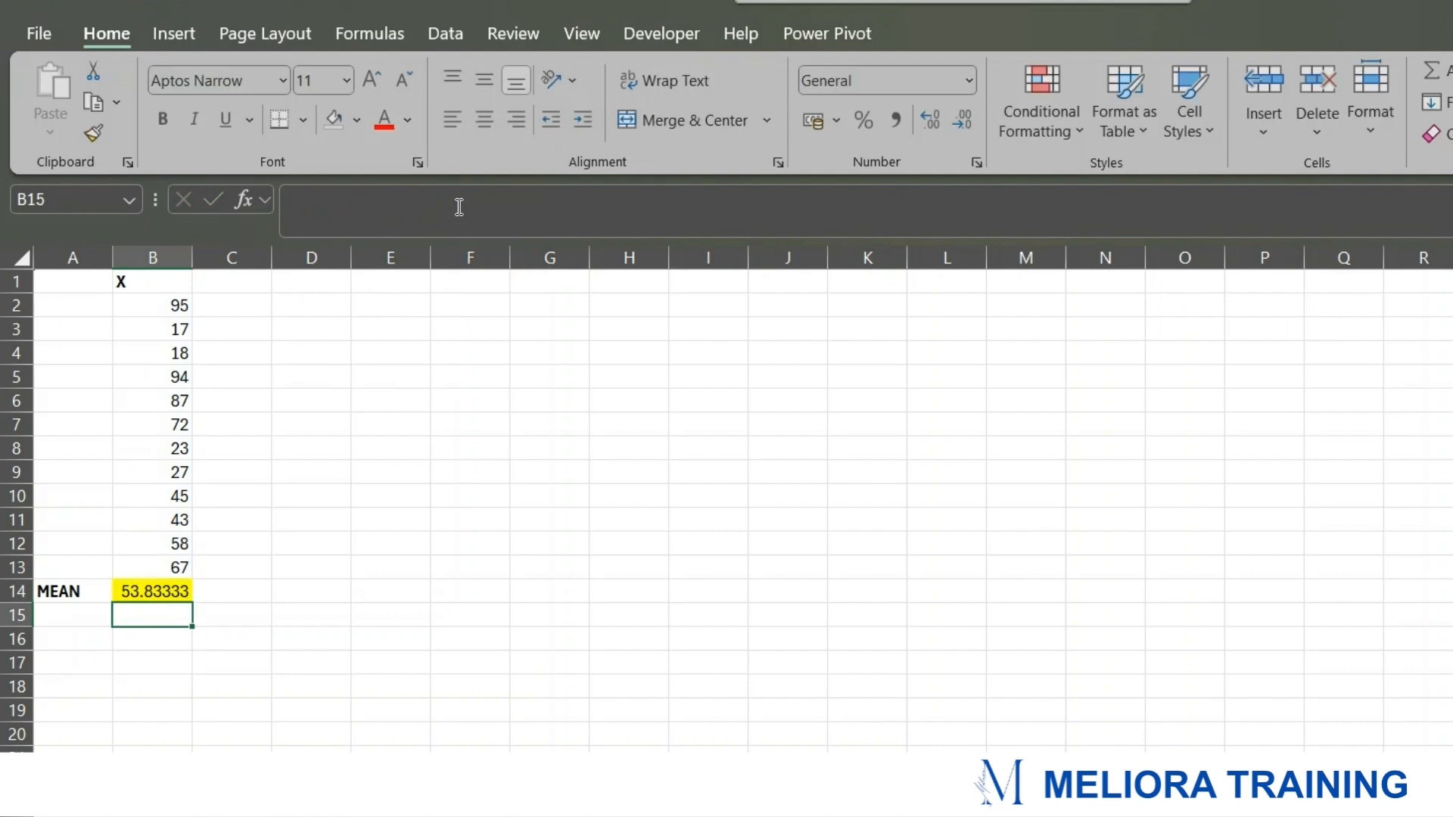
- Check the corrected mean formula in B14 against the X values in B2:B13
click(154, 589)
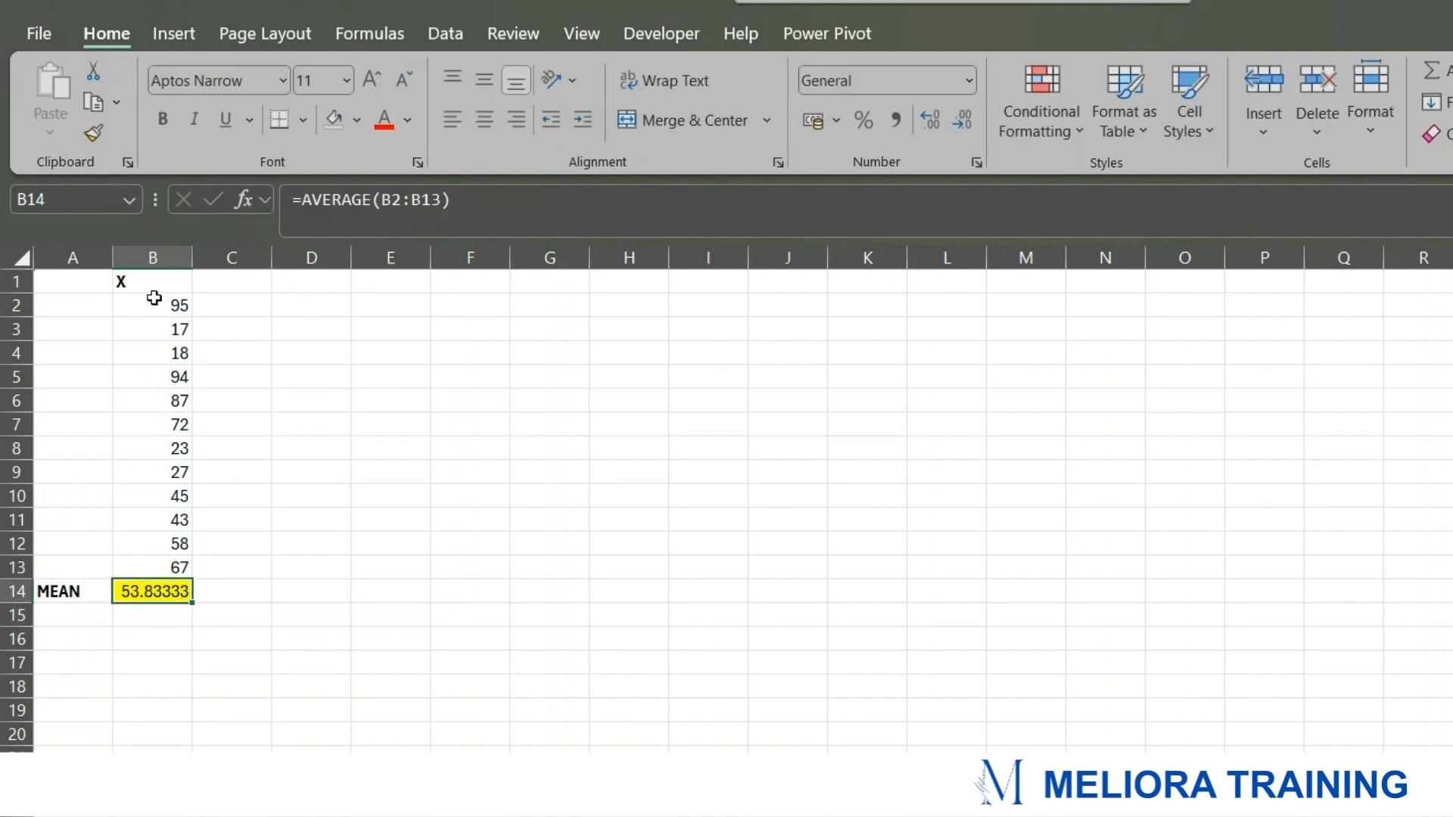
drag(149, 292, 142, 586)
click(403, 609)
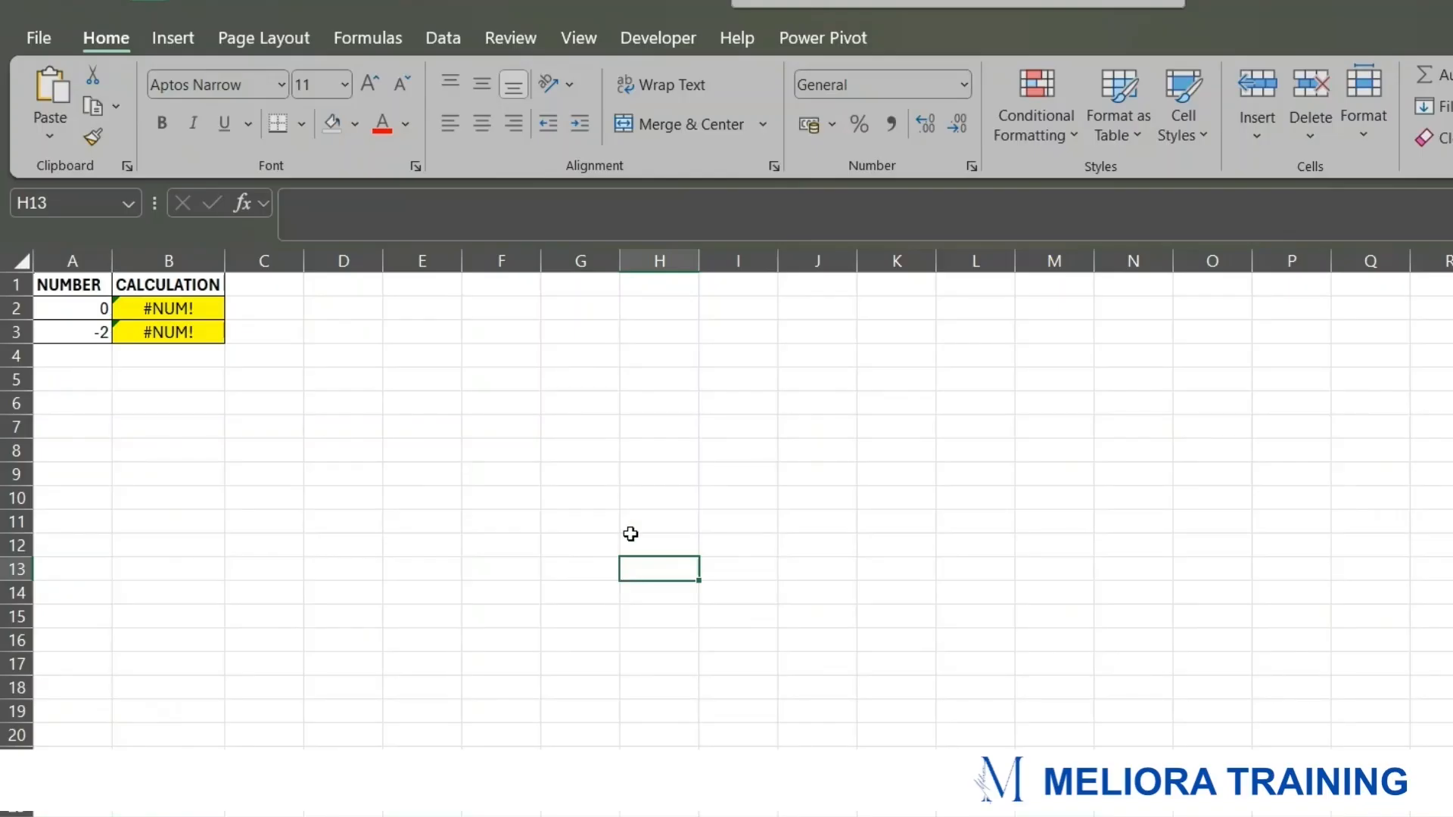
- Examine the NUMBER and CALCULATION table in A1:B3 and the LOG formula in B2 of the #NUM! example
drag(101, 290, 217, 327)
click(365, 328)
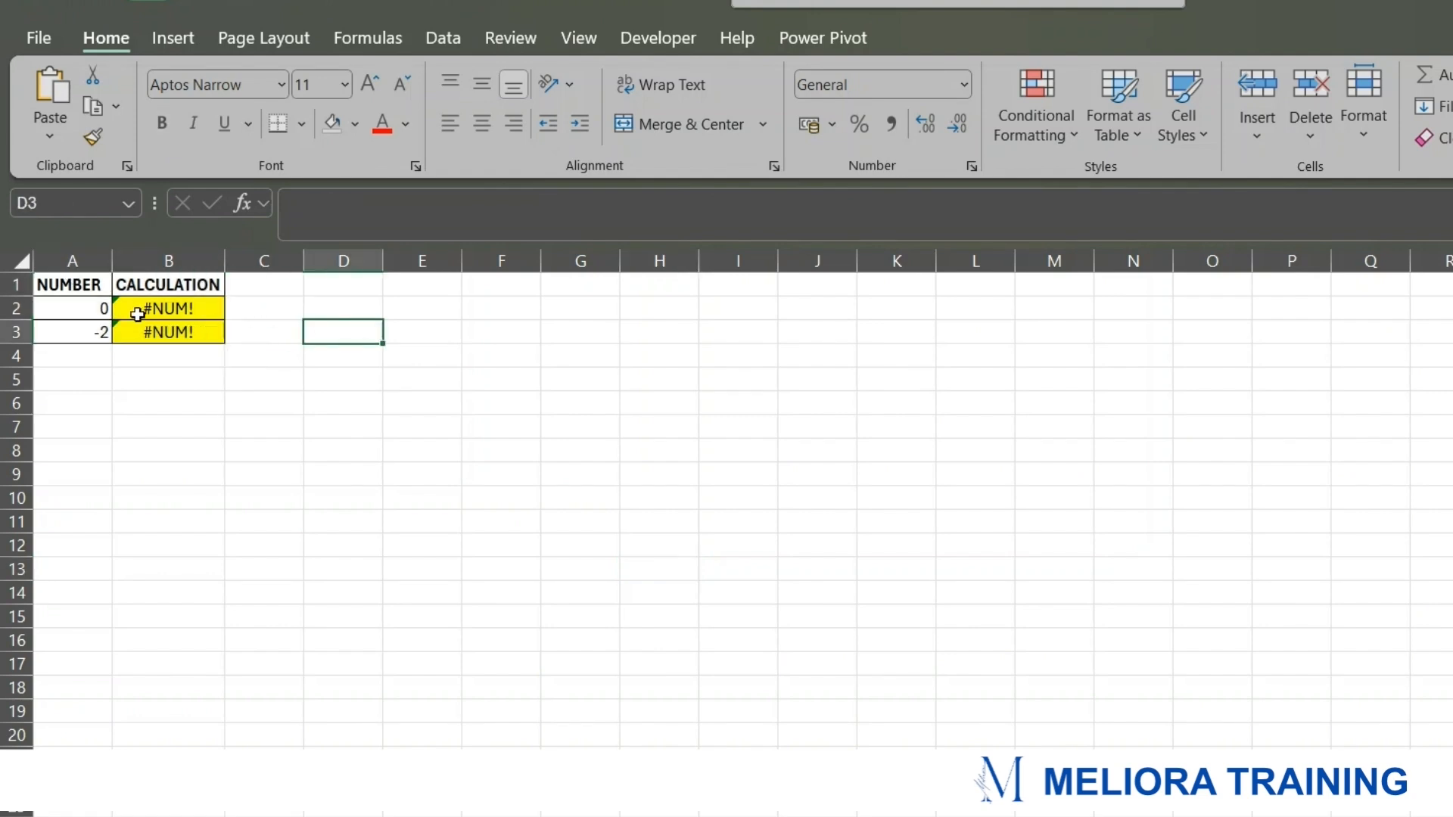
click(181, 310)
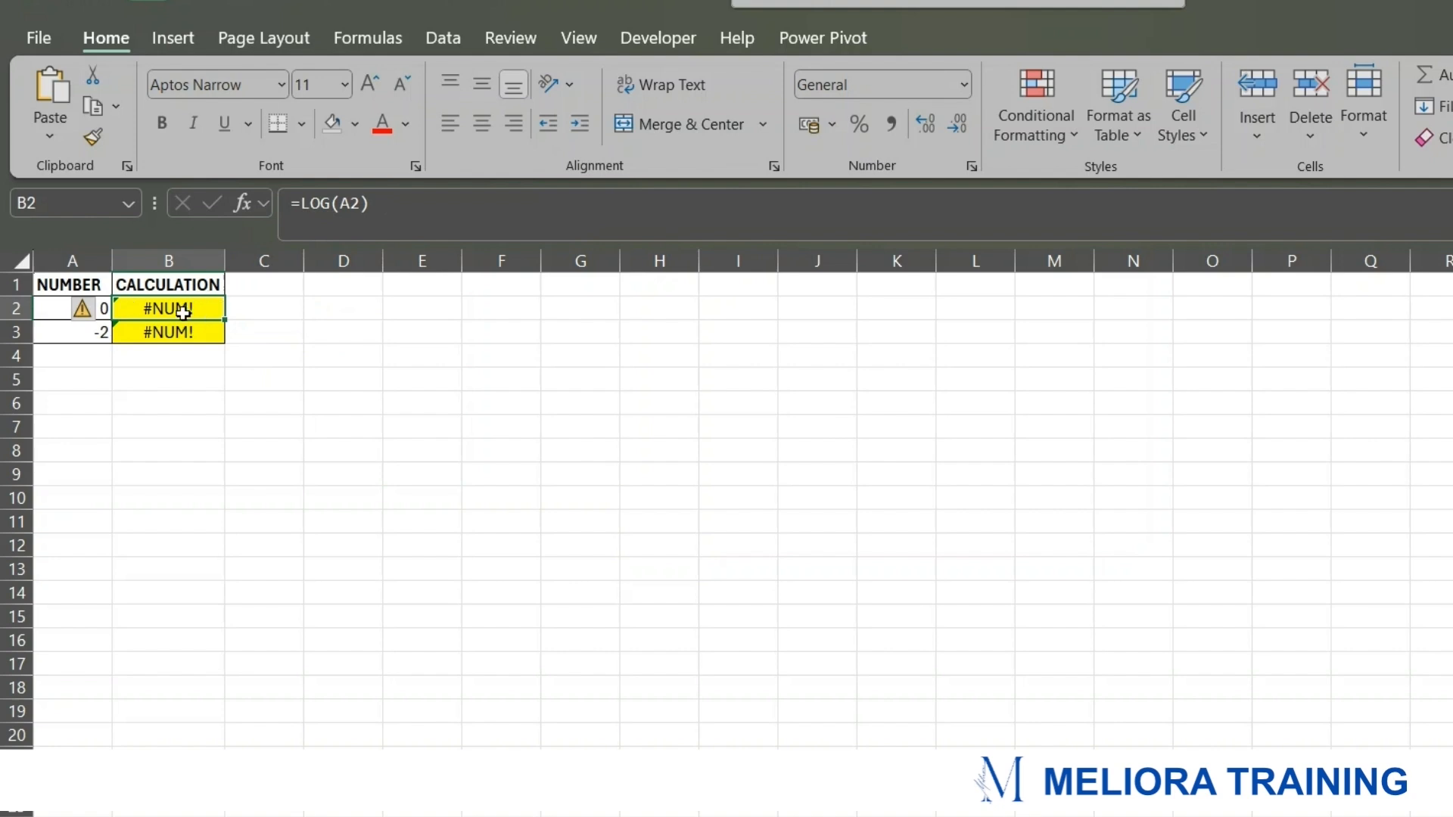
click(370, 370)
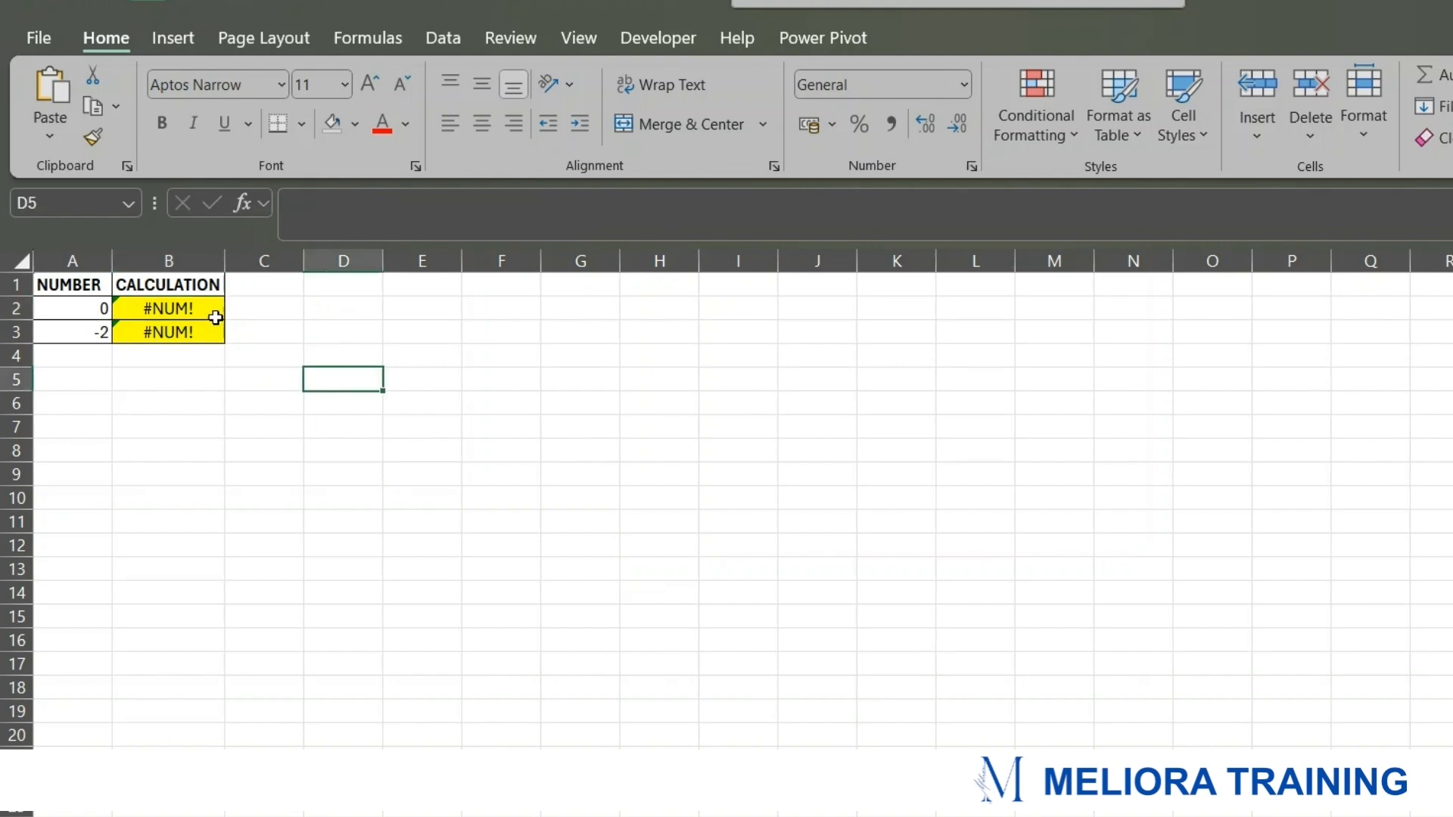
- Replace the number in A2 with 1 to give the LOG formula a valid input
click(97, 311)
key(BackSpace)
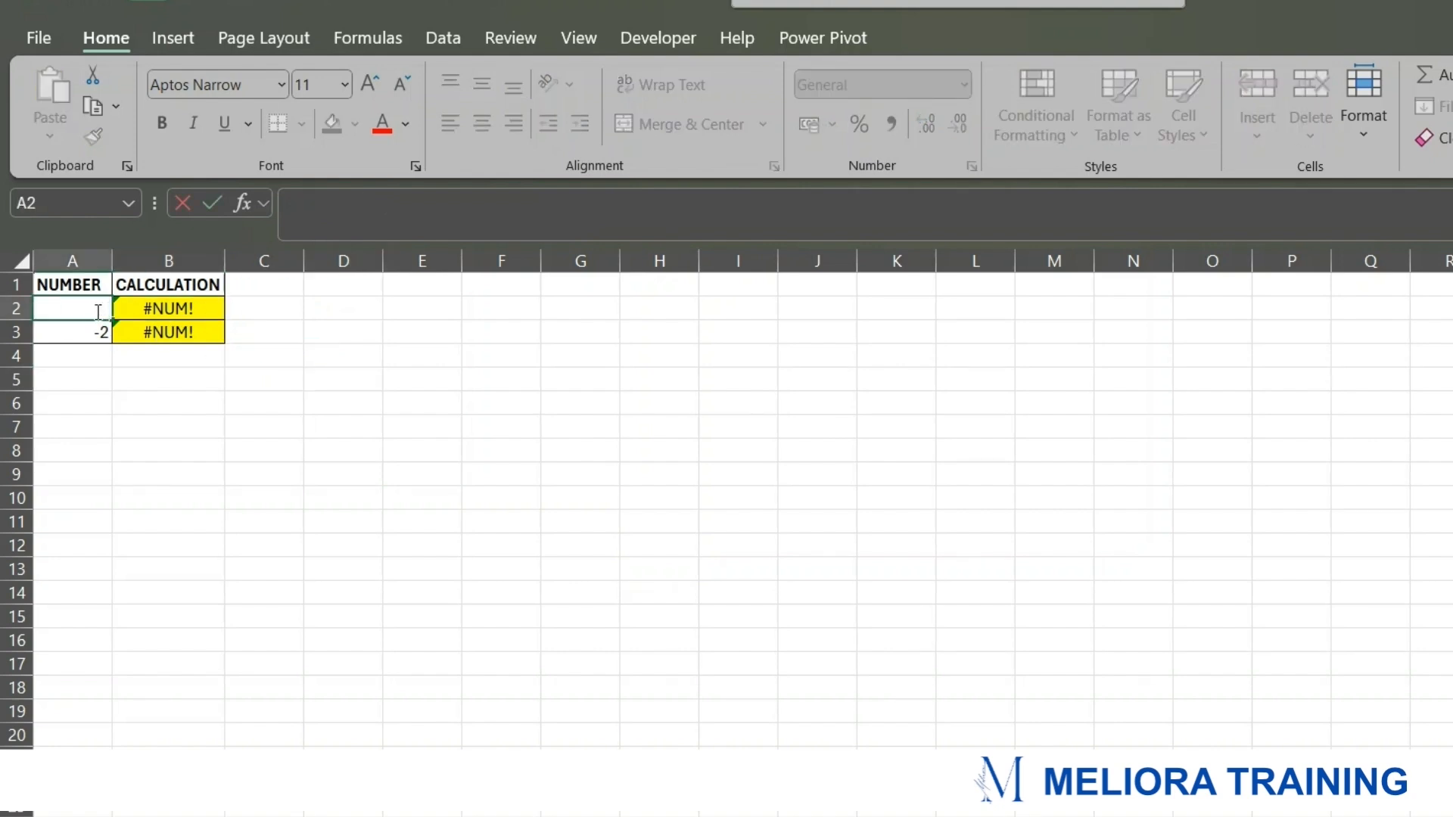
text(1)
key(Return)
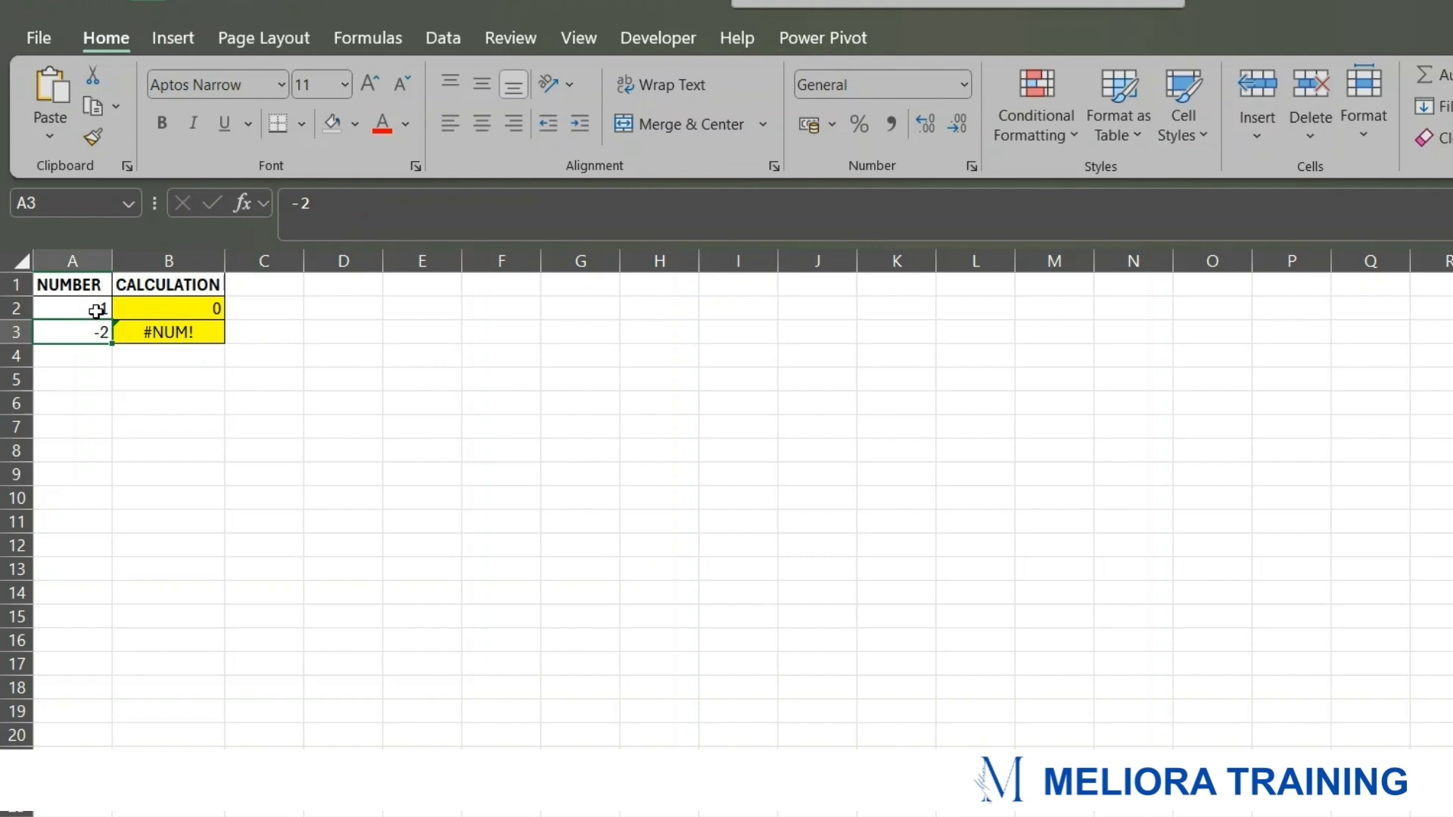
- Check the SQRT formula in B3 and remove the minus sign from the number in A3 so it reads 2
click(159, 330)
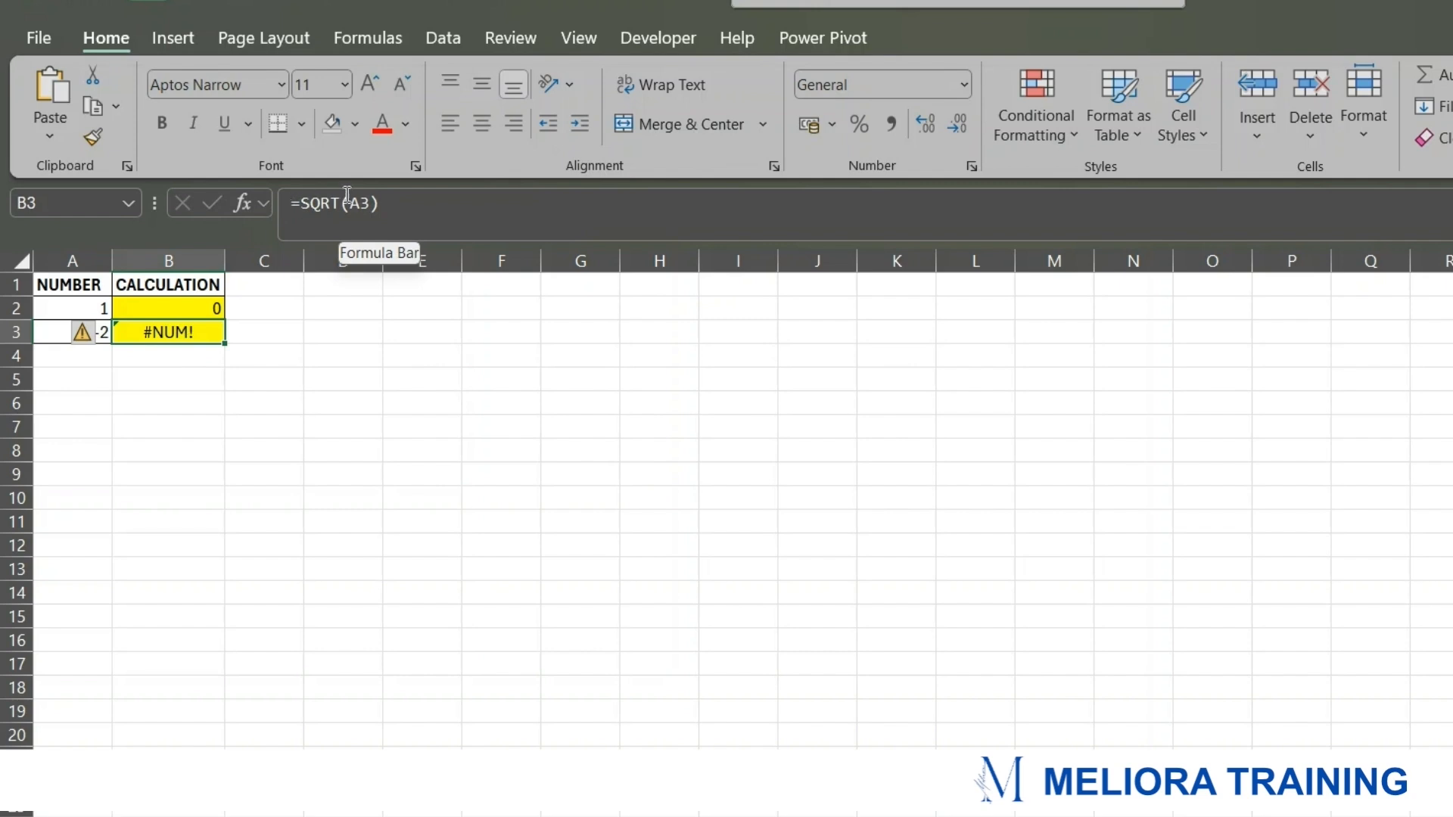
click(100, 366)
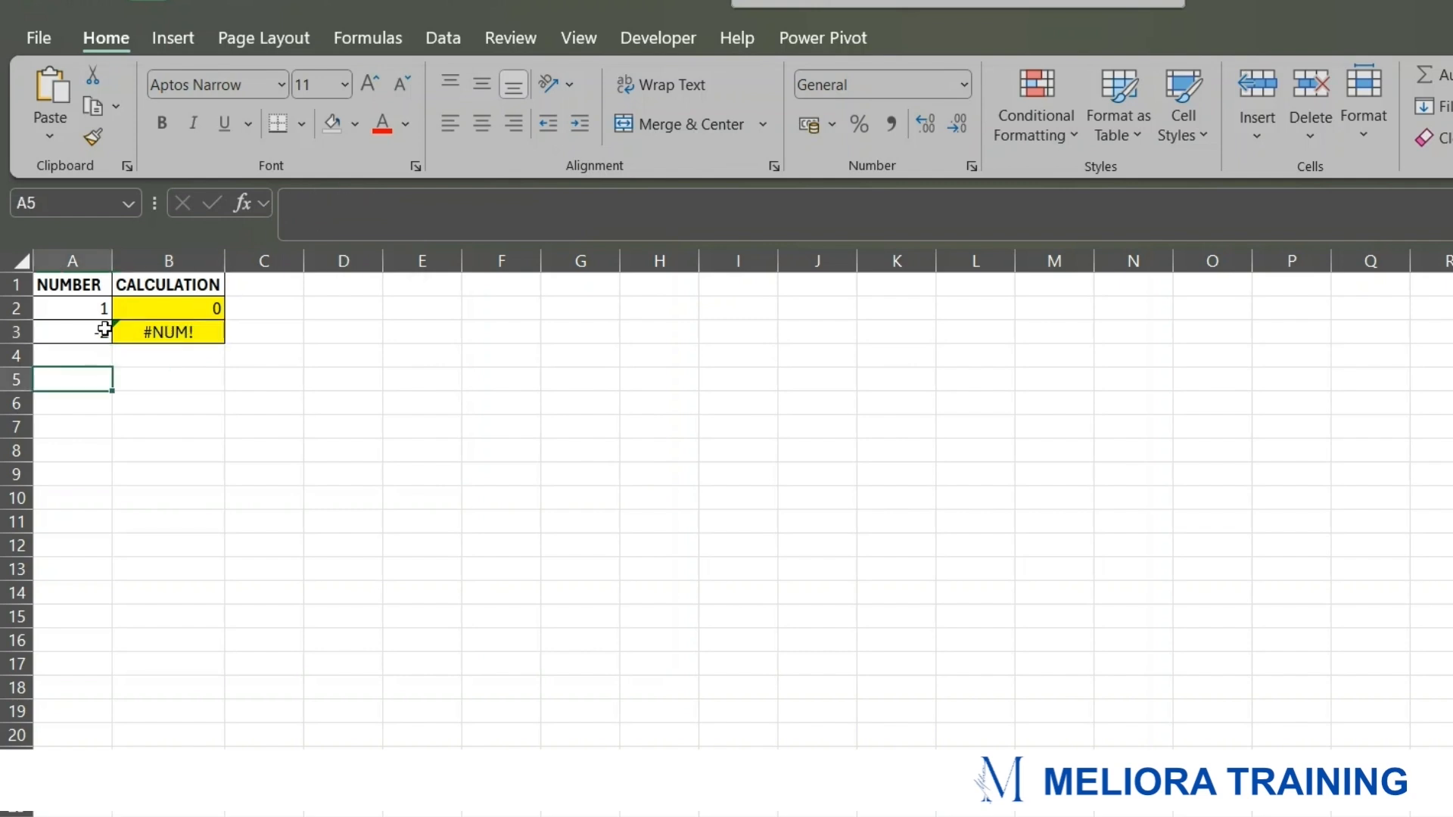
click(101, 328)
click(303, 209)
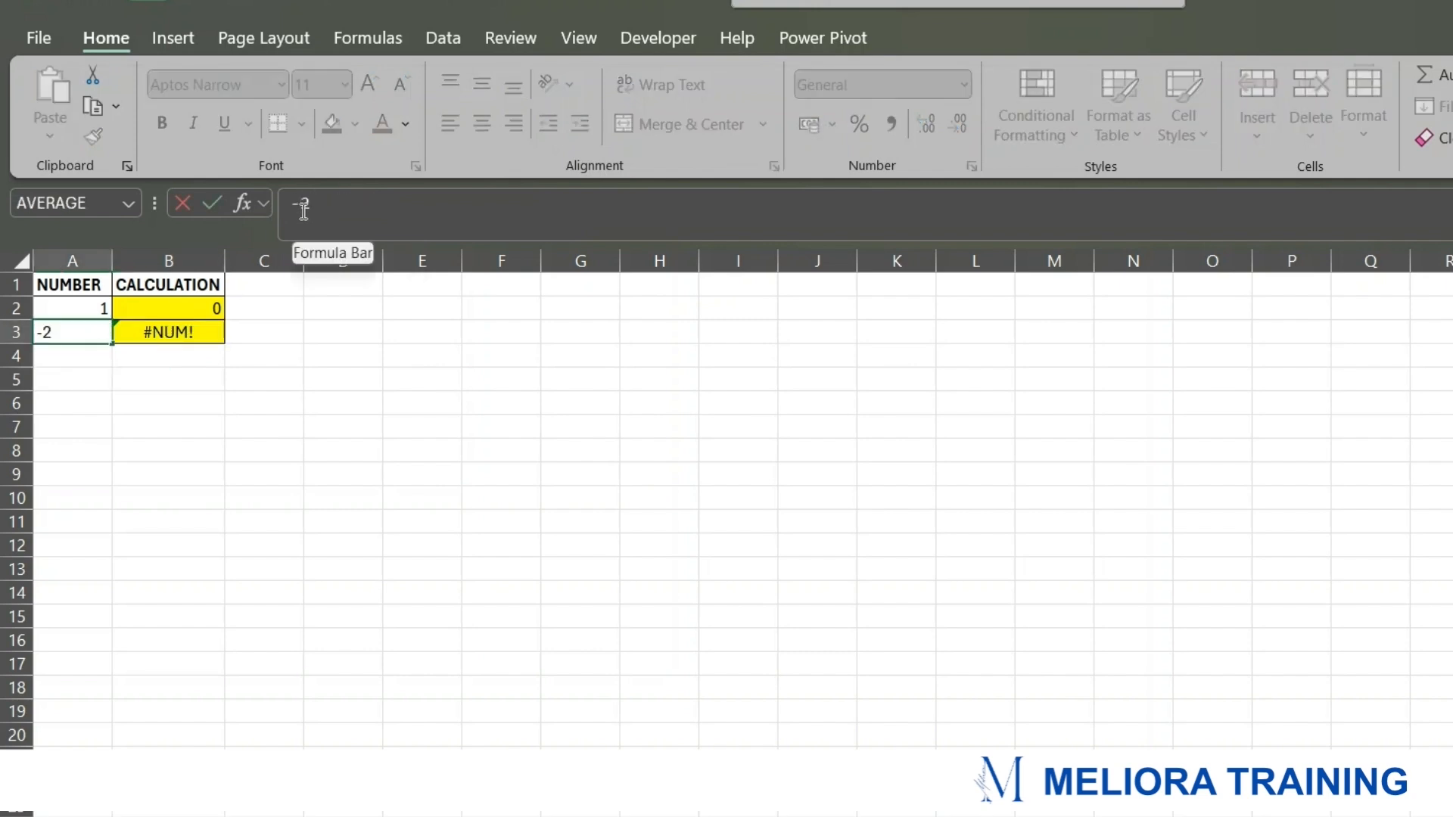
key(BackSpace)
key(Return)
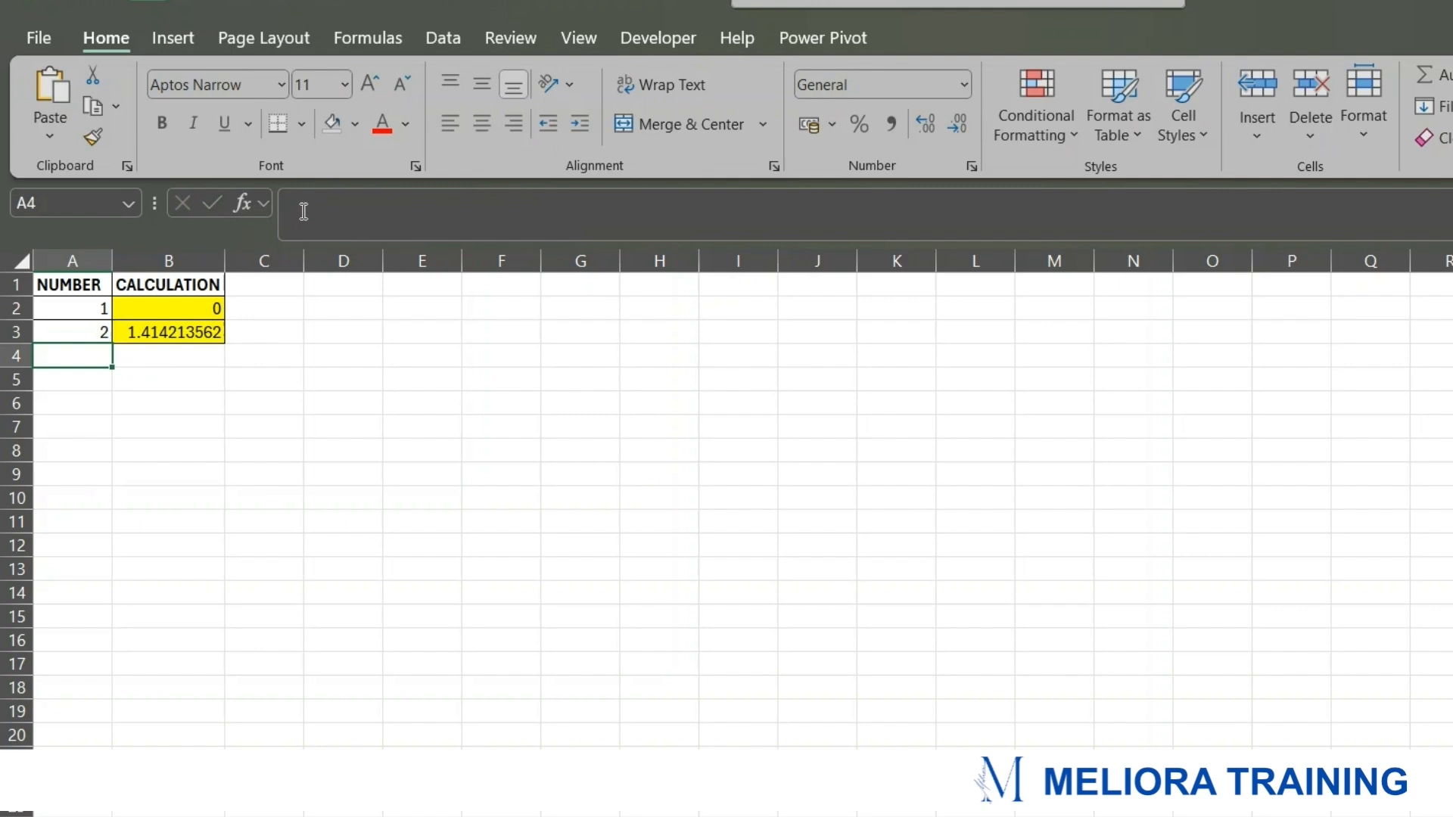
click(347, 355)
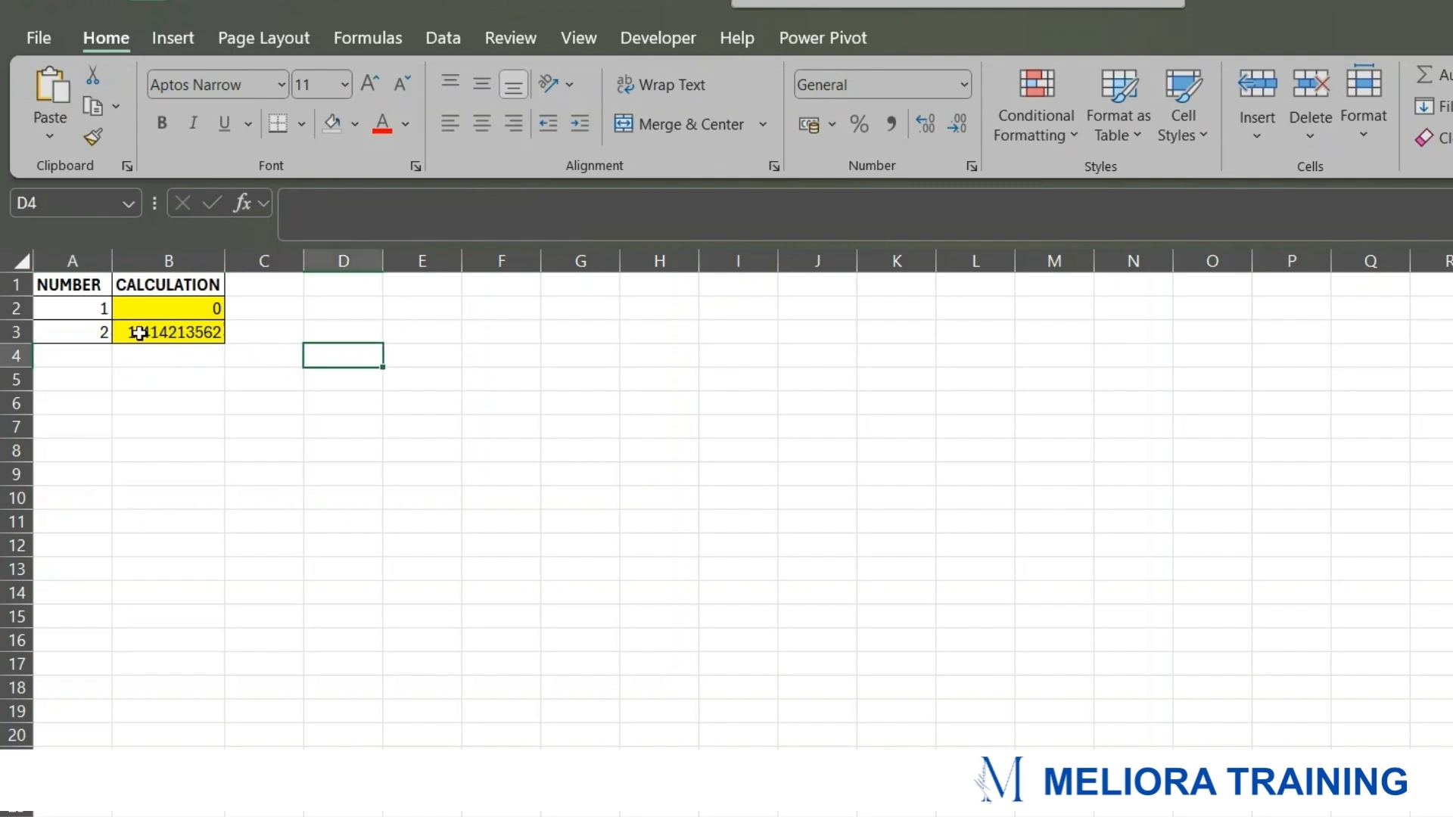
- Compare the corrected number in A3 with the square root calculation in B3
click(71, 331)
click(176, 331)
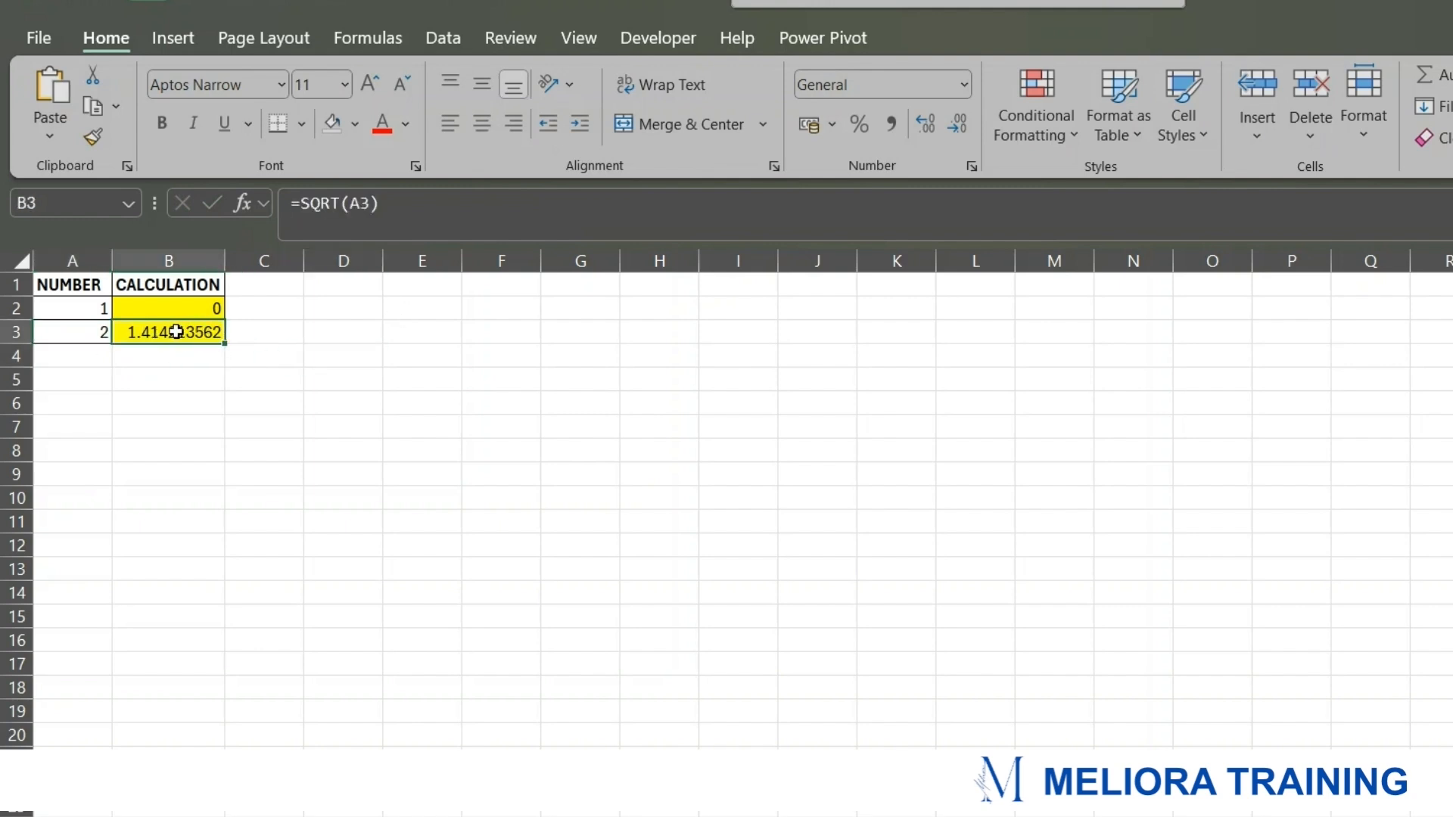
click(395, 375)
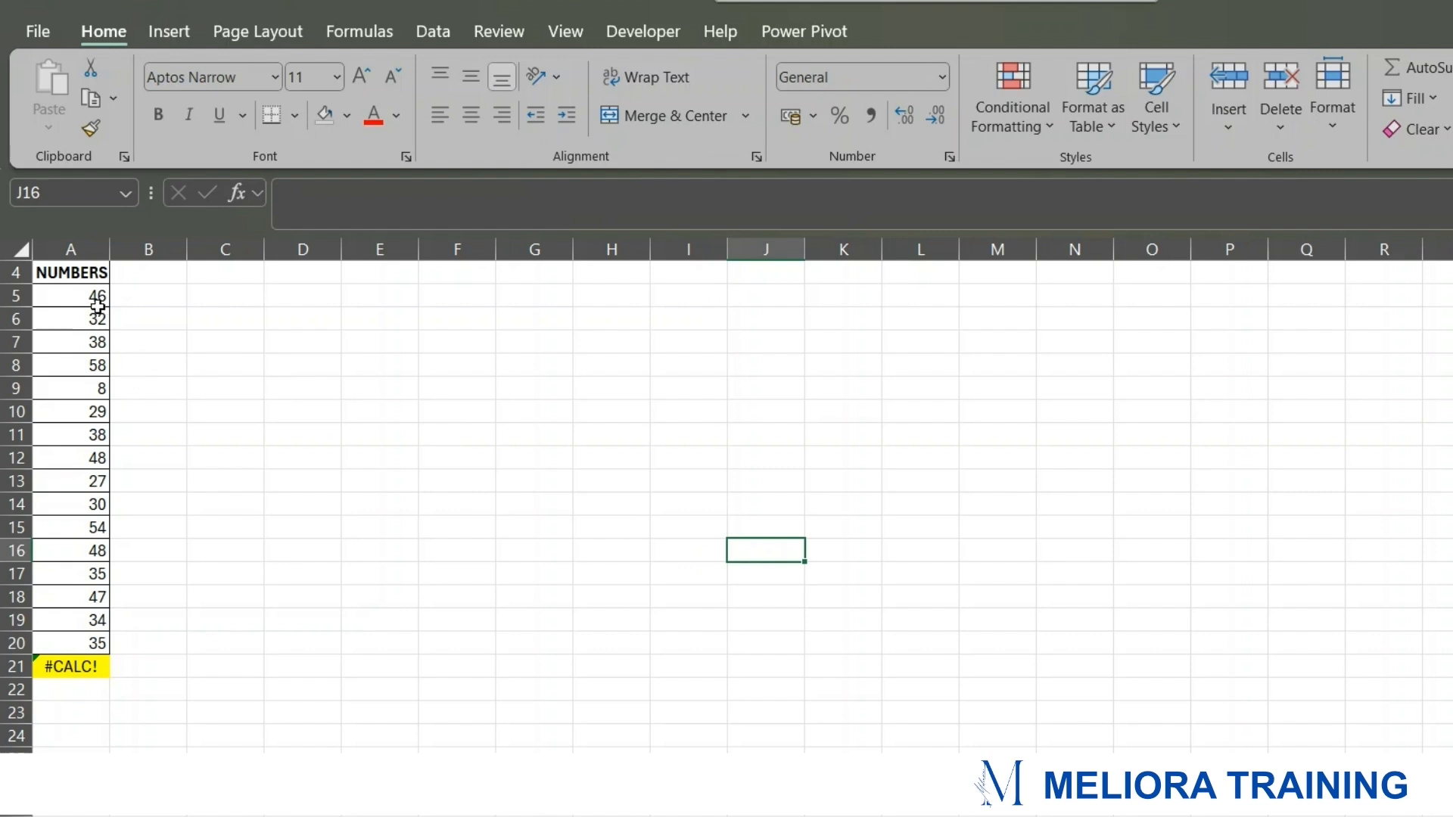
- Complete the unfinished formula below the NUMBERS column in A21 so it reads =SUM(A5:A20)
drag(77, 279, 75, 662)
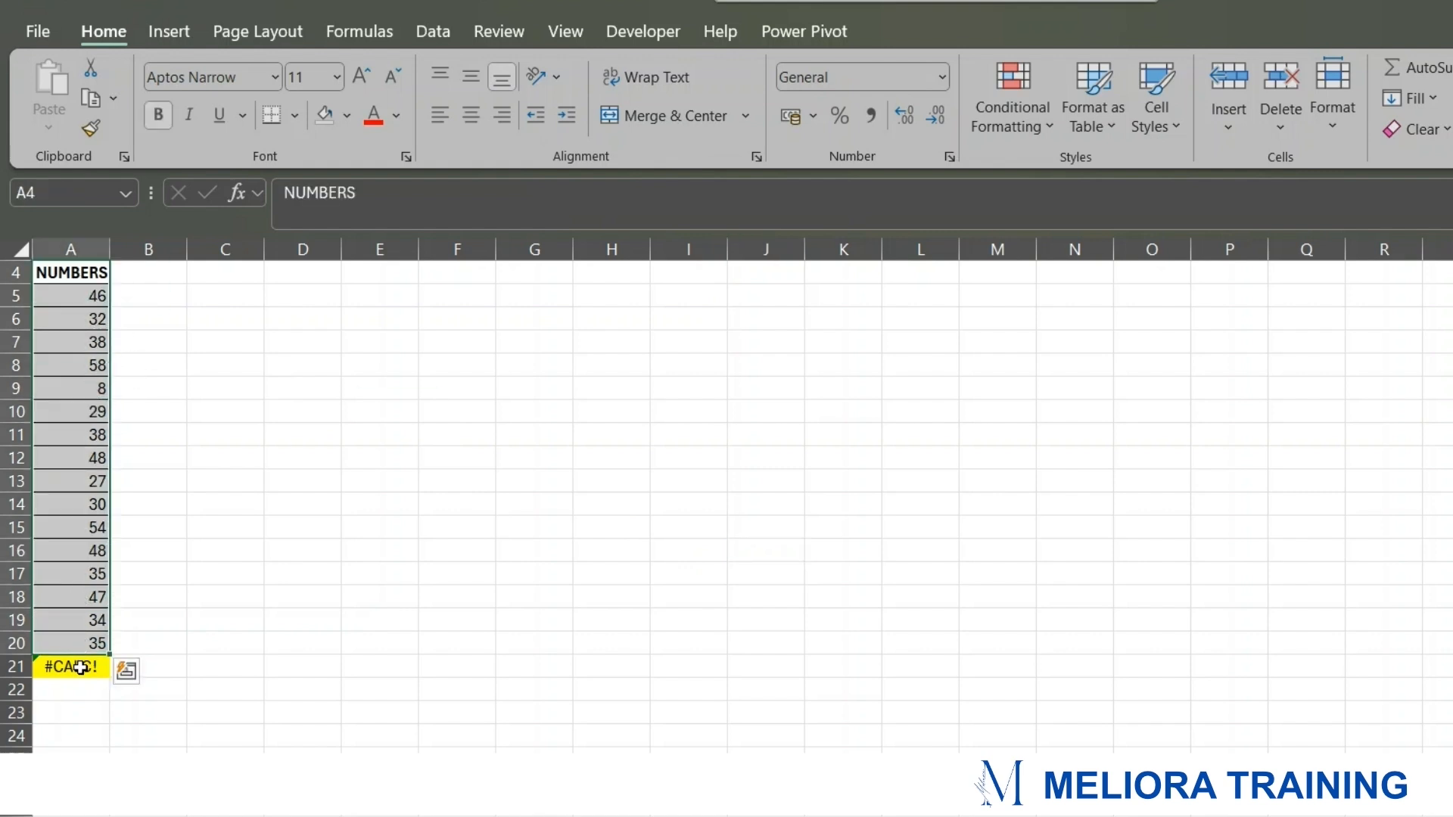
click(69, 664)
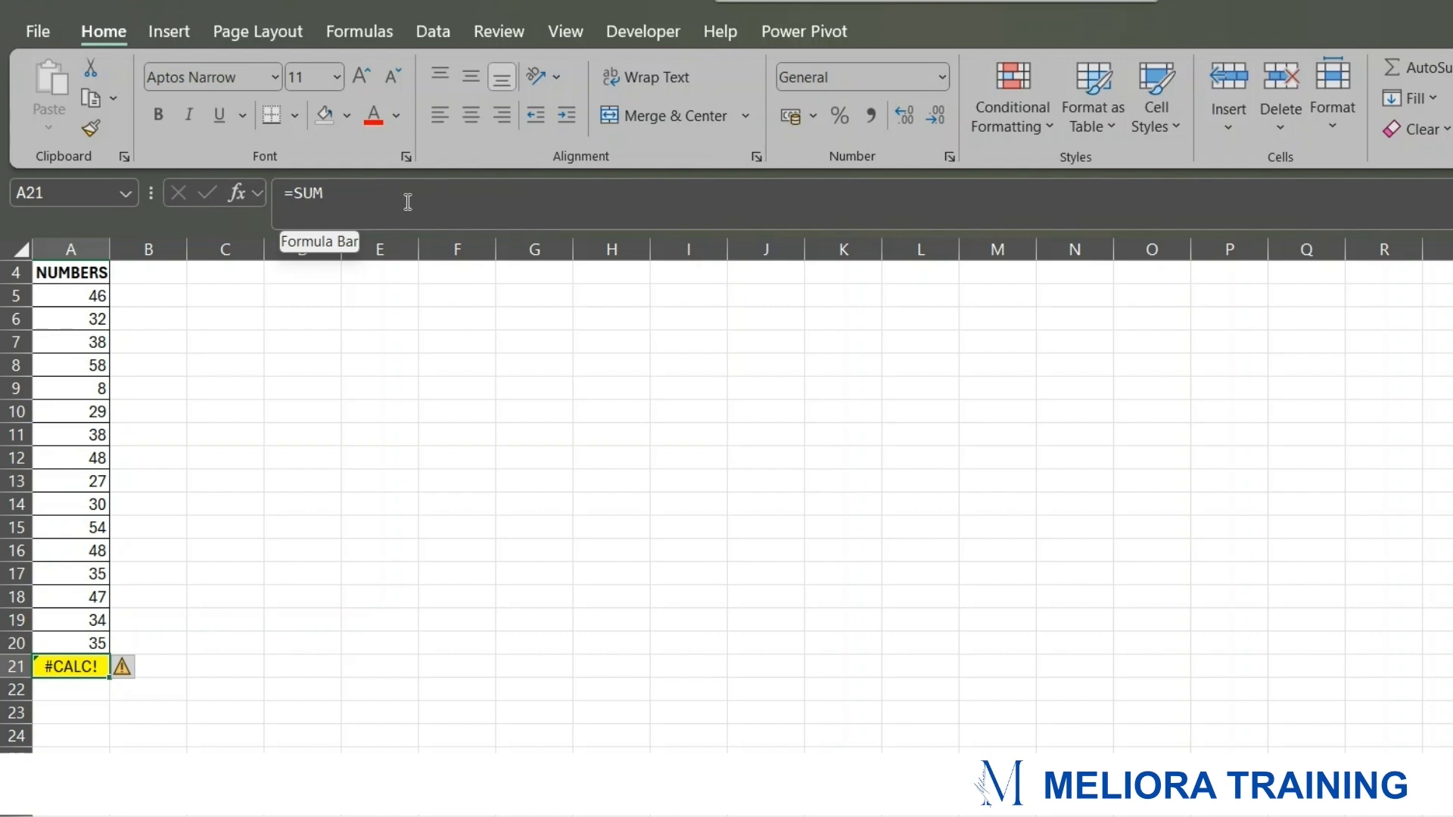
click(369, 195)
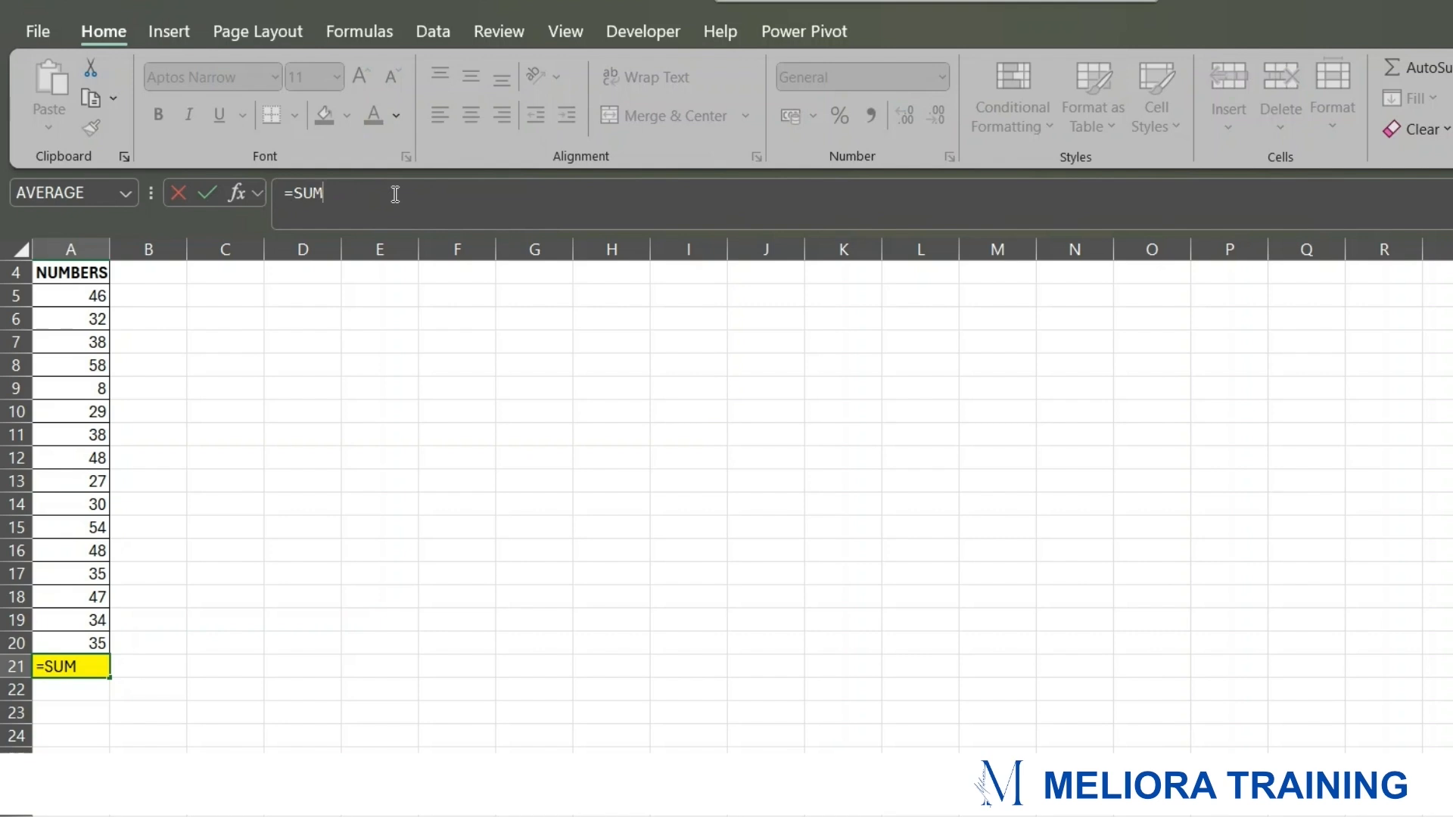
text(()
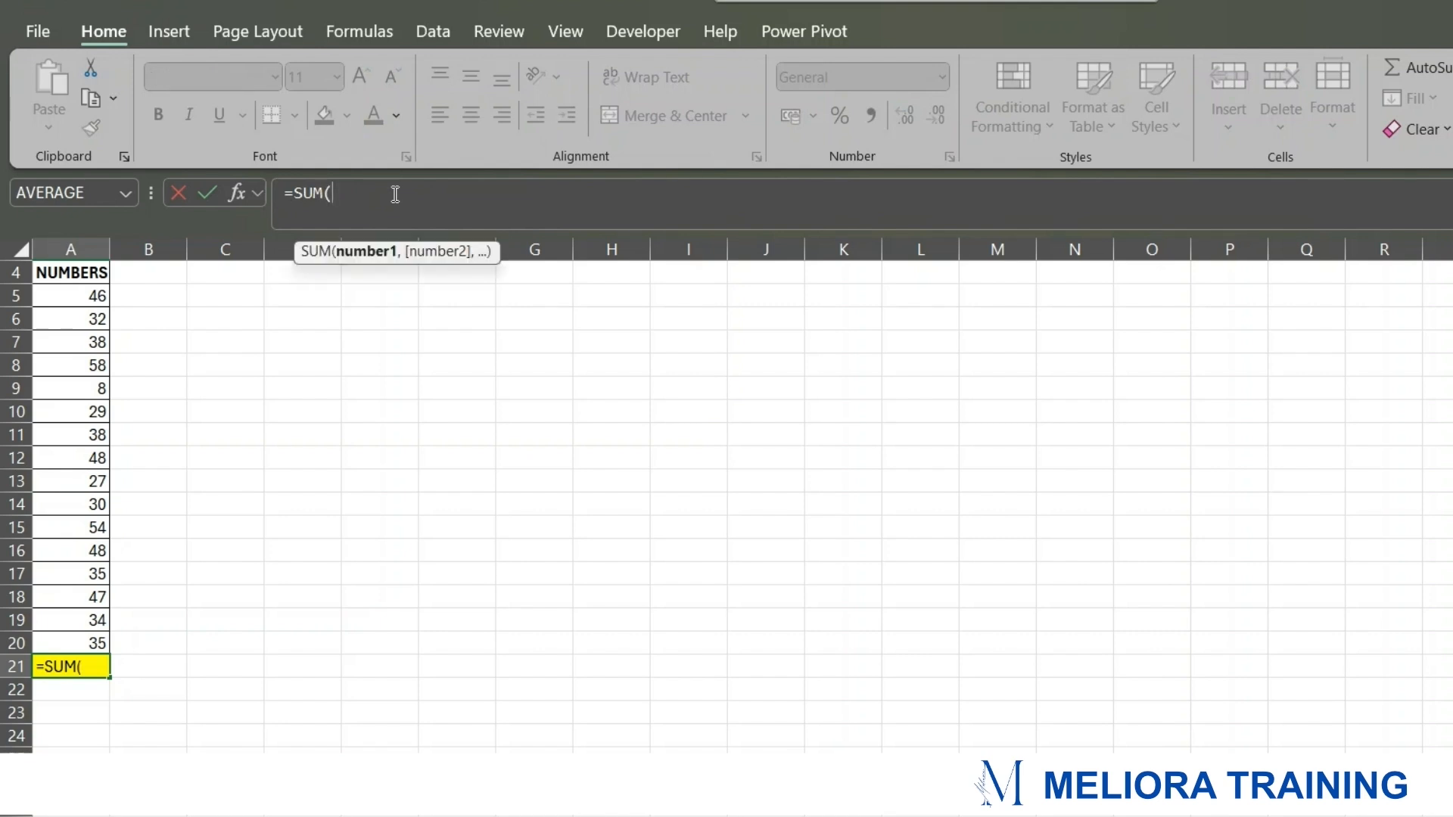
drag(63, 291, 66, 639)
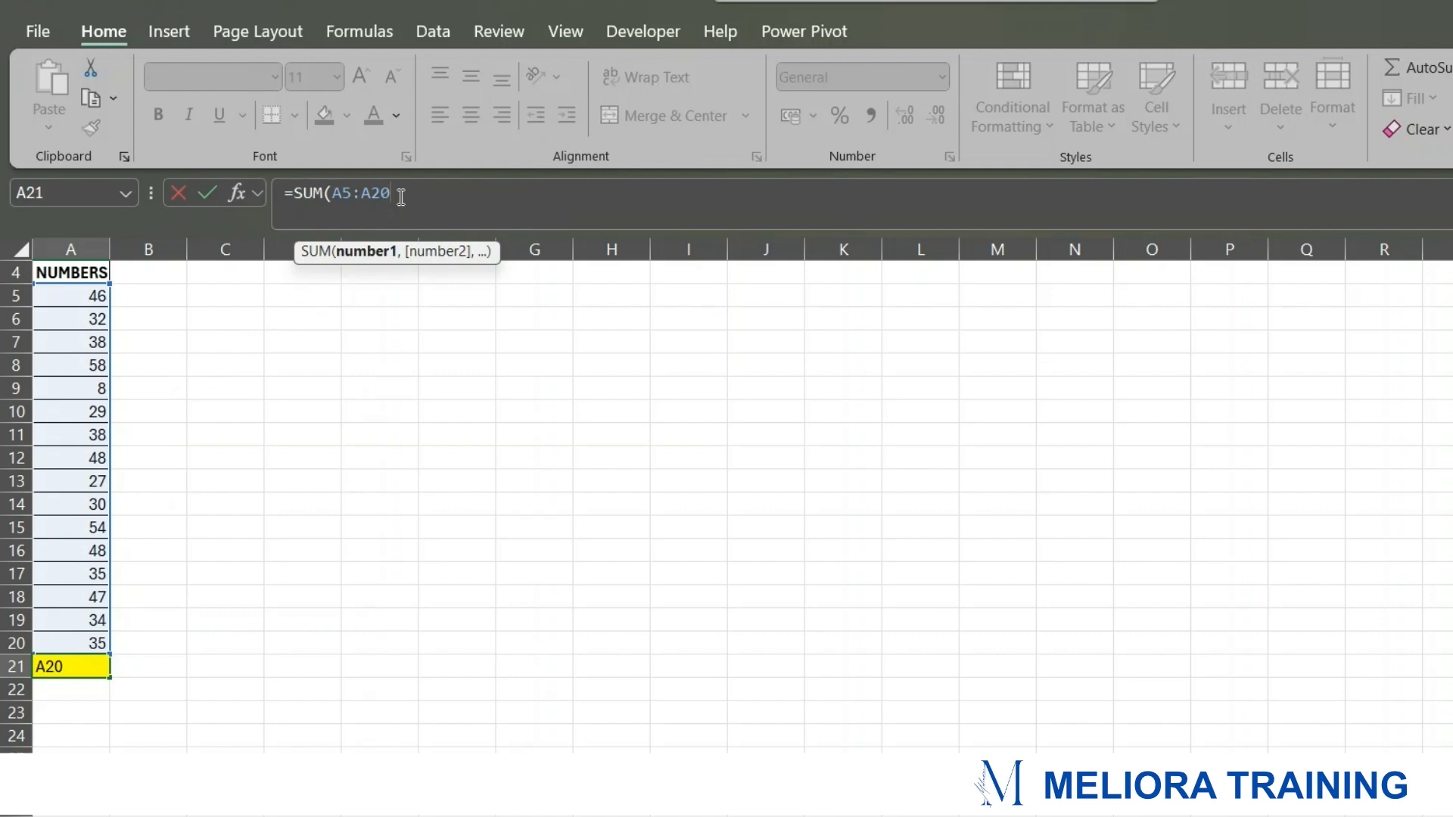
text())
key(Return)
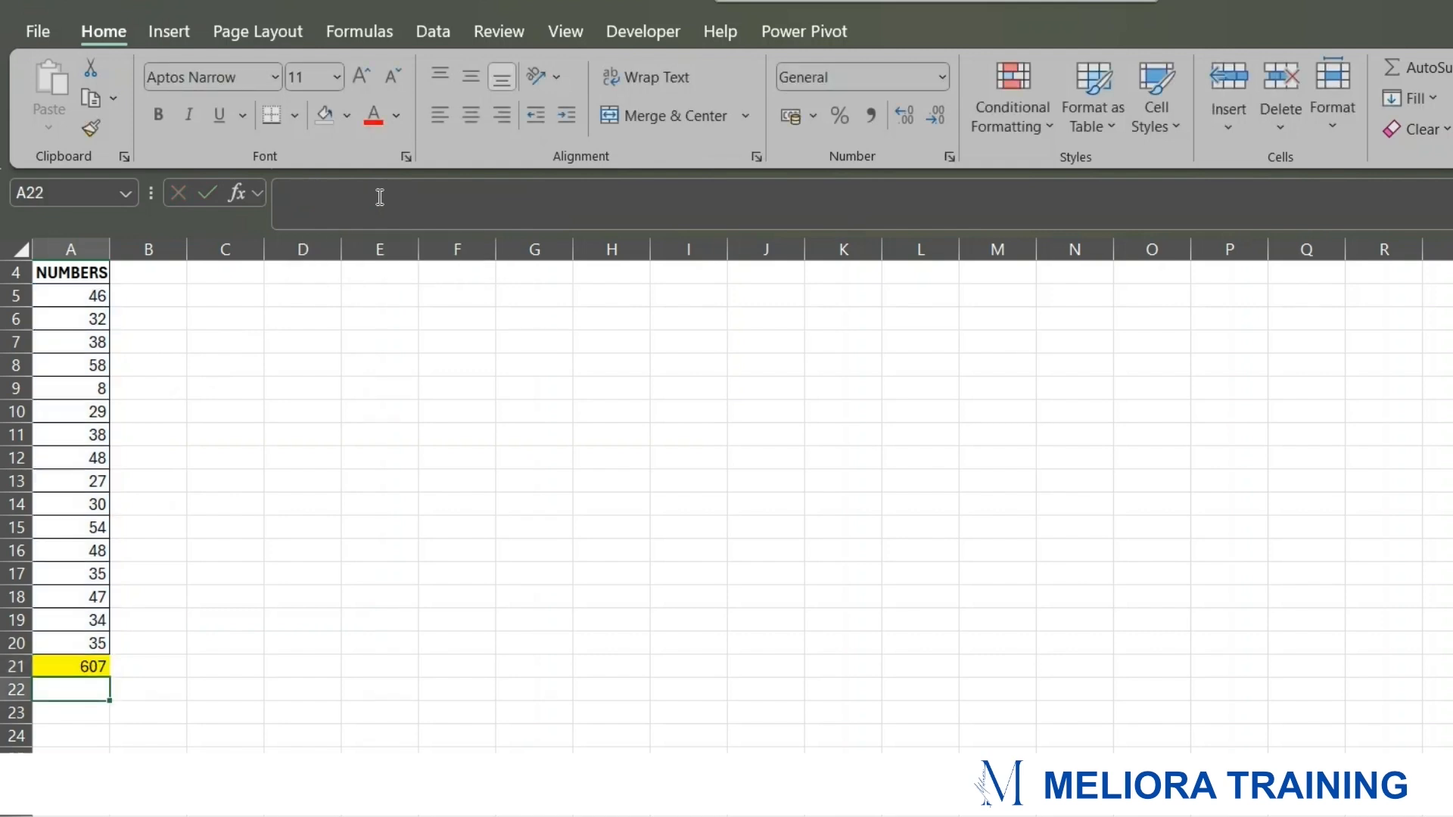
click(206, 642)
click(65, 666)
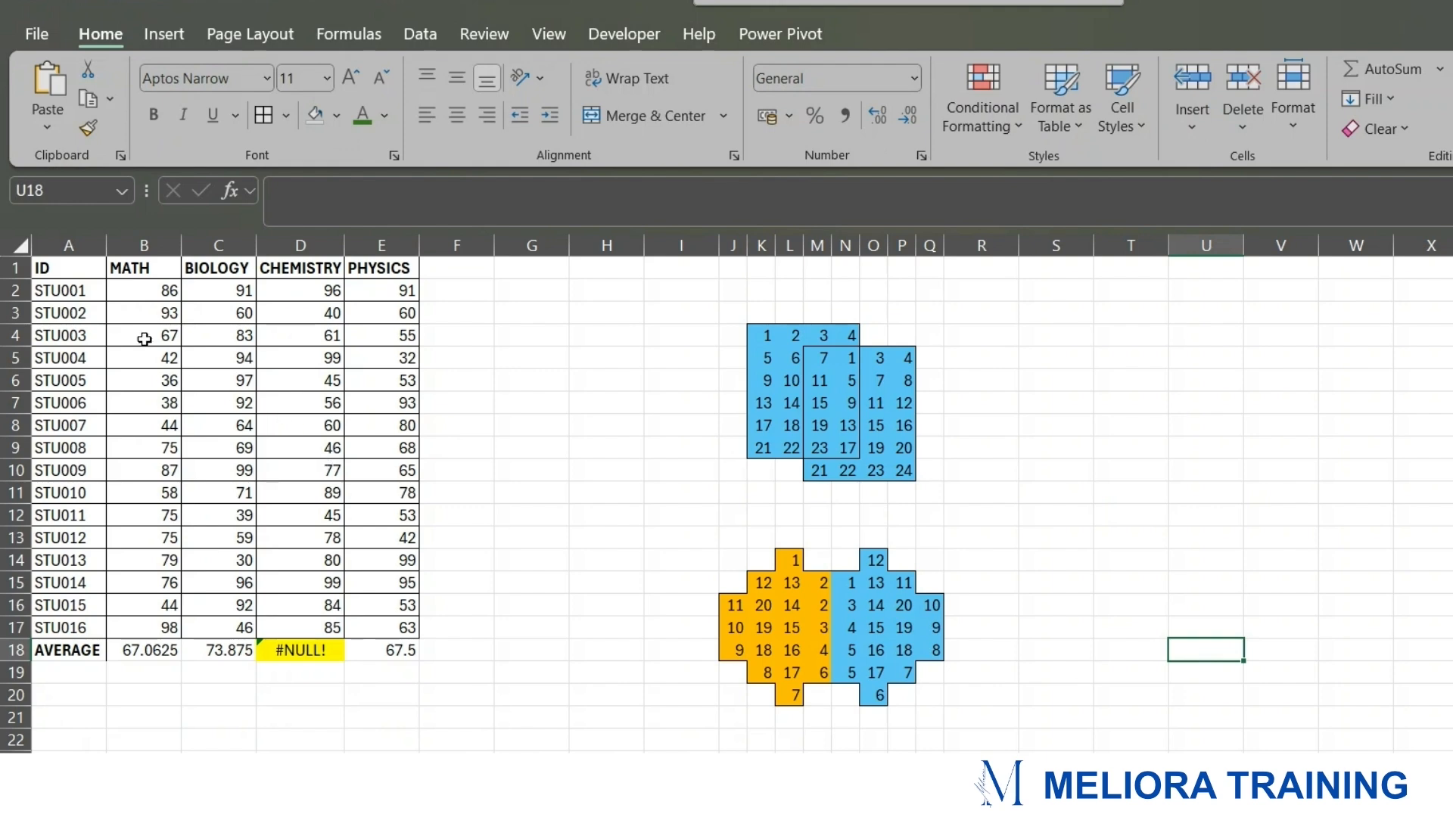
- Examine the student IDs, subject headings and AVERAGE formulas in row 18 of the #NULL! example
drag(75, 267, 87, 629)
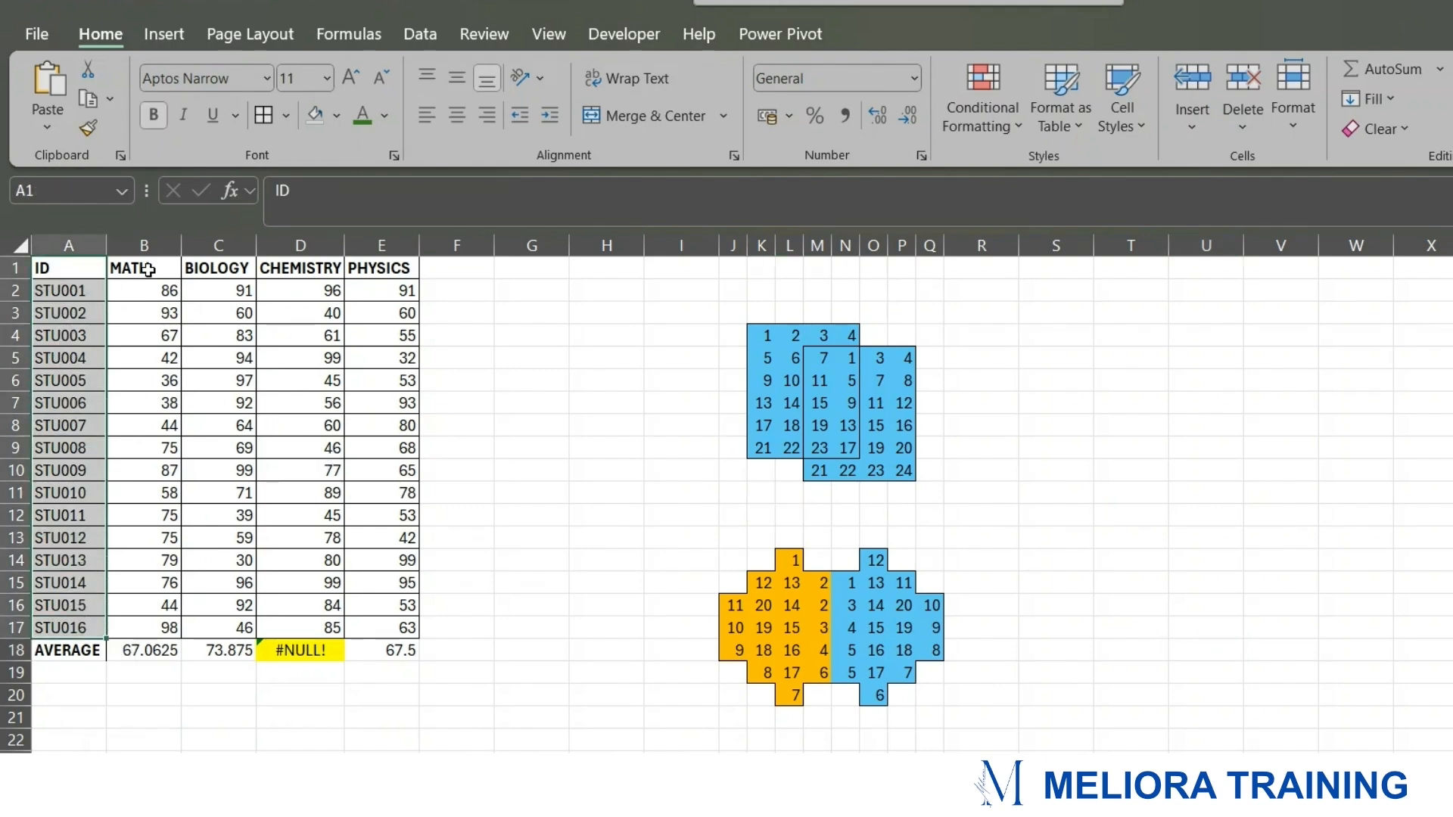
drag(147, 269, 375, 273)
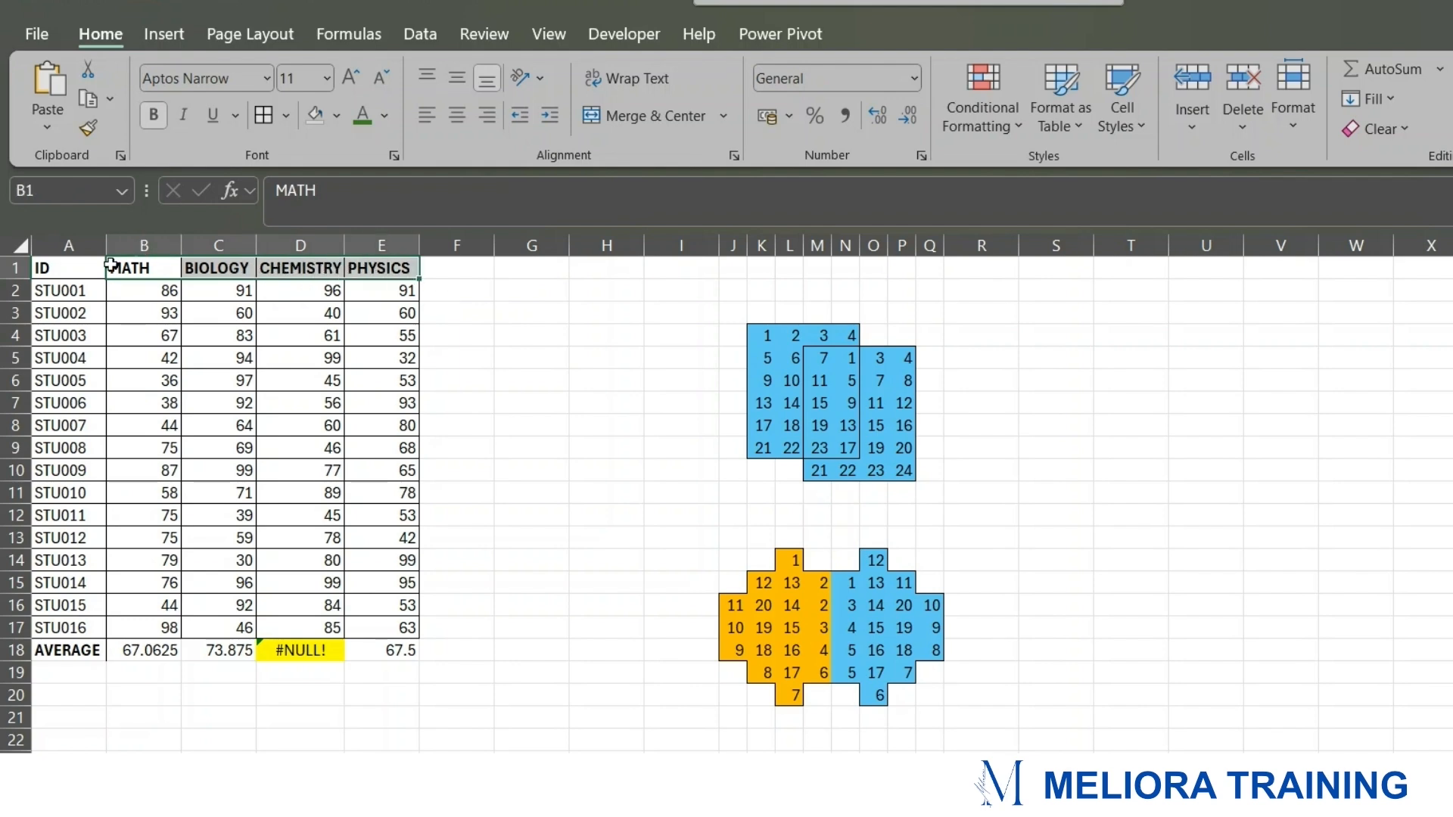
click(59, 654)
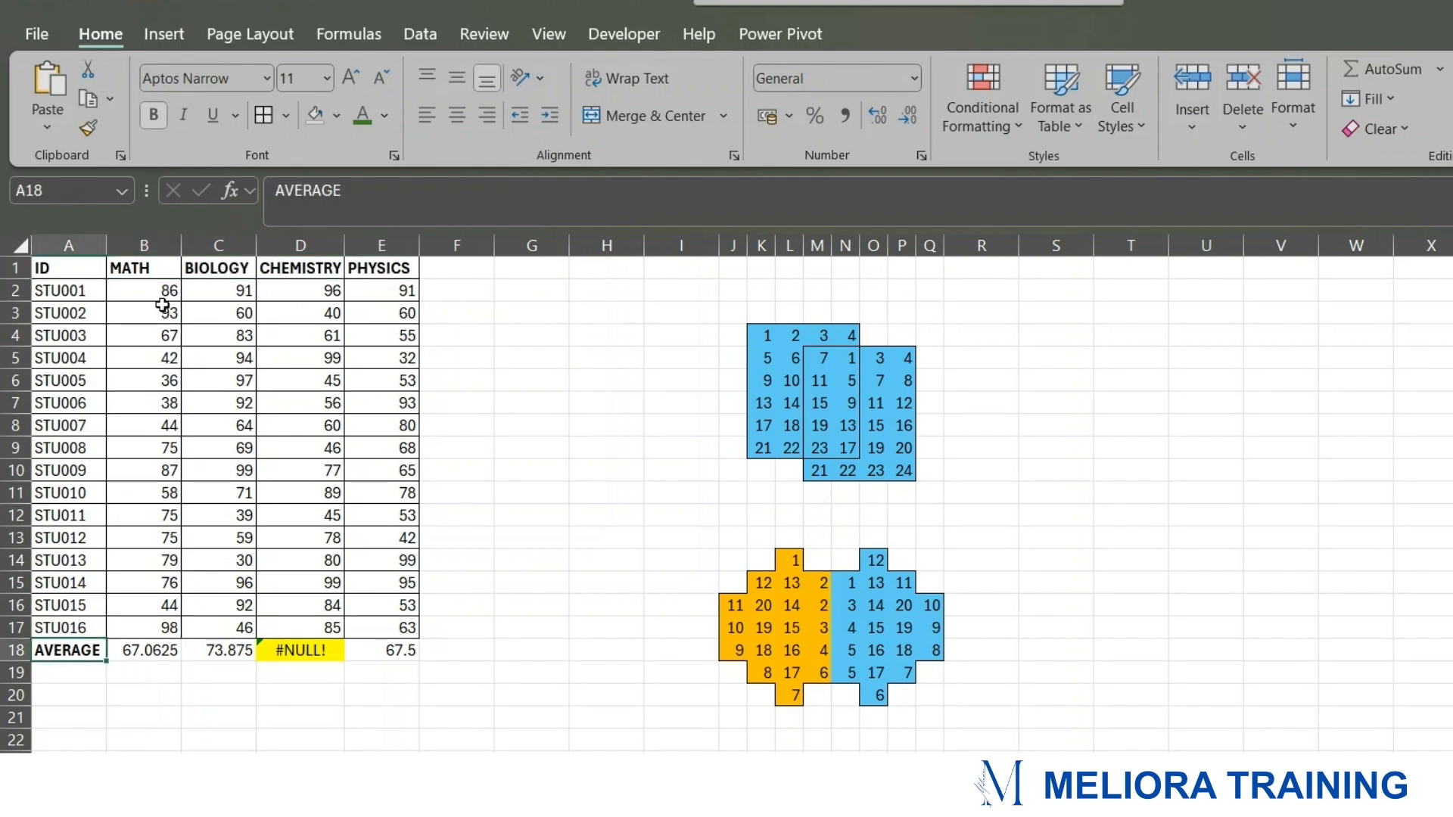
drag(162, 296, 168, 626)
click(144, 651)
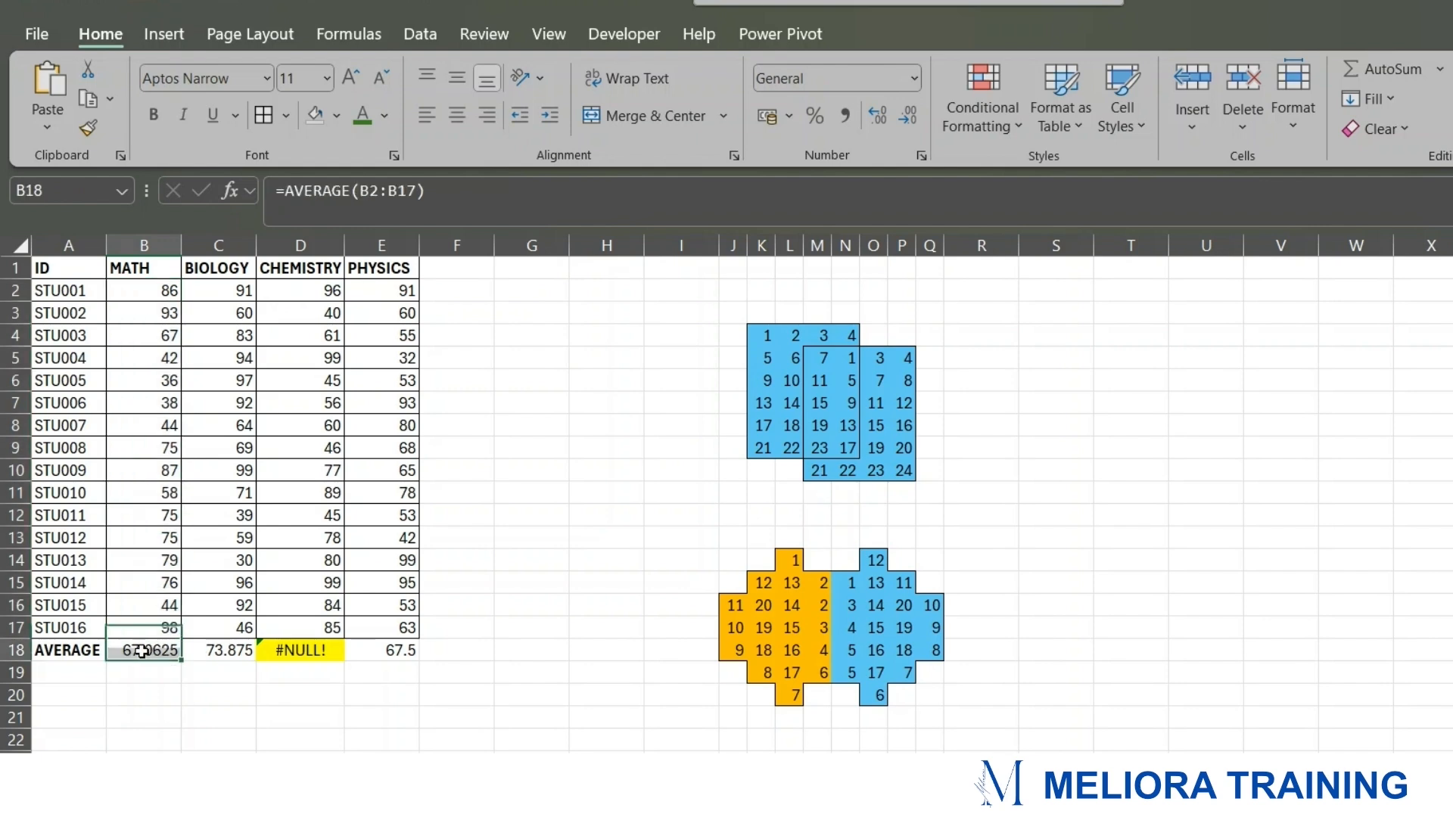
click(218, 651)
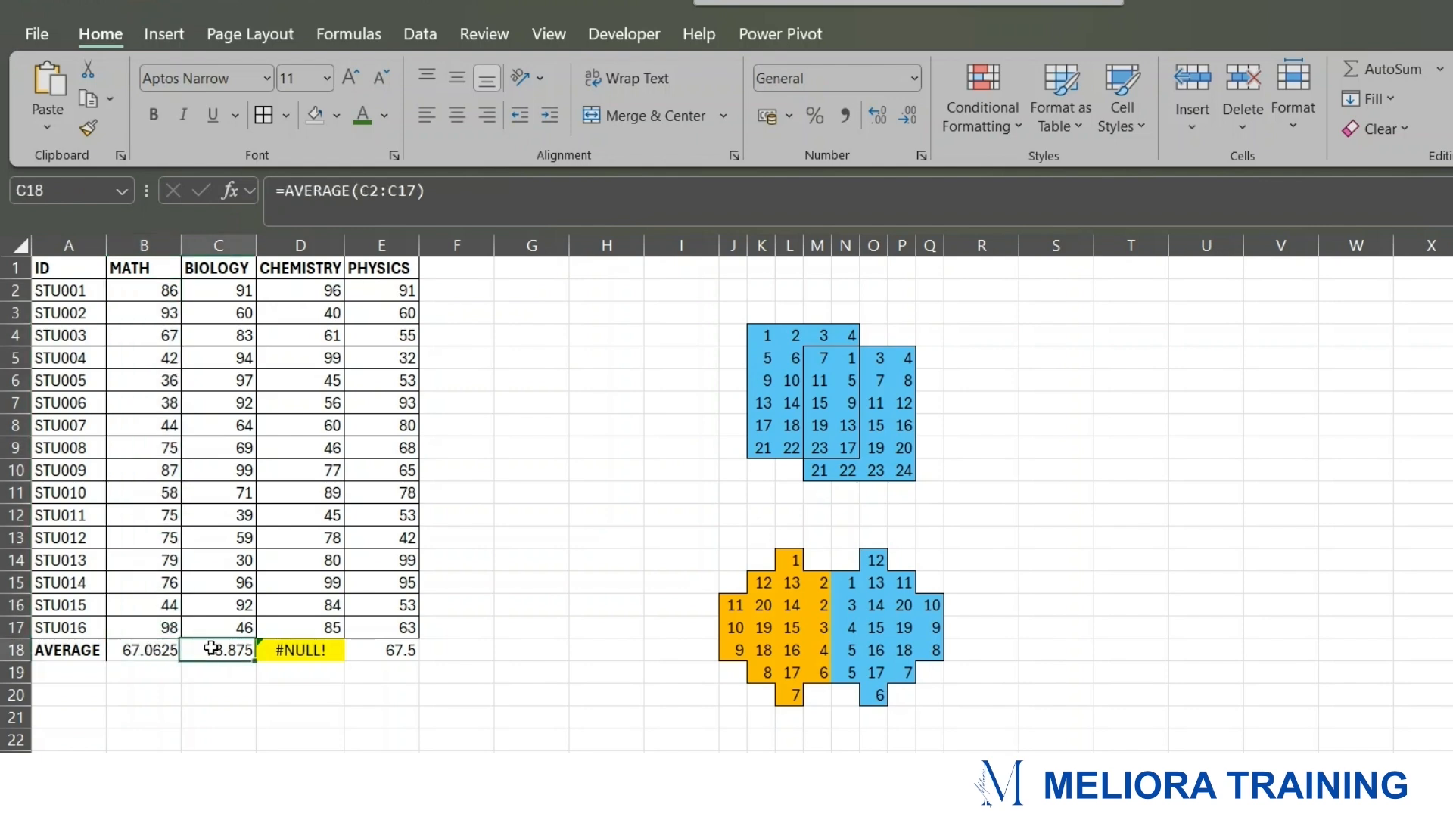
click(303, 647)
click(168, 651)
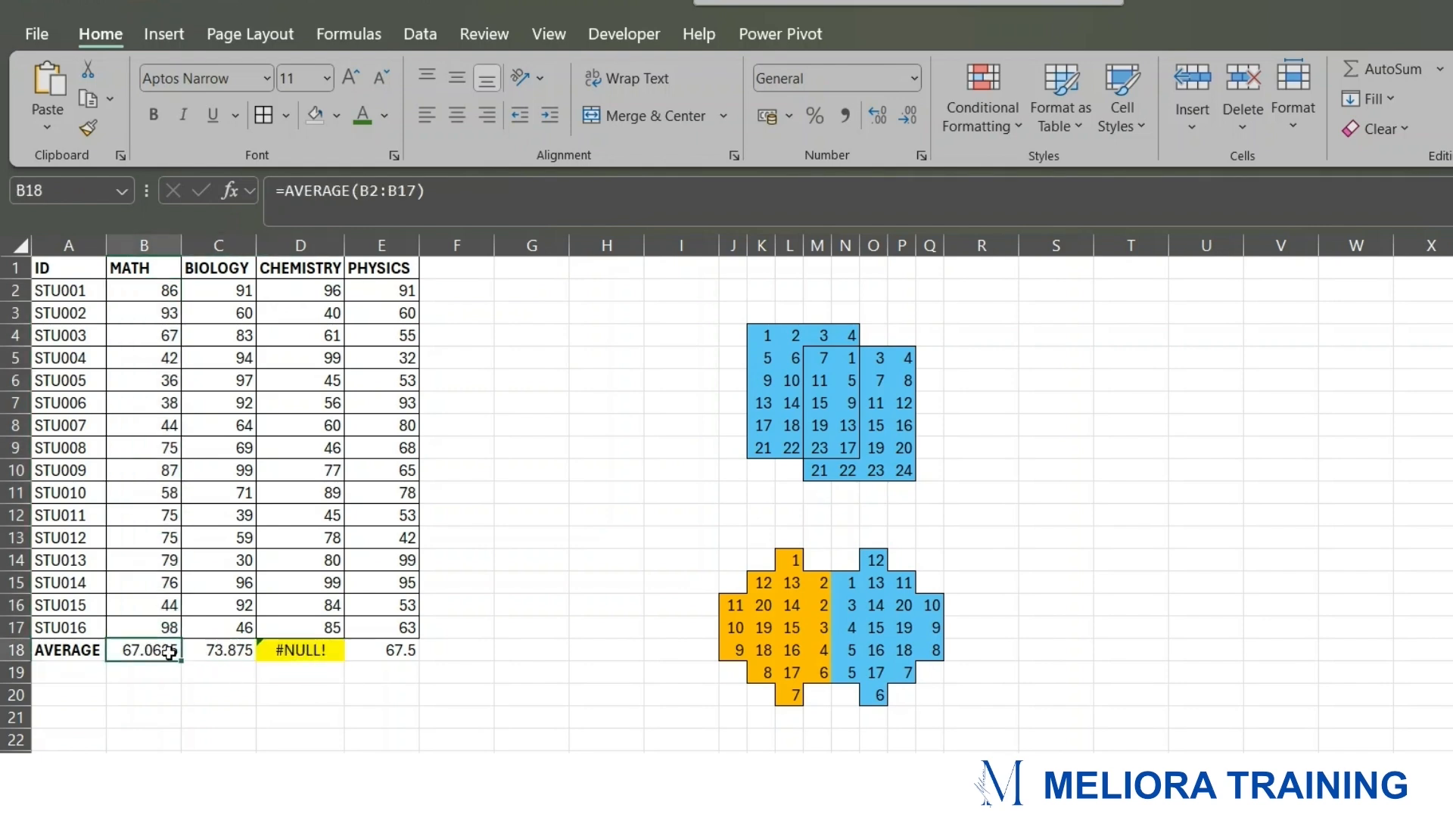
click(237, 651)
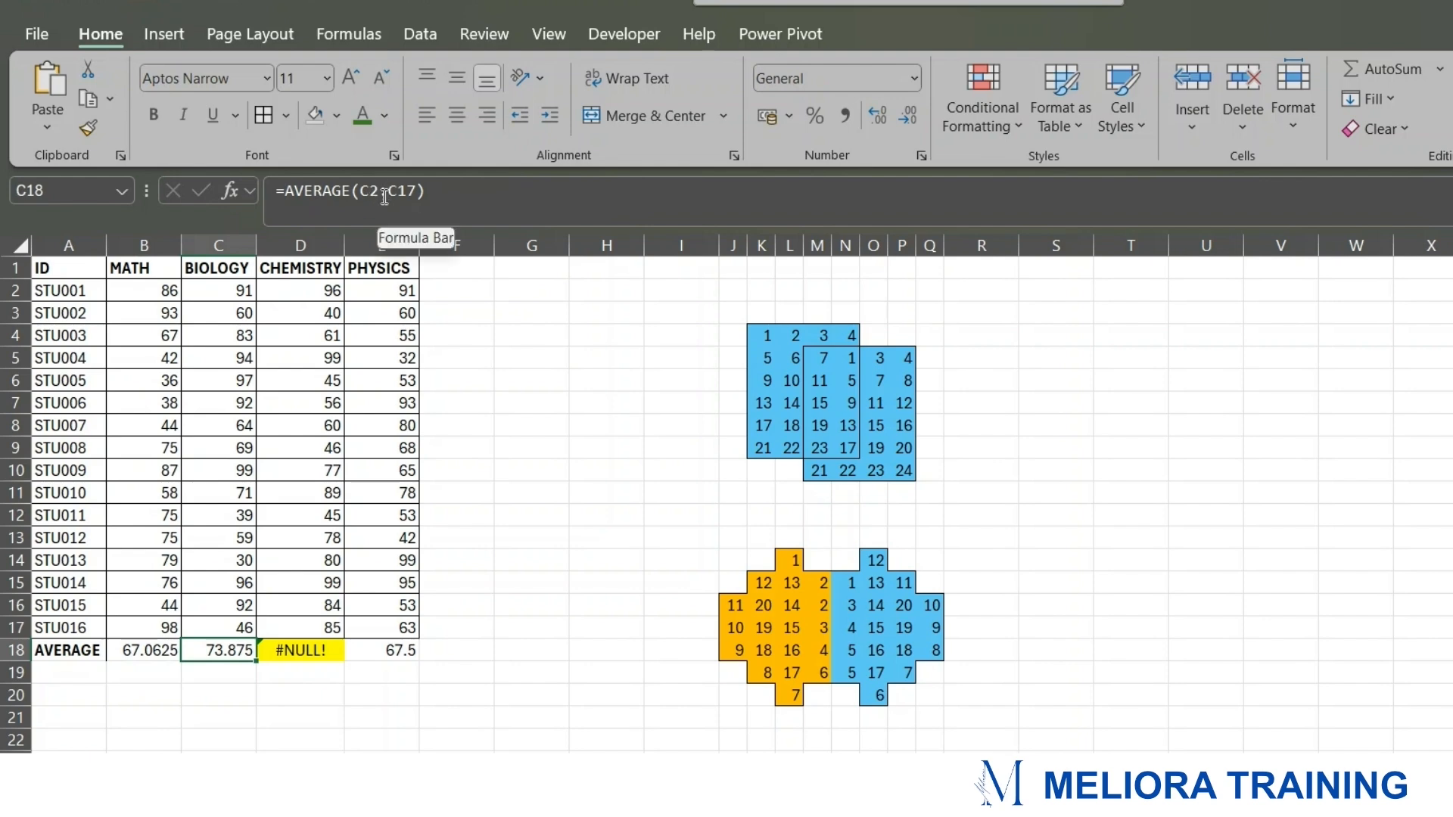
click(500, 452)
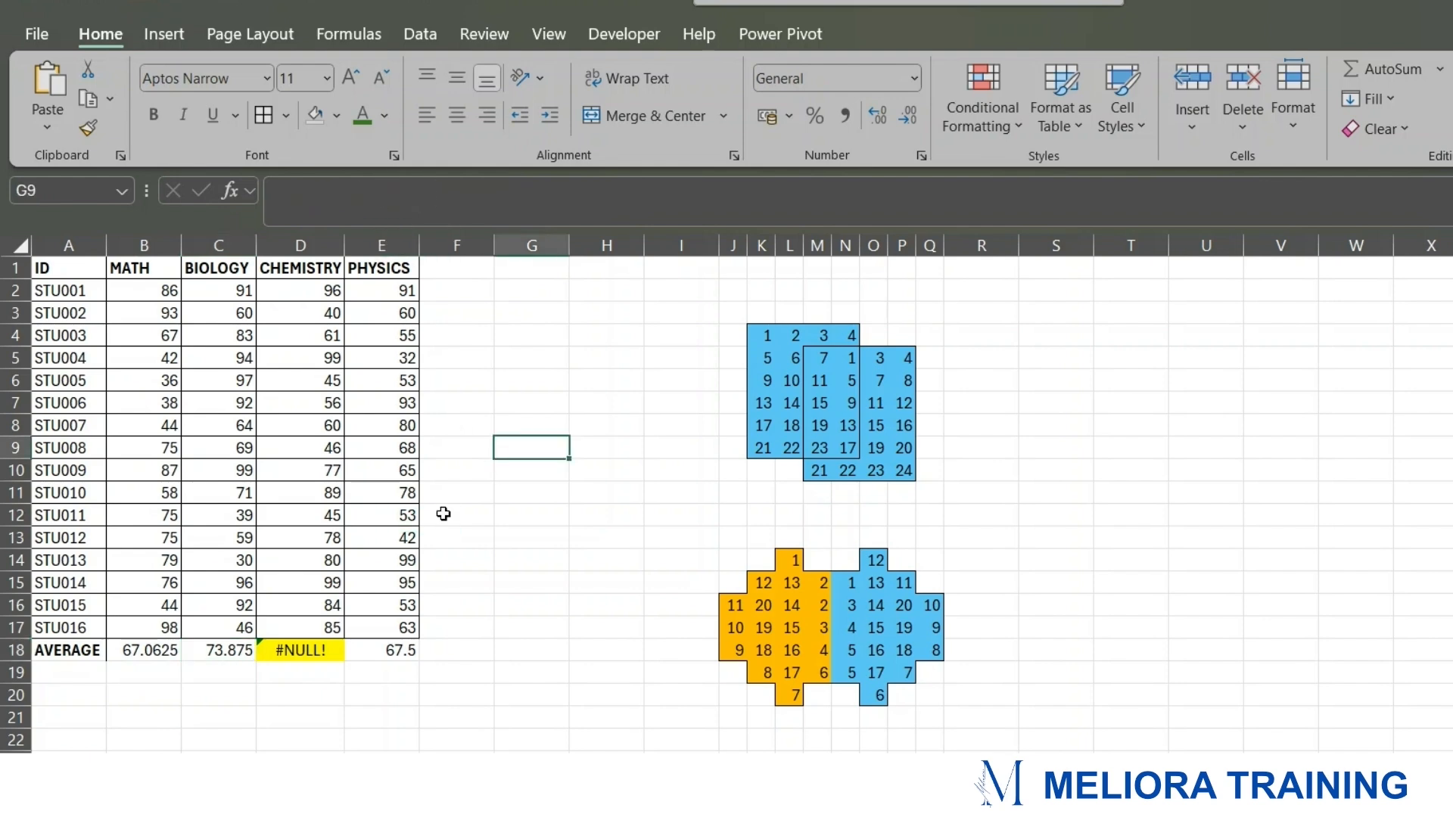
- Replace the space in the CHEMISTRY average formula in D18 with a colon so it reads =AVERAGE(D2:D17)
click(281, 649)
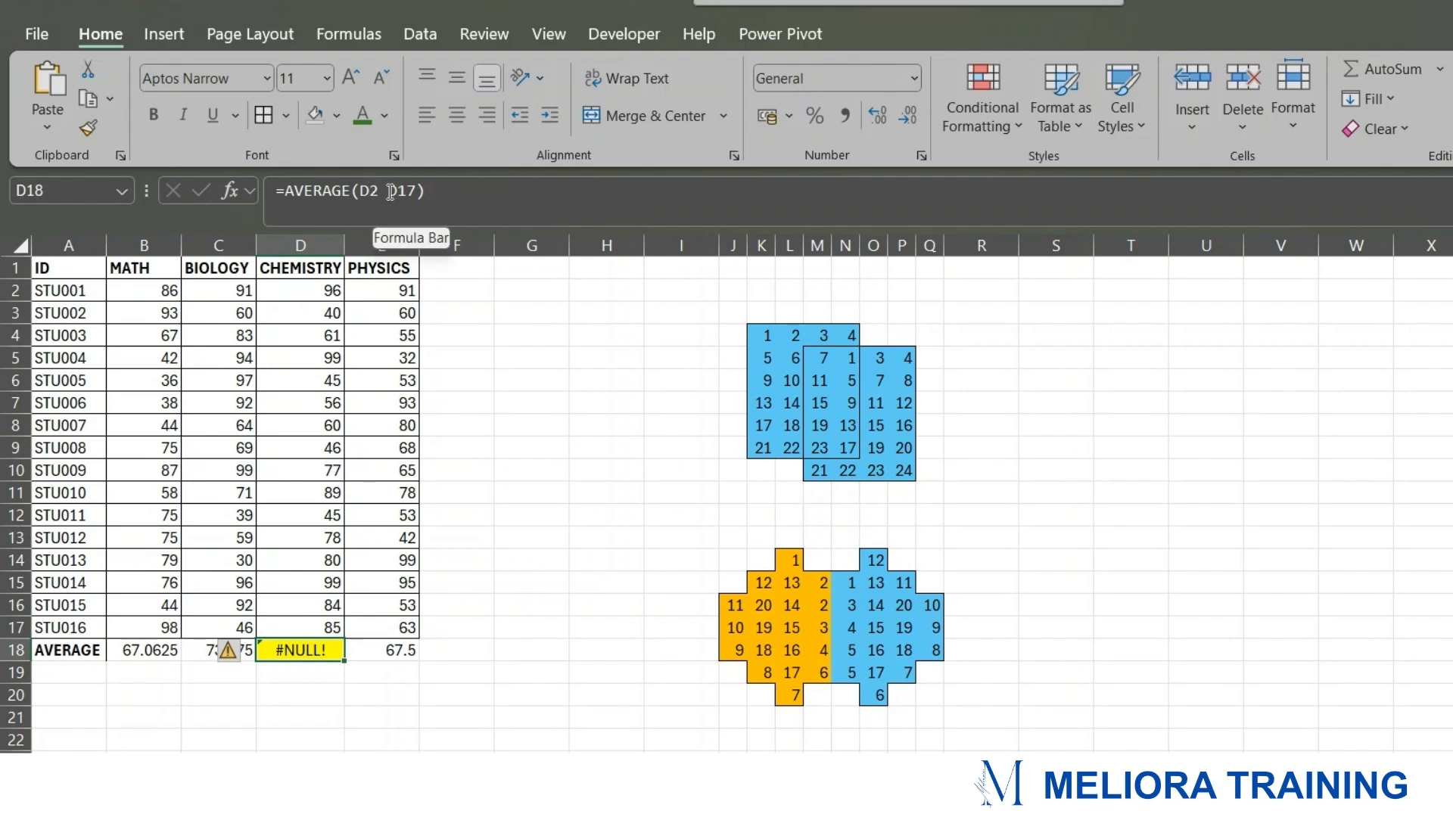
click(391, 192)
key(BackSpace)
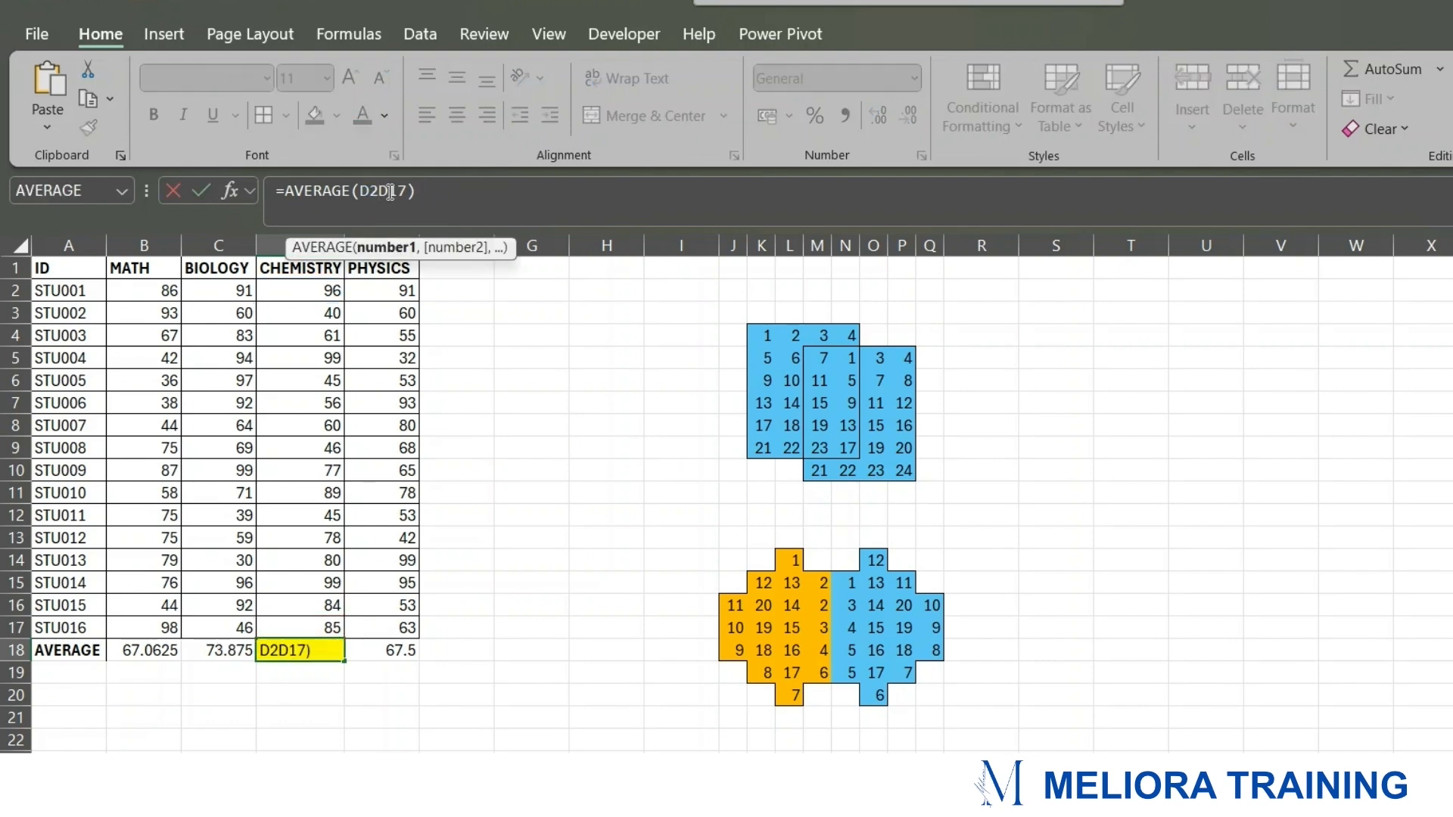
text(:)
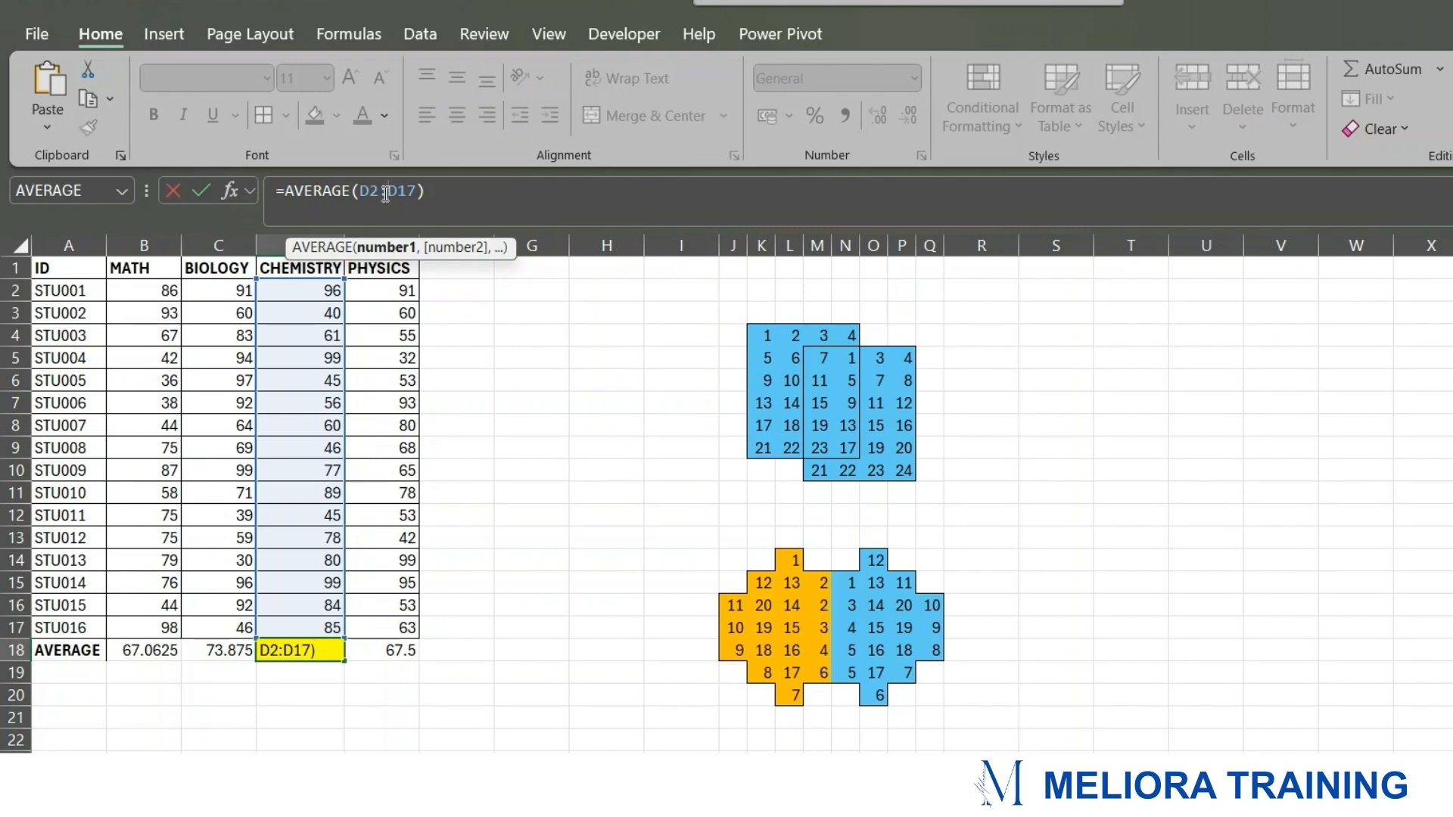
click(458, 193)
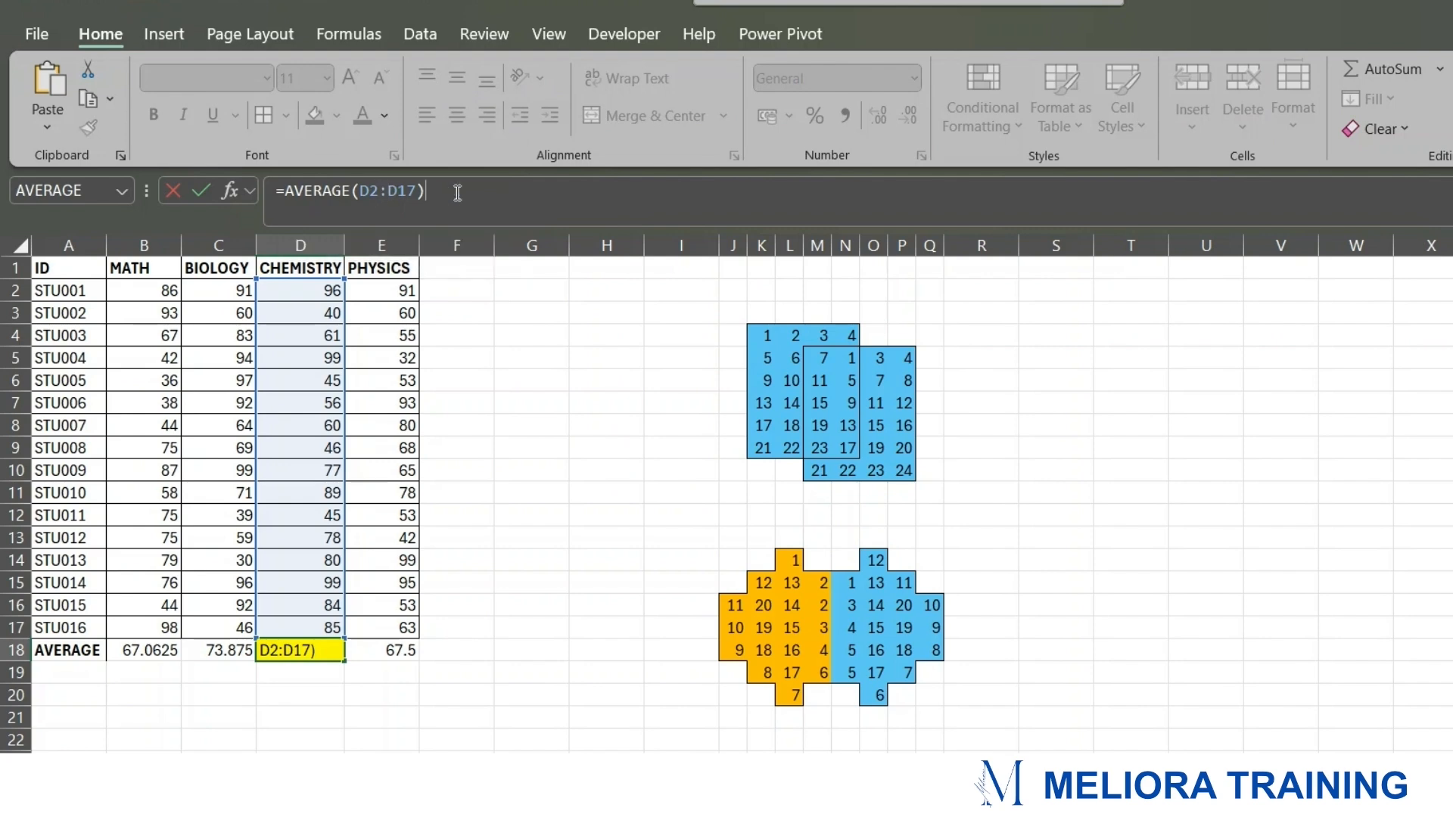
key(Return)
click(308, 652)
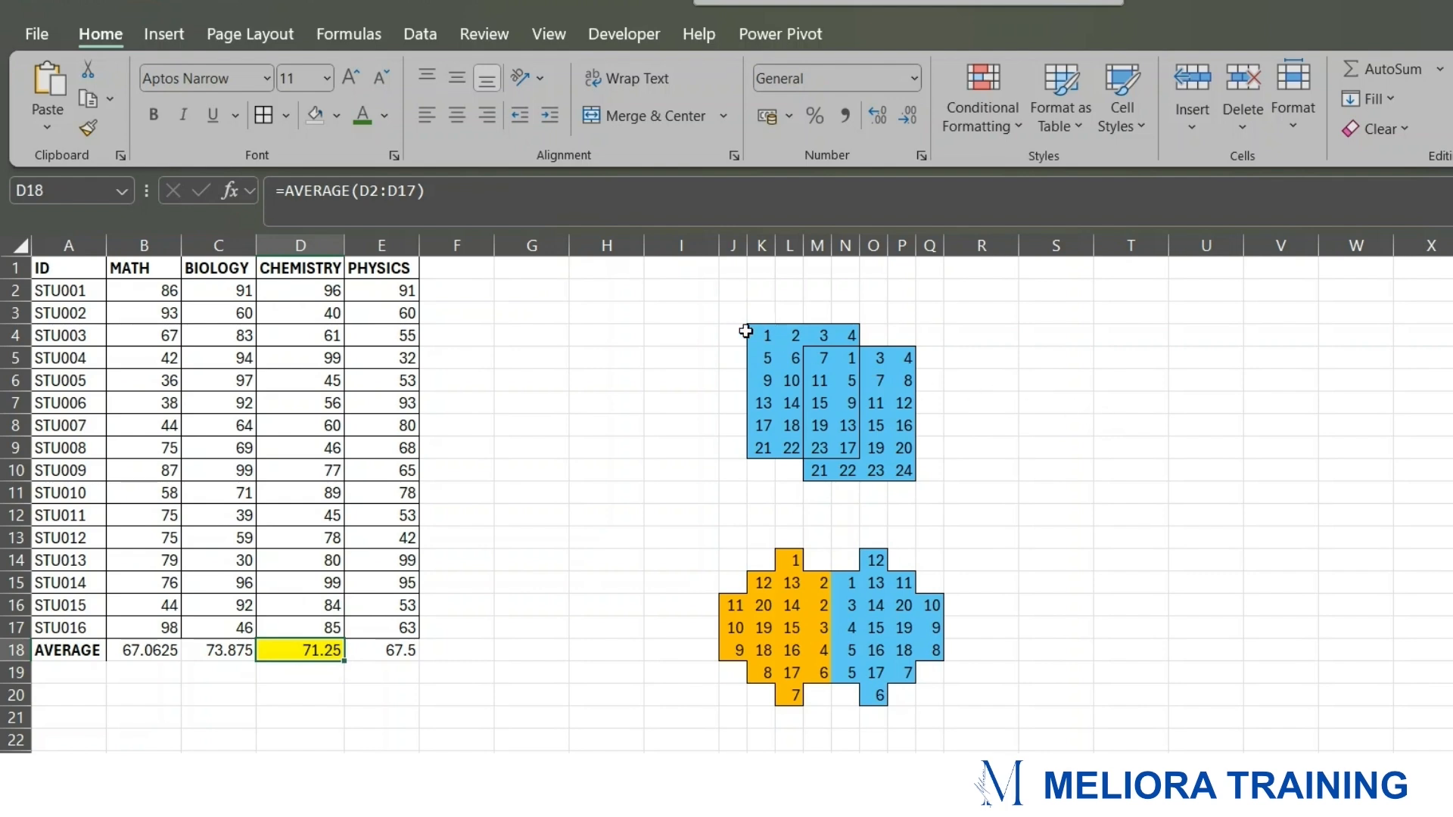
- Enter =SUM(K4:N9 M5:P10) in S7 to sum the intersection of the two overlapping upper ranges
drag(733, 334, 927, 696)
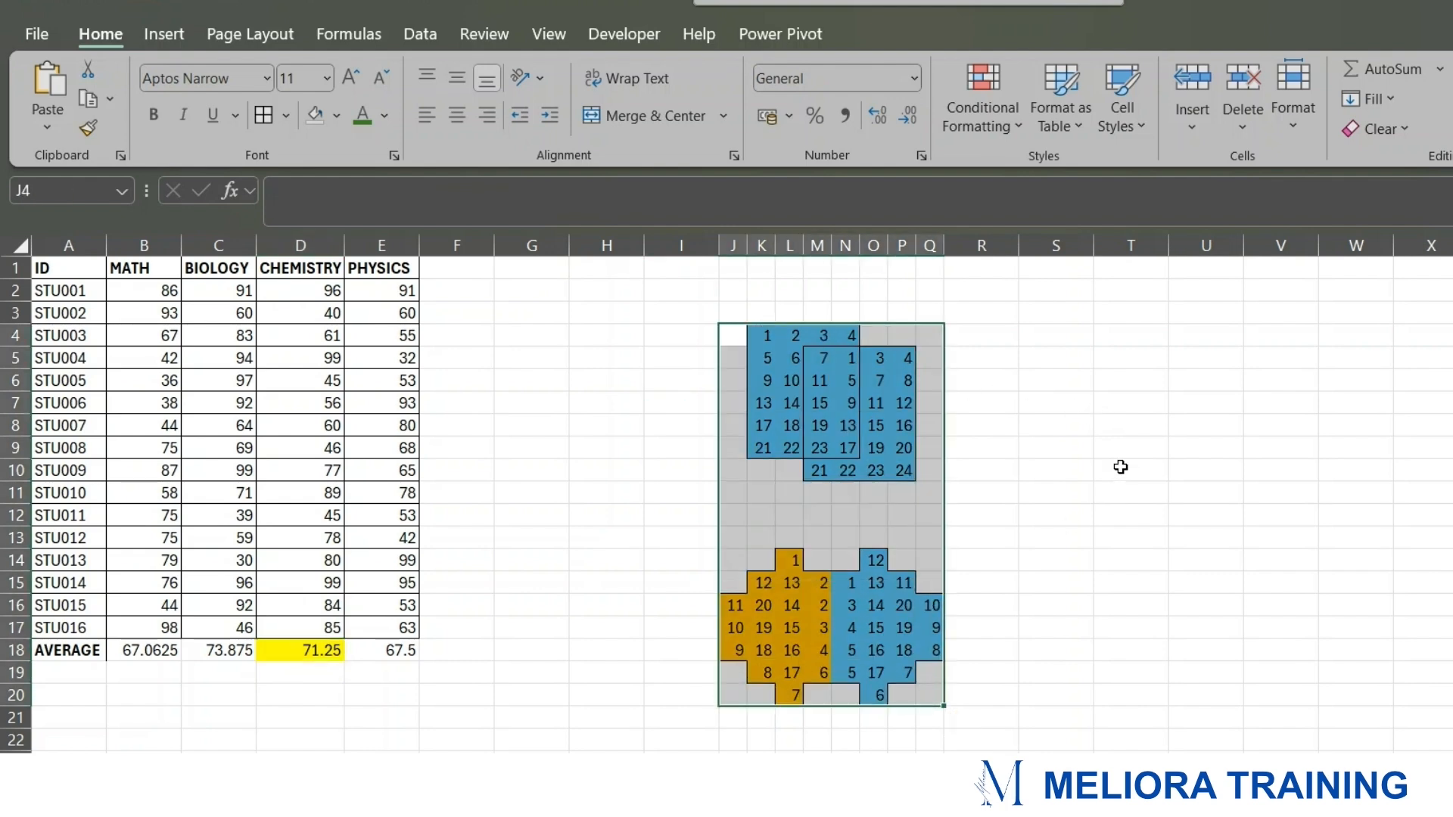
click(1062, 404)
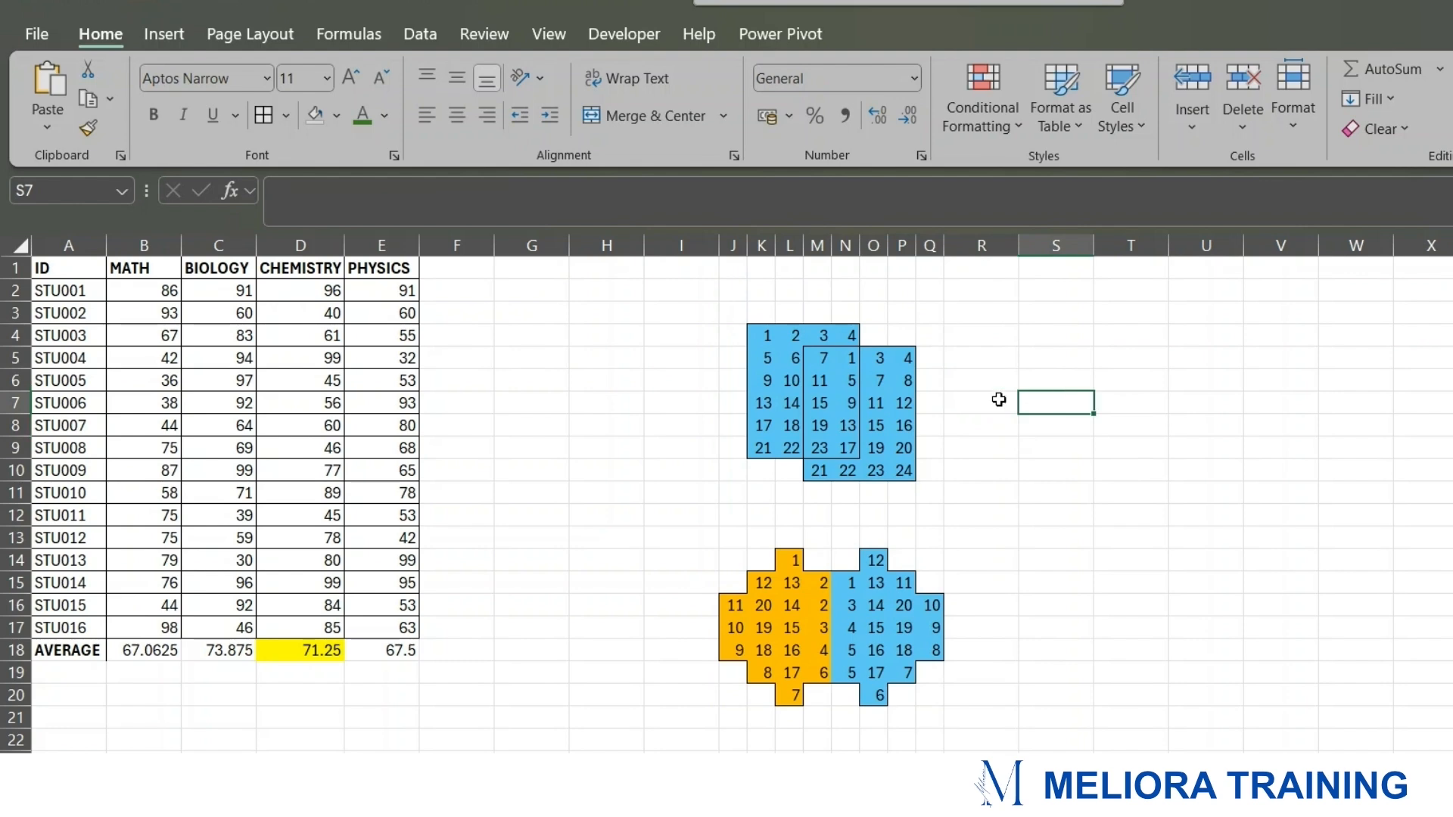
text(=)
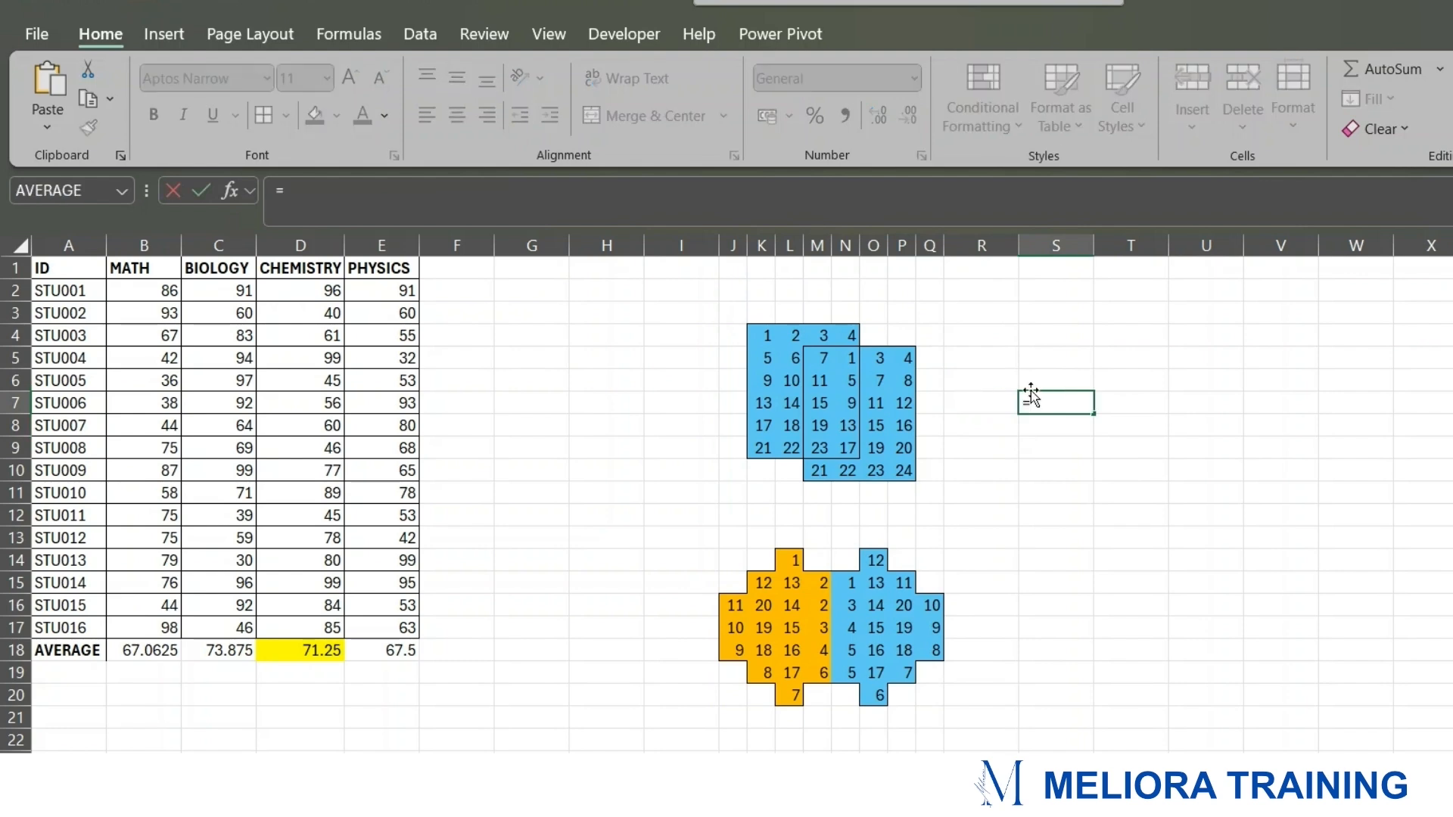
text(SUM()
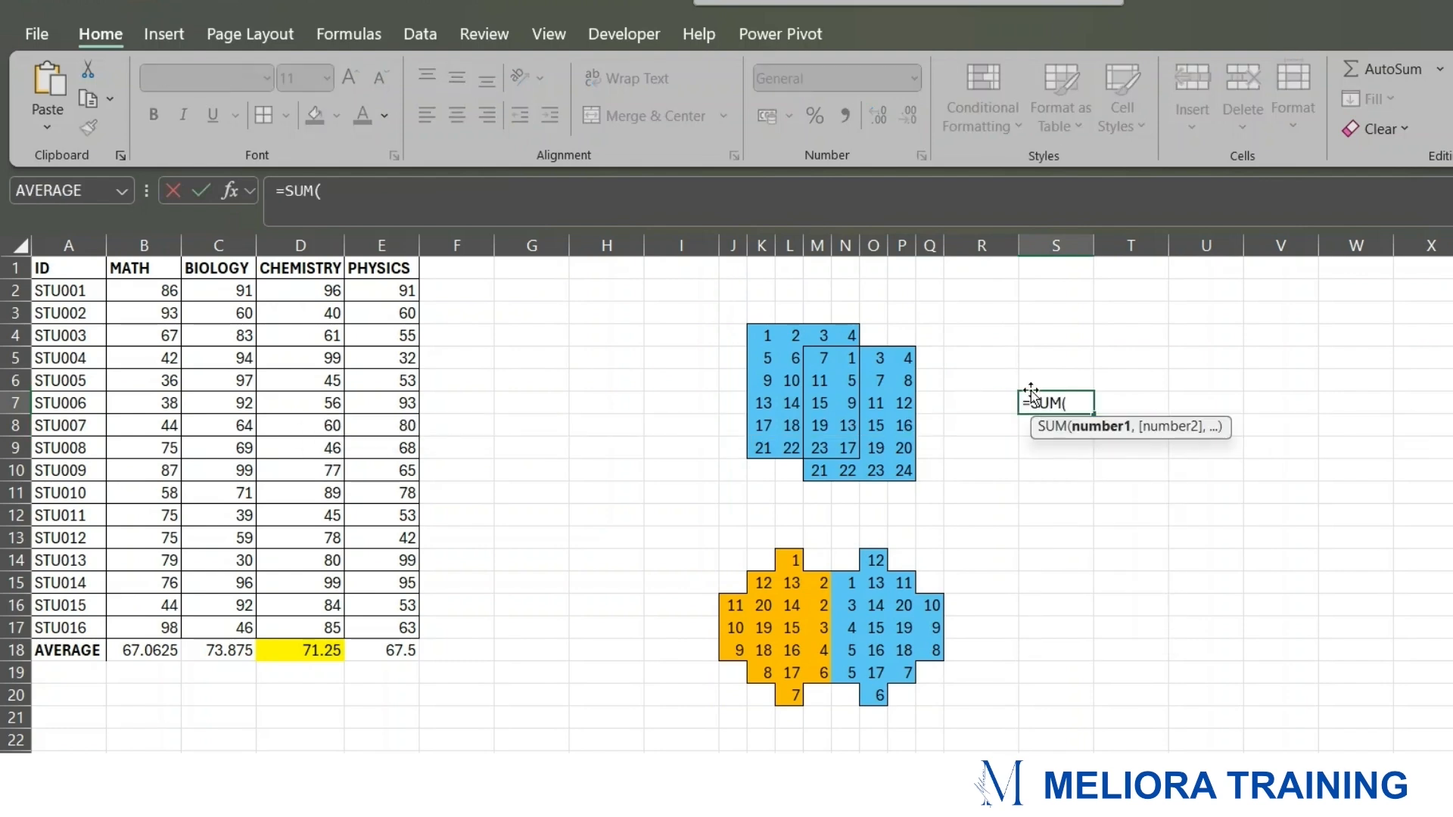
drag(760, 335, 851, 442)
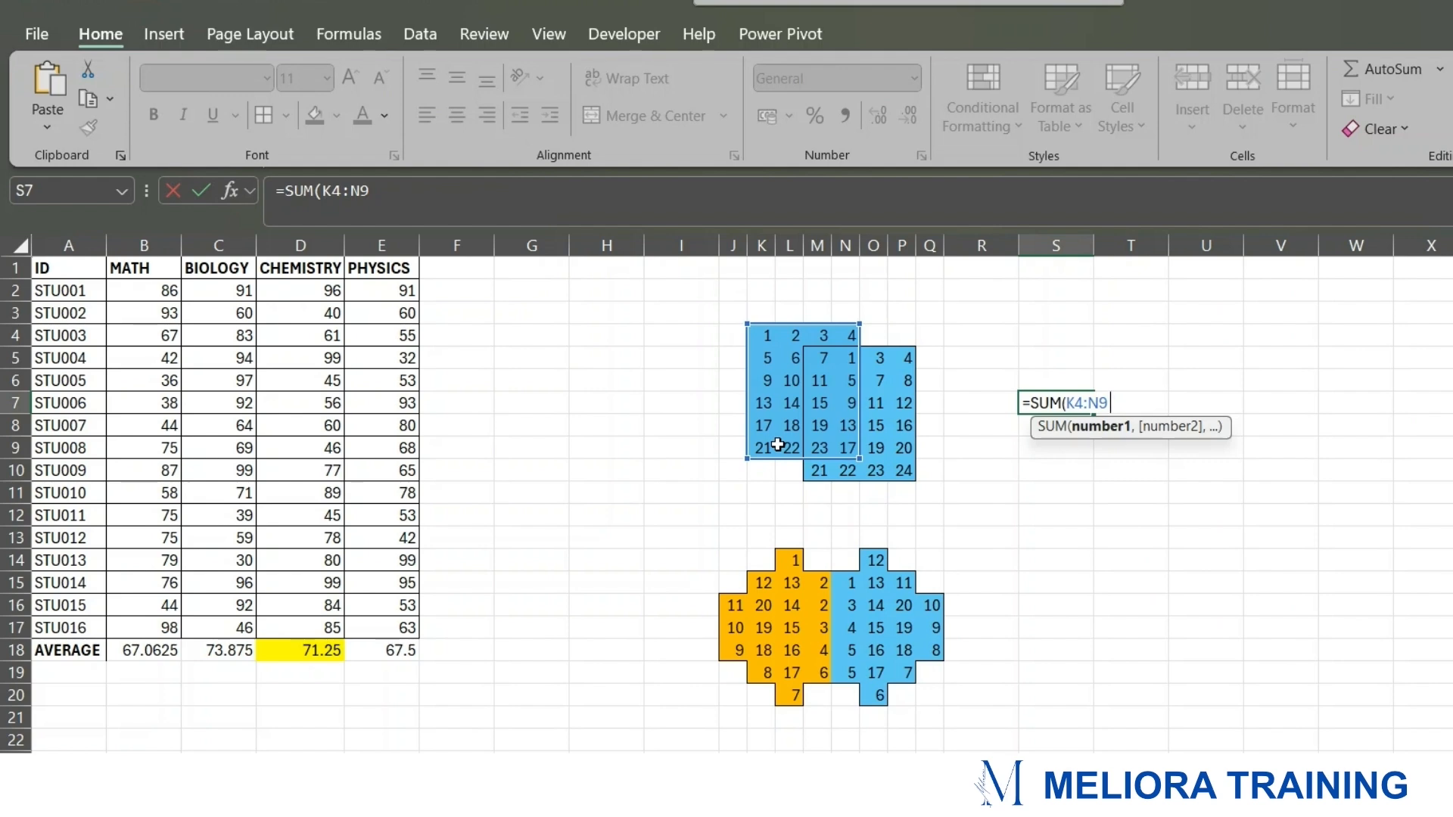
click(822, 355)
drag(823, 354, 893, 469)
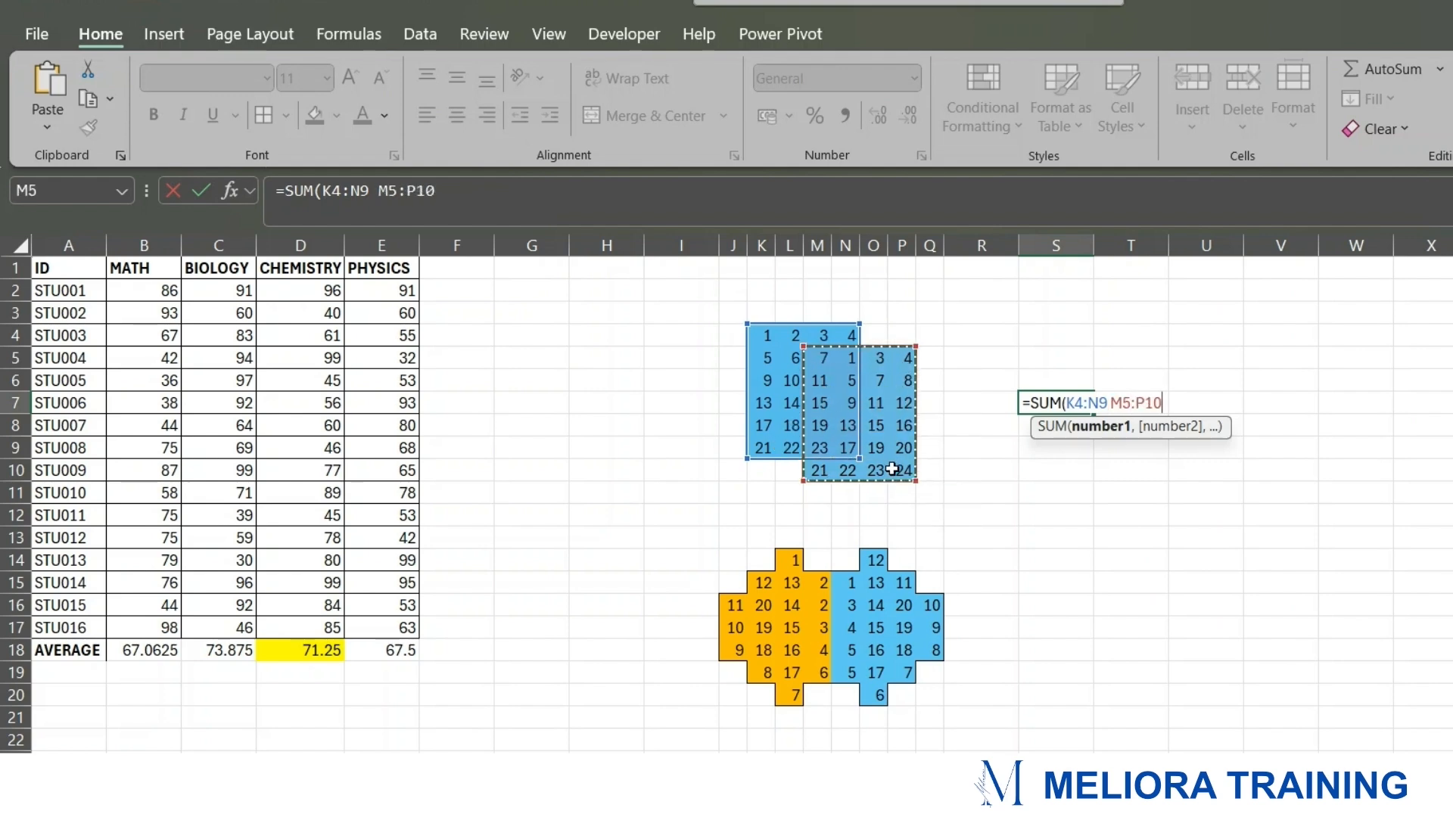
text())
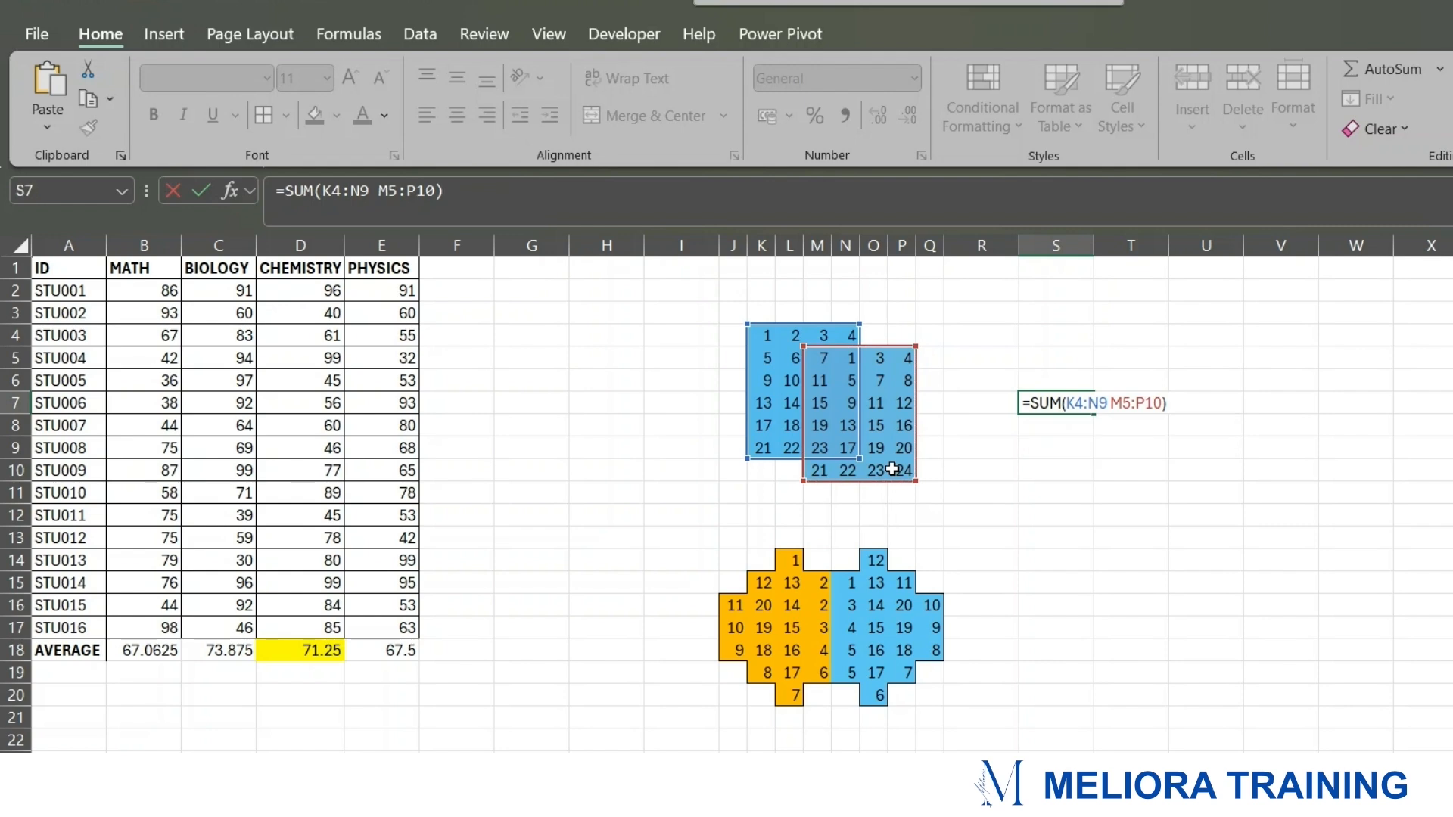
key(Return)
click(1068, 402)
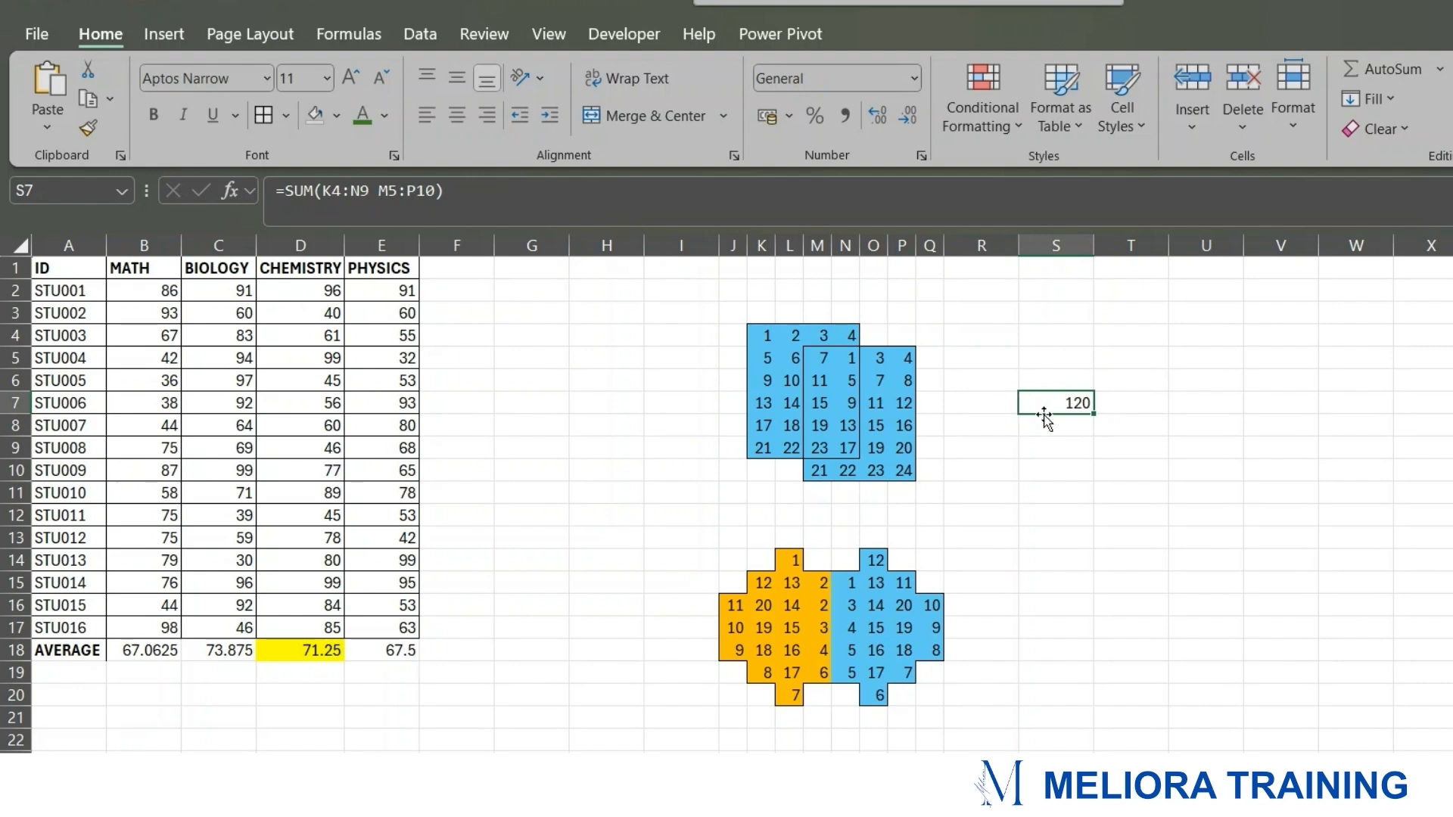
- Sum only the overlapping block of the upper ranges with =SUM(M5:N9) in S8 and compare it with the S7 formula
drag(767, 335, 848, 449)
drag(823, 362, 904, 469)
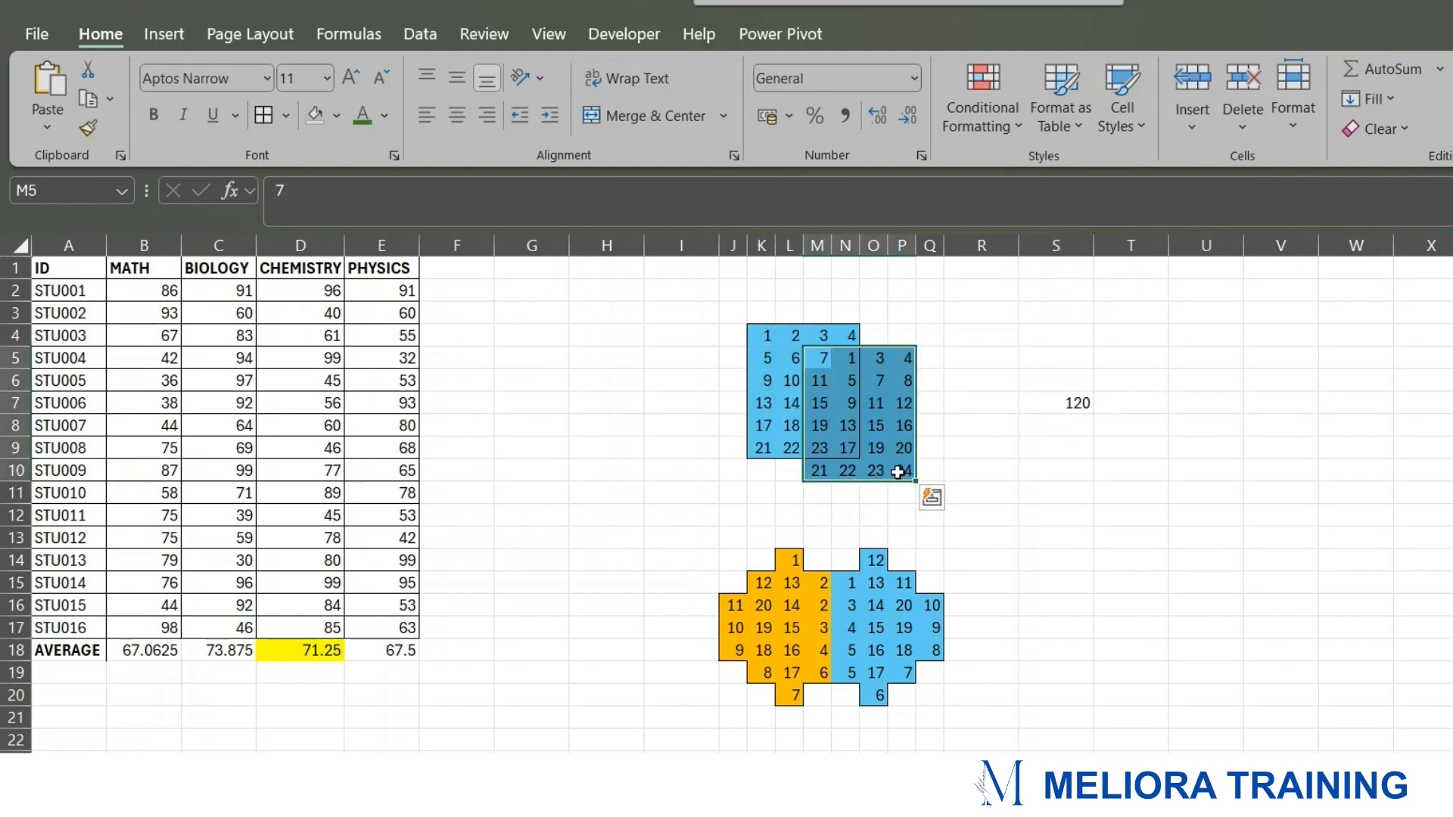
drag(823, 362, 840, 447)
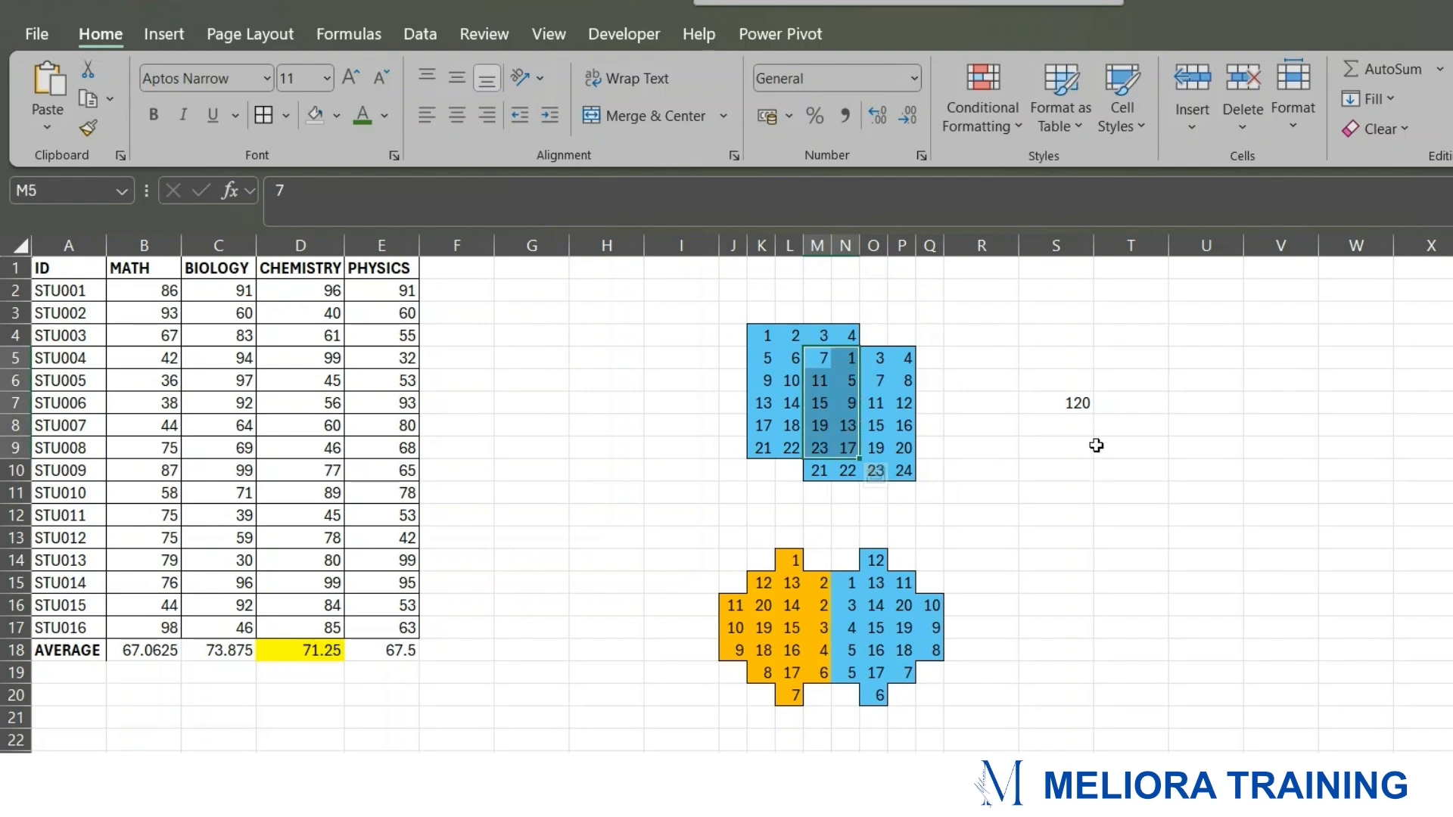
click(1041, 426)
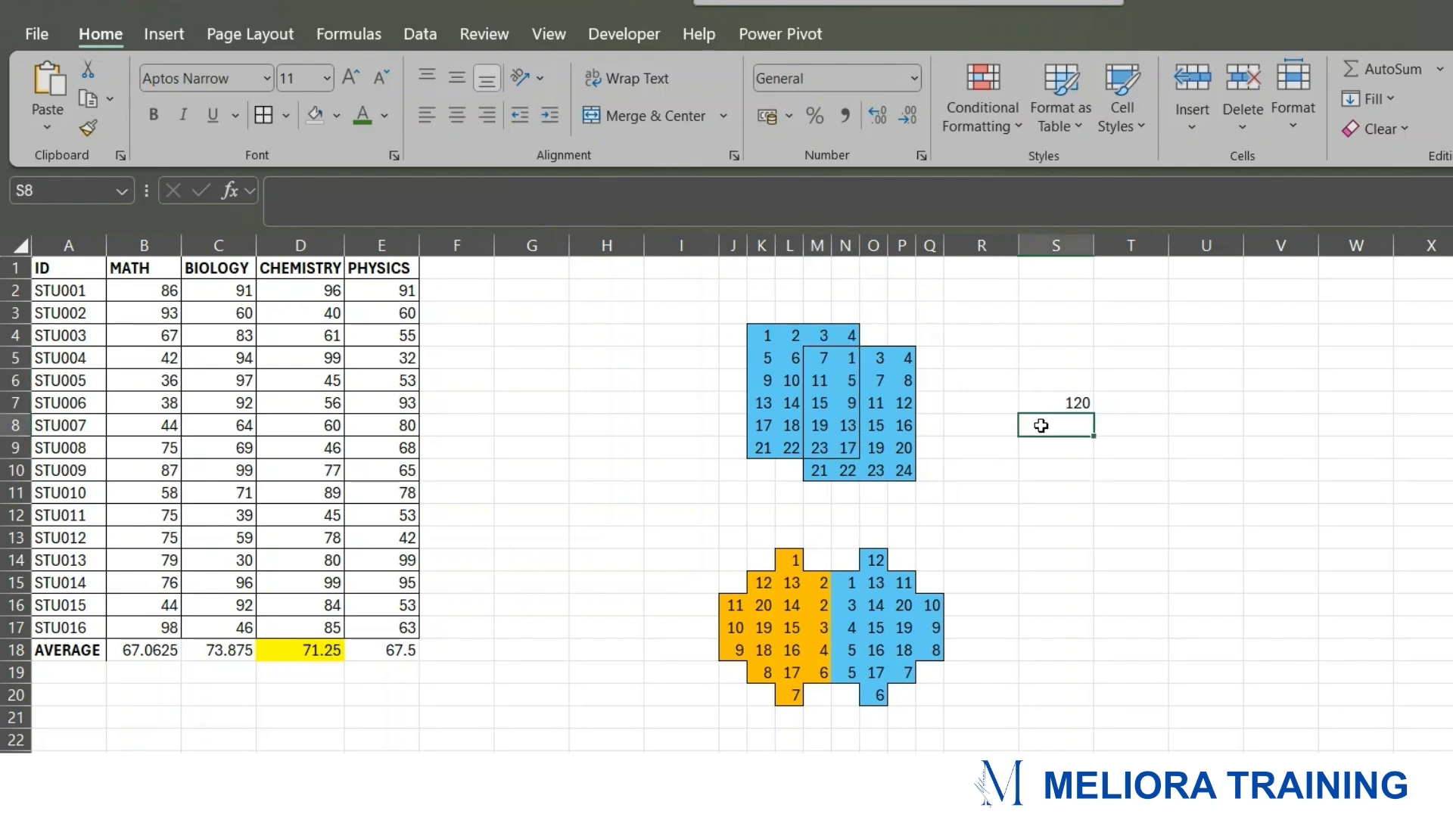
text(=SUM)
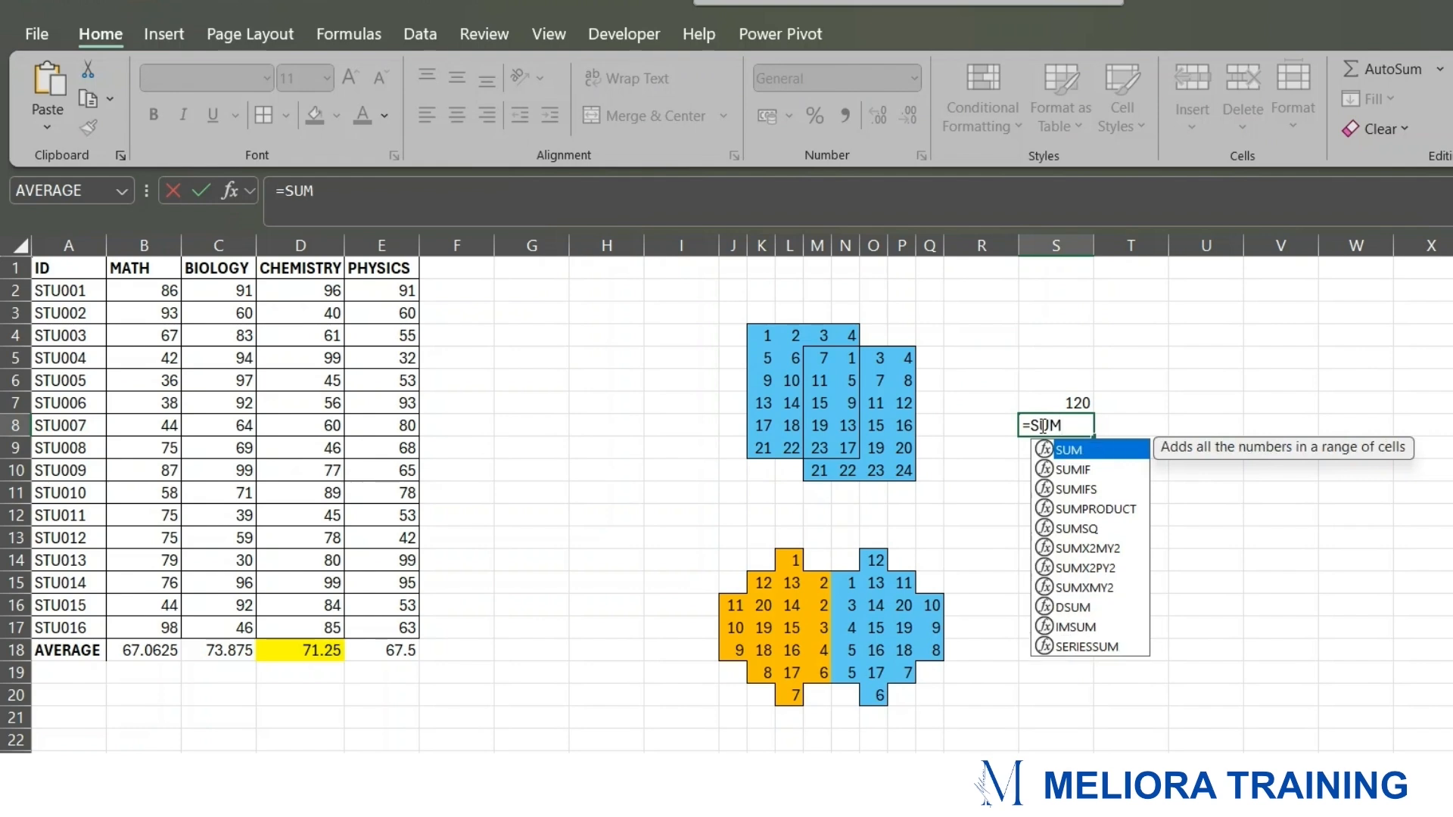
text(()
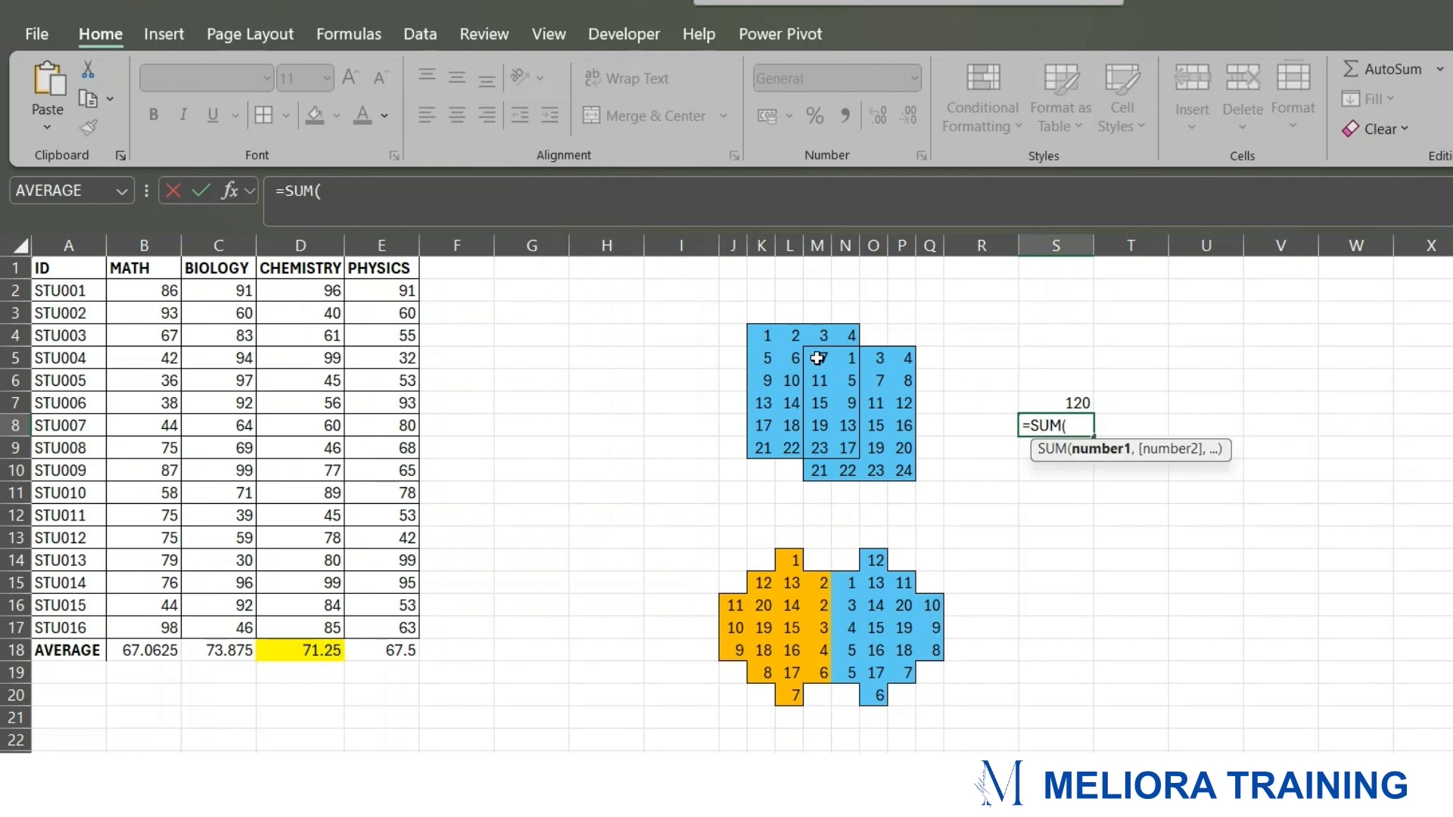
drag(819, 358, 842, 443)
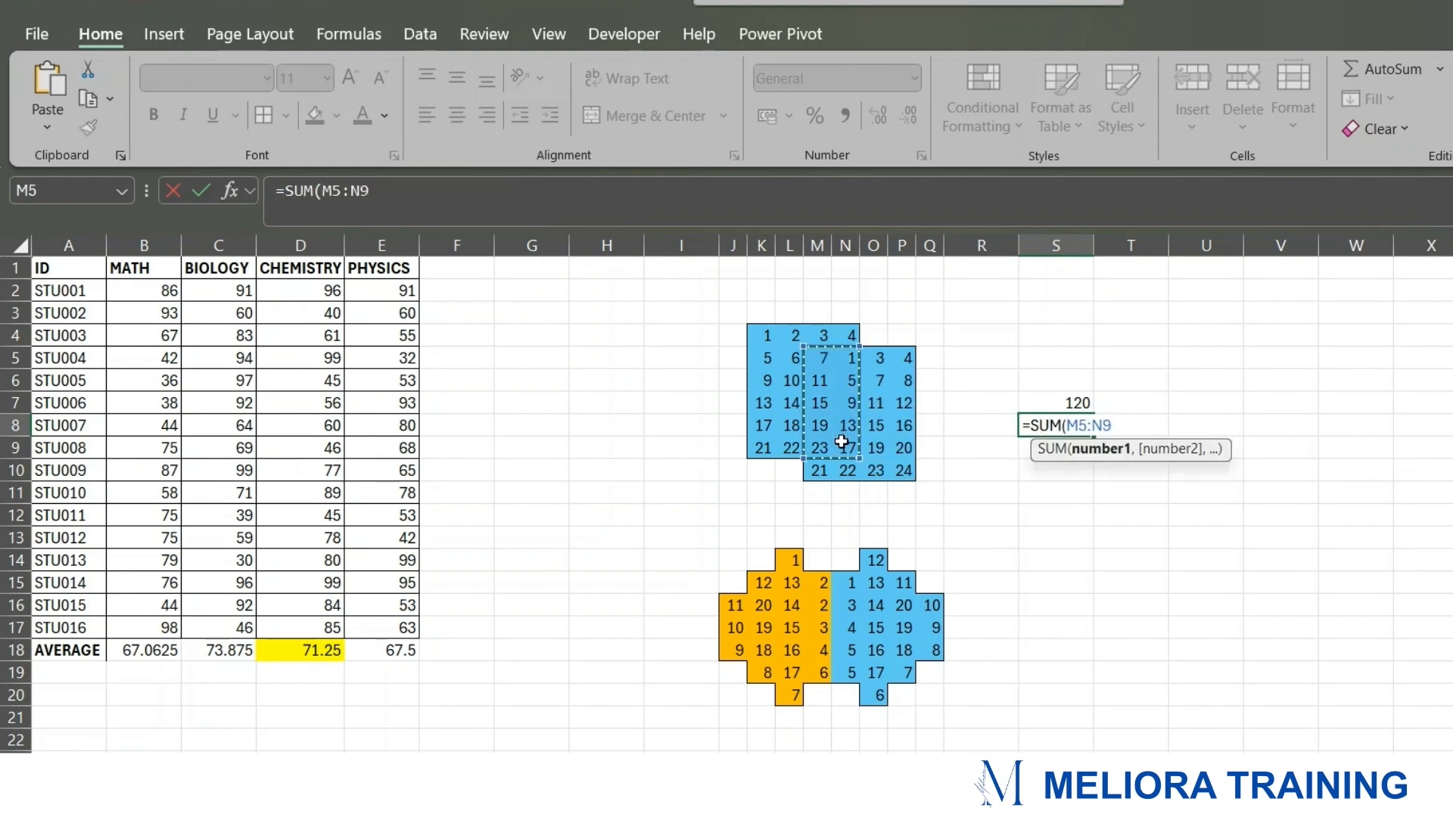
text())
key(Return)
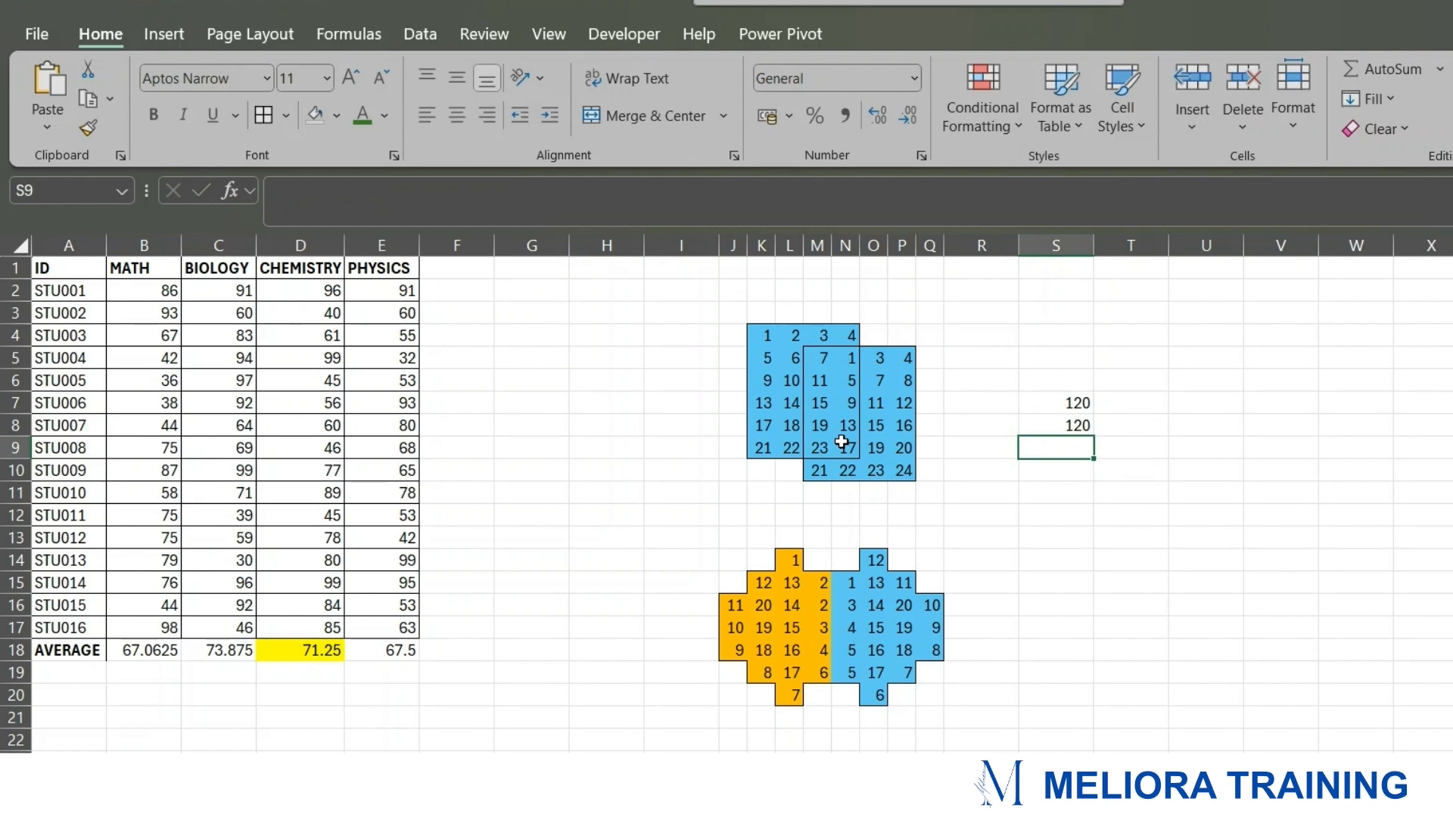
click(1078, 426)
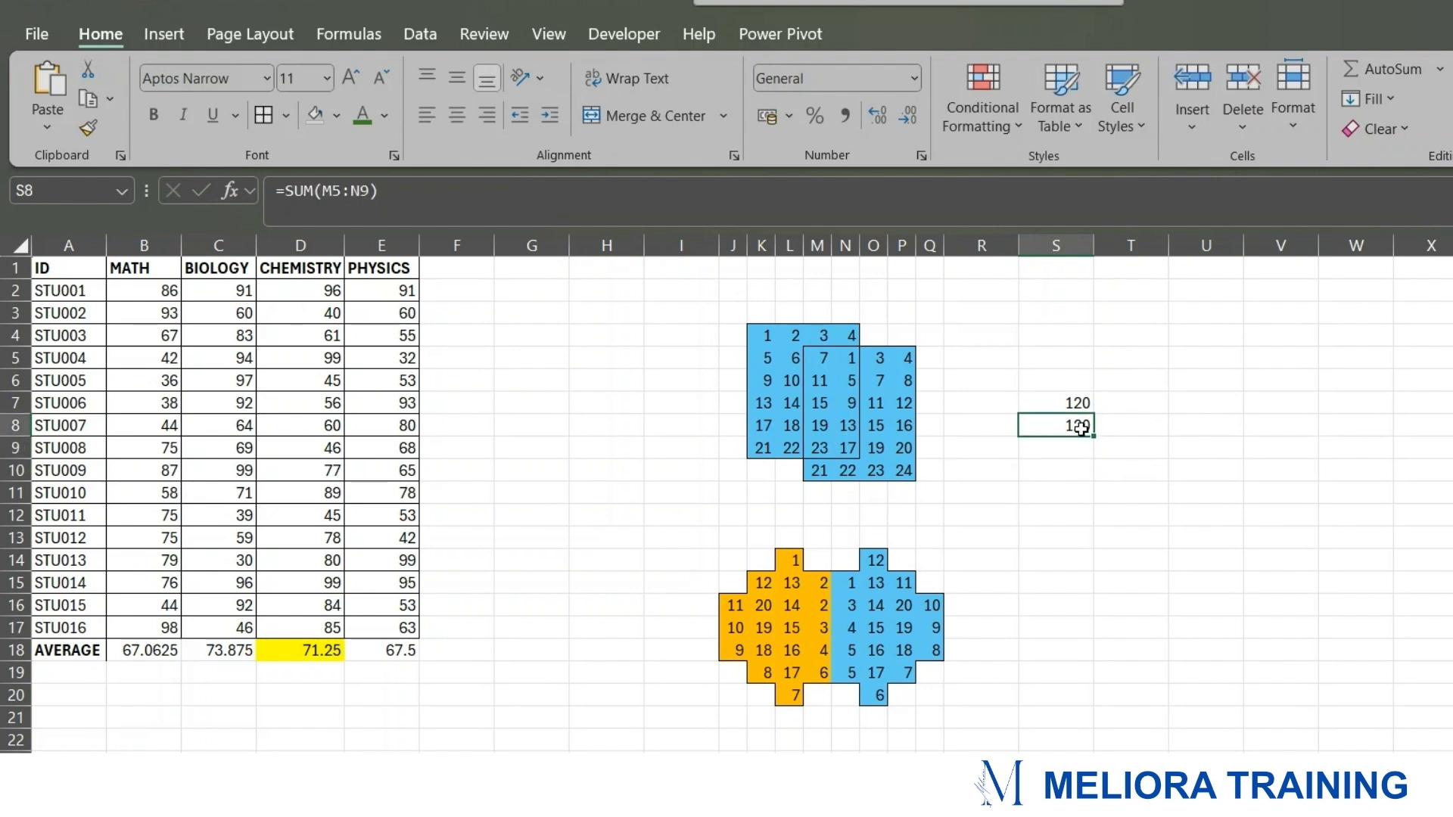
click(1055, 402)
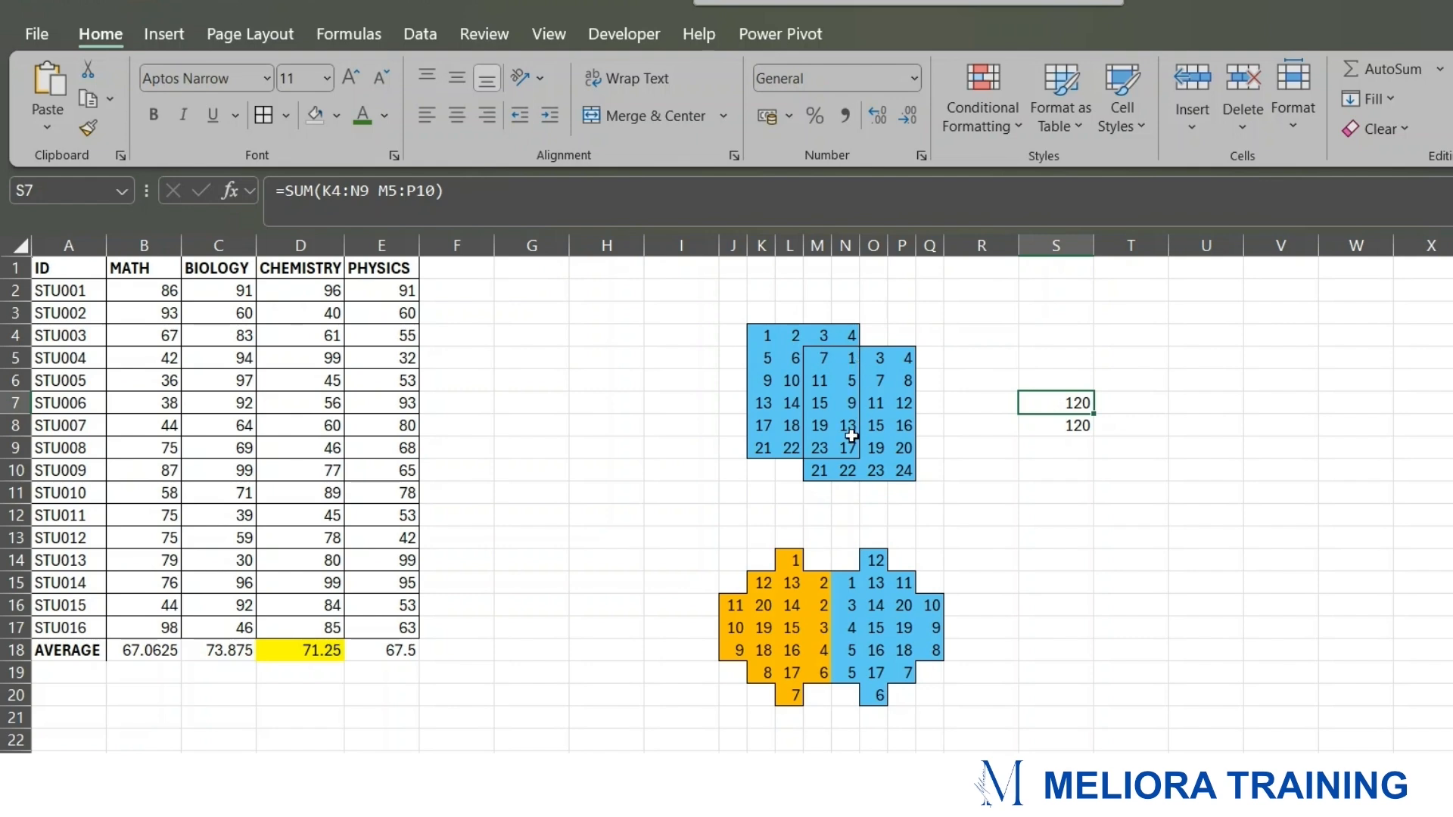
- Enter =SUM(J14:N20 M14:Q20) in S16 to sum the intersection of the lower orange and blue shapes
click(1240, 360)
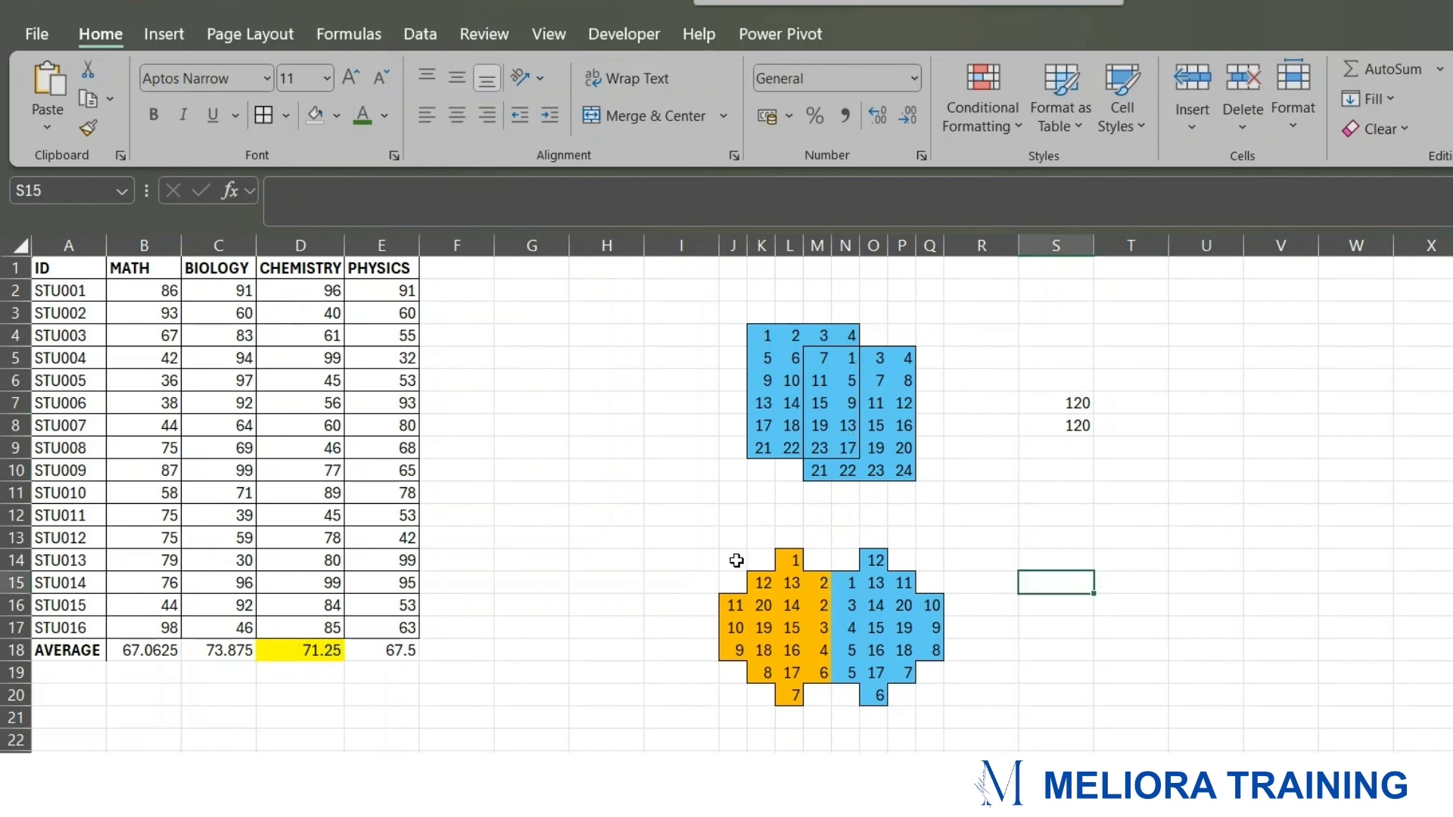
drag(738, 560, 928, 695)
click(1050, 608)
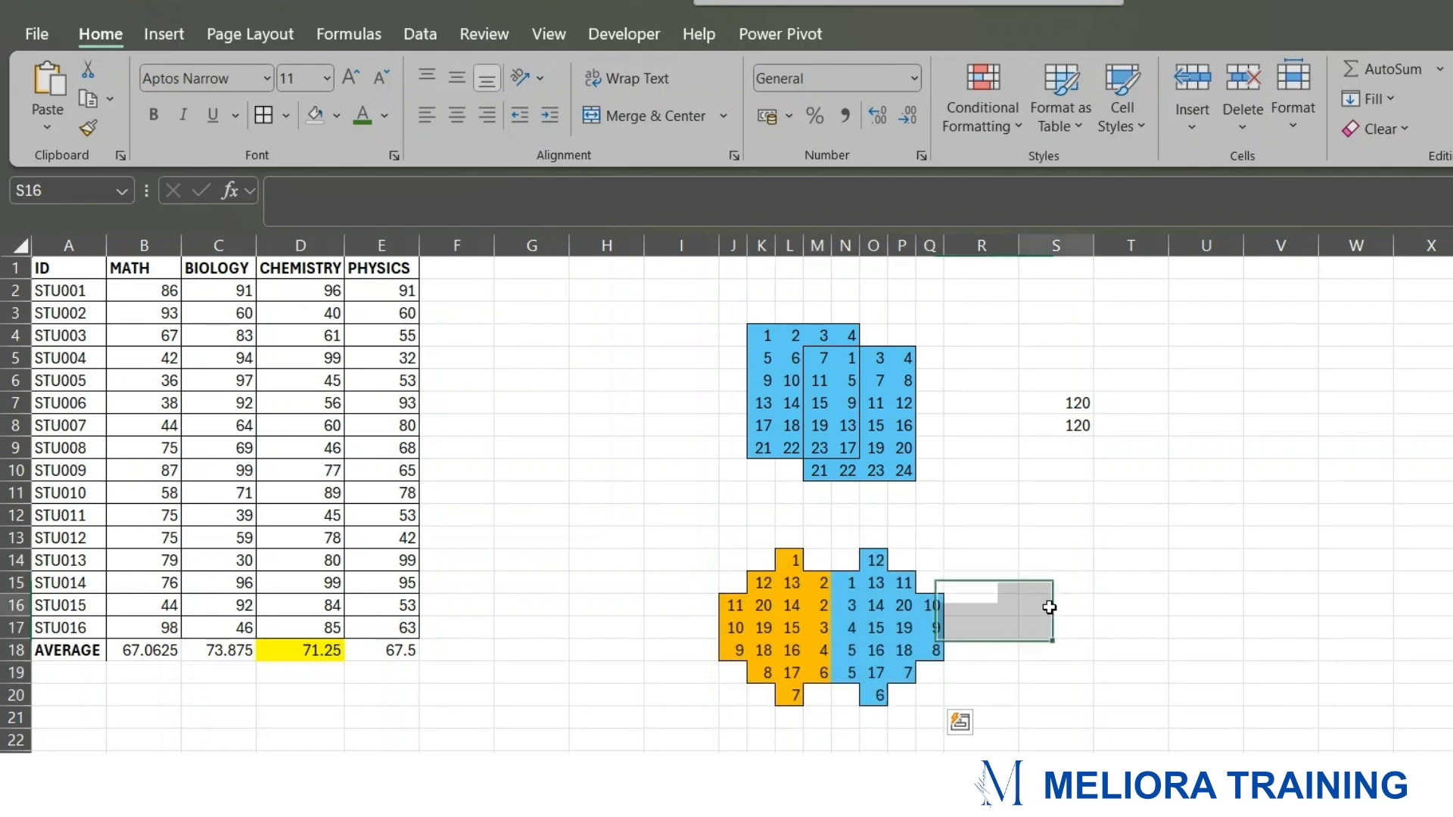
drag(821, 589, 845, 674)
click(1052, 605)
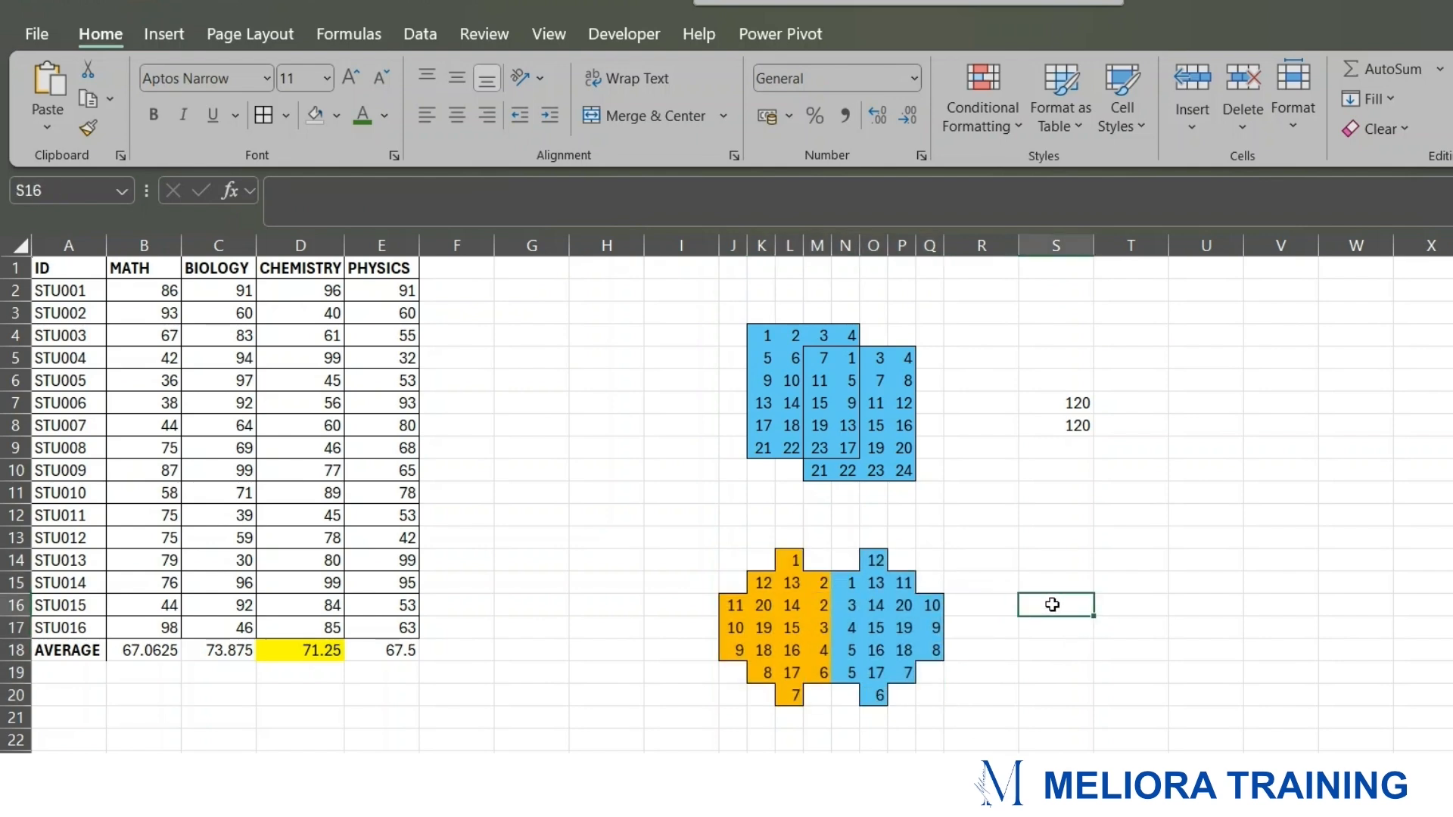
text(=SU)
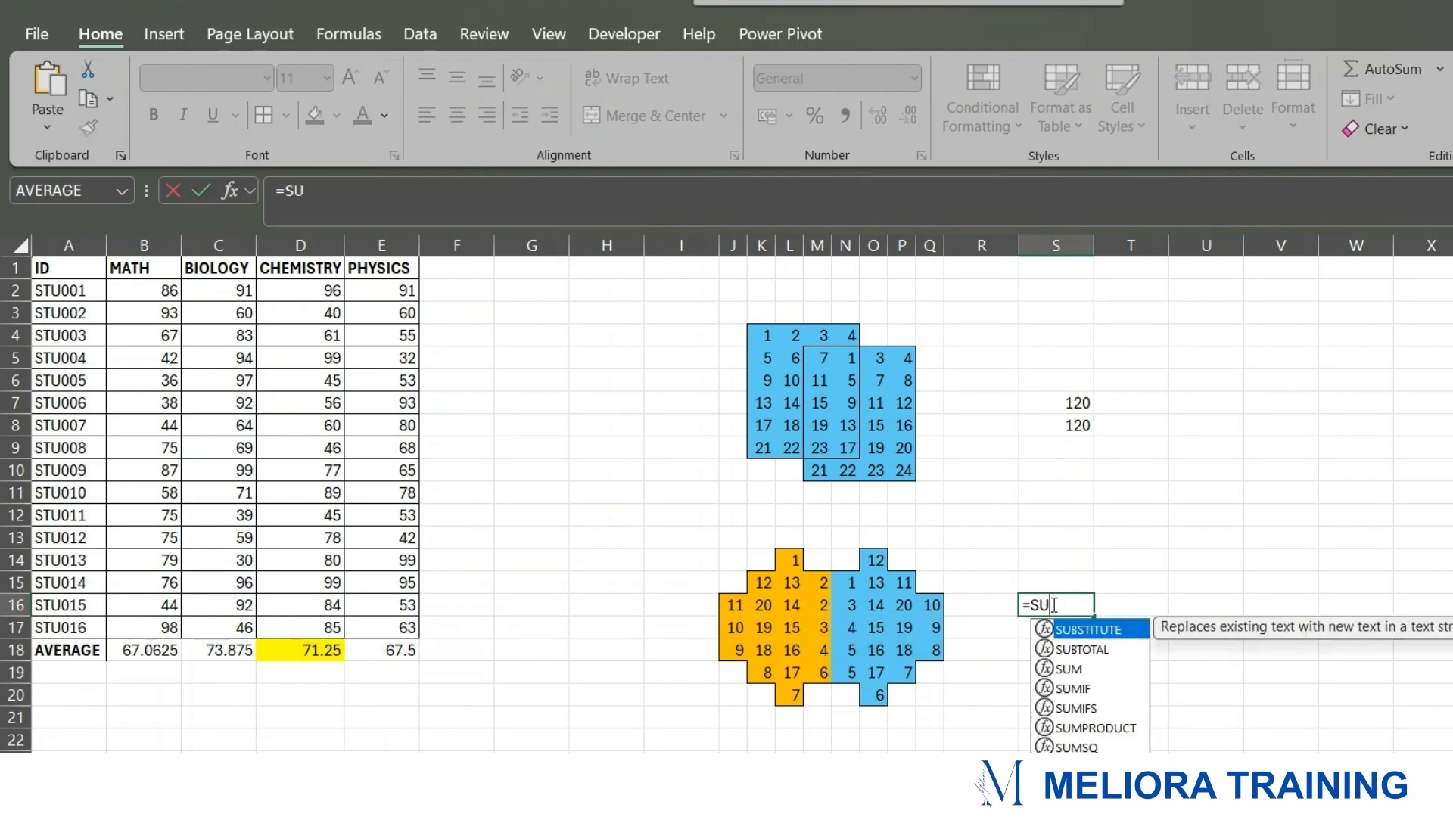
text(M()
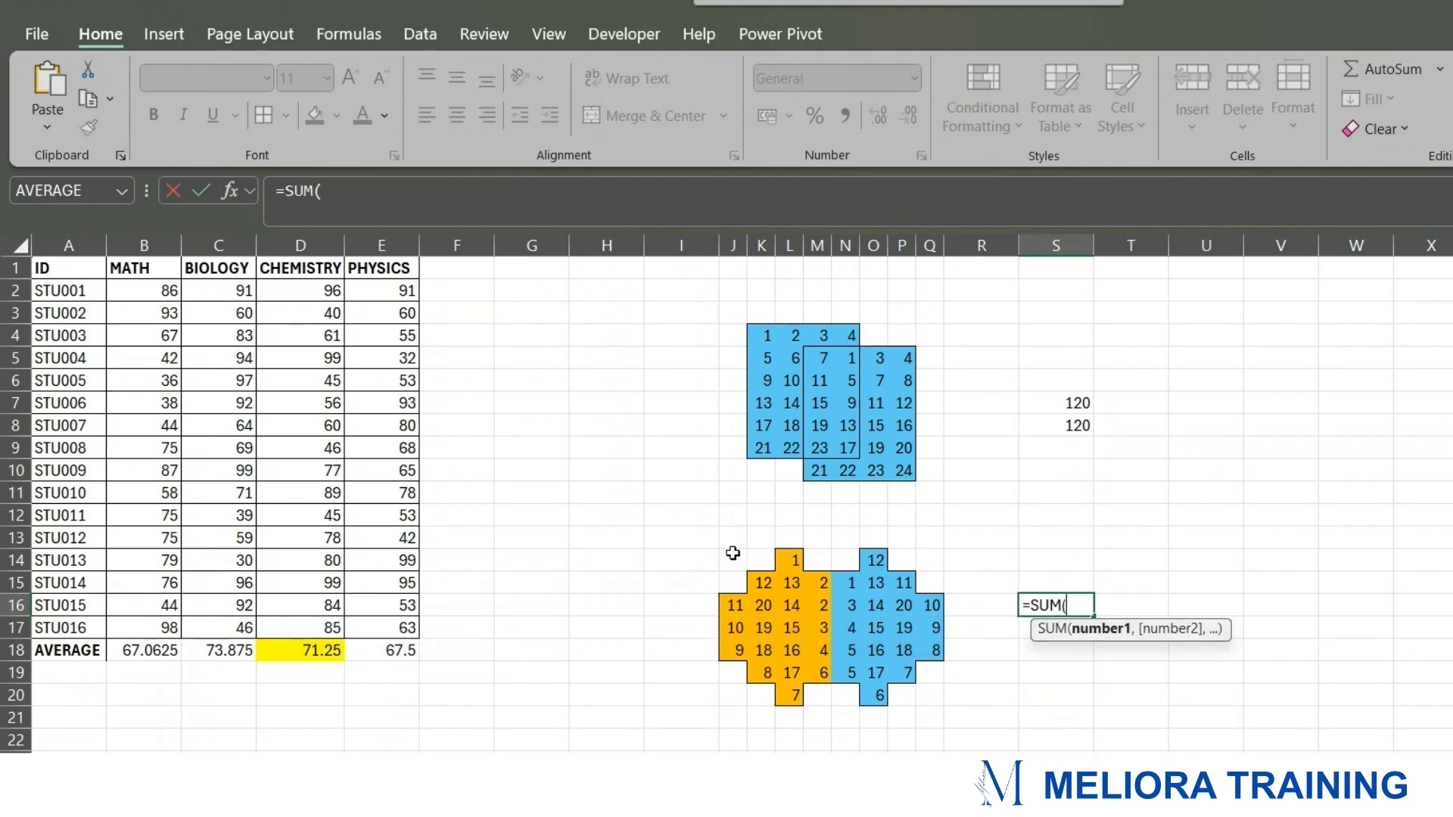
drag(739, 558, 837, 701)
key(space)
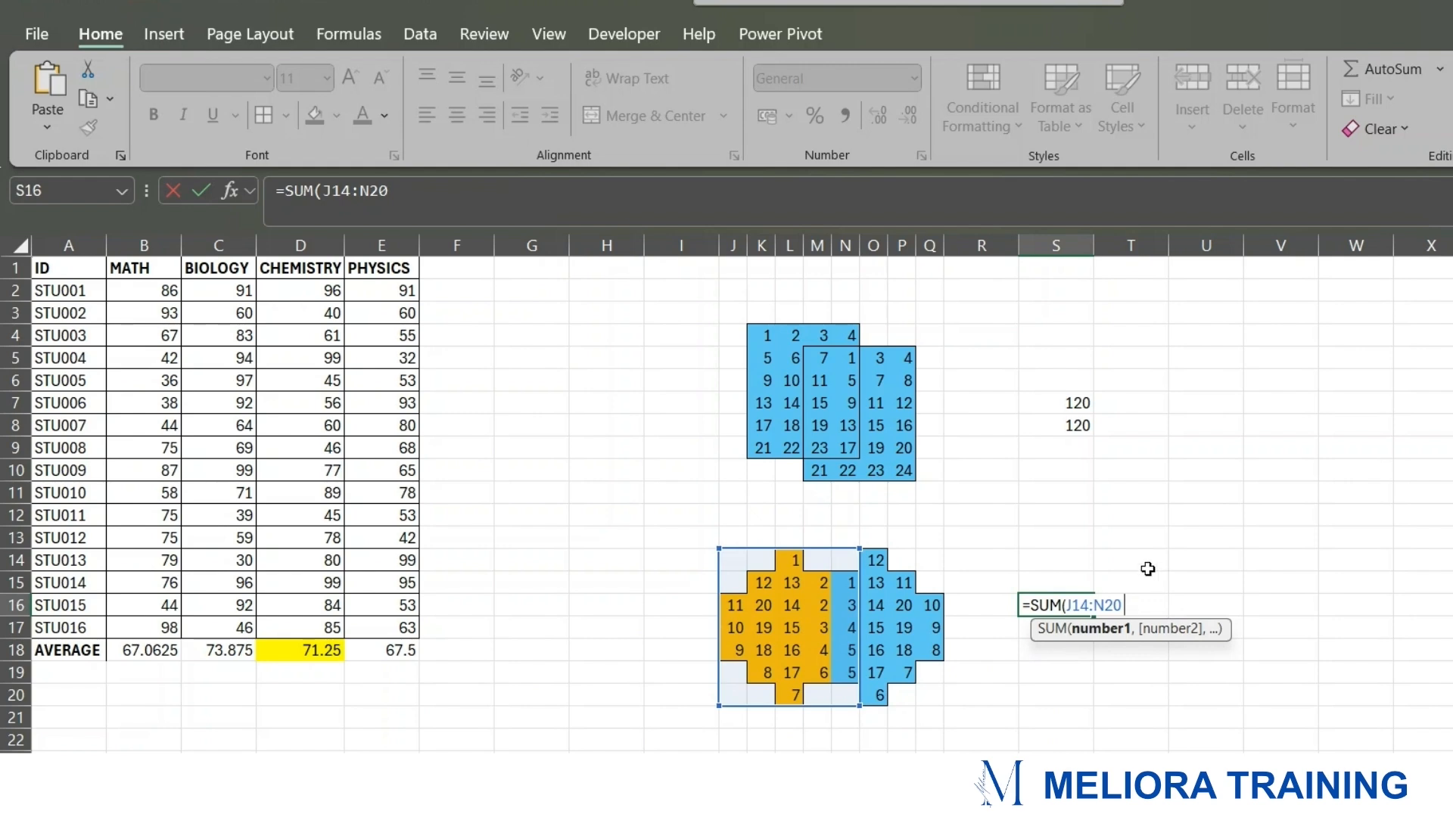
drag(819, 560, 928, 698)
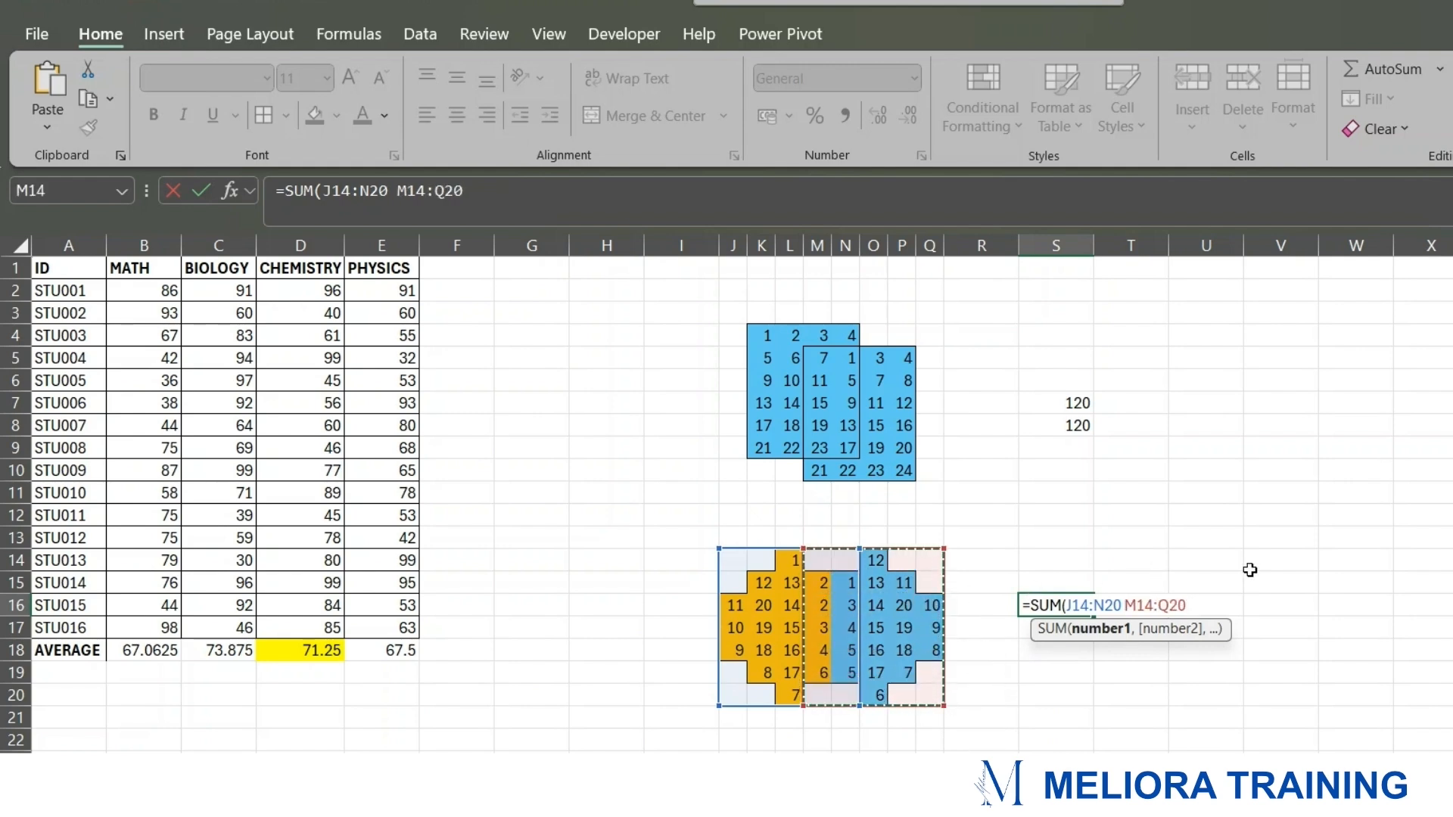
text())
key(Return)
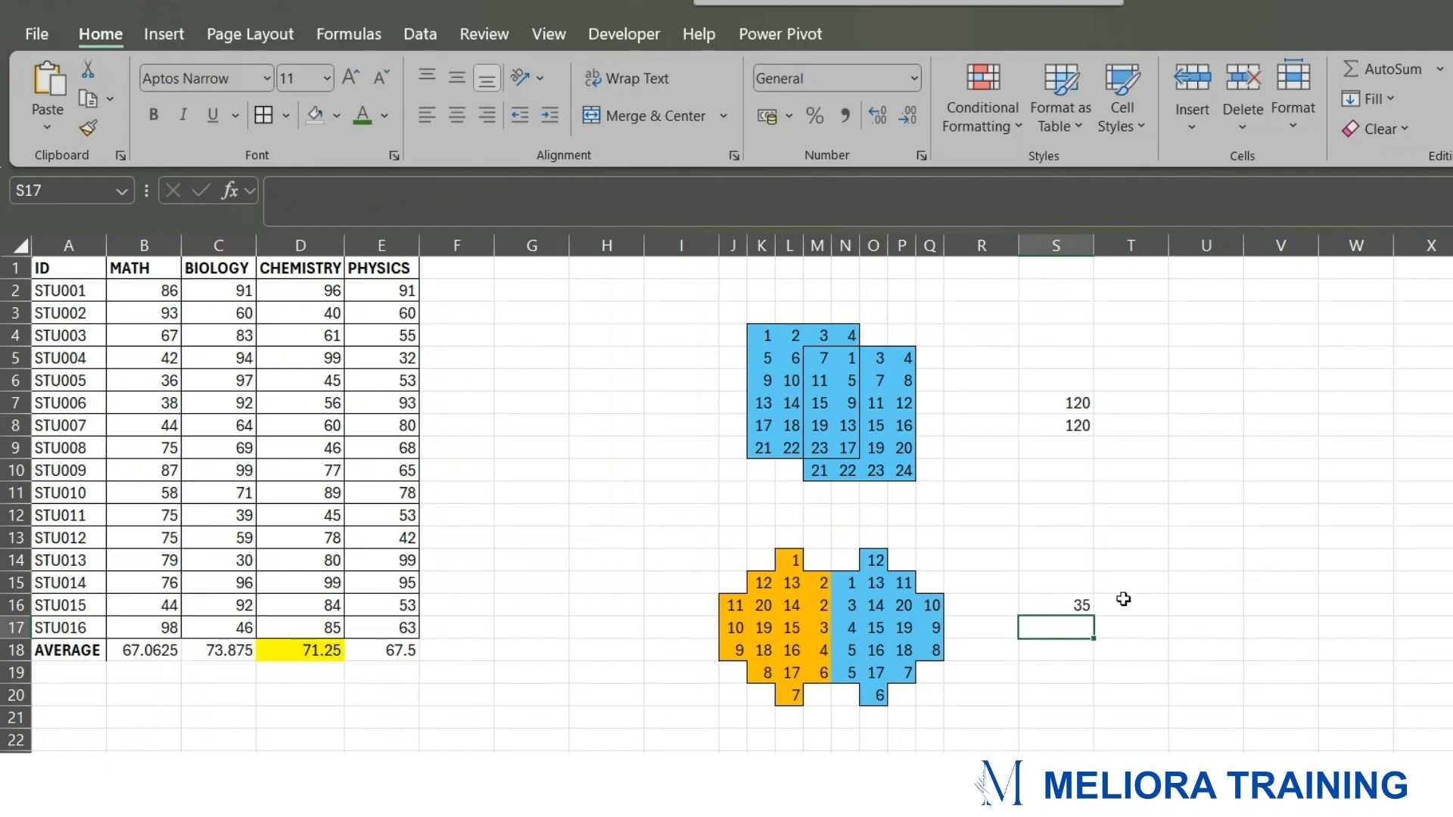
- Enter =SUM(M15:N19) in S17 to cross-check the lower intersection, and review the shared cells
text(=)
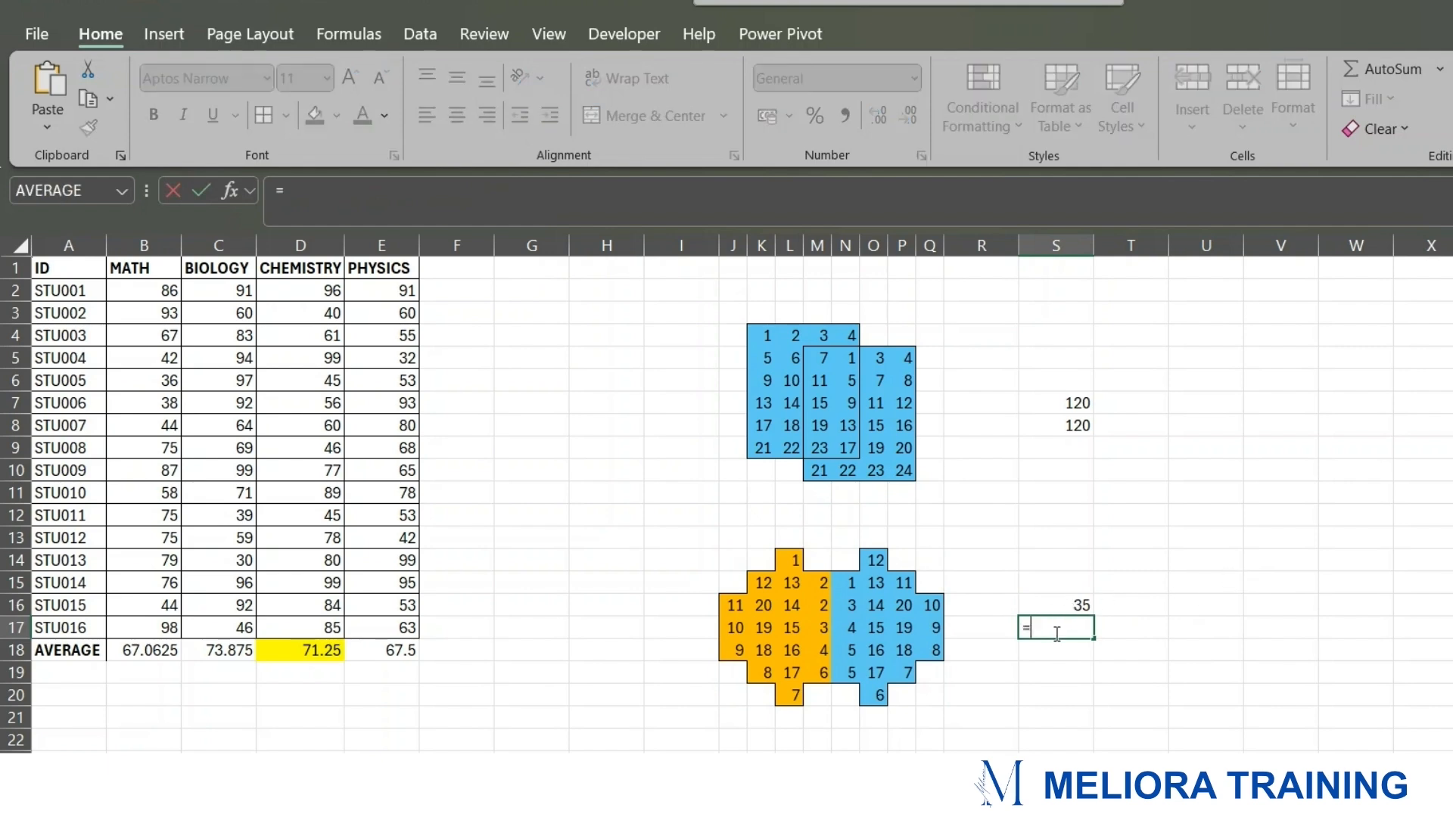
text(SUM()
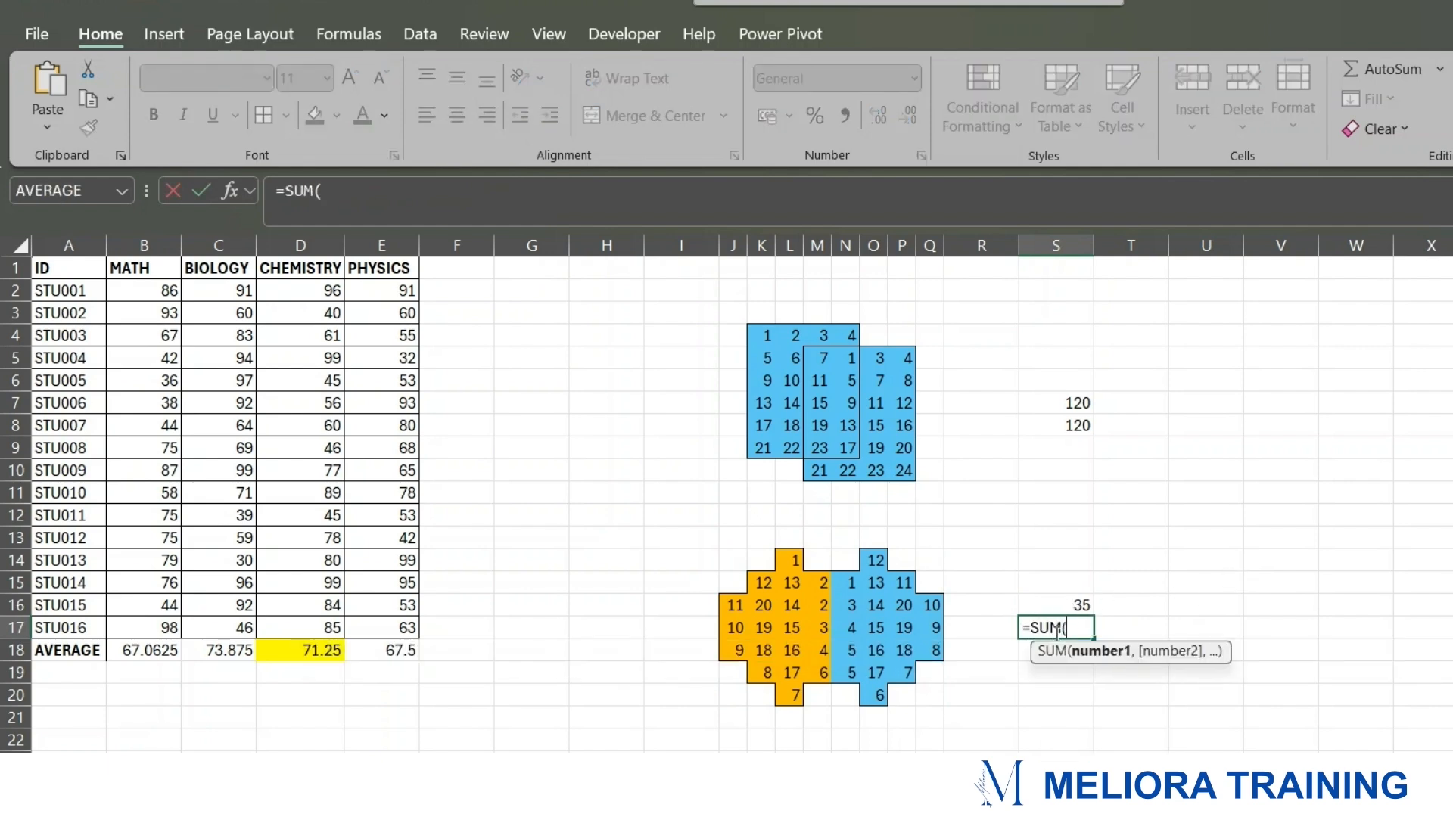
drag(830, 582, 844, 666)
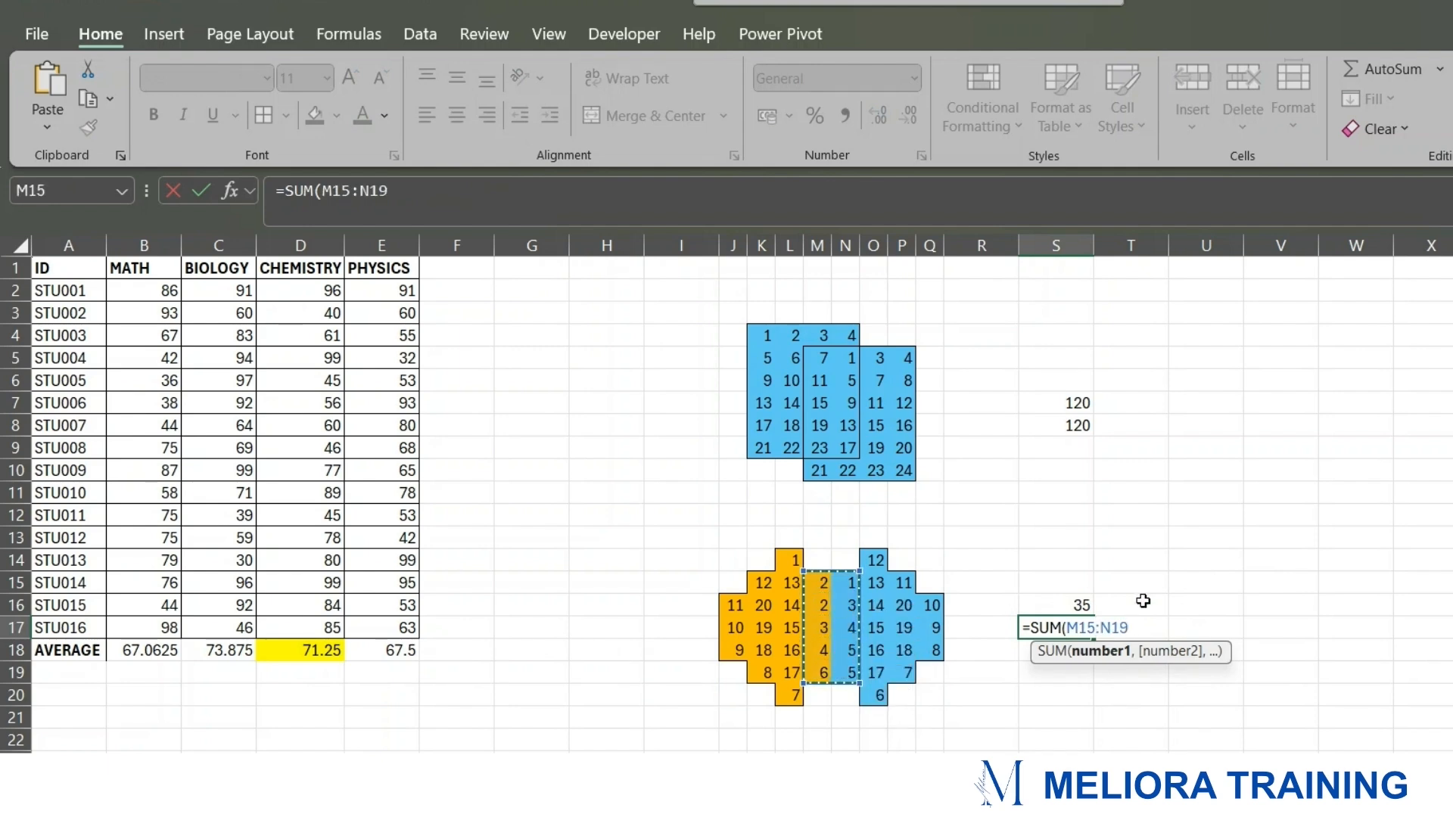
text())
key(Return)
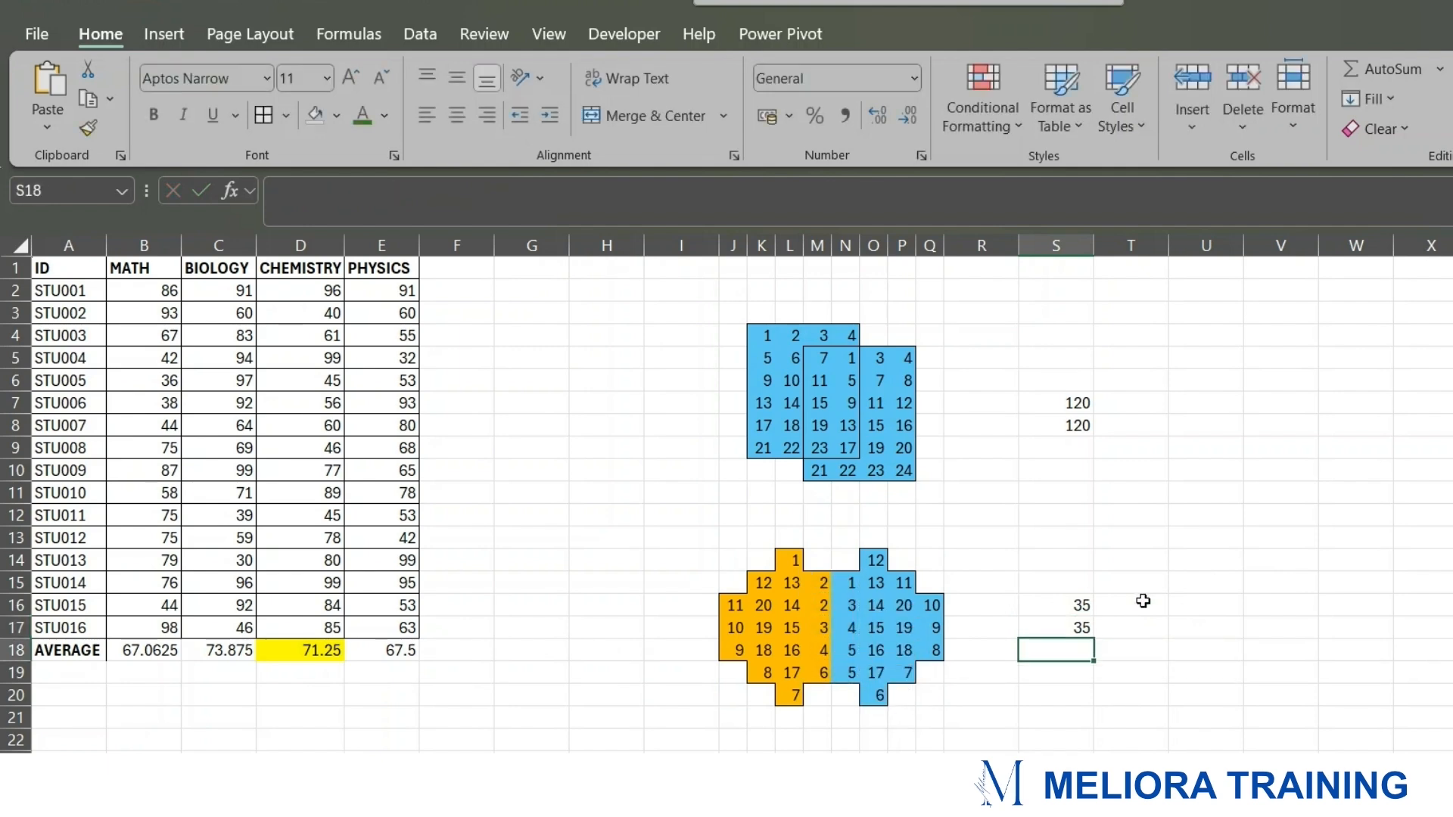
drag(821, 587, 845, 671)
click(1039, 627)
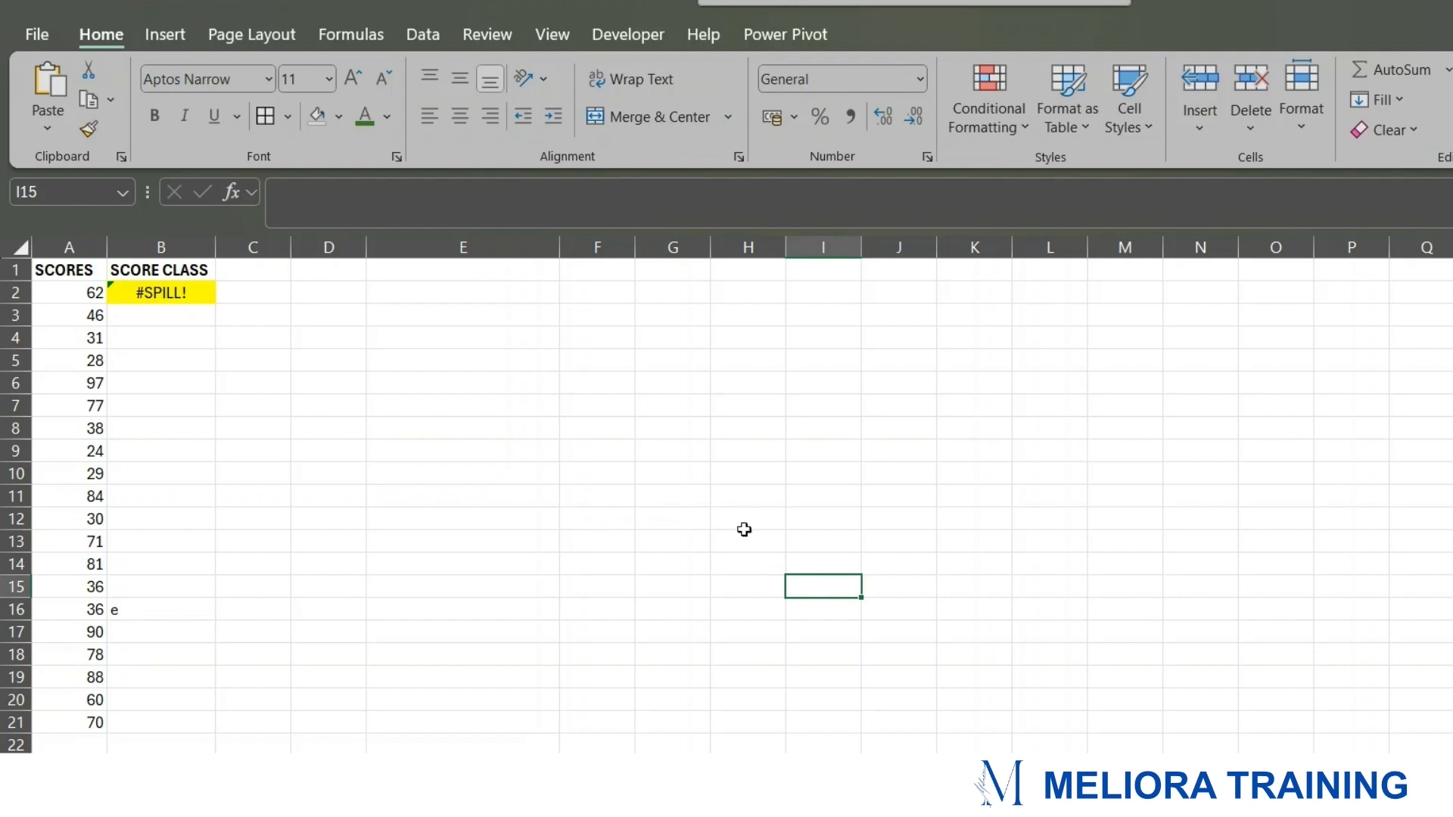
- Examine the #SPILL! example: the IF formula in B2, its spill range and the entry in B16
click(164, 293)
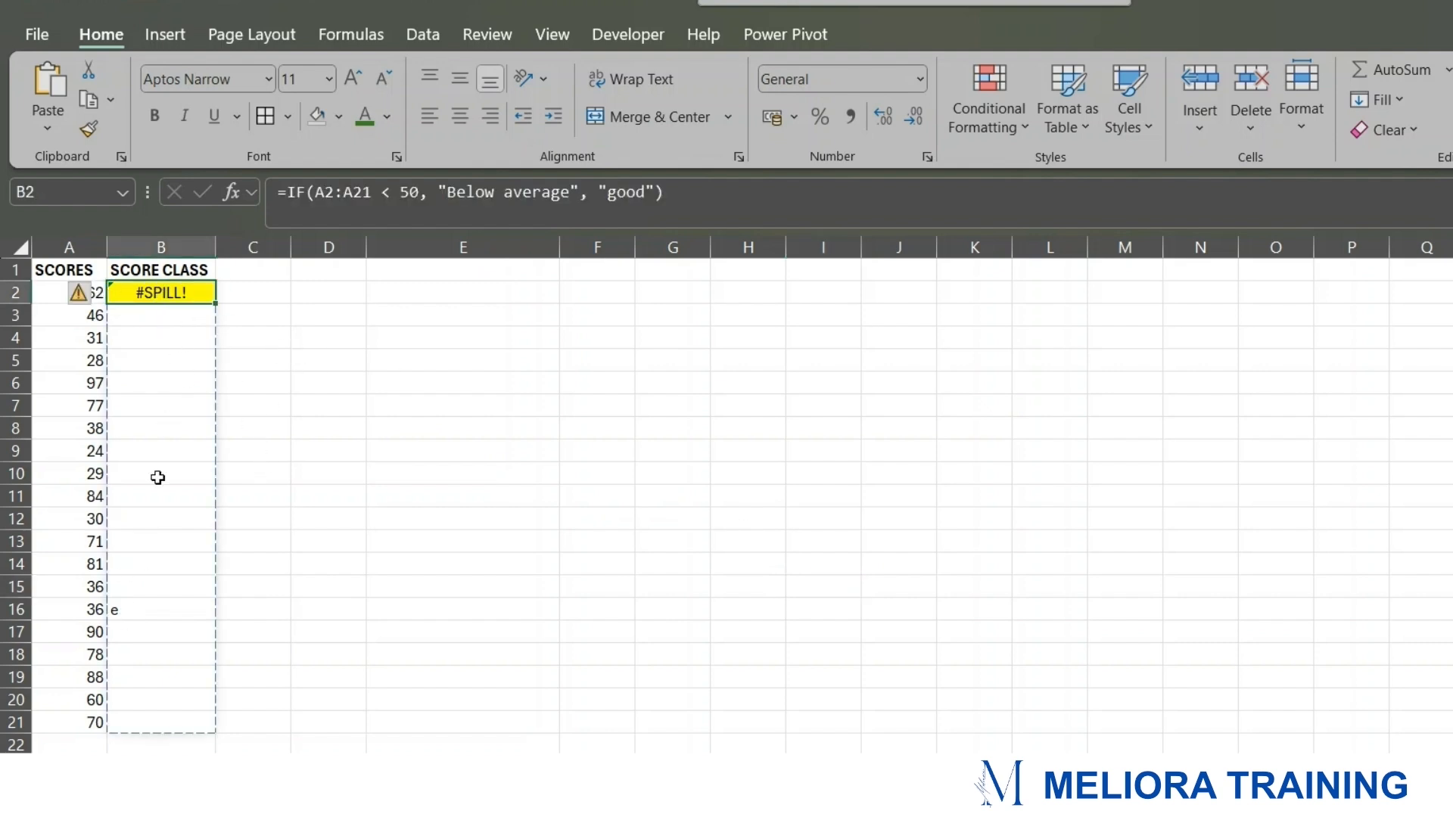
click(132, 610)
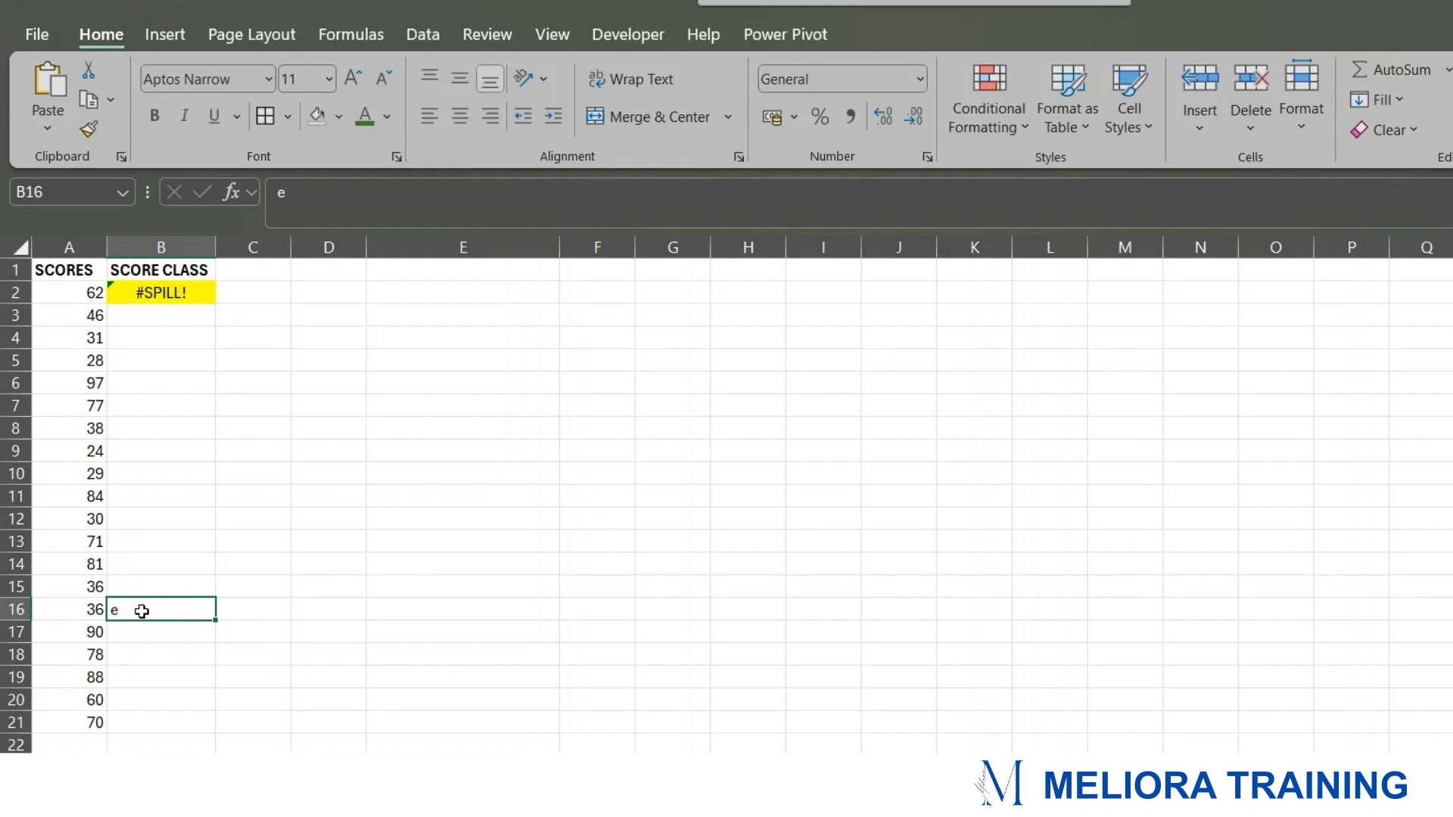
click(169, 295)
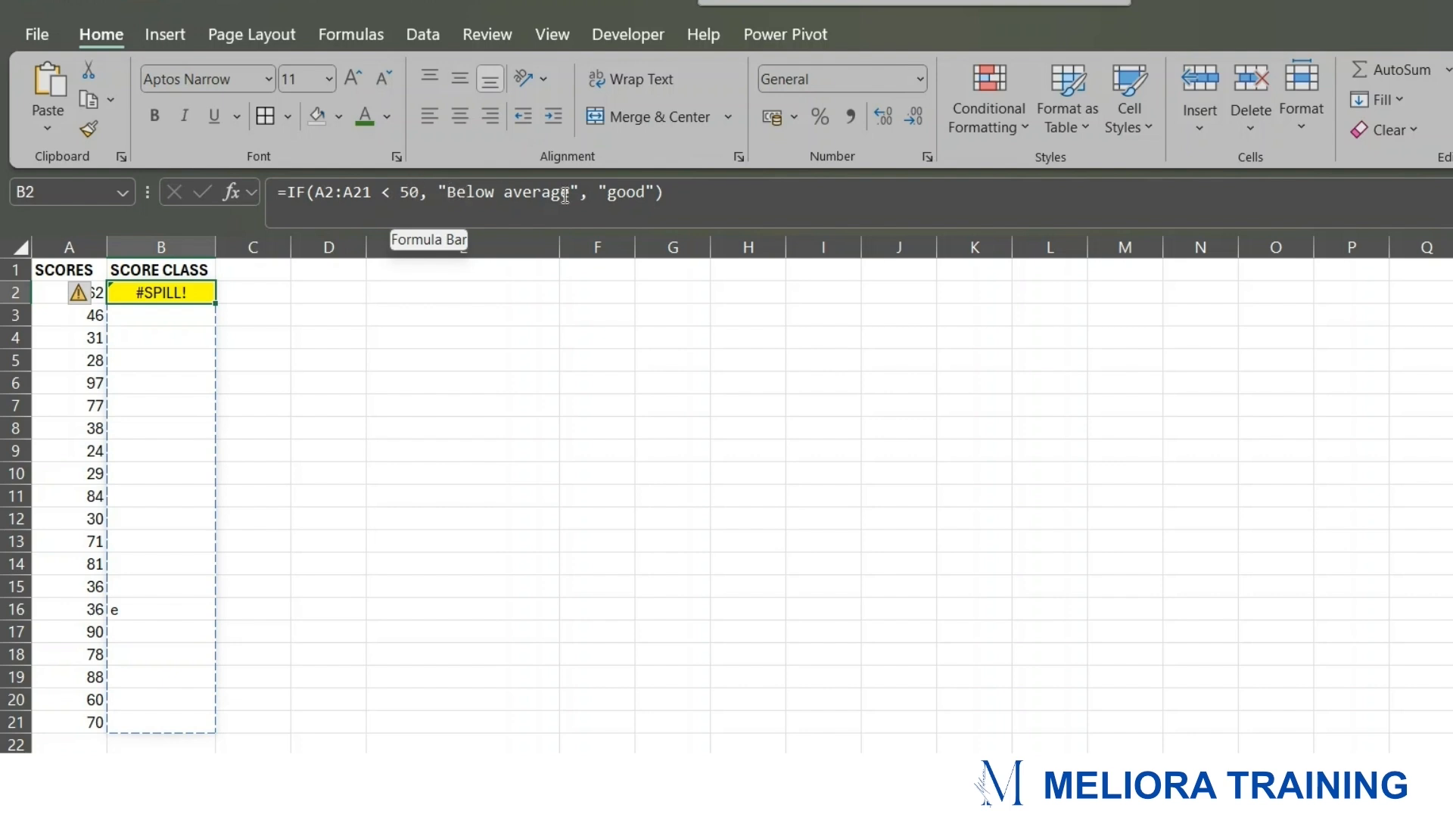
click(671, 195)
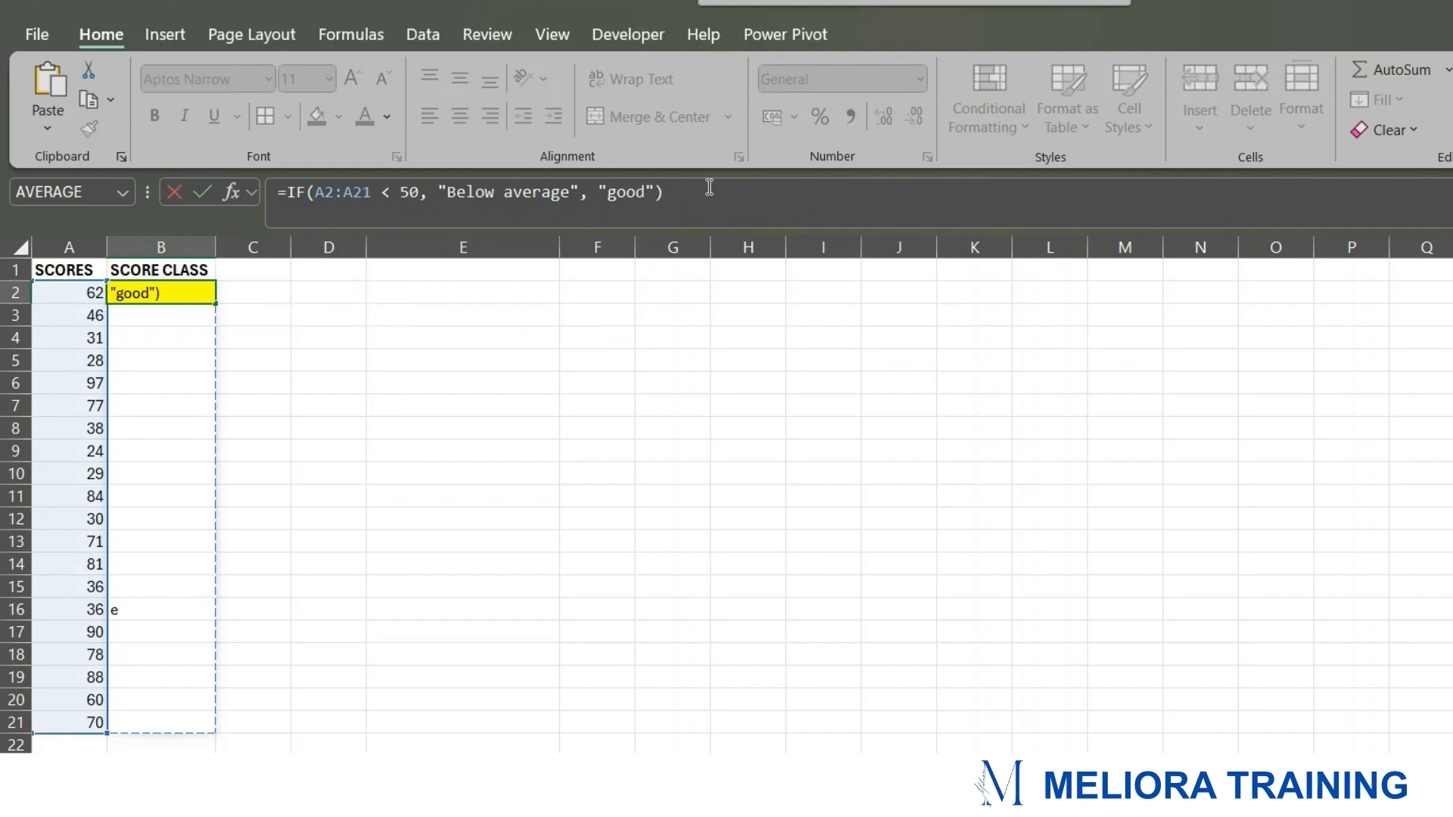
key(Return)
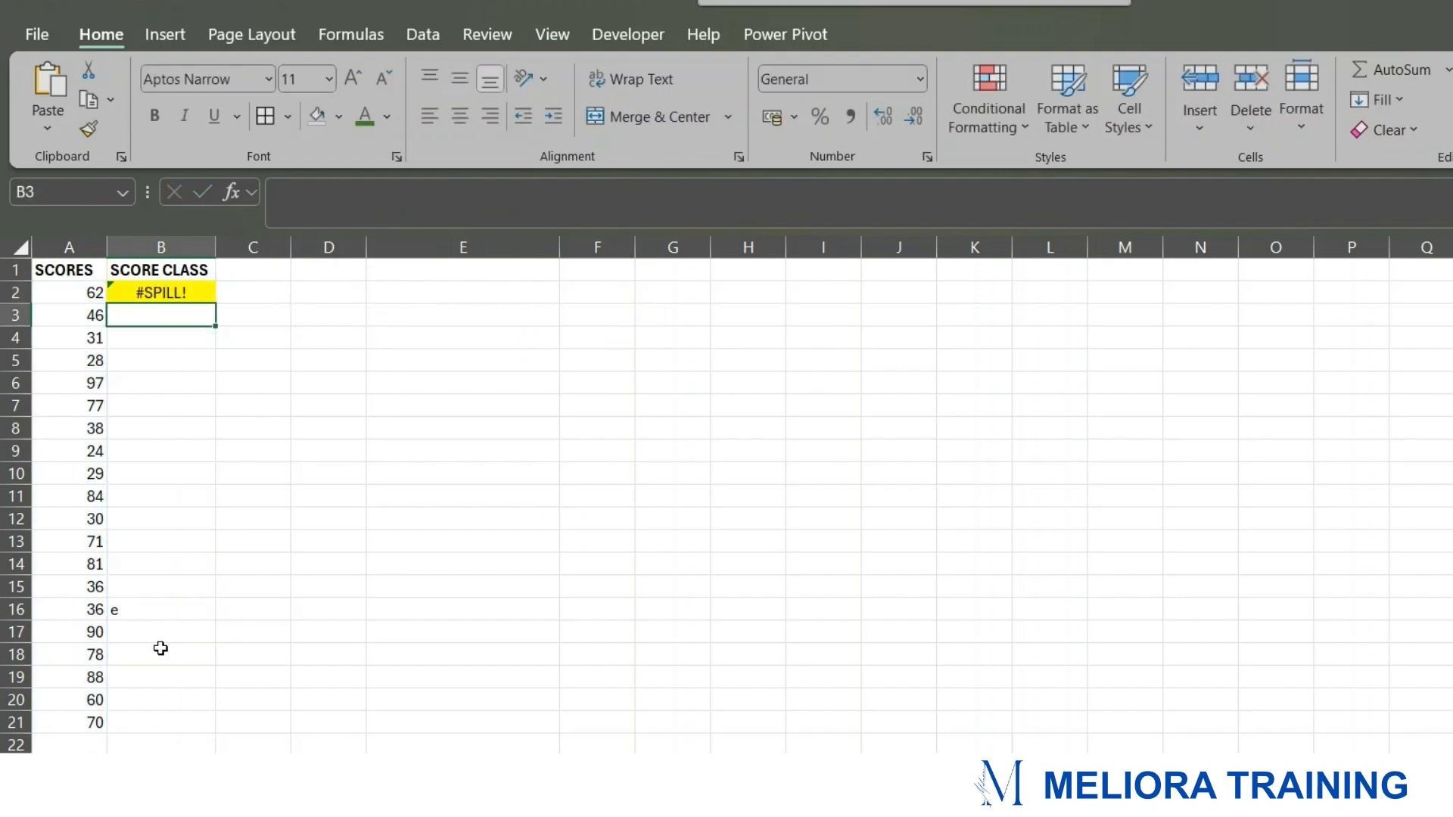
- Delete the stray entry in B16 that blocks the spill of the B2 formula, and check the spill range B2:B21
click(115, 610)
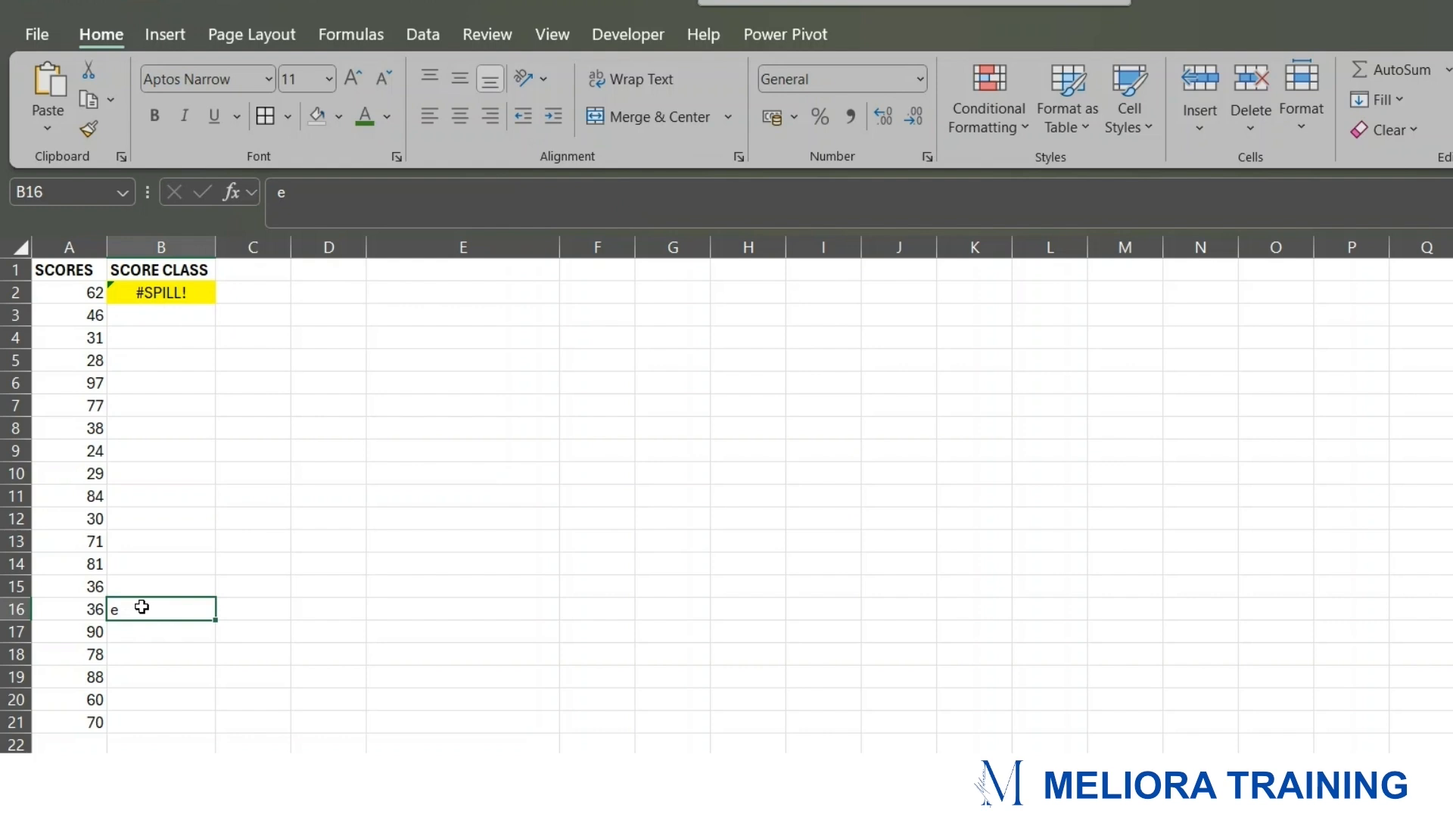
key(BackSpace)
key(Return)
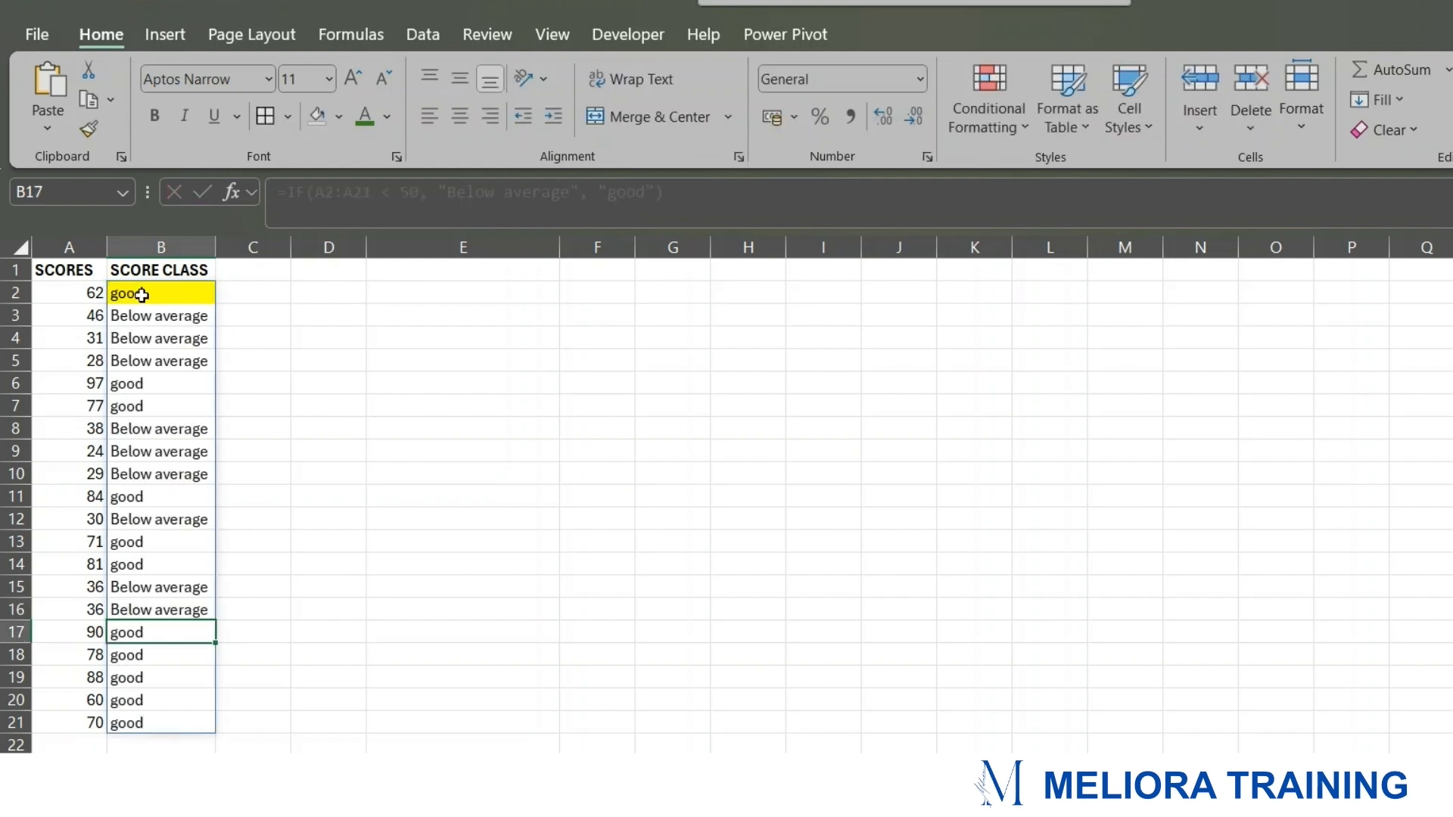
click(529, 595)
drag(180, 299, 168, 723)
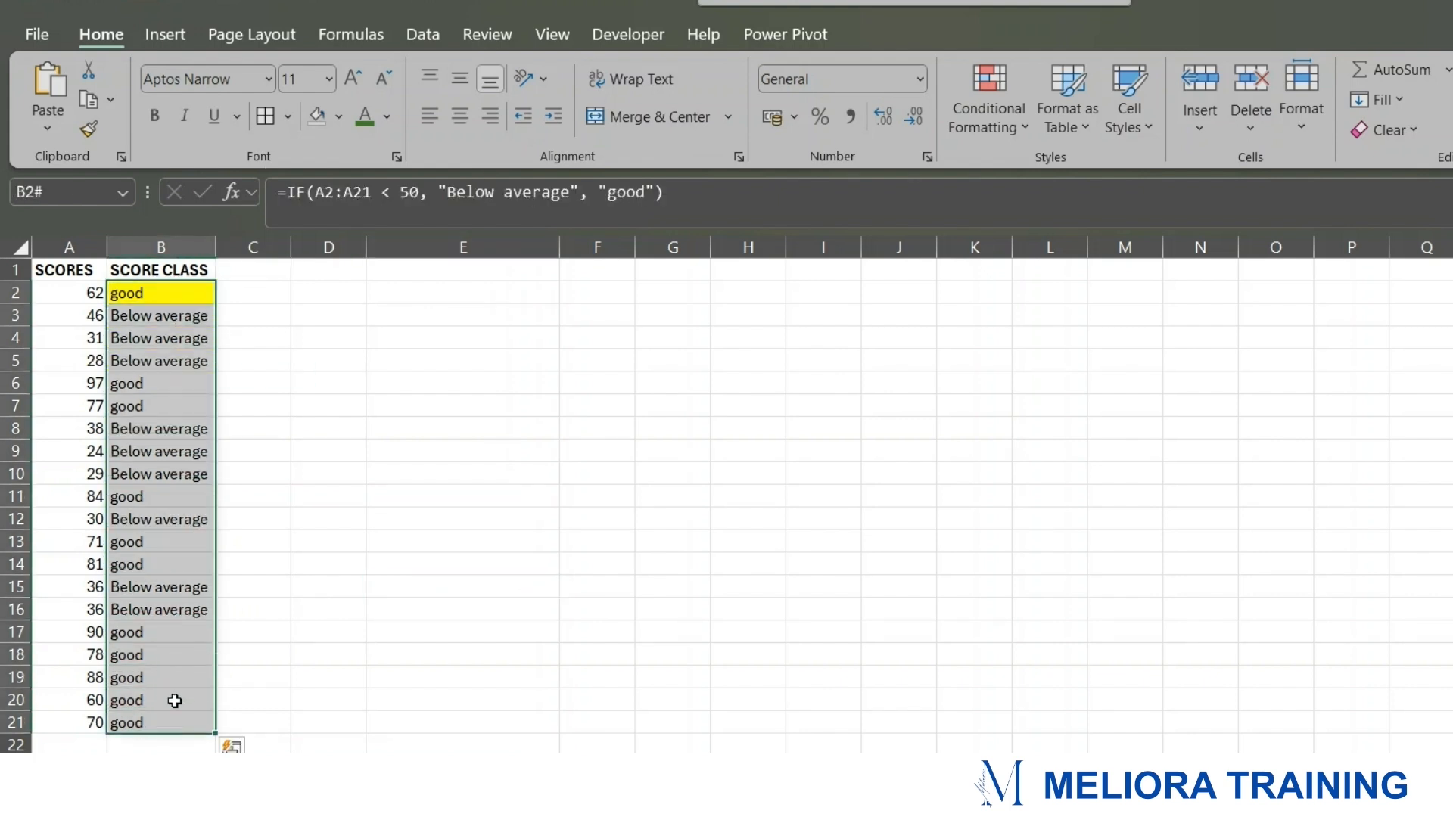
click(376, 588)
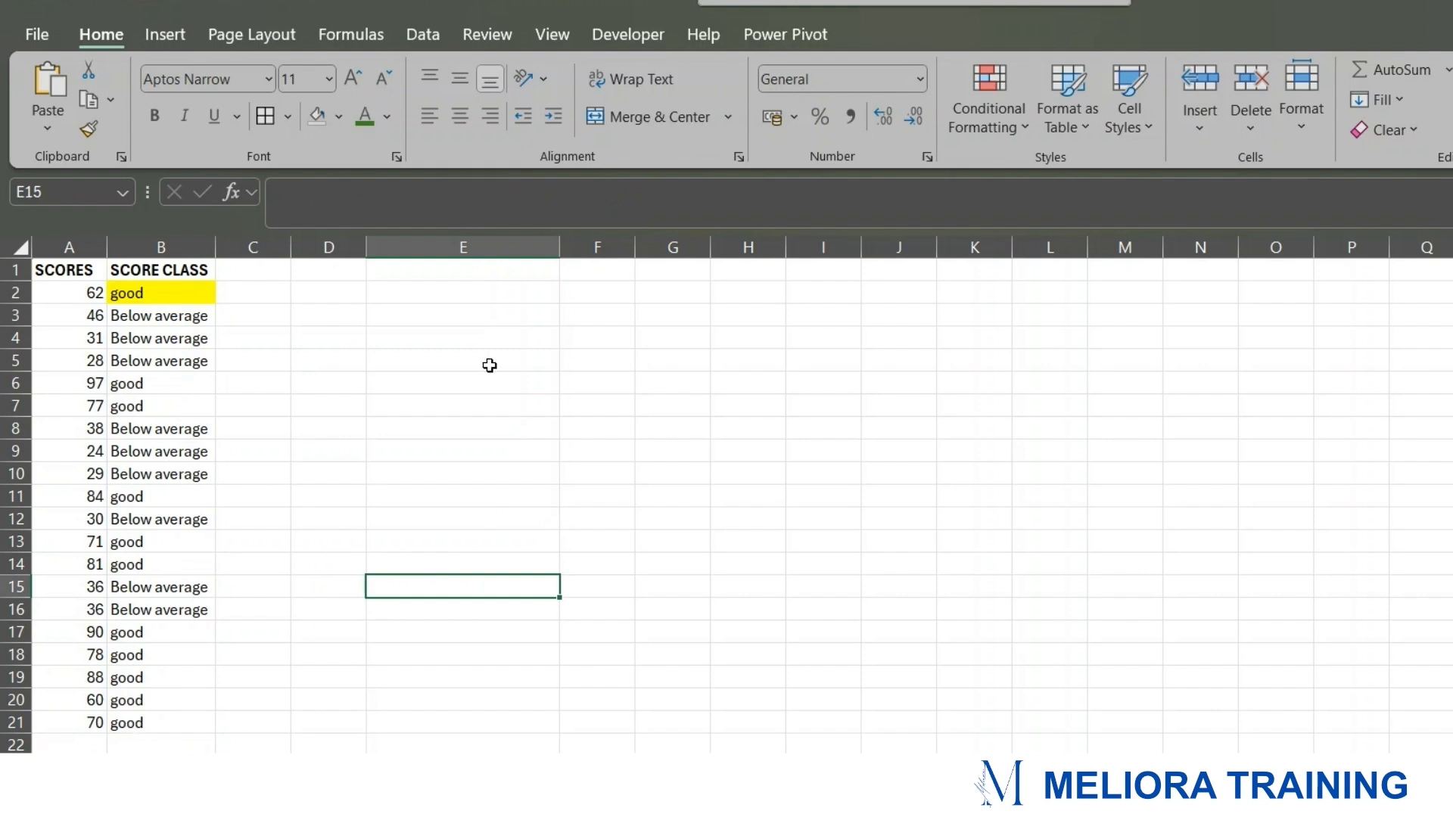
- Inspect individual cells in the SCORE CLASS column, such as B4 and B5, to review how the B2 formula fills them
click(157, 337)
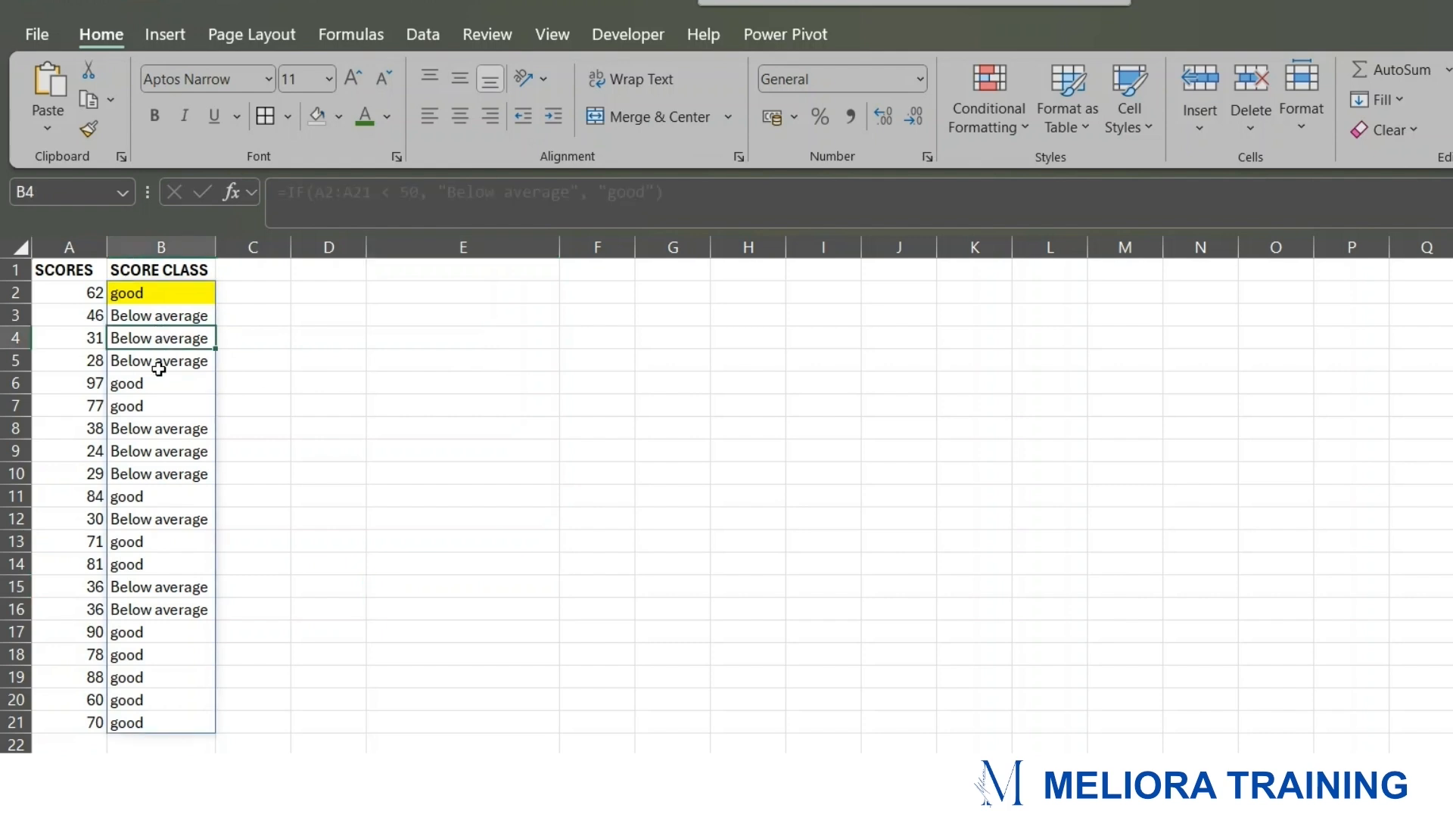
click(161, 361)
click(161, 431)
click(169, 517)
click(151, 584)
click(482, 535)
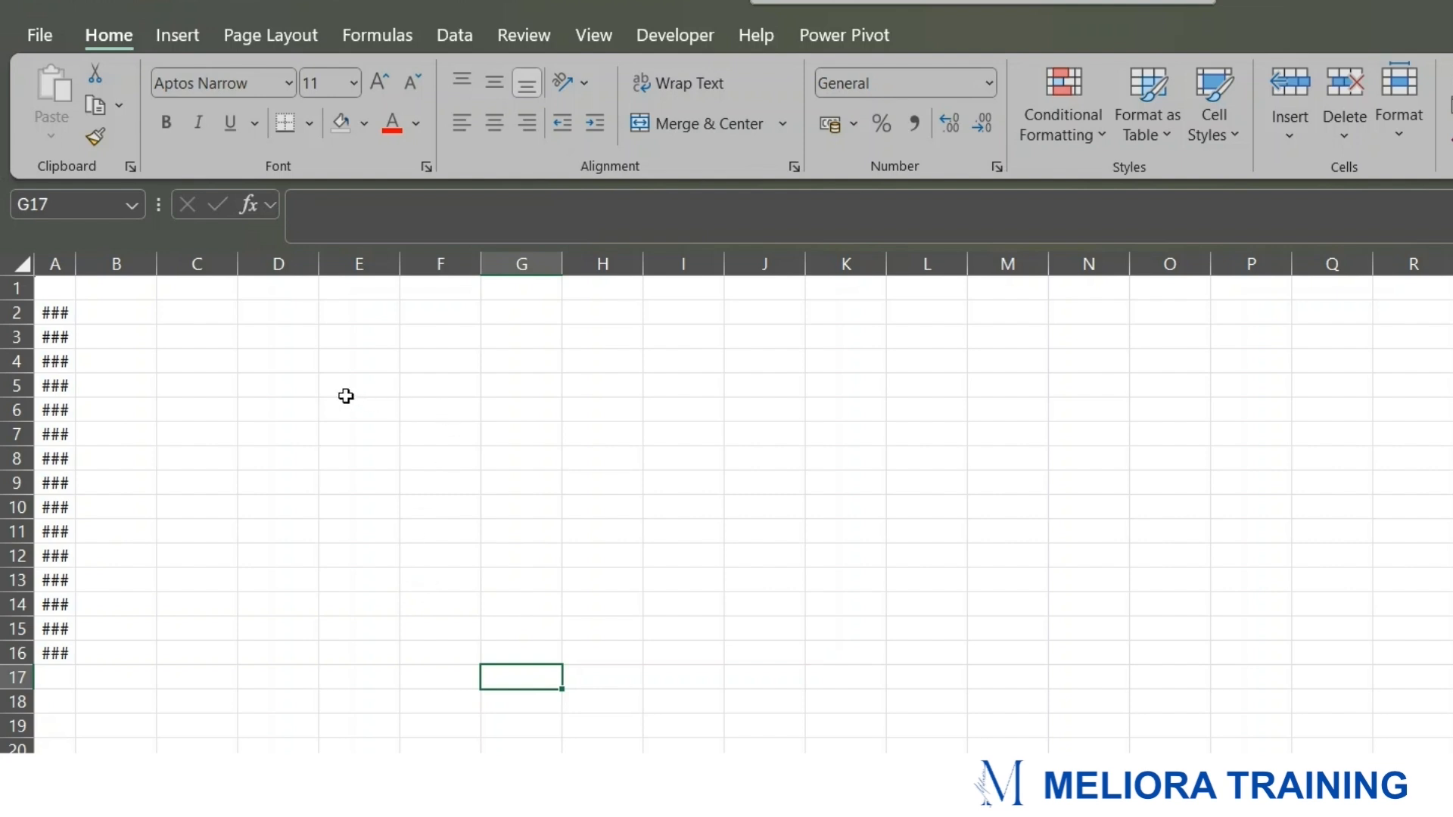
- Review the ### cells in A2:A16 and widen column A enough to display their full numbers
drag(52, 310, 45, 649)
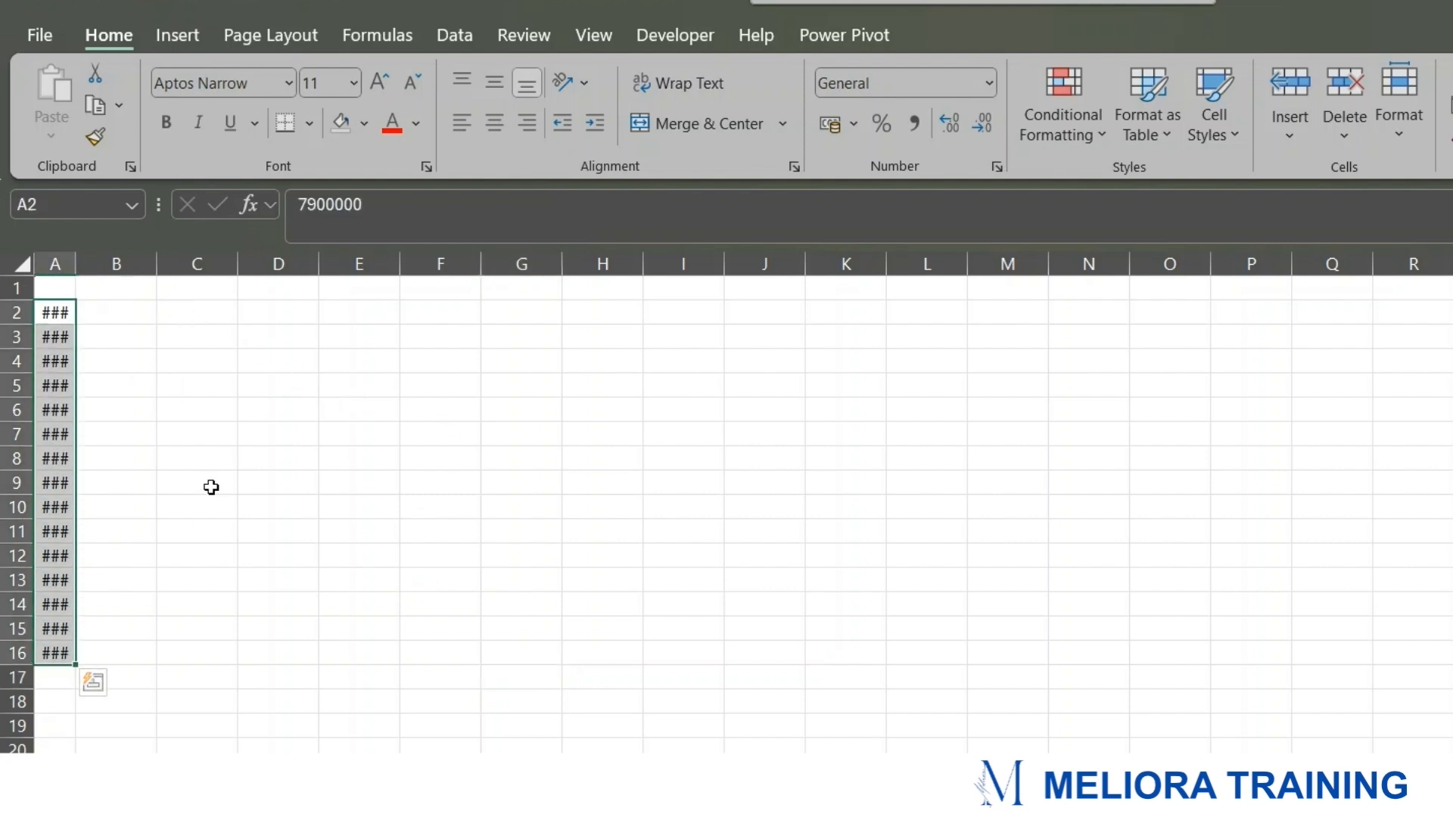
click(211, 487)
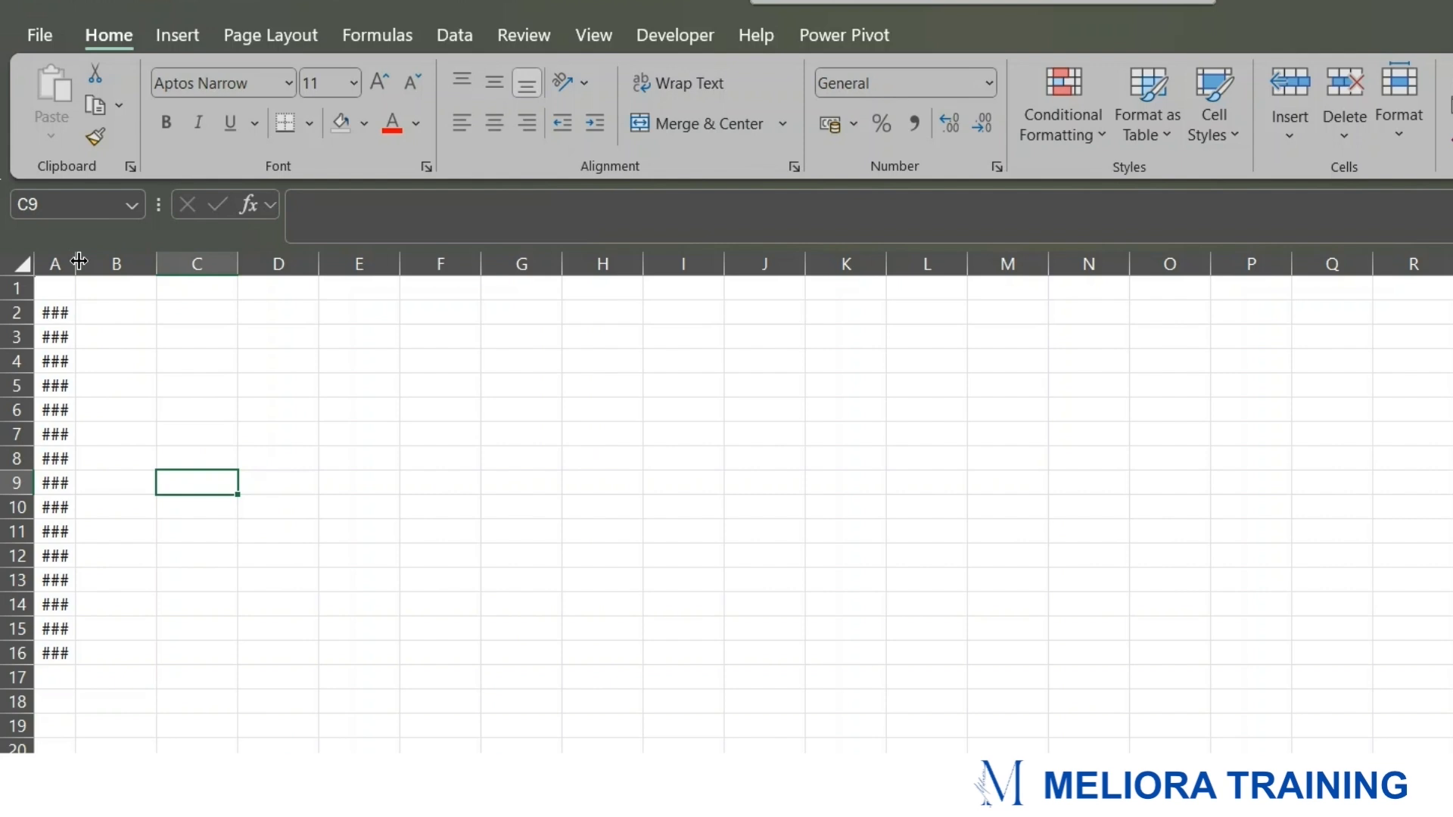
drag(79, 261, 129, 652)
click(318, 469)
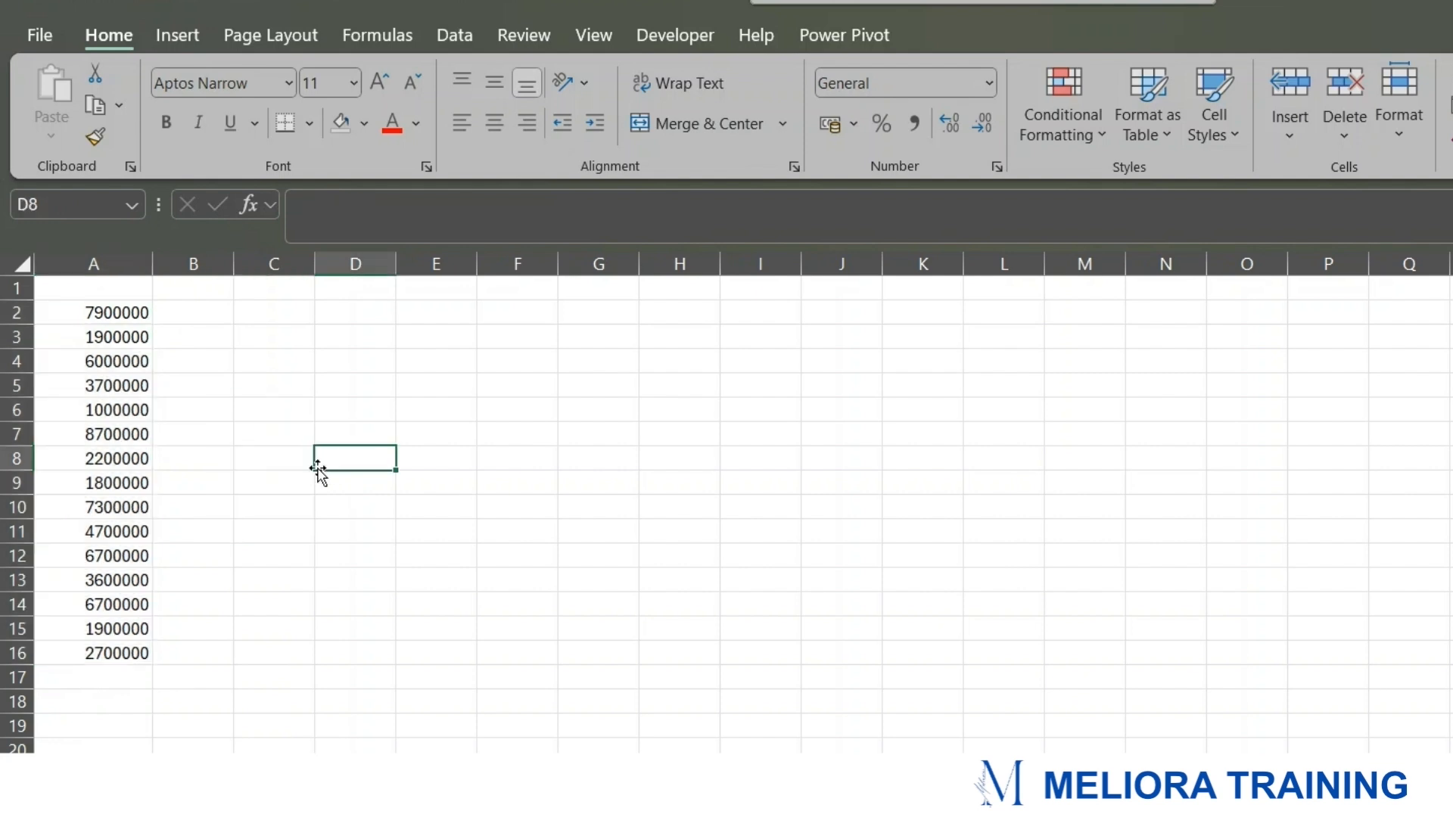